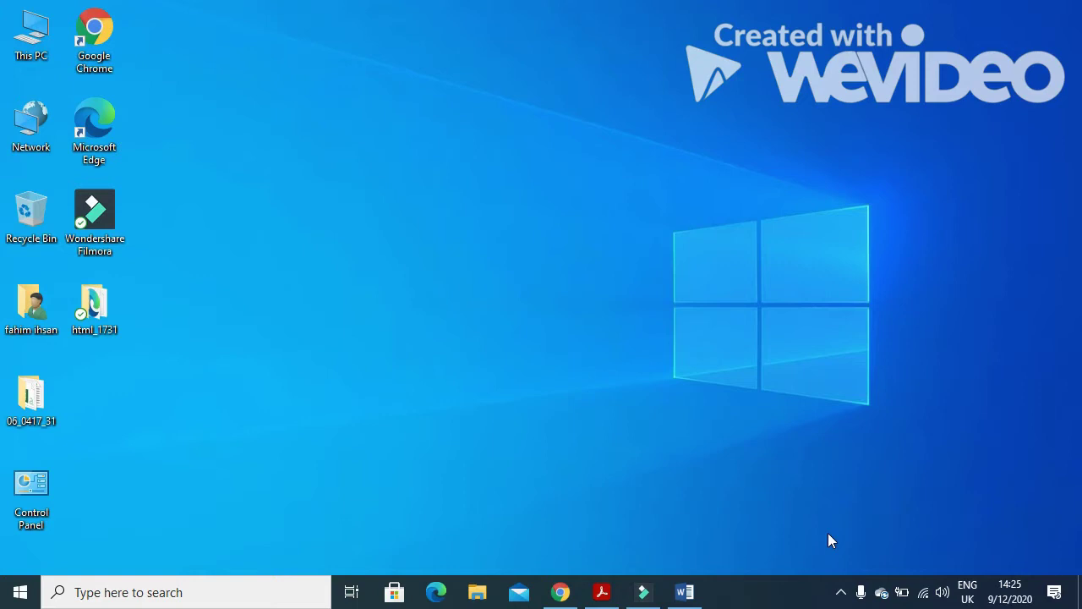
Bring up the exam paper and select the Task 3 introduction and the instruction to open 1731emp.csv.
click(601, 591)
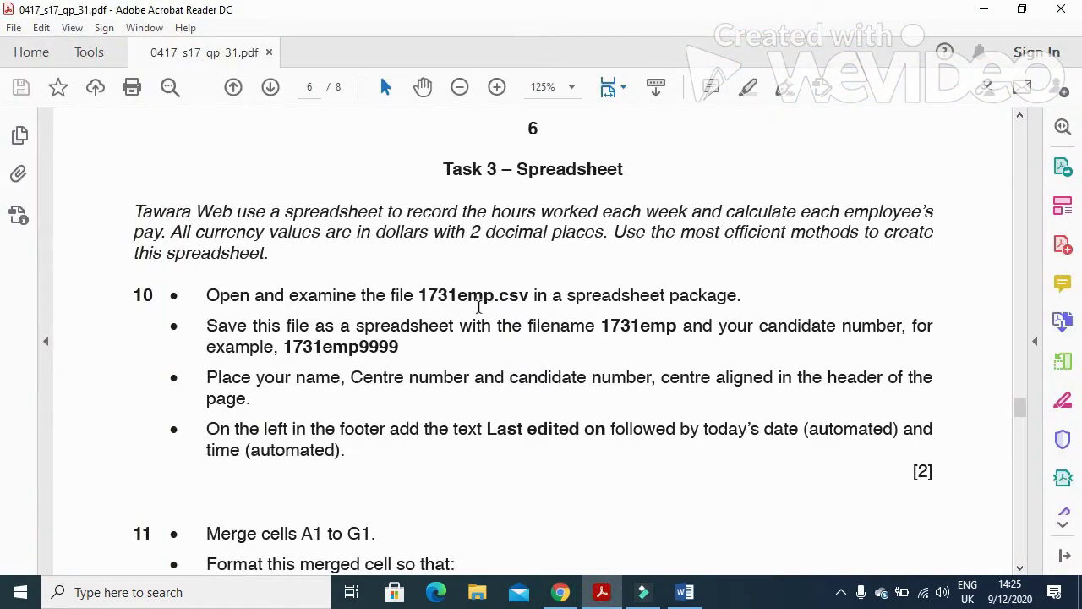
drag(133, 211, 936, 239)
drag(840, 258, 840, 258)
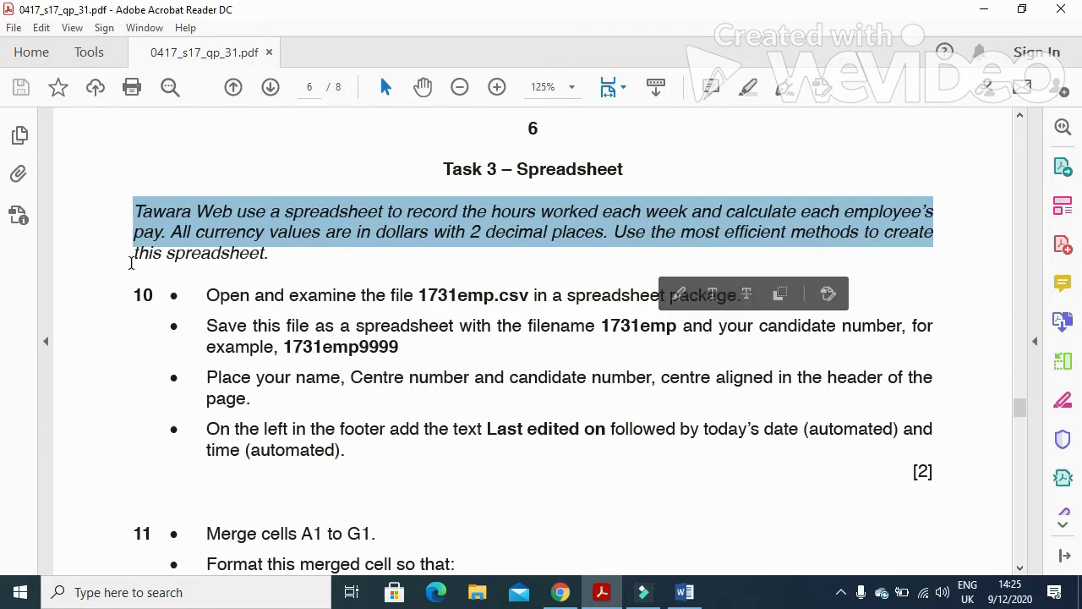
drag(129, 259, 264, 256)
drag(189, 257, 271, 255)
mouse_move(203, 295)
mouse_down()
mouse_move(321, 295)
mouse_move(454, 327)
mouse_move(459, 306)
mouse_move(519, 320)
mouse_move(599, 306)
mouse_move(741, 307)
mouse_up()
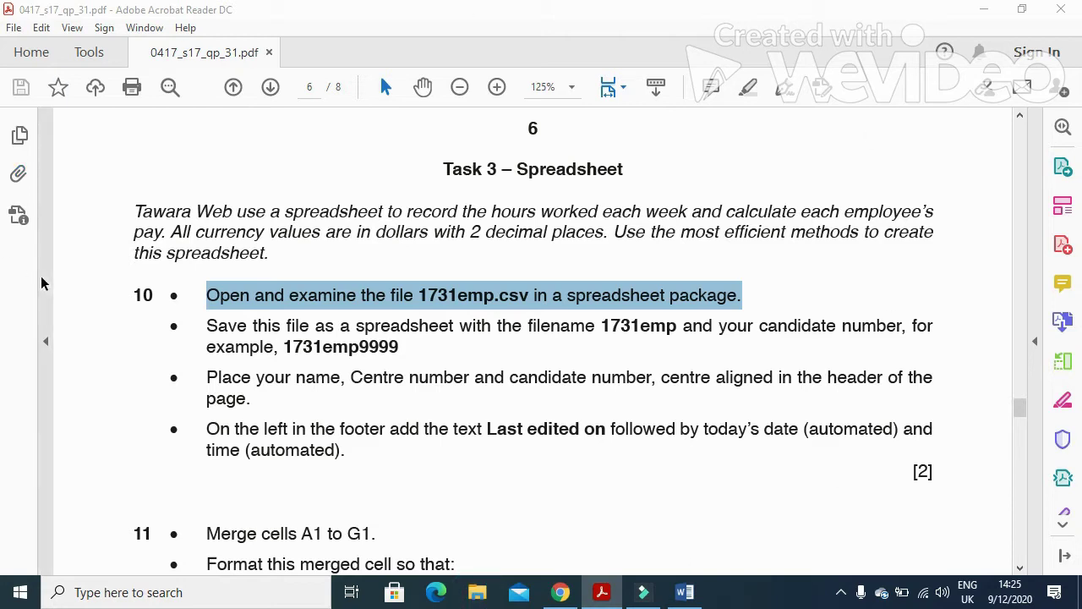
In File Explorer, open 1731emp from the Desktop folder 06_0417_31, then return to the exam paper.
key(super+e)
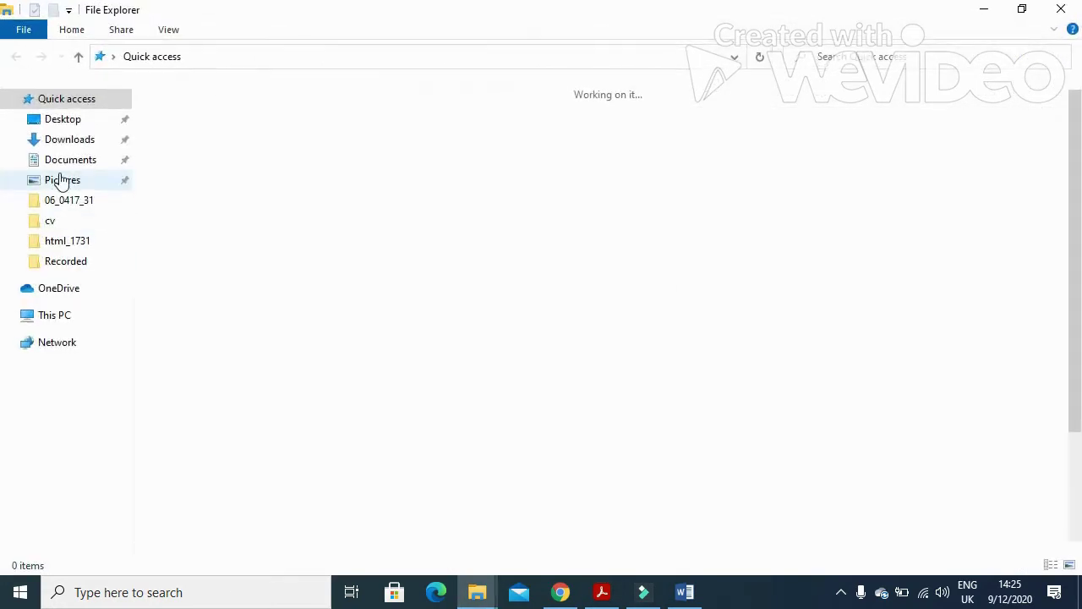
click(66, 119)
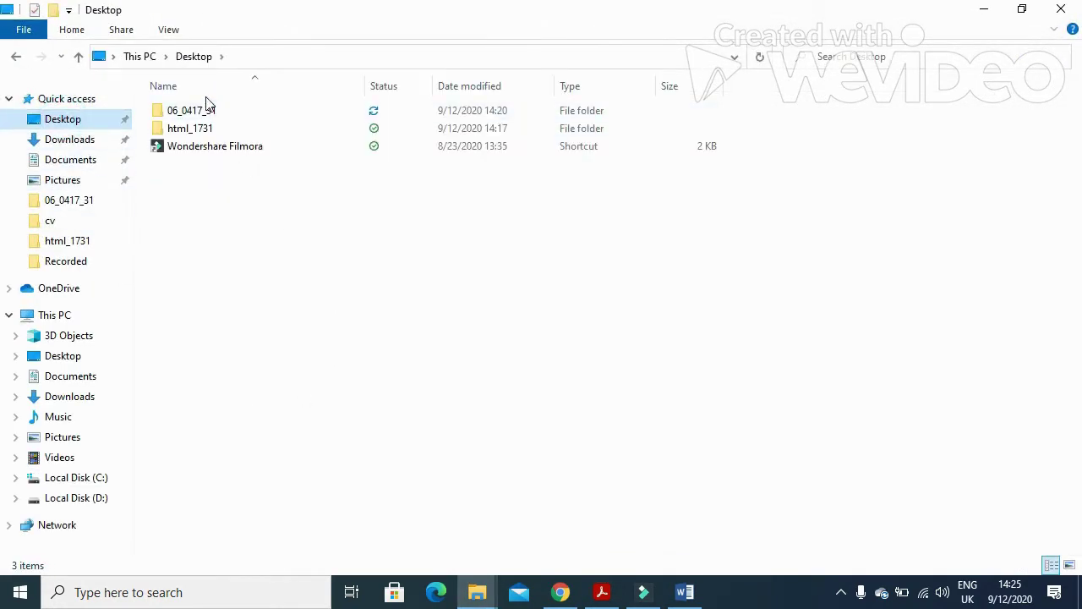
double_click(203, 116)
click(210, 110)
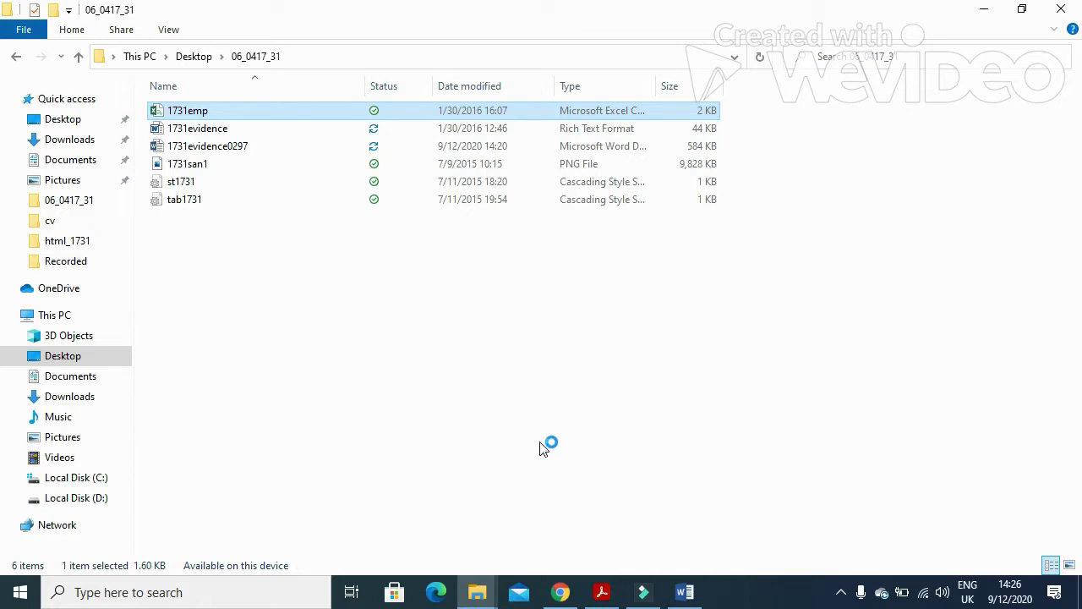
click(602, 590)
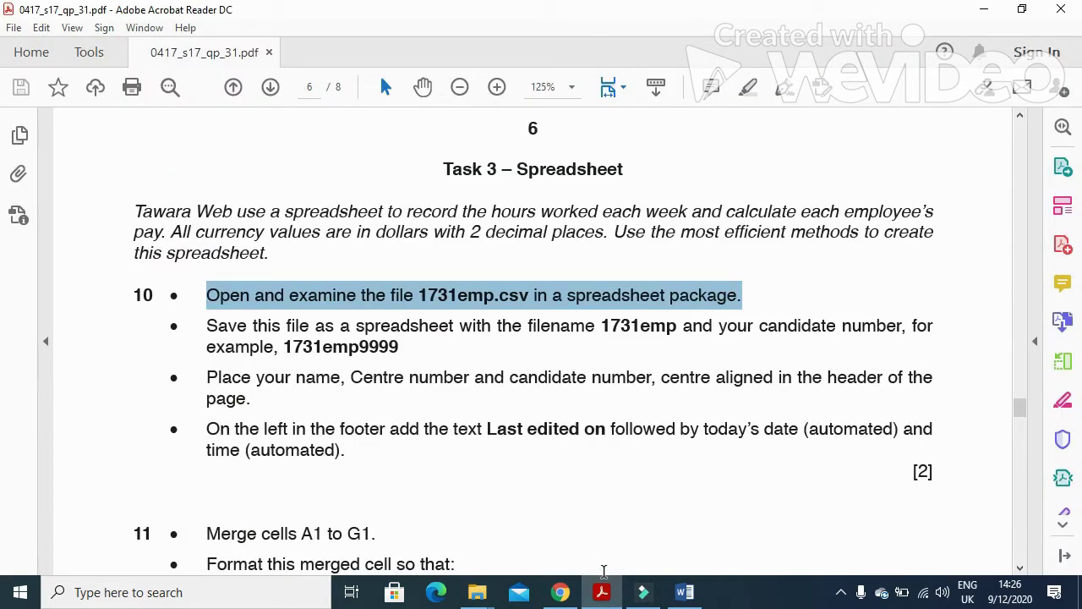
Save the data as an Excel Workbook named 1731emp plus the candidate number in 06_0417_31.
drag(201, 328, 875, 341)
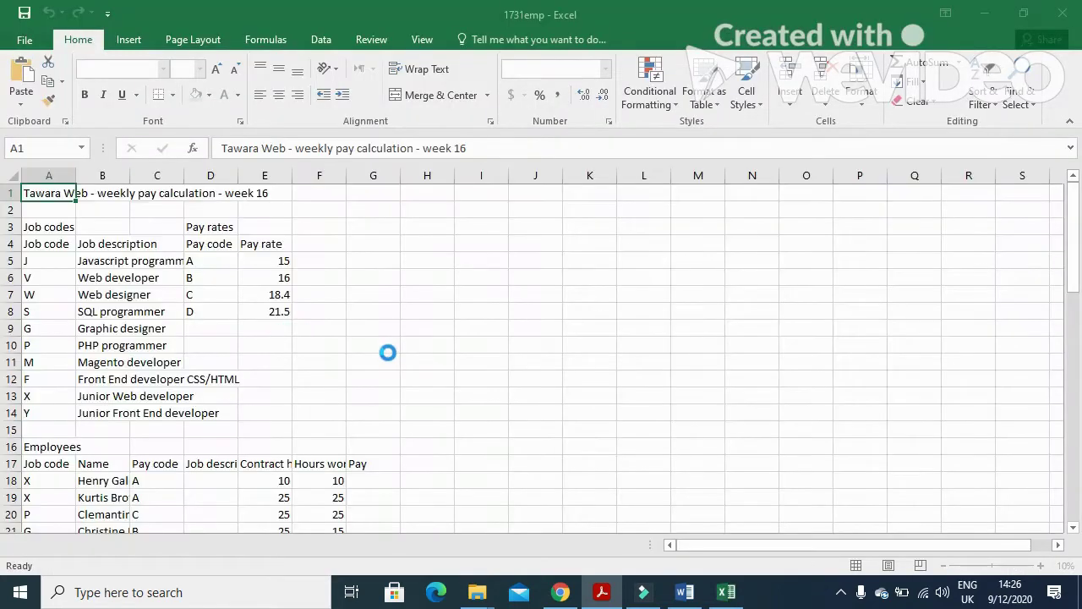
drag(264, 345, 382, 346)
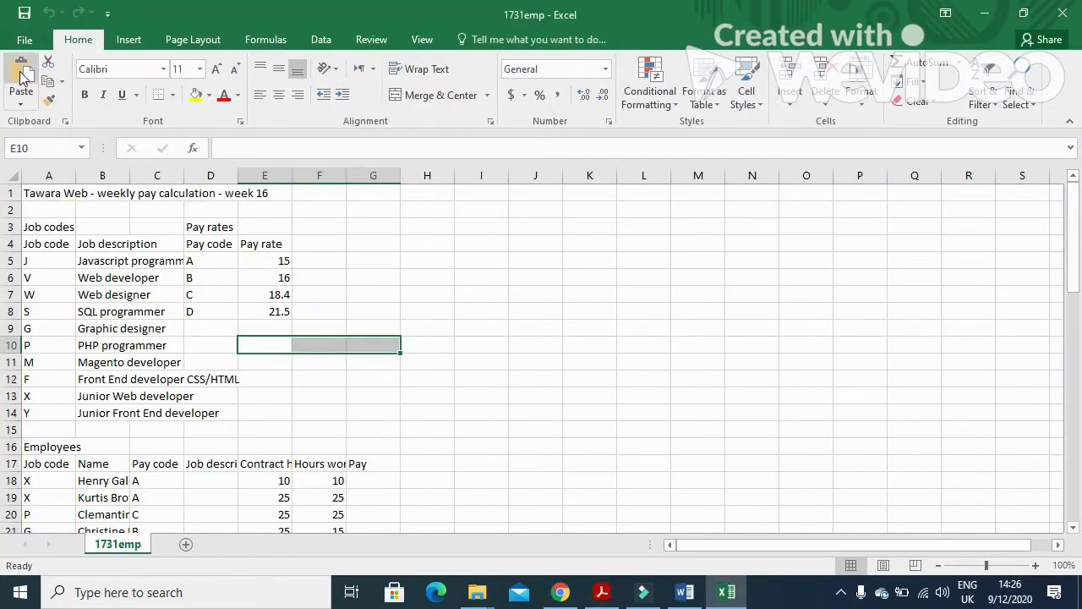
click(25, 43)
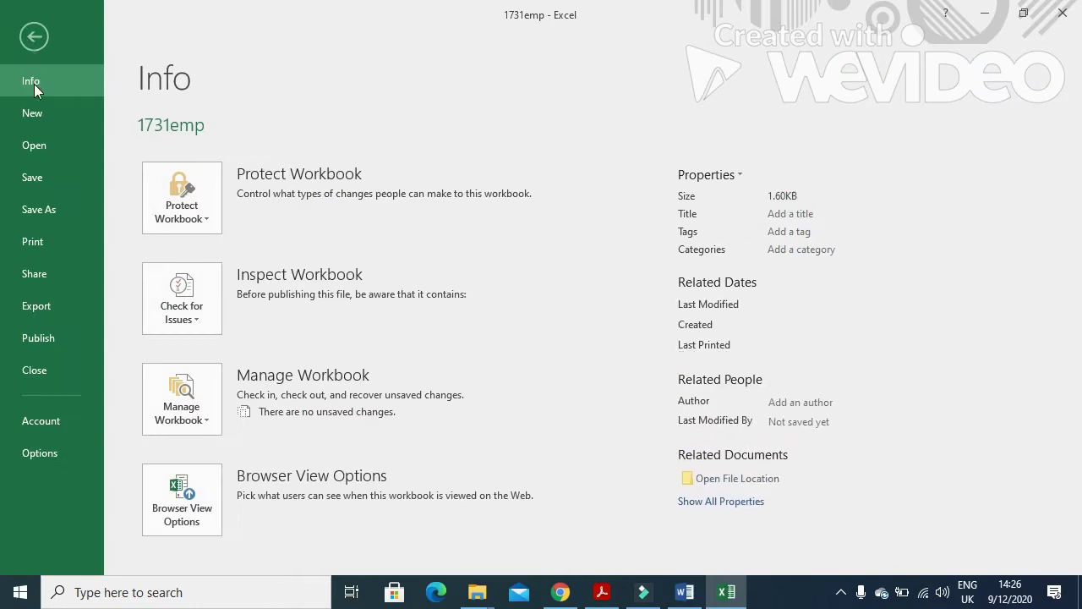
click(41, 209)
click(193, 280)
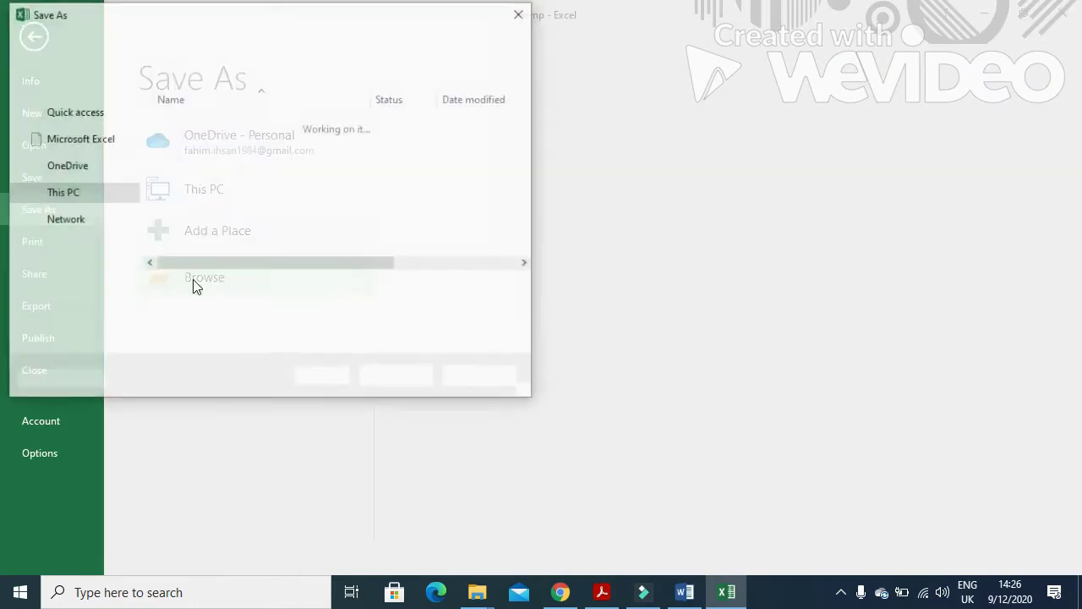
click(210, 290)
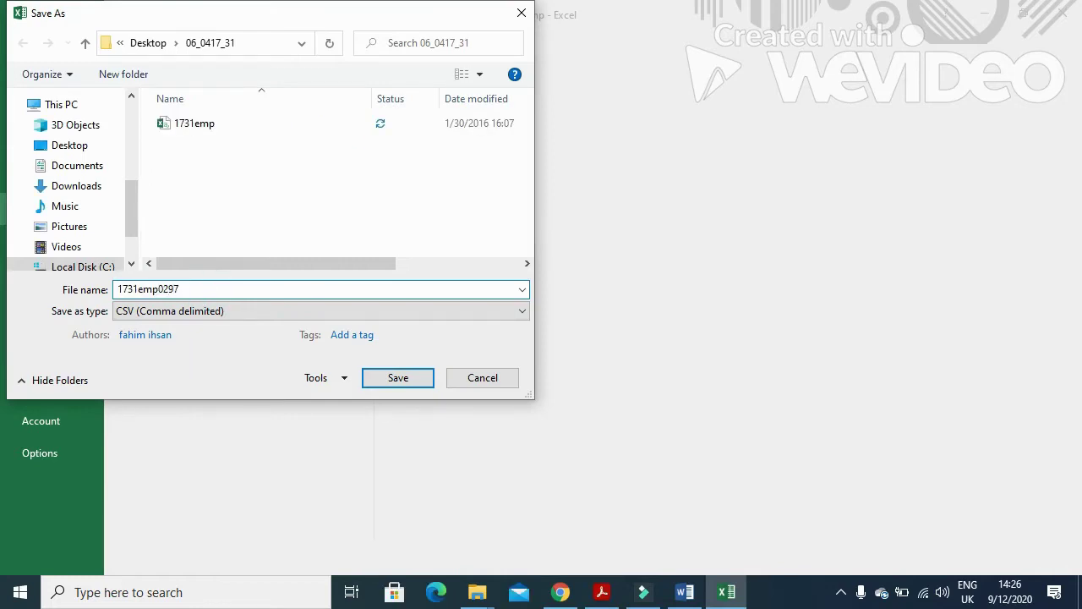
click(161, 310)
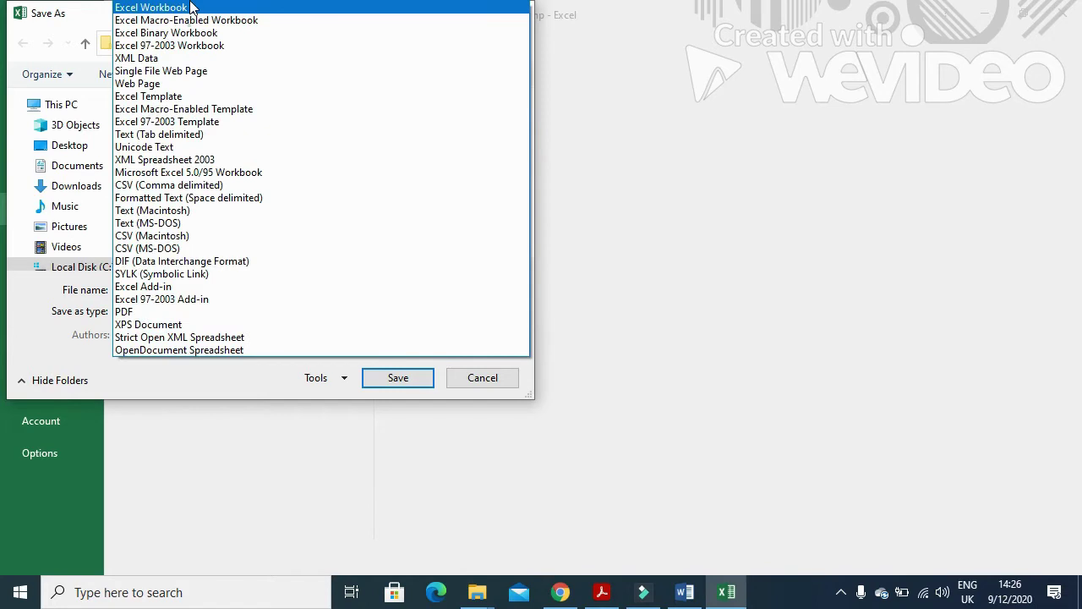
click(193, 7)
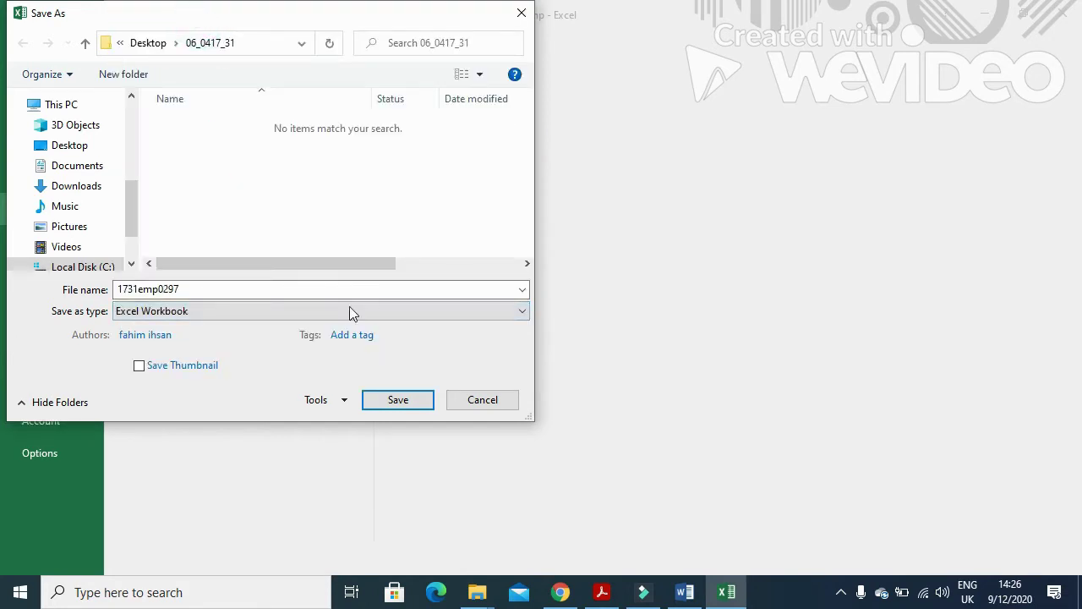
click(389, 402)
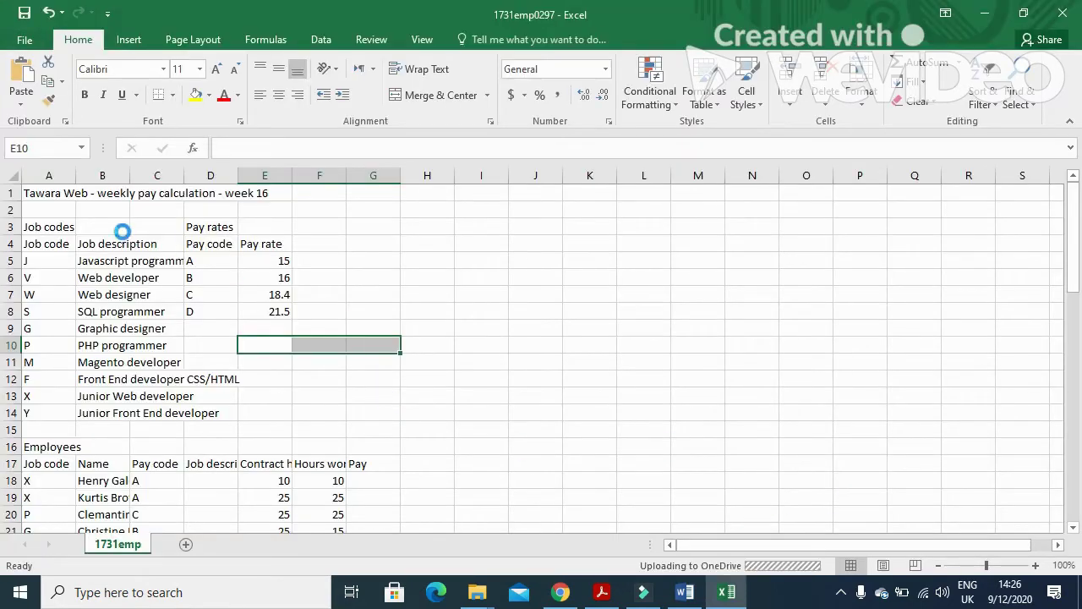
AutoFit columns A, B, D, E and F to the week 16 title, job descriptions and headings.
click(77, 178)
double_click(77, 178)
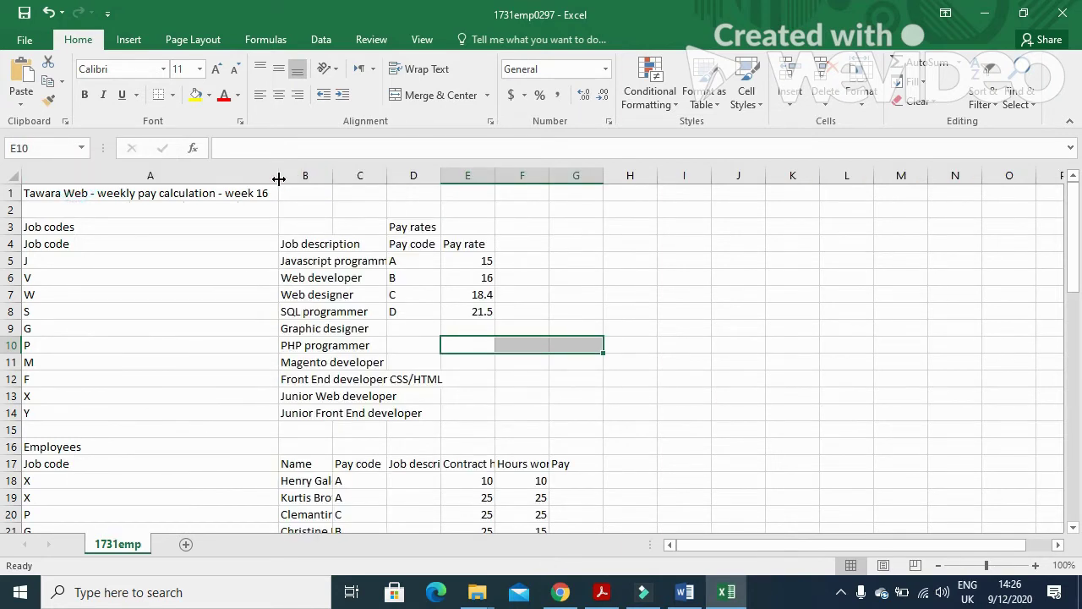
double_click(335, 179)
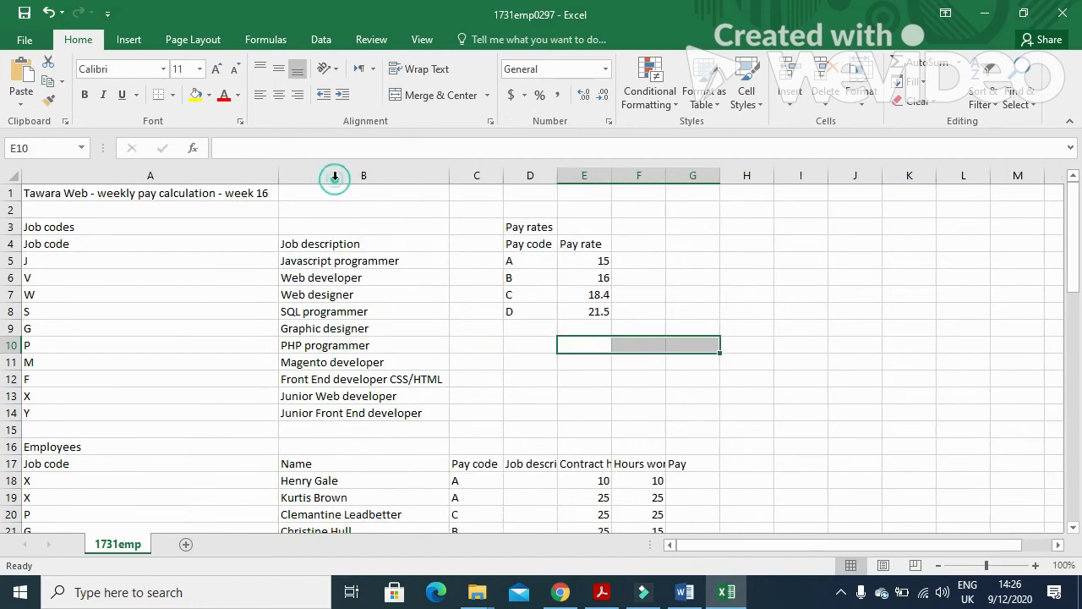
double_click(559, 175)
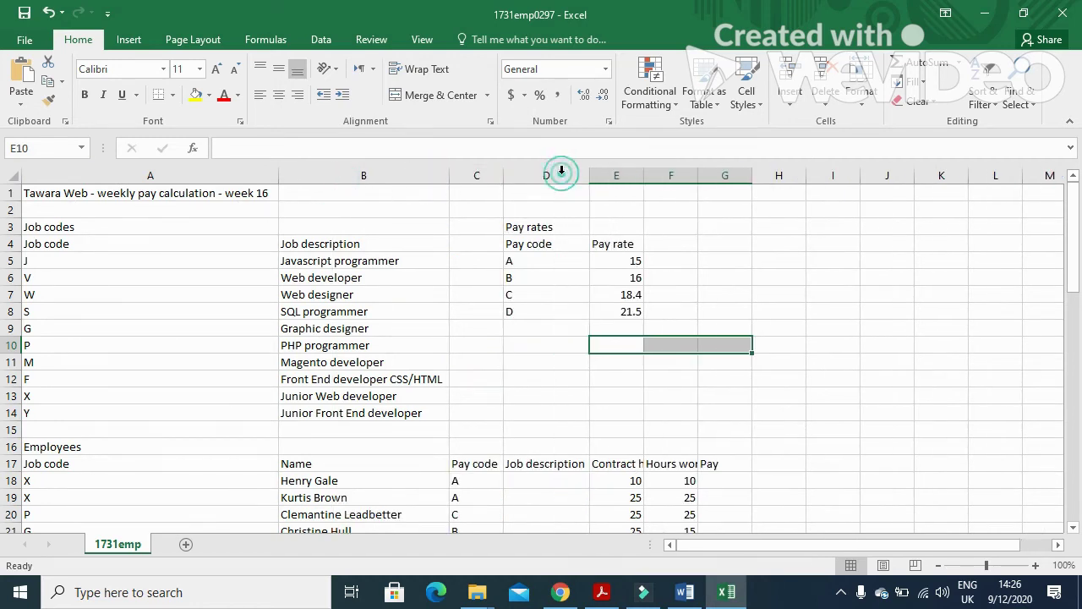
double_click(643, 176)
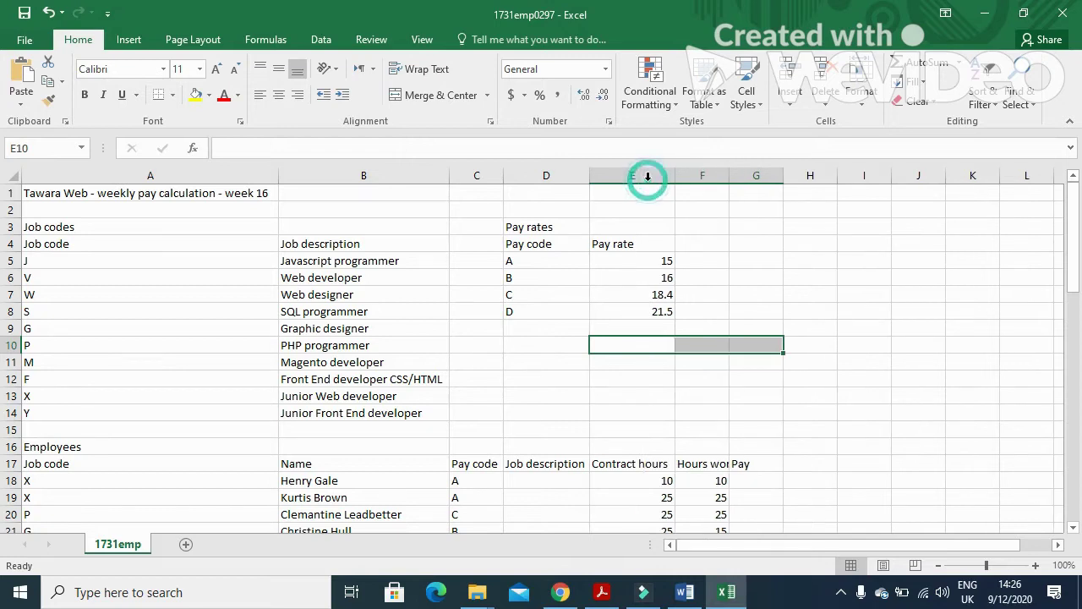
double_click(729, 176)
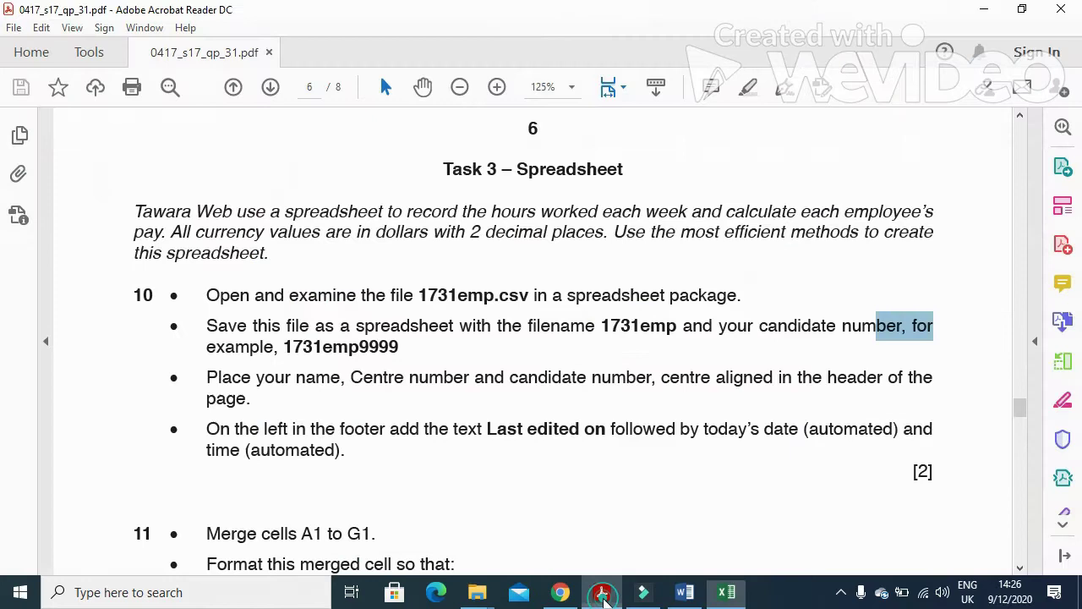
In the exam paper, select the instruction about the centred page header.
click(602, 591)
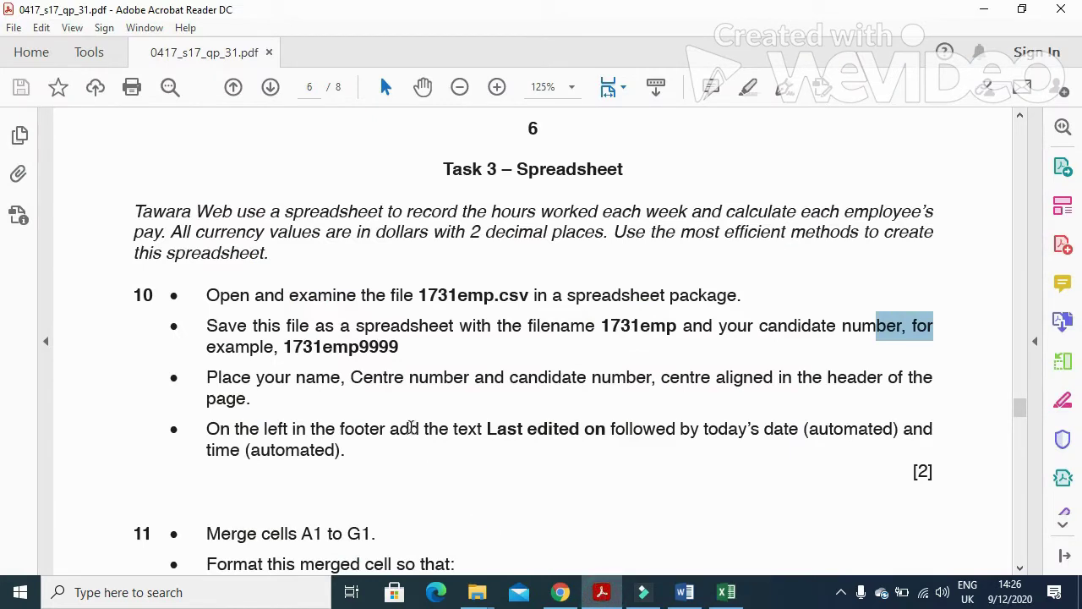
scroll(324, 464, down, 1)
drag(203, 349, 936, 349)
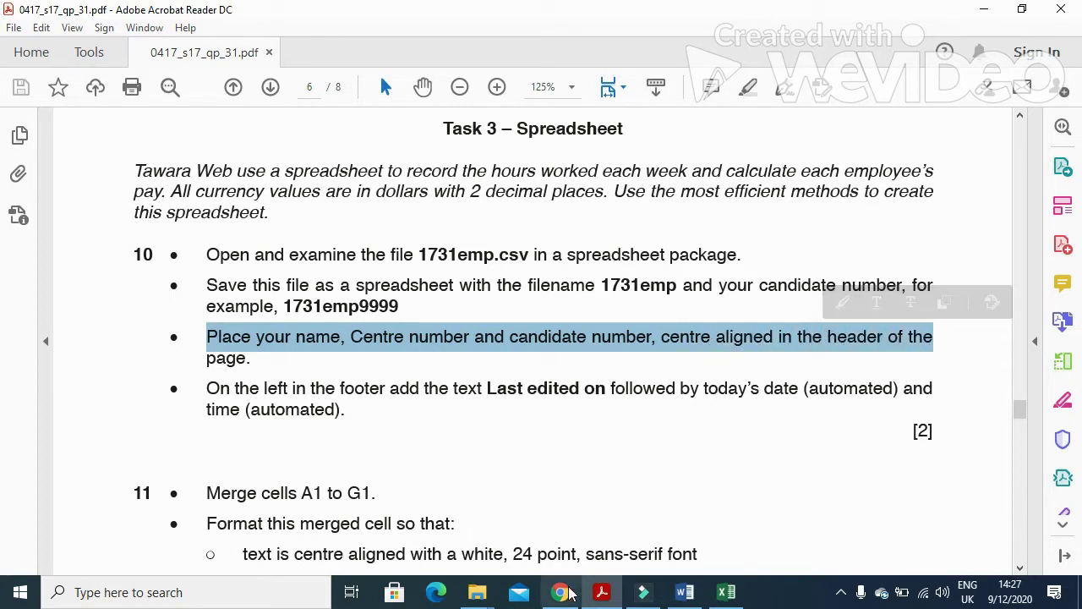
In the workbook's print settings, open Page Setup and start a custom page header.
click(601, 592)
click(25, 39)
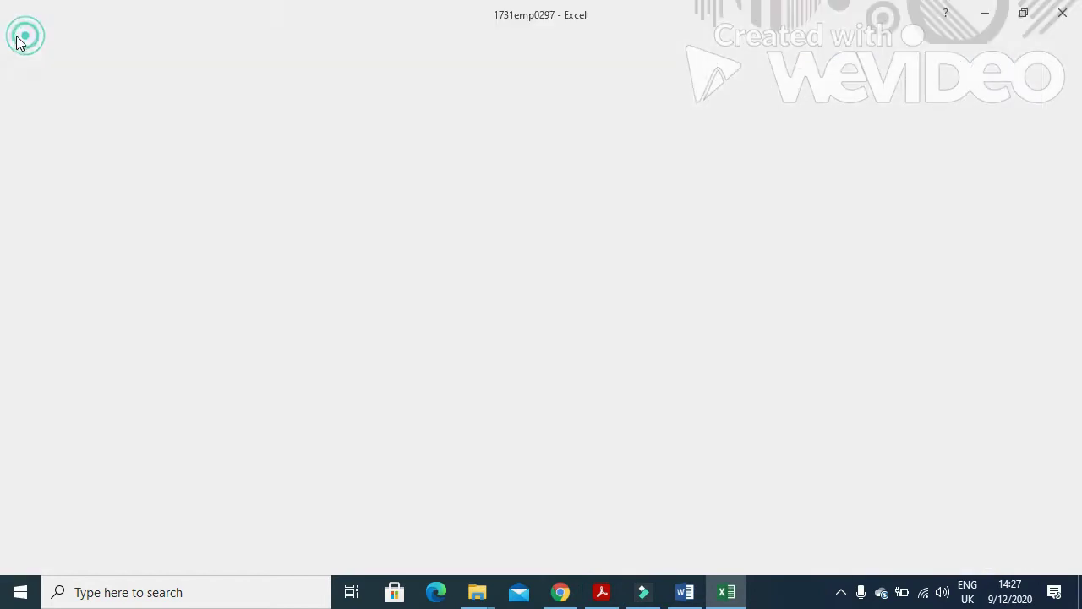
click(25, 241)
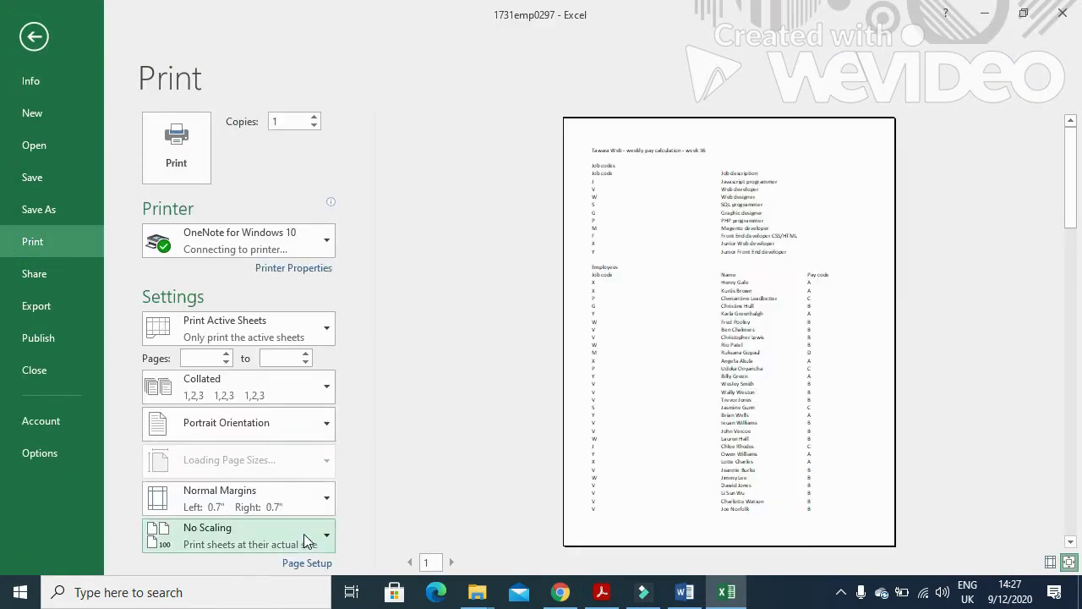
click(306, 563)
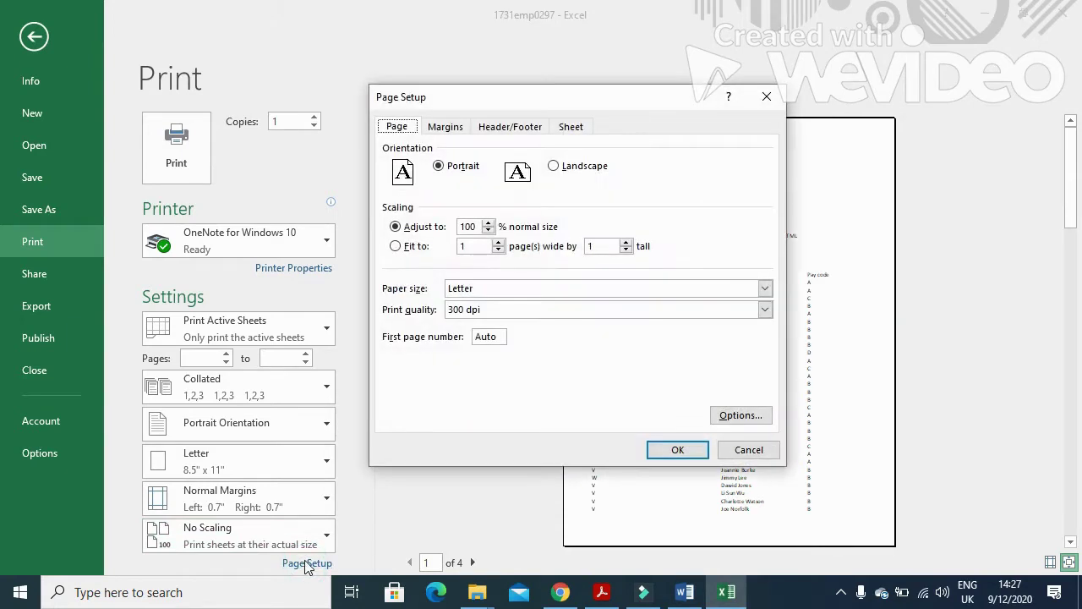
click(497, 129)
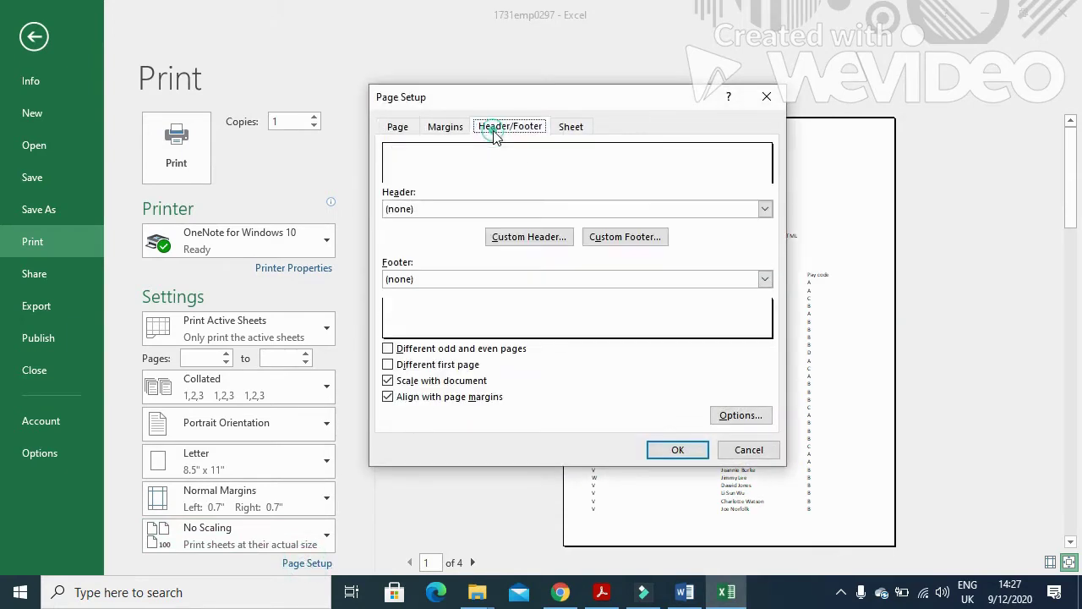
click(533, 238)
Enter the candidate's name, centre number and candidate number in the header's centre section.
click(522, 341)
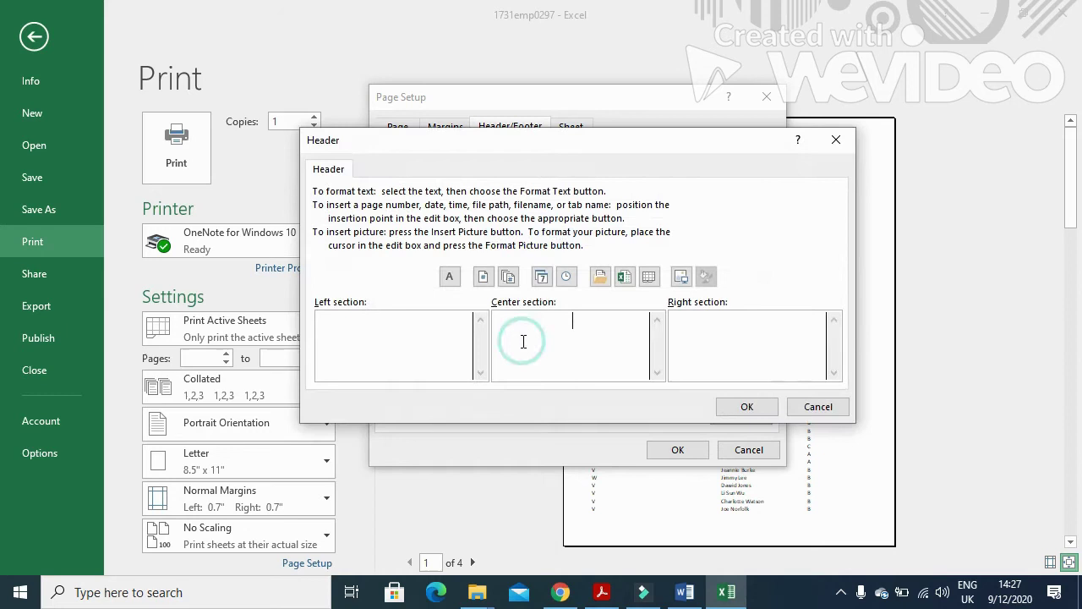
click(602, 591)
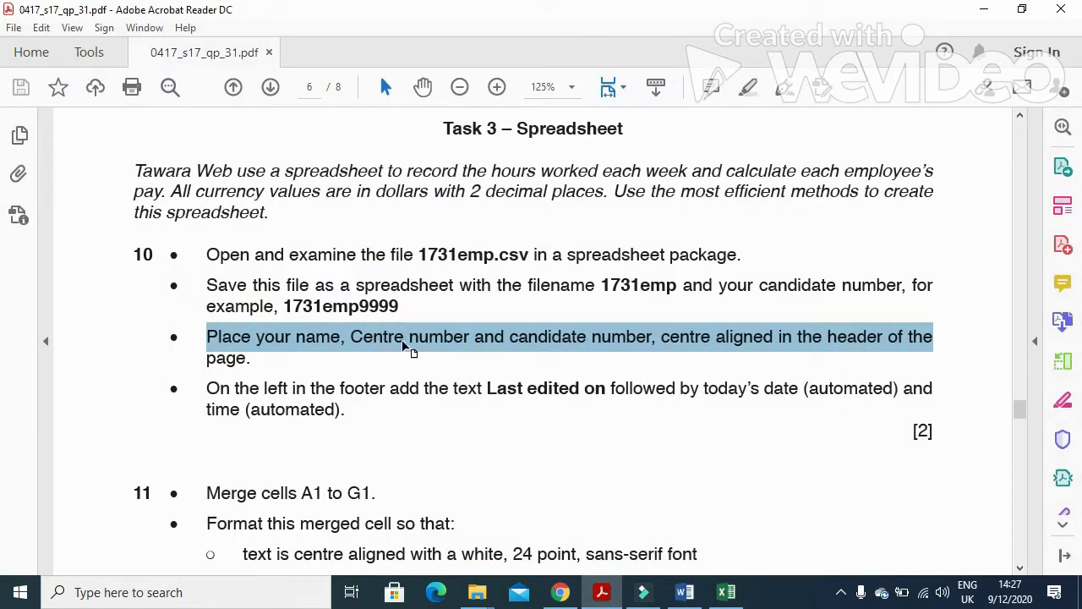
key(alt+Tab)
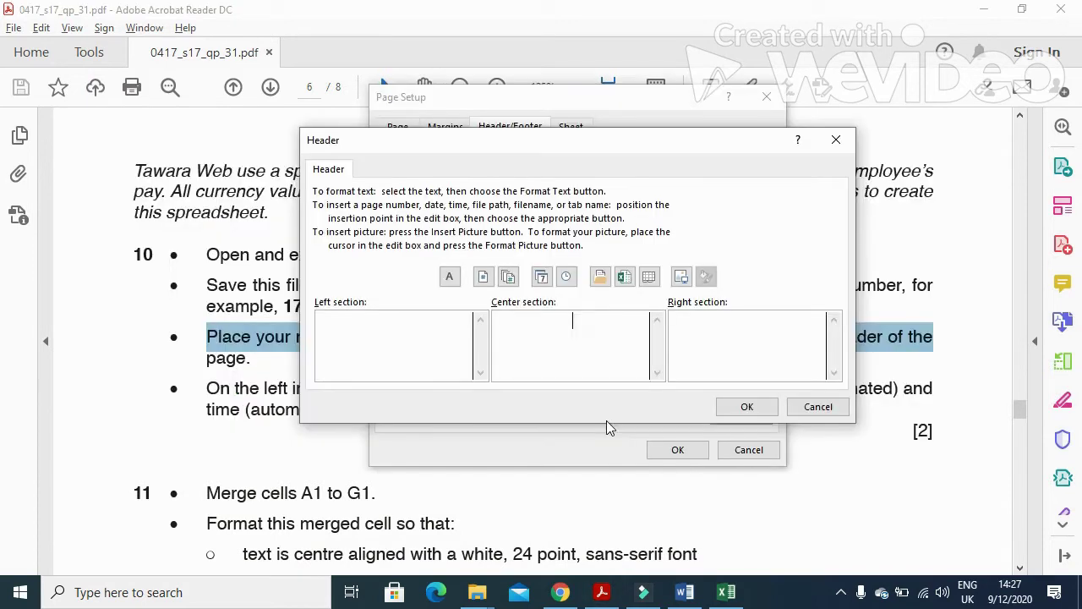
key(alt+Tab)
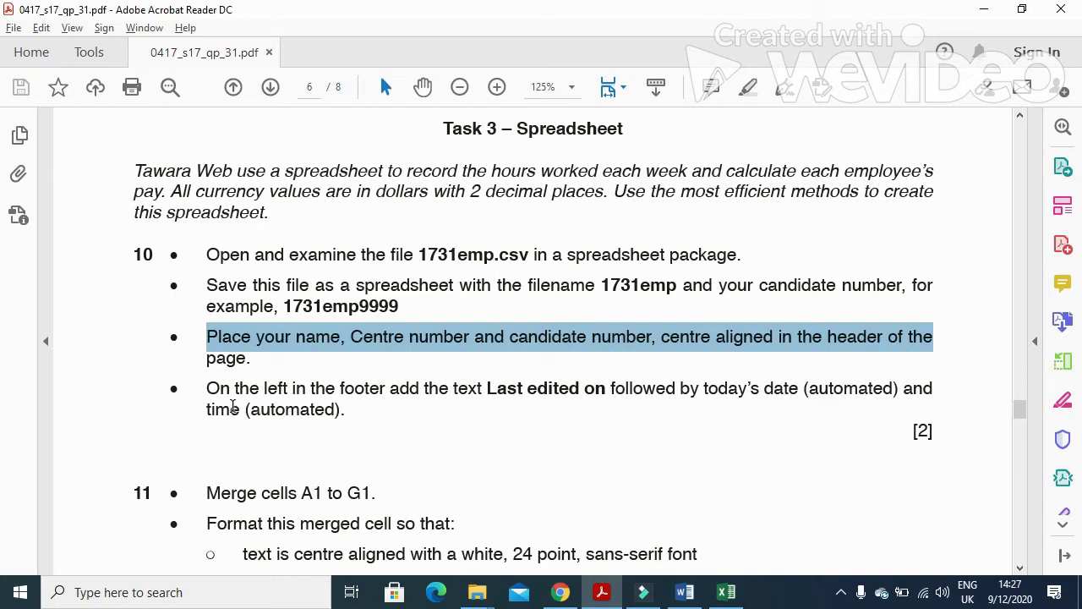
key(alt+Tab)
click(734, 406)
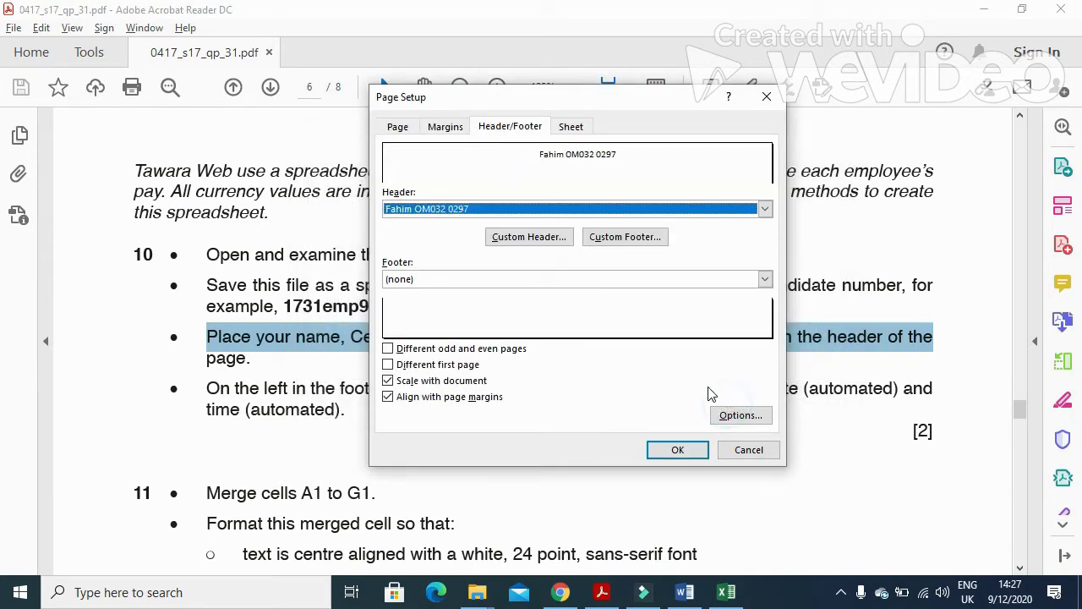
click(625, 236)
Highlight the footer instruction in the exam paper.
click(417, 466)
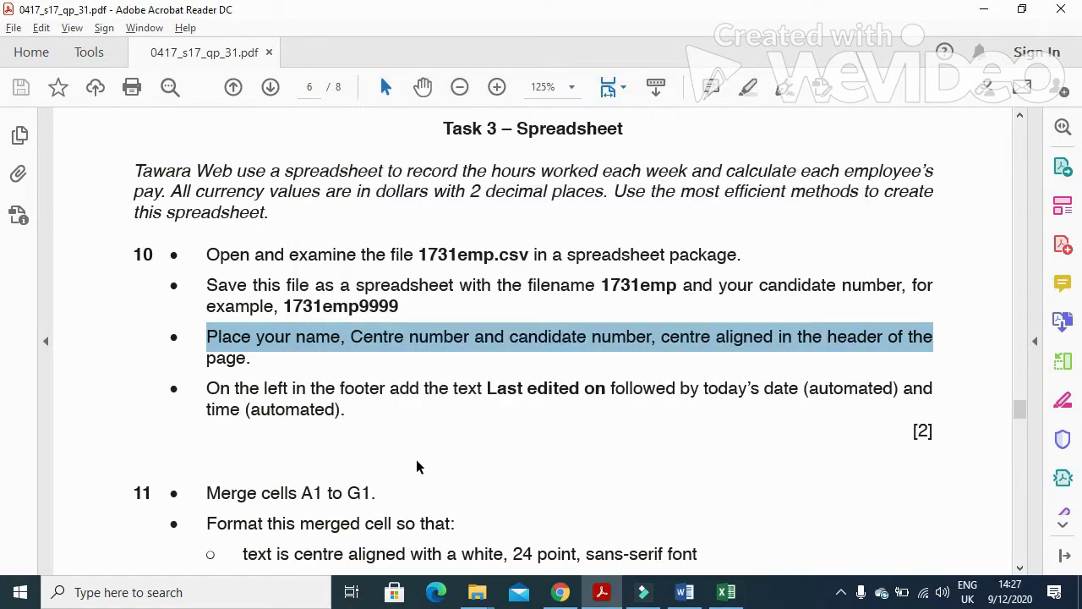
drag(206, 390, 606, 397)
key(ctrl+c)
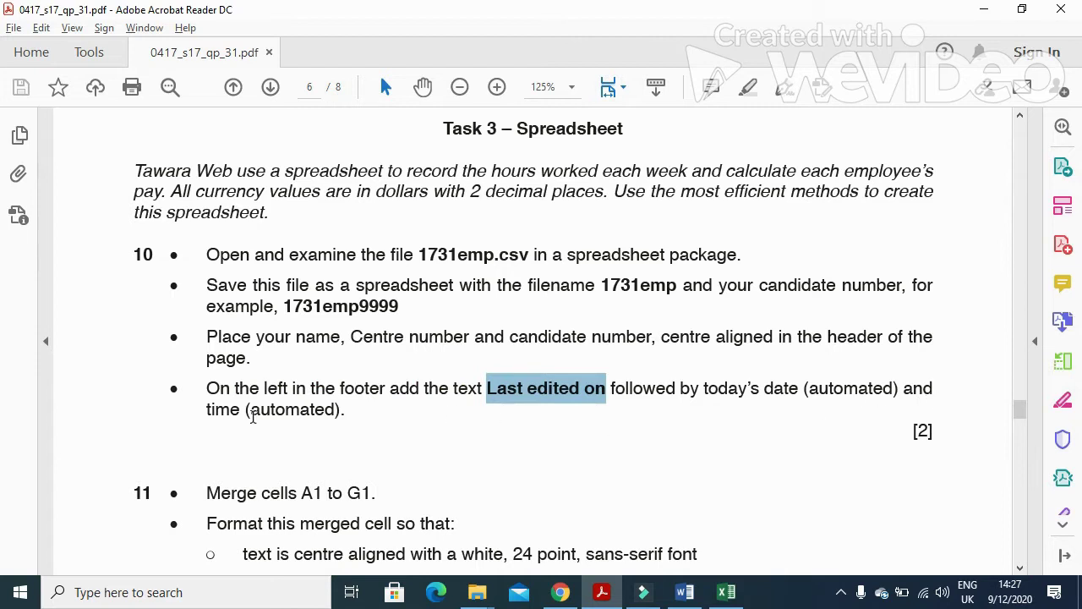
key(alt+Tab)
key(alt+Tab)
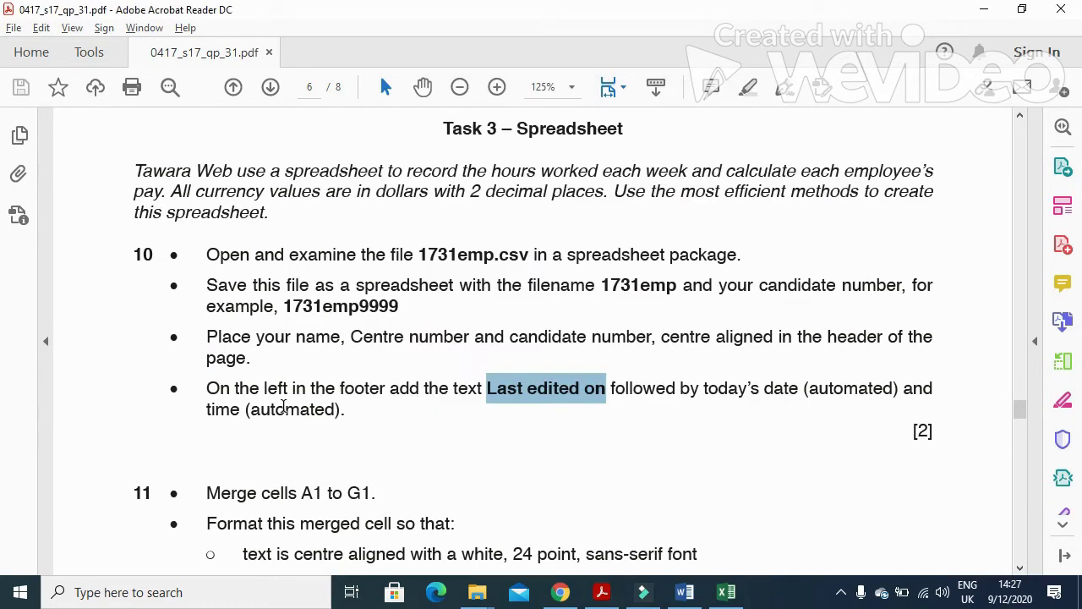
key(alt+Tab)
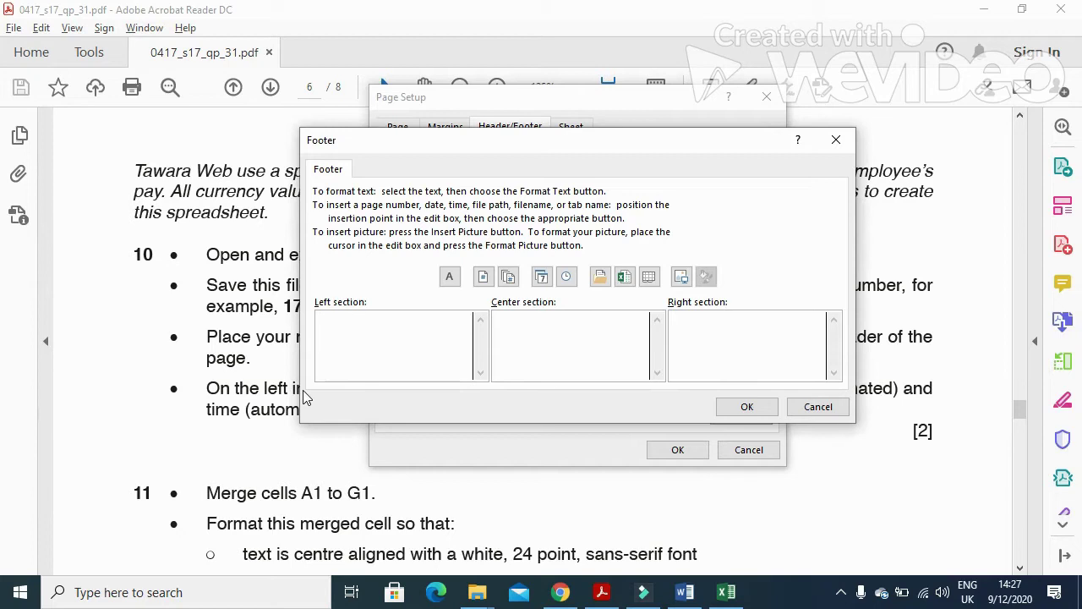
Put 'Last edited on:' with automatic date and time in the left footer and confirm Page Setup.
key(ctrl+v)
text(:)
click(542, 278)
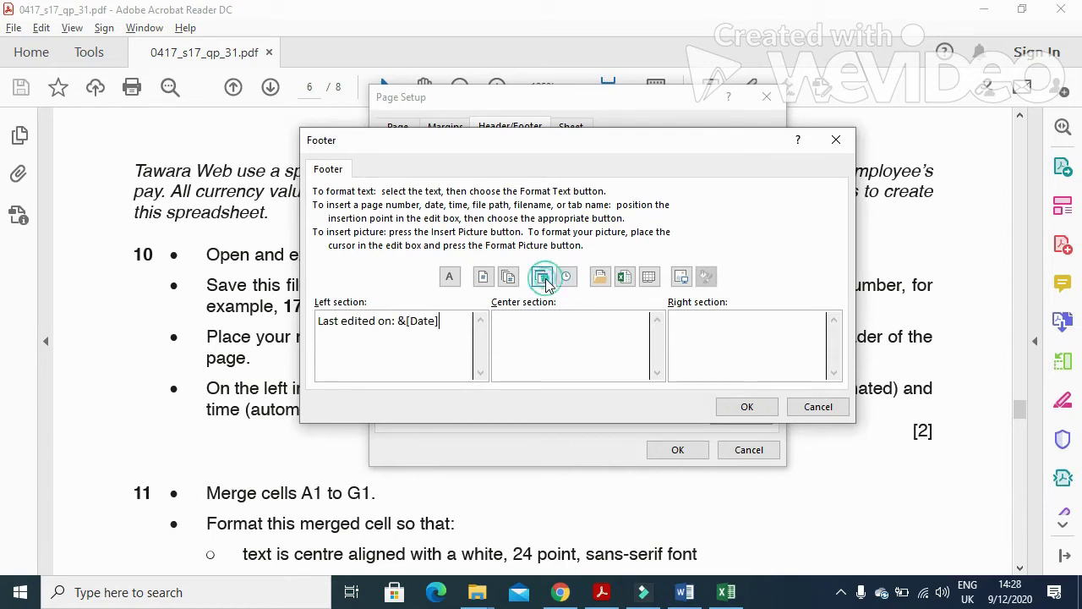
click(567, 279)
key(alt+Tab)
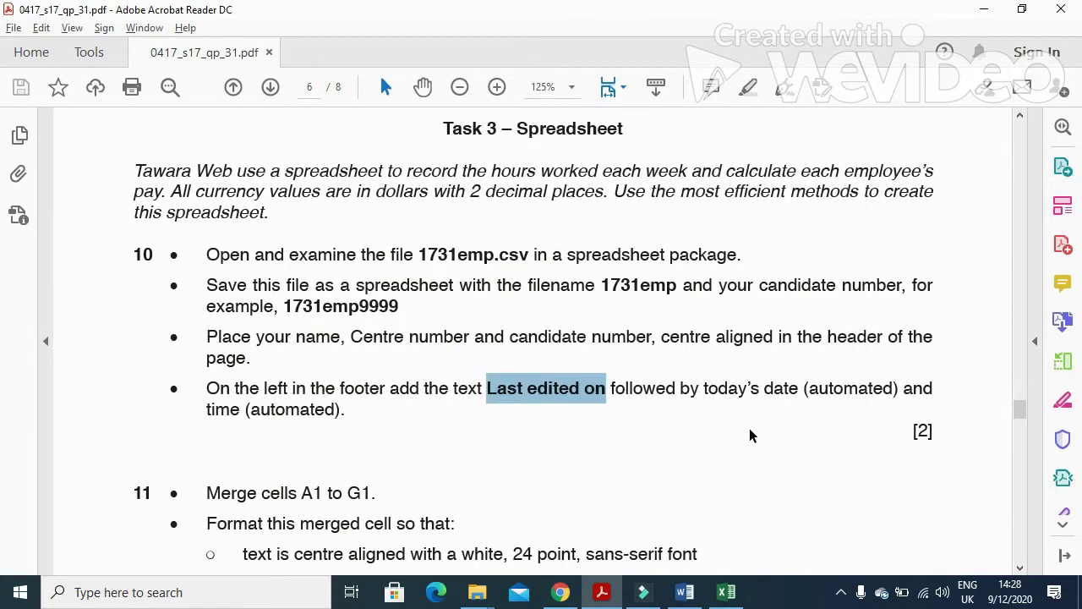
key(alt+Tab)
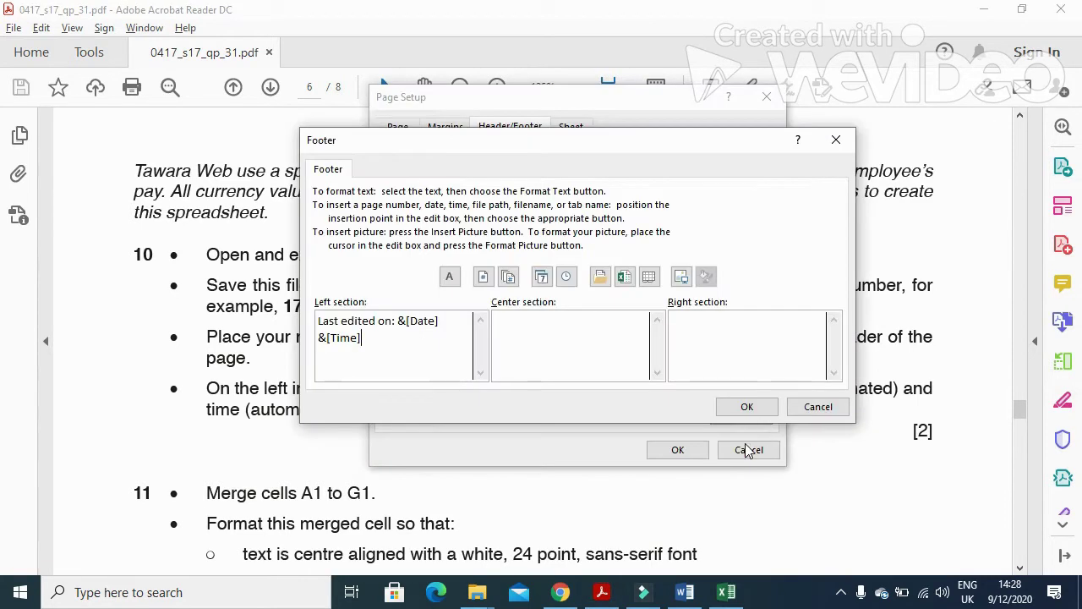
click(744, 409)
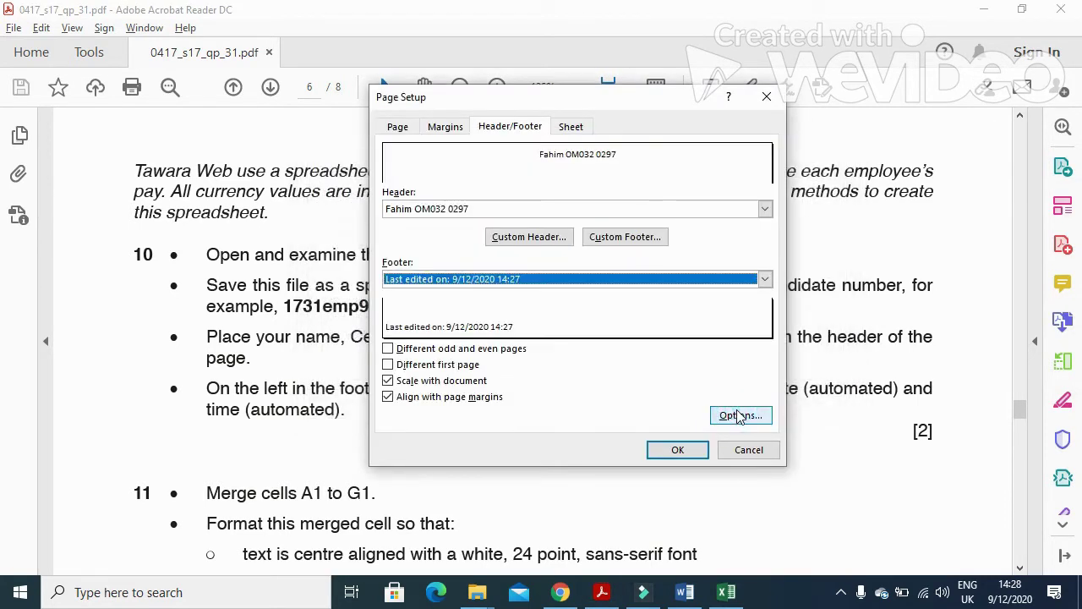
click(679, 452)
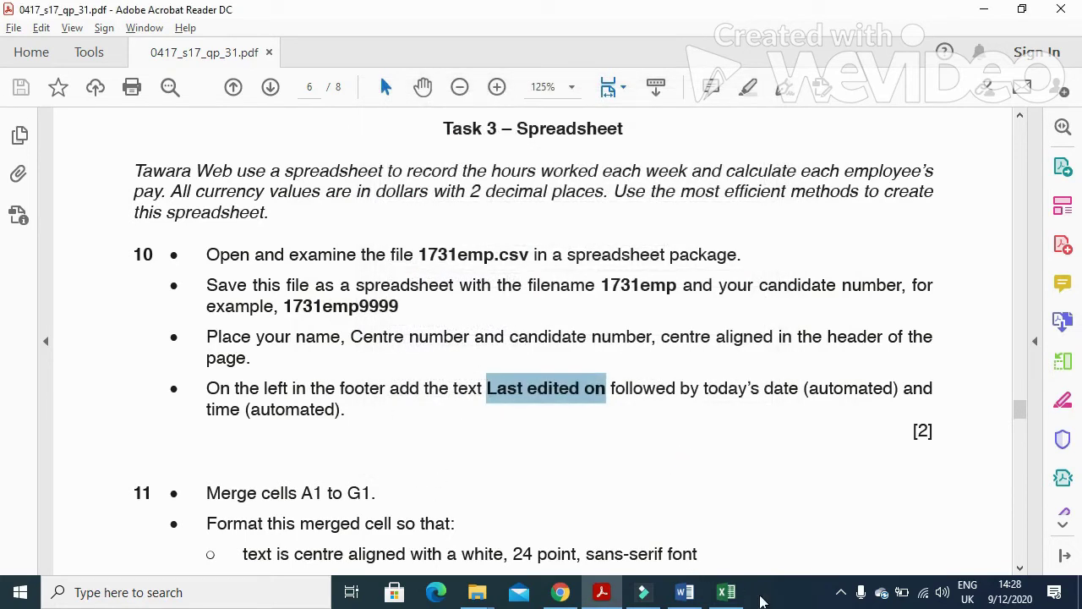
click(726, 591)
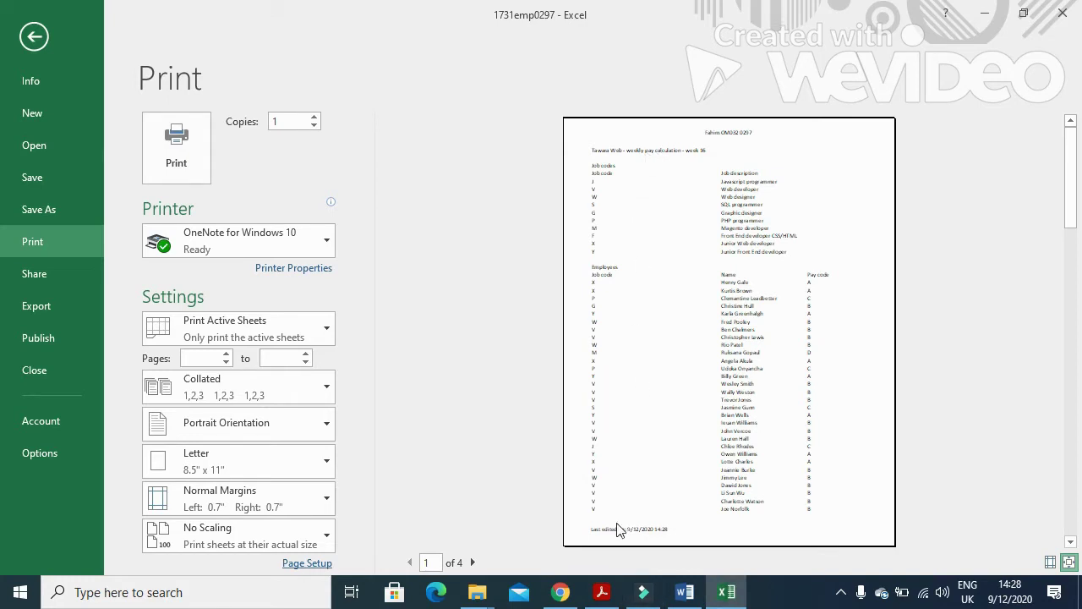
Leave print preview and highlight question 11's 'Merge cells A1 to G1' in the exam paper.
click(38, 38)
key(alt+Tab)
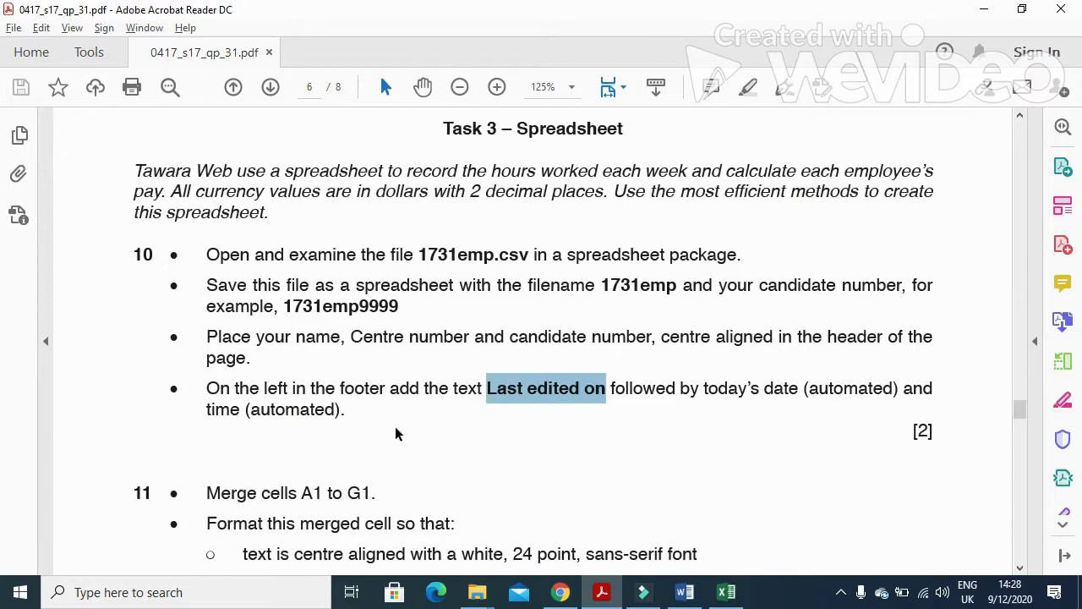
scroll(394, 427, down, 4)
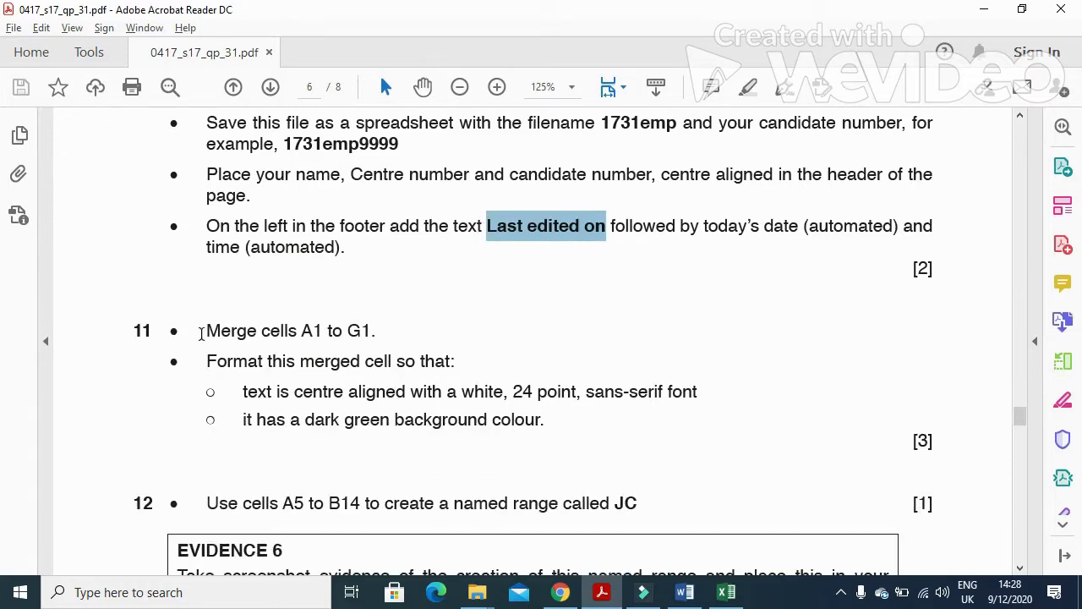
drag(201, 333, 387, 341)
Merge and centre cells A1 to G1 so the week 16 title spans them.
key(alt+Tab)
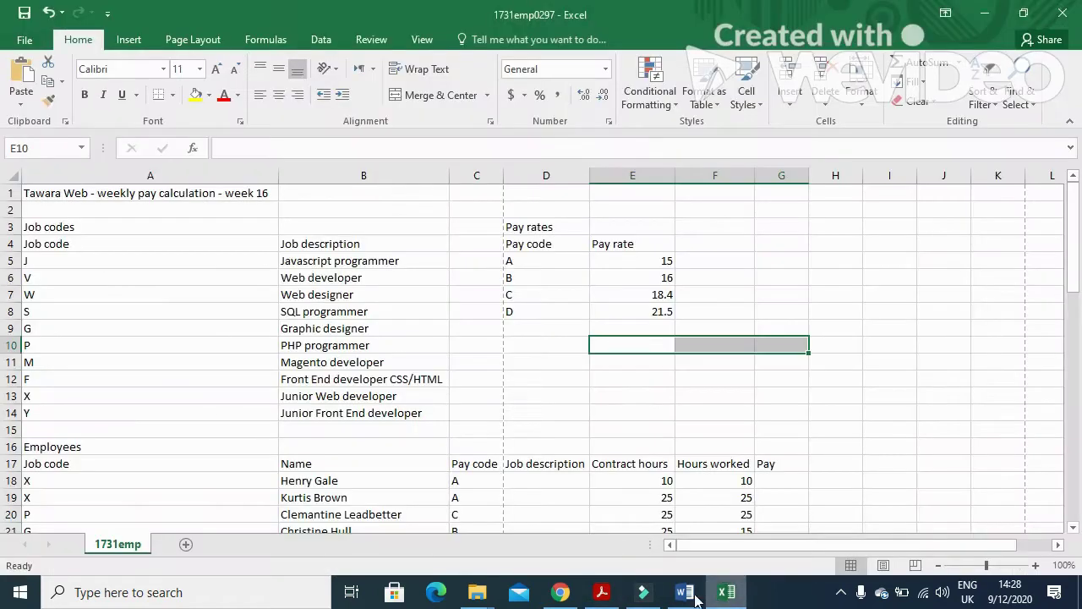
drag(93, 187, 773, 192)
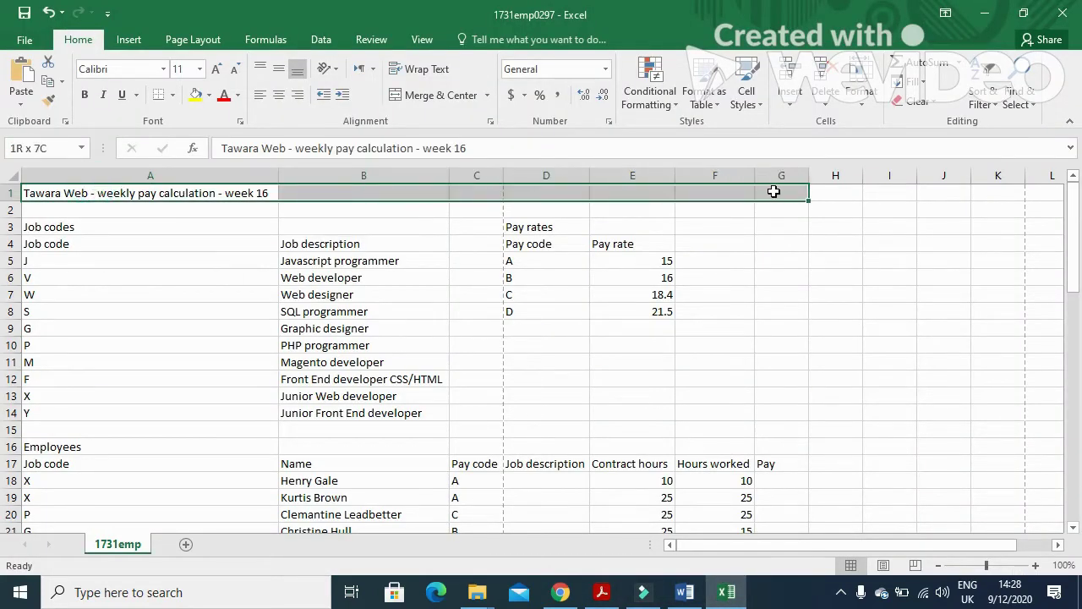
click(430, 95)
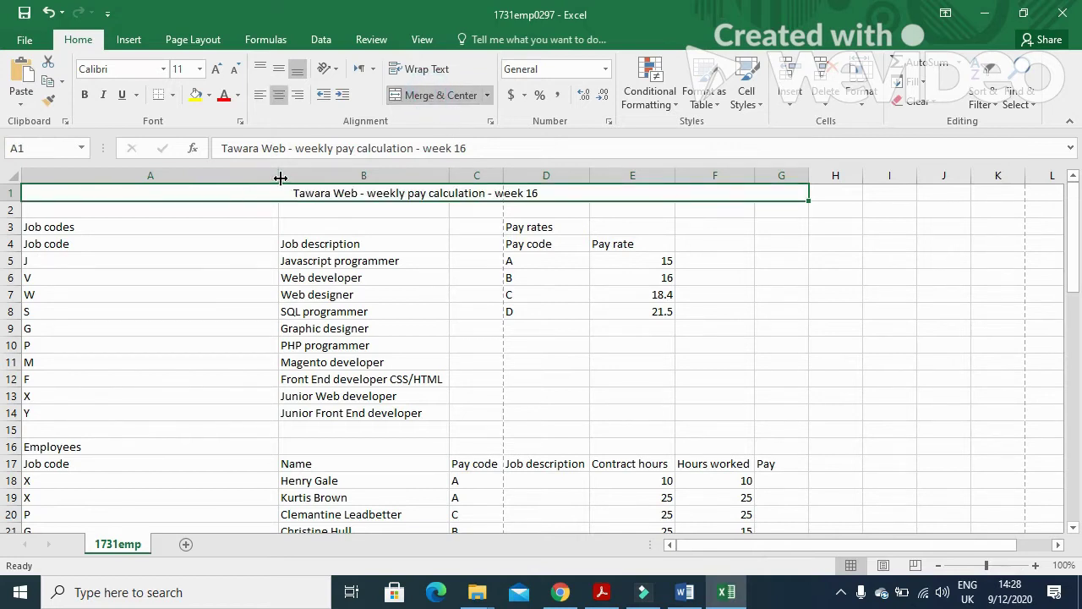
key(alt+Tab)
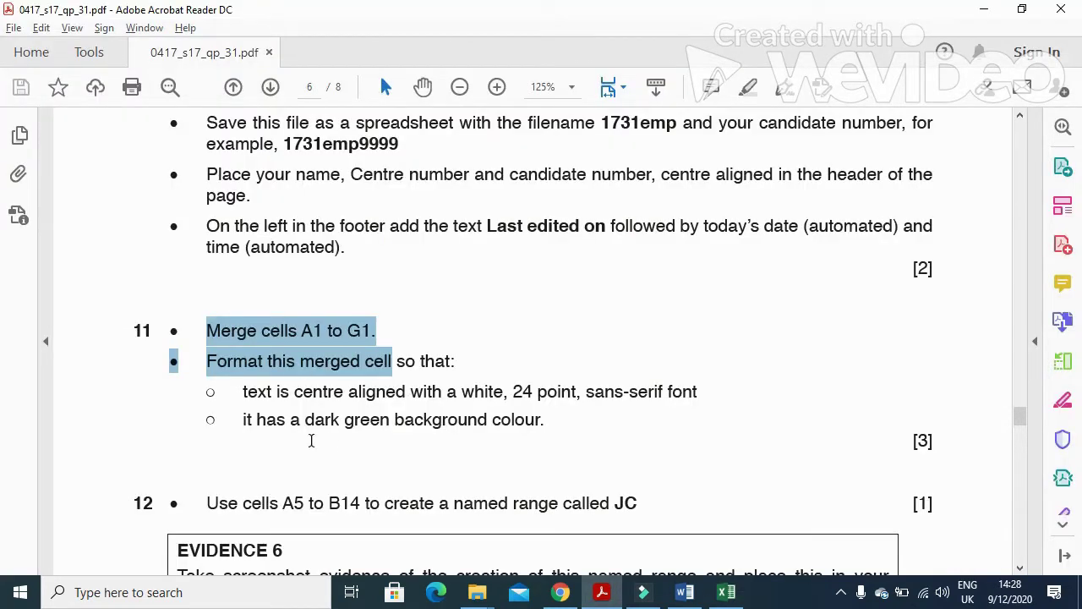
Highlight the merged-cell formatting and centred sans-serif font requirements, then return to the spreadsheet.
click(225, 362)
drag(206, 361, 448, 365)
drag(243, 391, 671, 408)
key(alt+Tab)
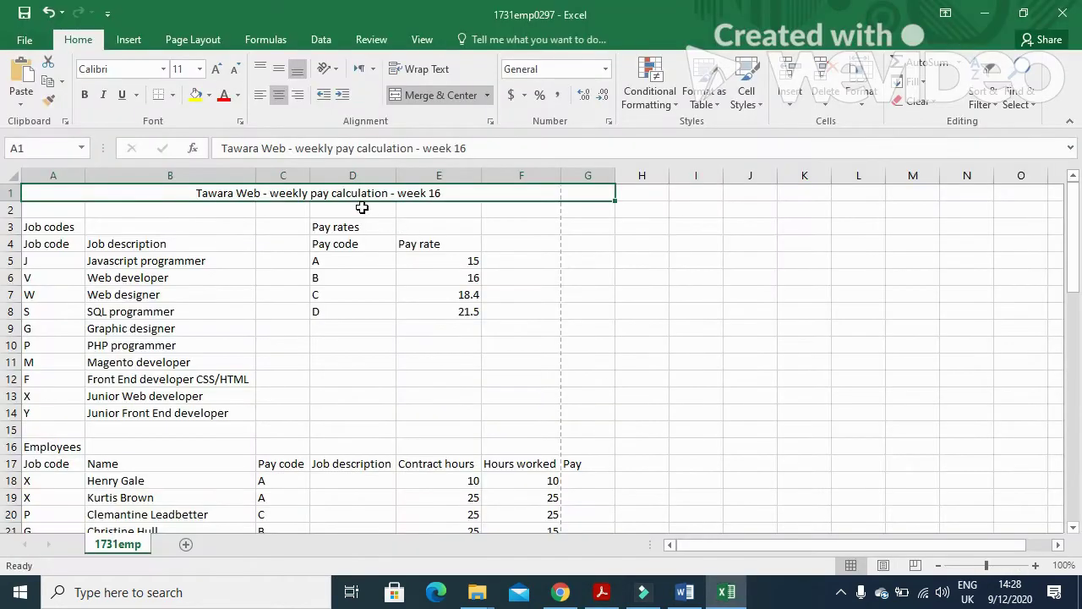
Format the title text as white, 24-point Arial.
click(238, 95)
click(226, 155)
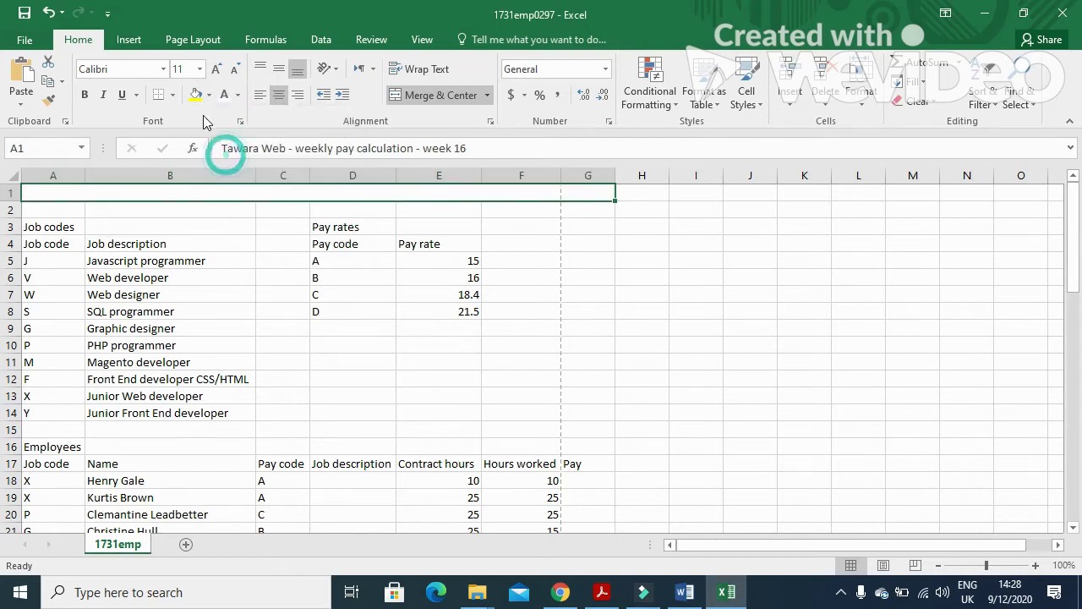
click(200, 69)
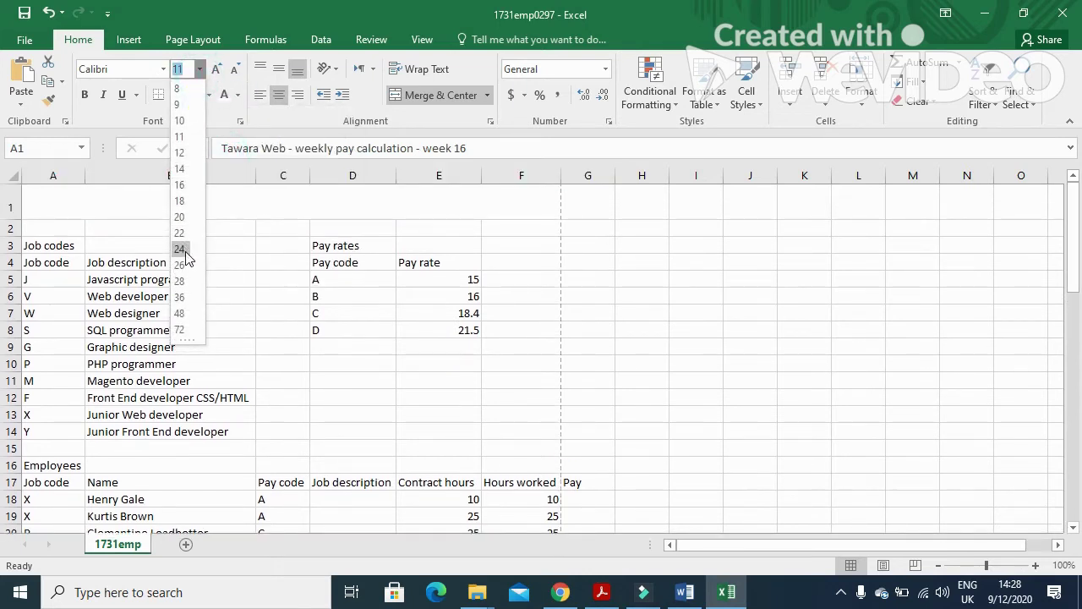
click(183, 250)
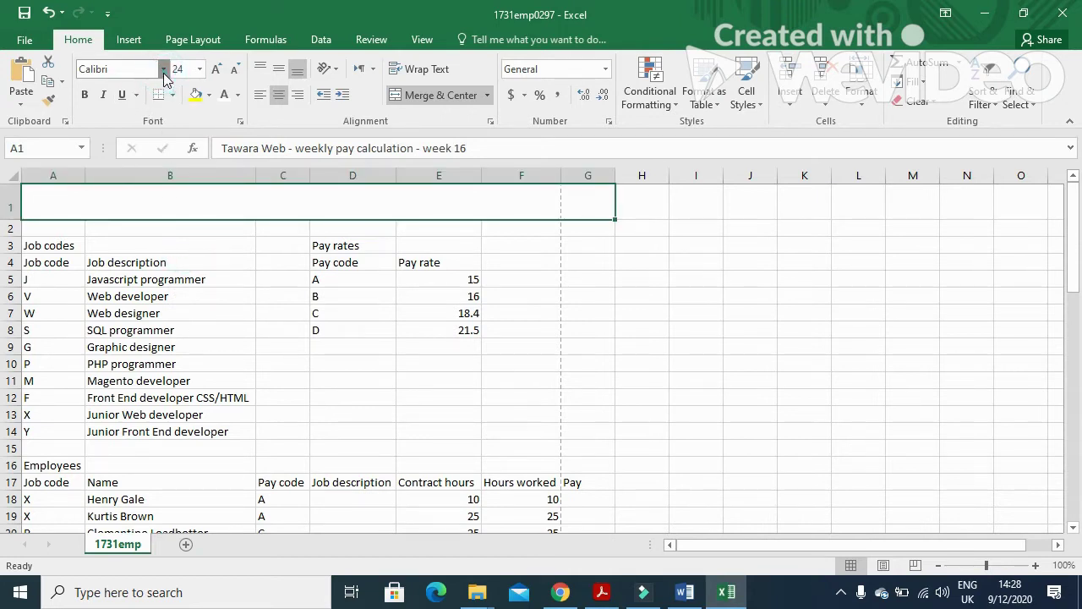
click(163, 69)
text(Ar)
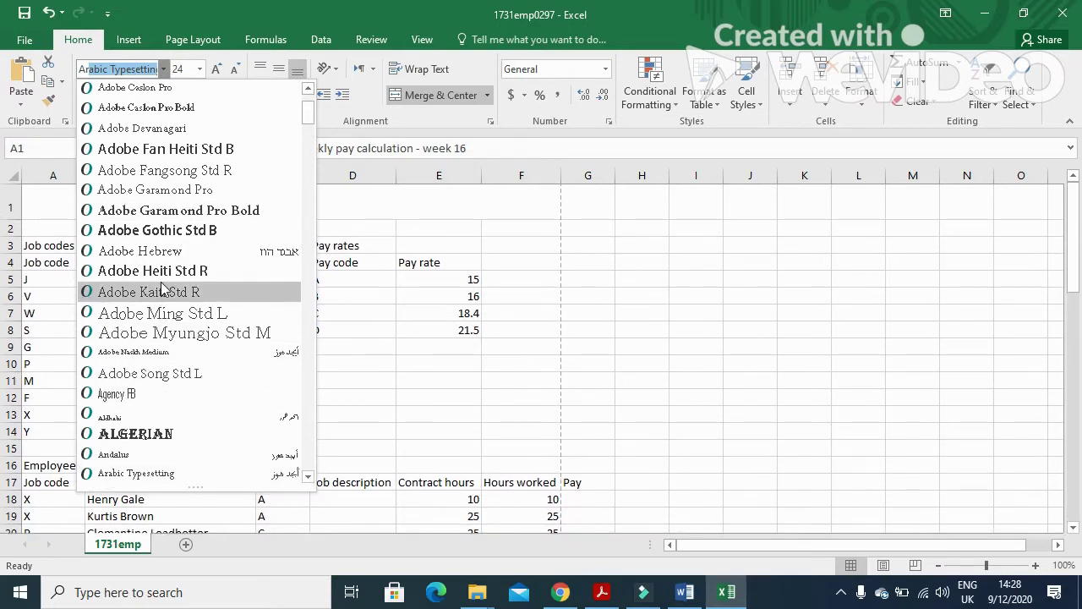
text(ial)
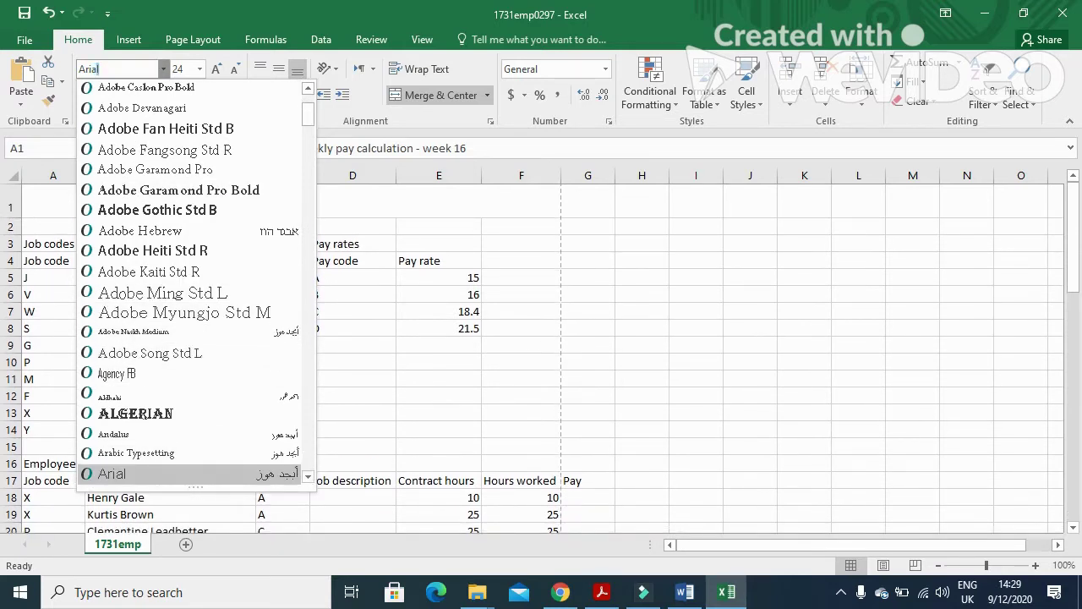
click(133, 472)
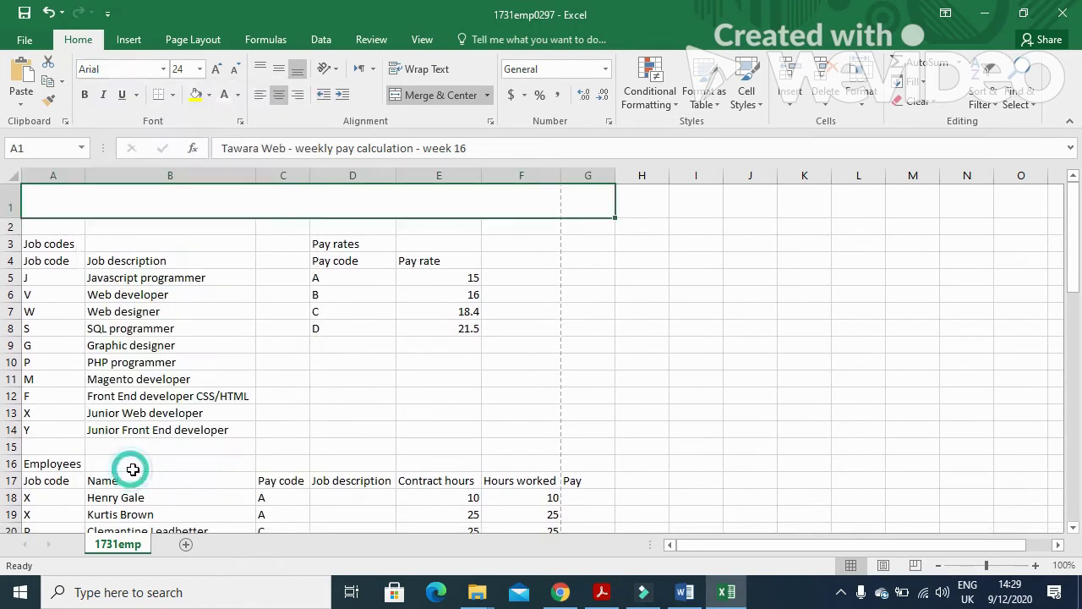
Check the paper's background requirement and fill the title dark green.
click(602, 592)
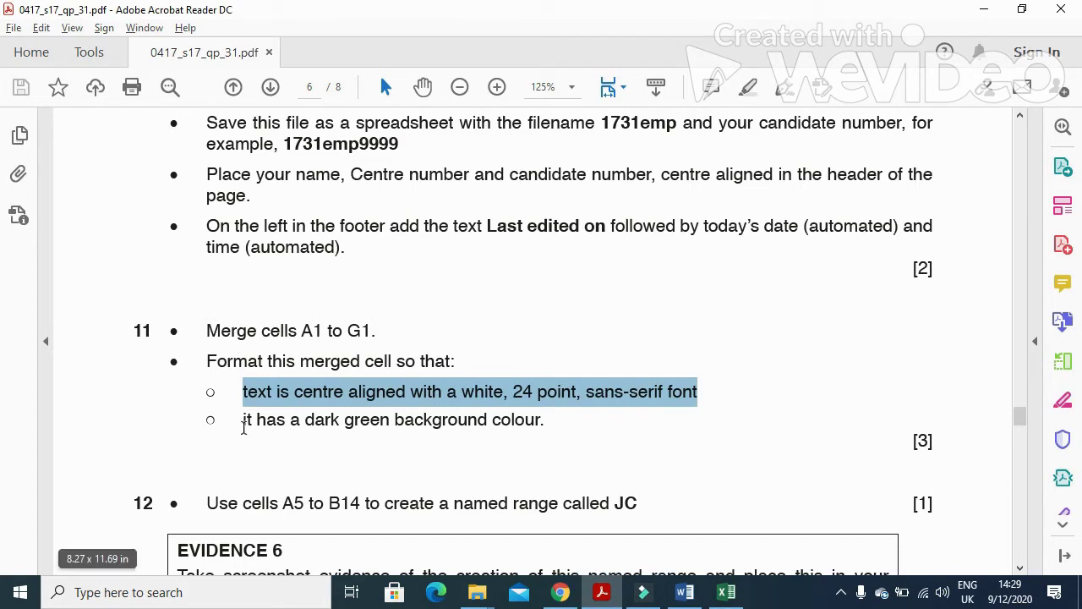
drag(243, 420, 541, 427)
click(596, 595)
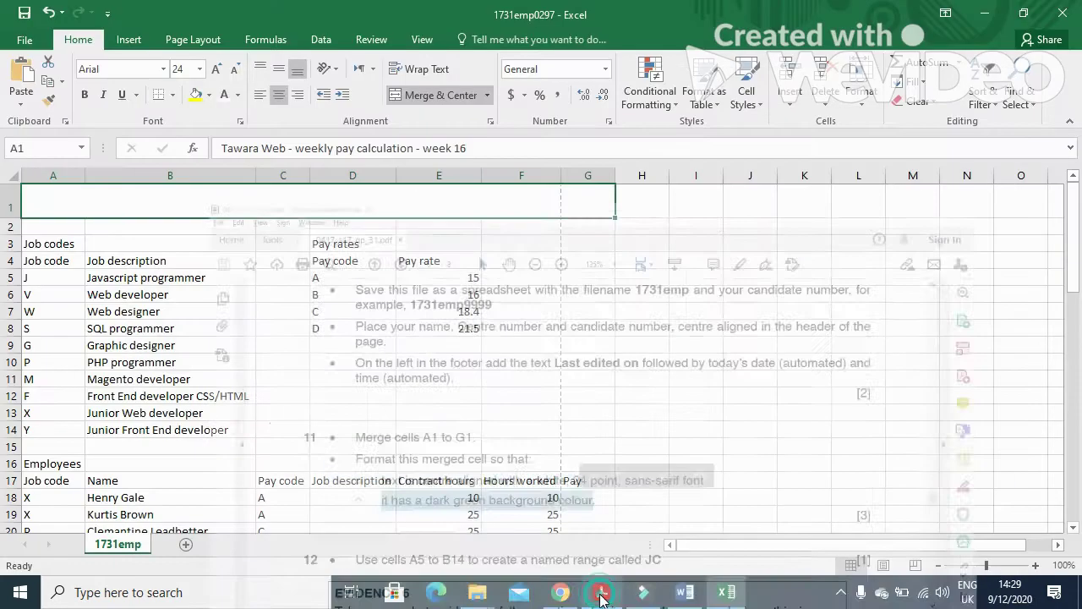
click(209, 95)
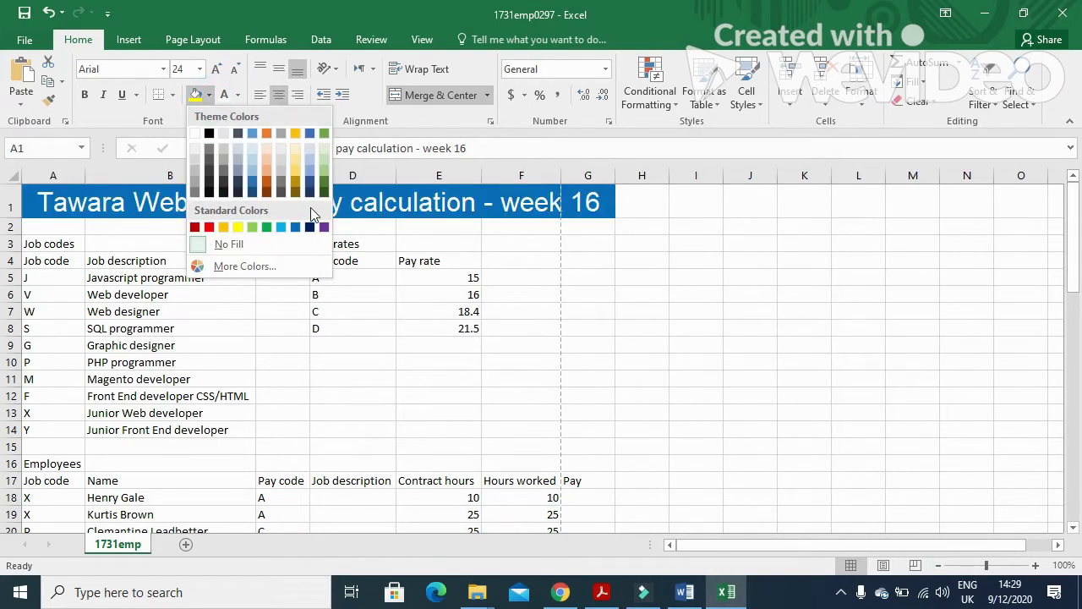
click(324, 190)
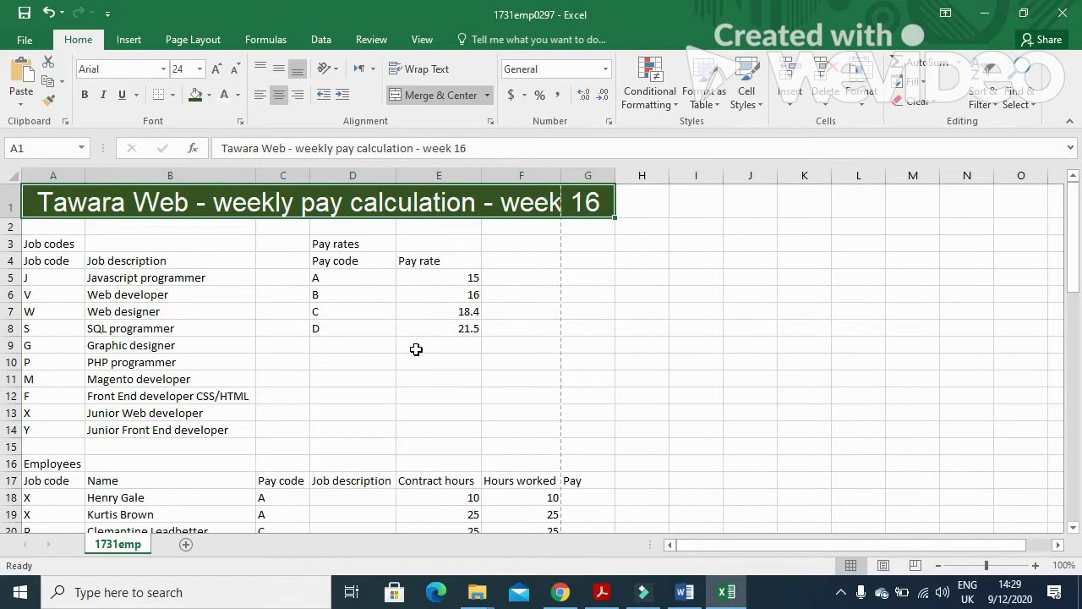
Highlight question 12's task to name A5:B14 as JC and its Evidence 6 screenshot instruction.
click(602, 591)
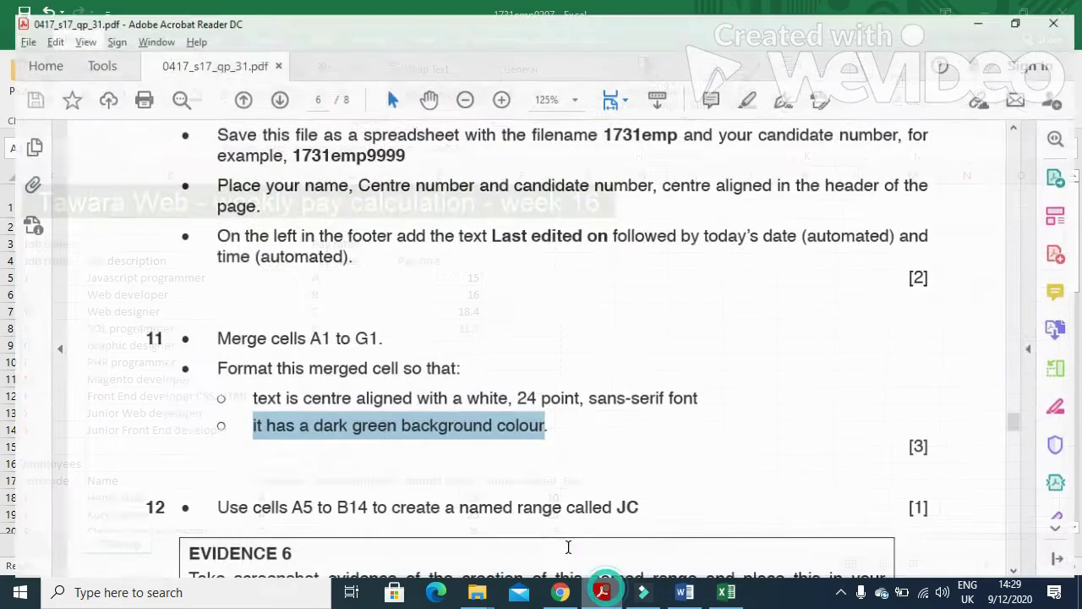
scroll(490, 440, down, 3)
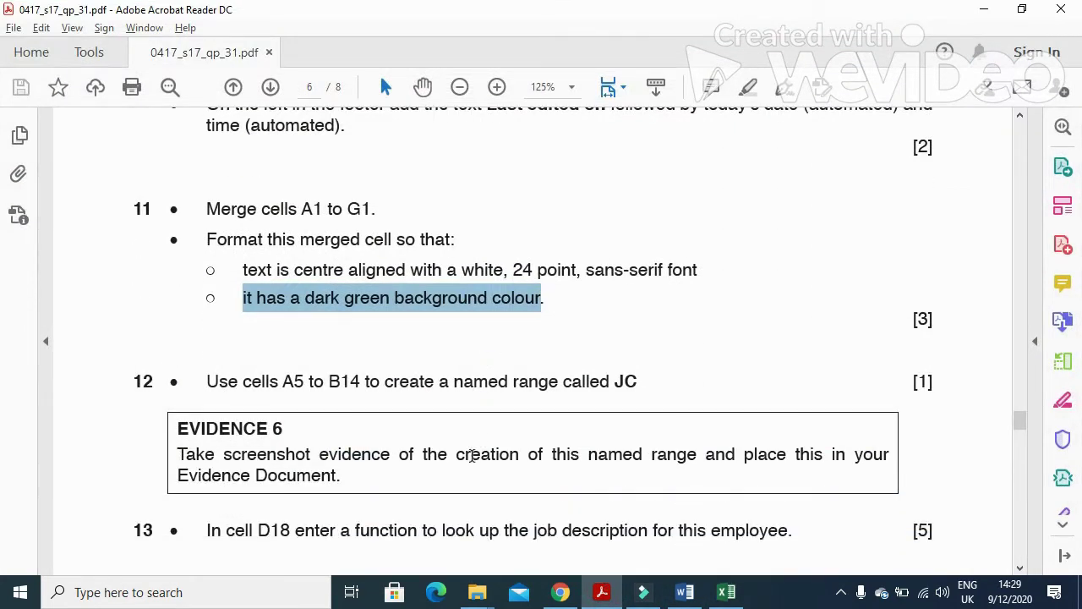
drag(212, 383, 629, 392)
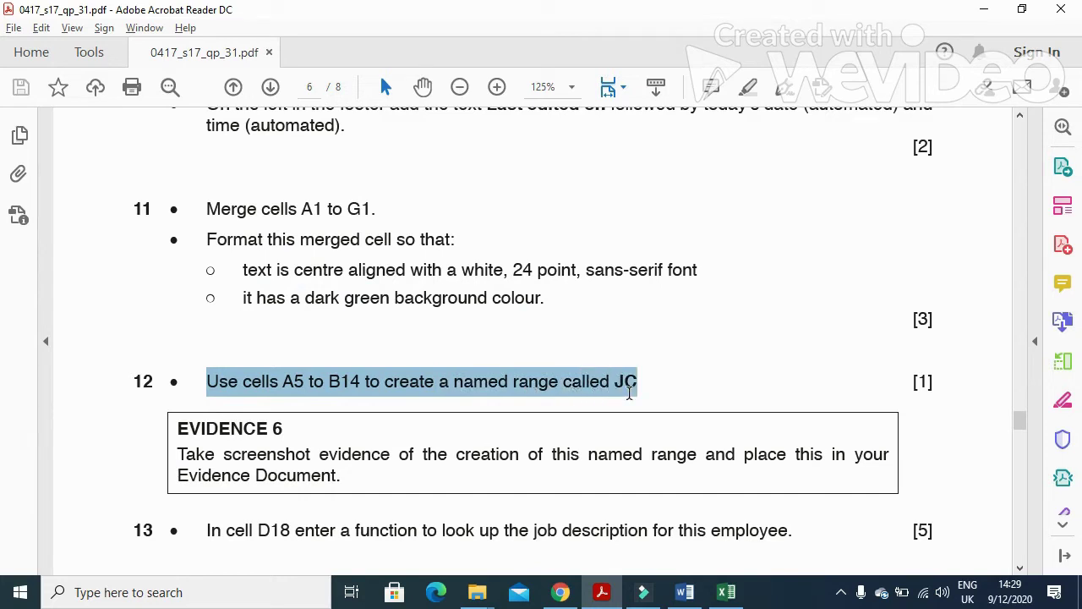
drag(182, 454, 930, 486)
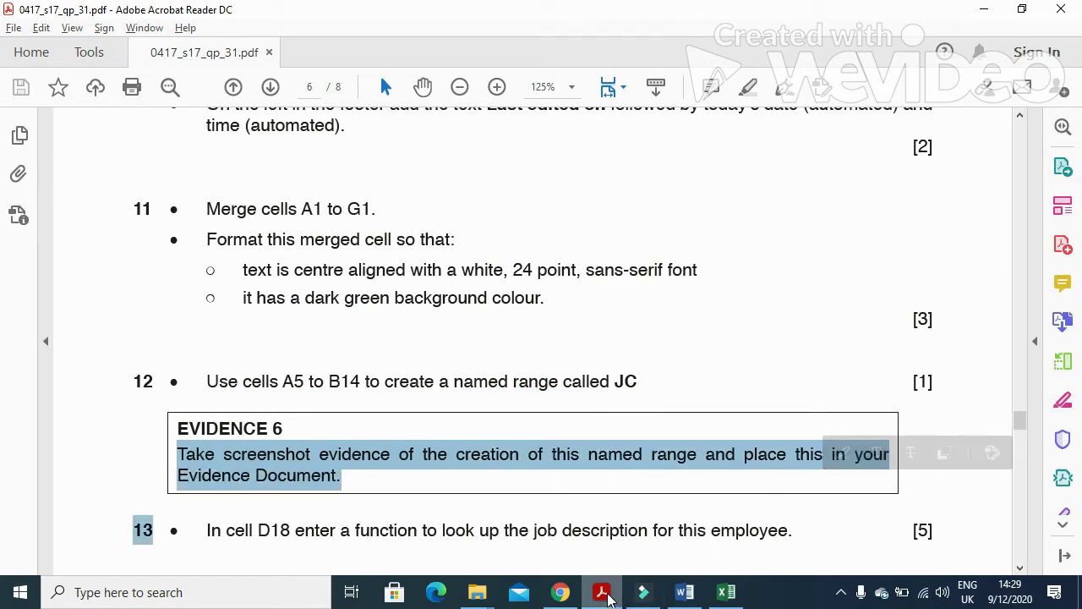
Select A5:B14 and define it as the name JC via Formulas > Define Name.
mouse_move(607, 594)
click(726, 591)
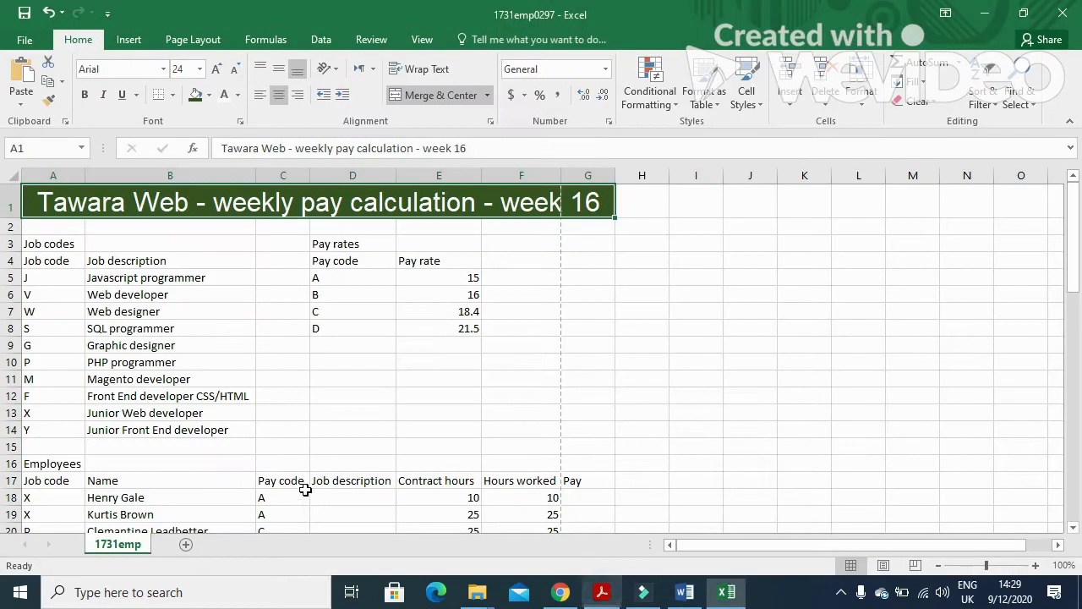
drag(37, 283, 178, 422)
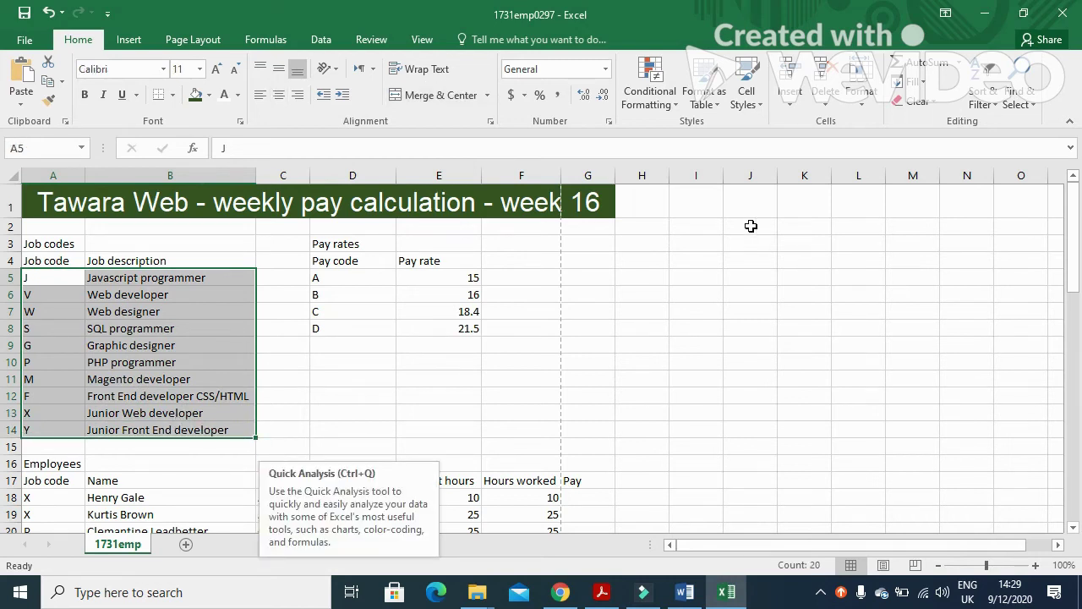
click(288, 37)
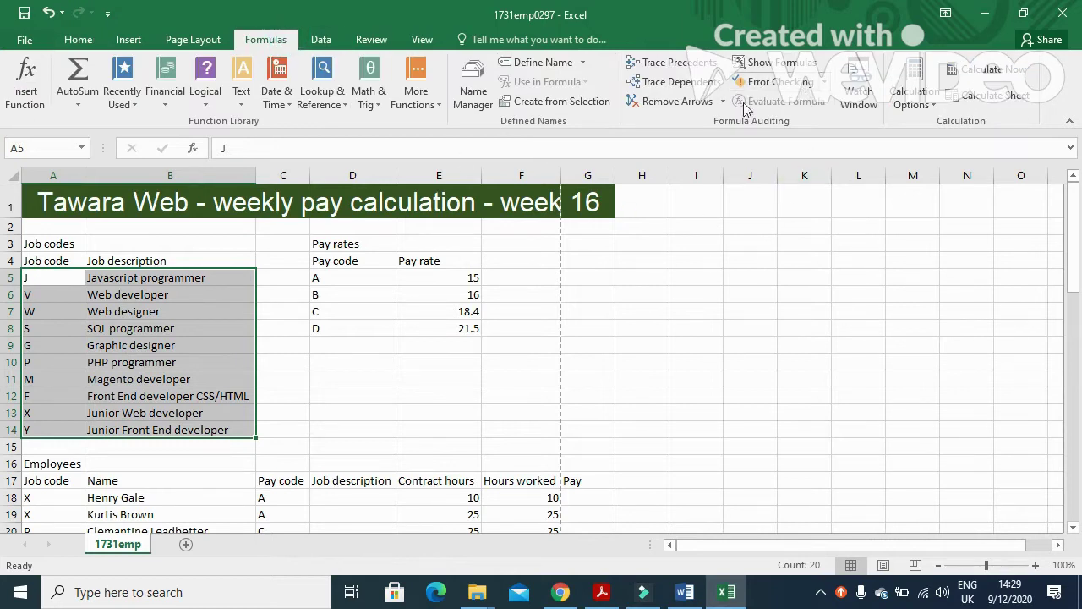
click(541, 65)
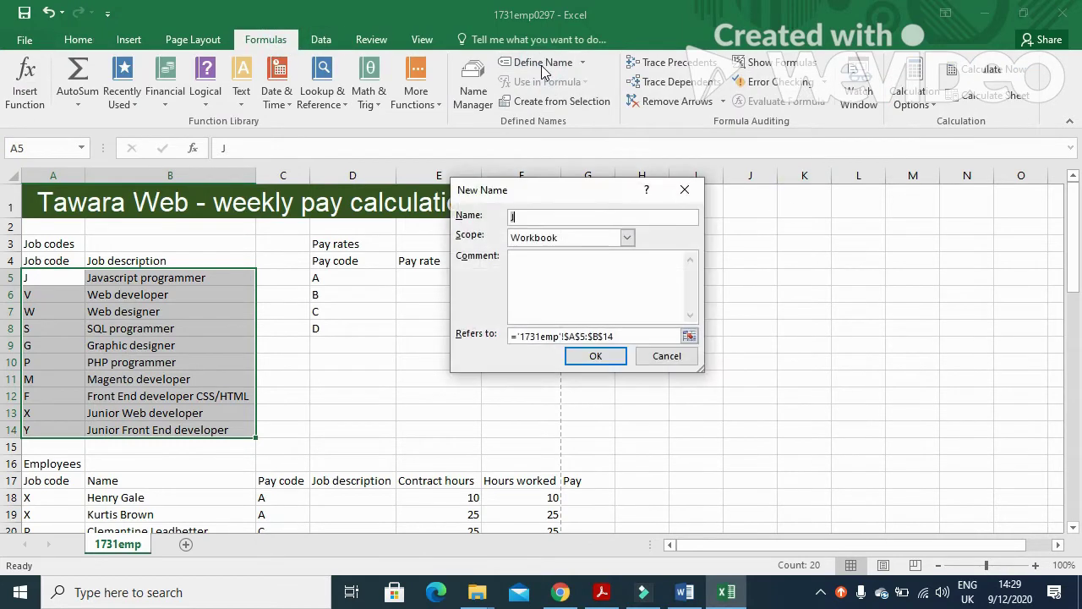
click(560, 217)
click(605, 357)
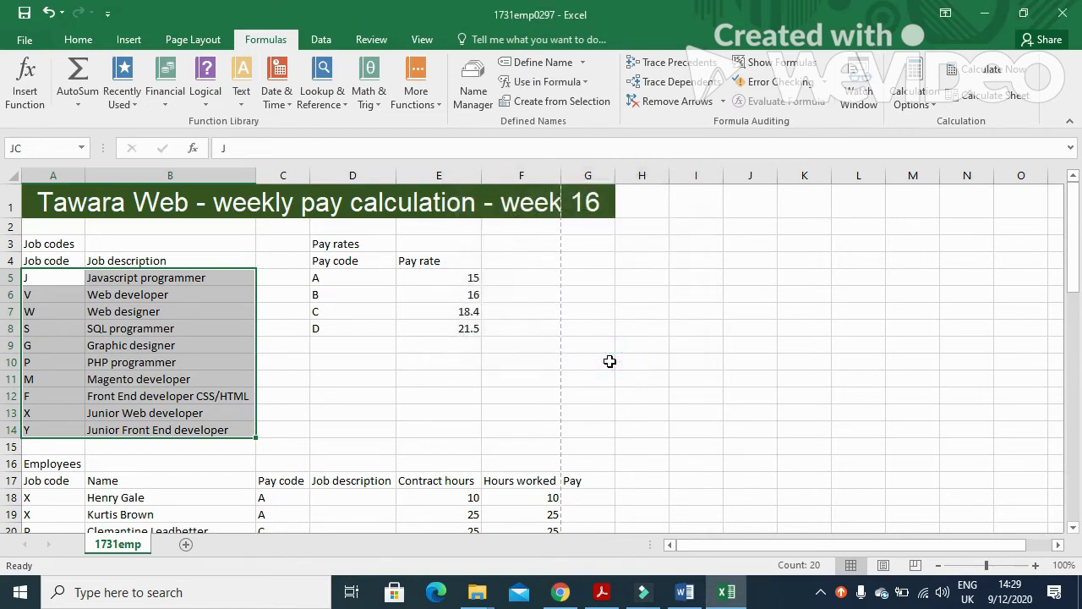
Retry defining JC from the shortcut menu, dismiss the duplicate-name warning, and cancel.
right_click(99, 361)
click(153, 539)
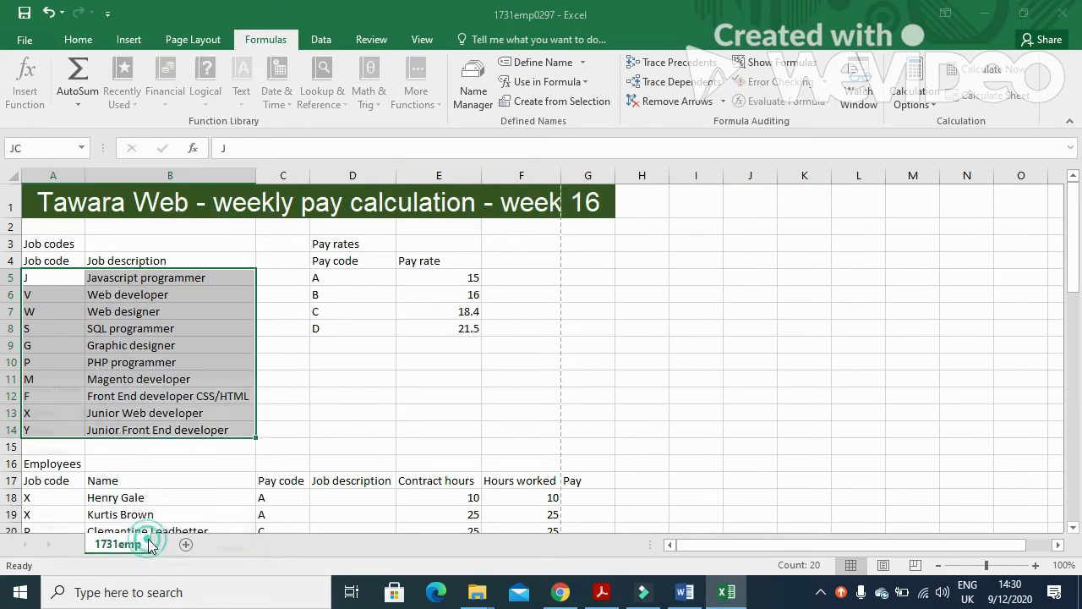
click(141, 411)
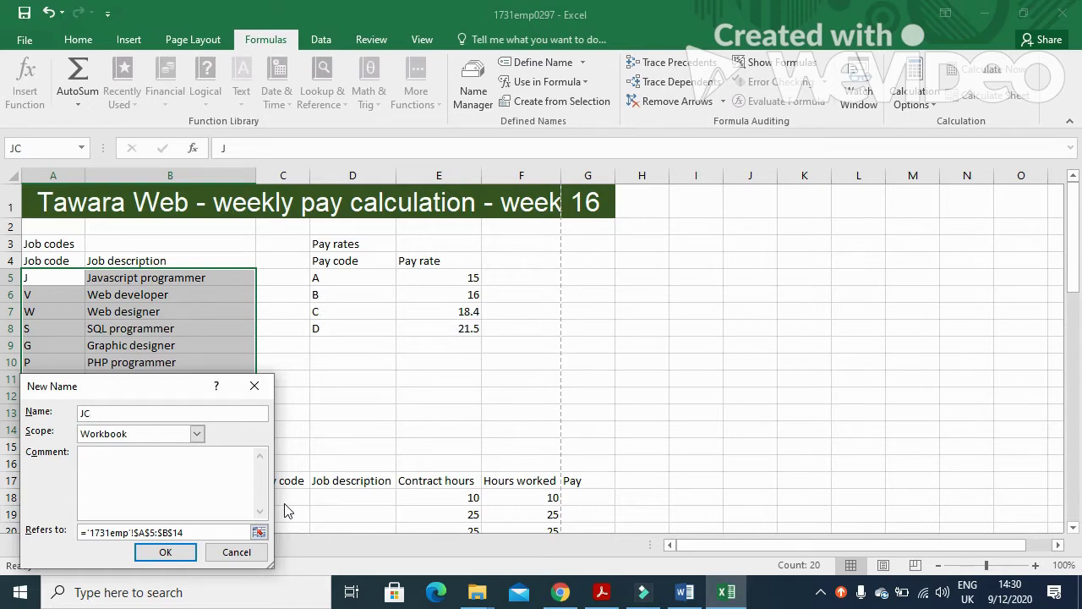
click(194, 554)
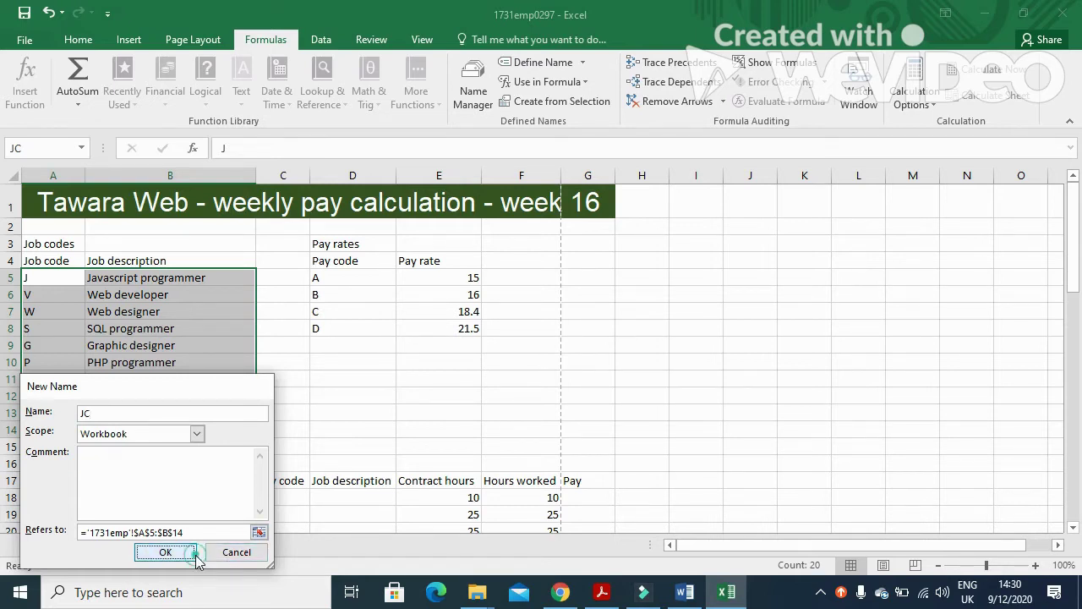
click(548, 343)
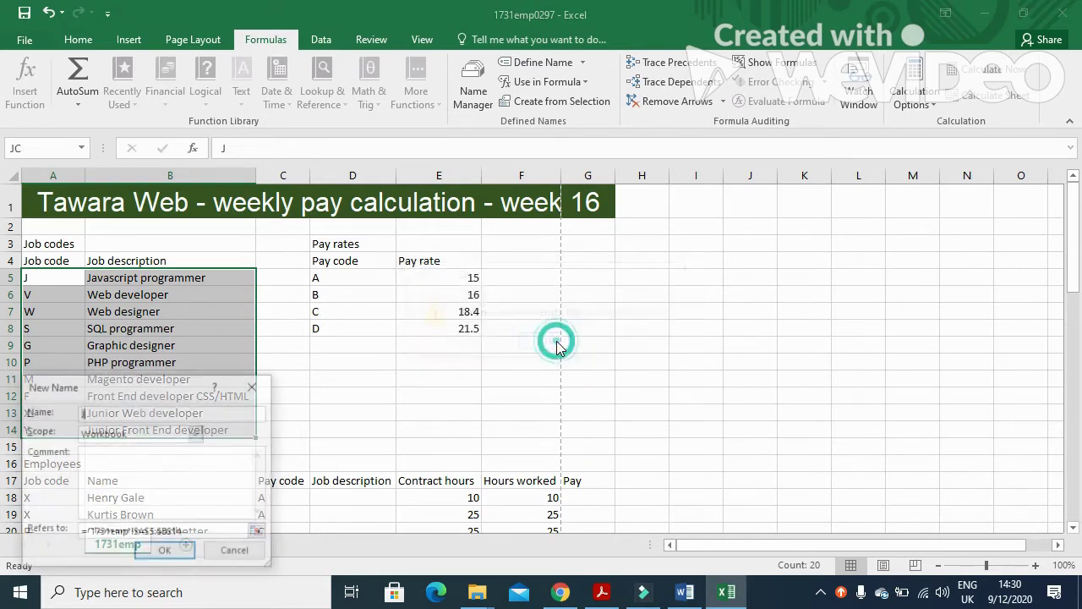
click(238, 551)
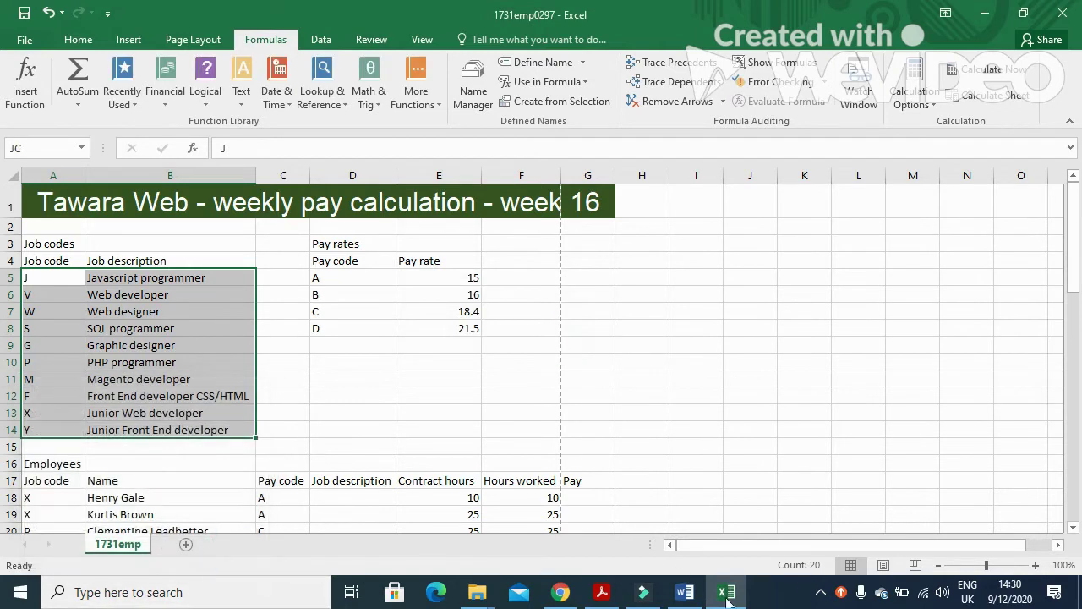
click(685, 592)
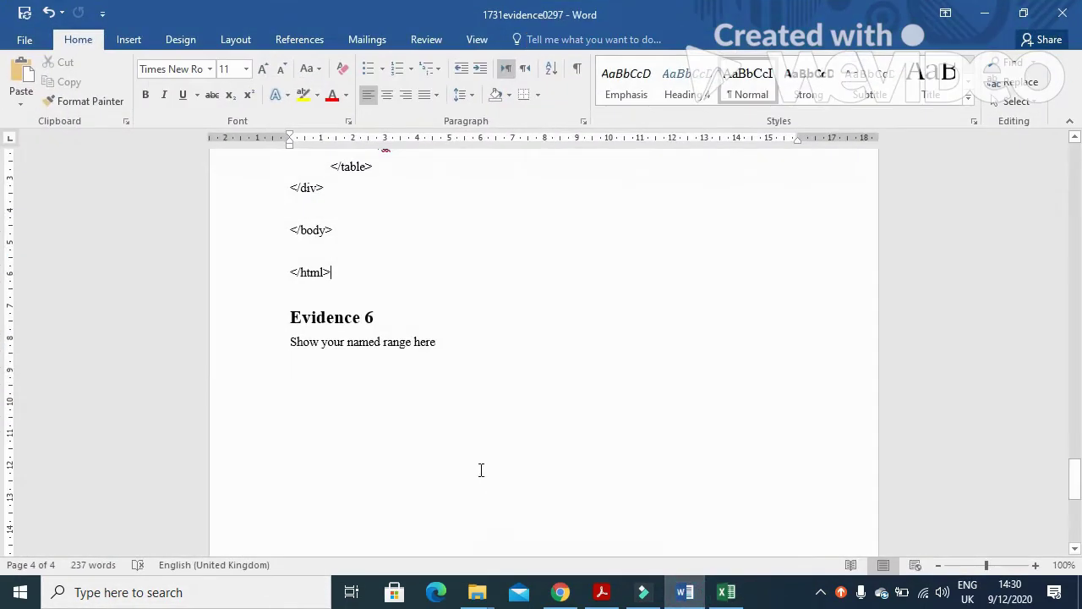
Paste the Excel screenshot on the empty line under the Evidence 6 prompt.
click(383, 370)
click(383, 369)
key(ctrl+v)
click(396, 413)
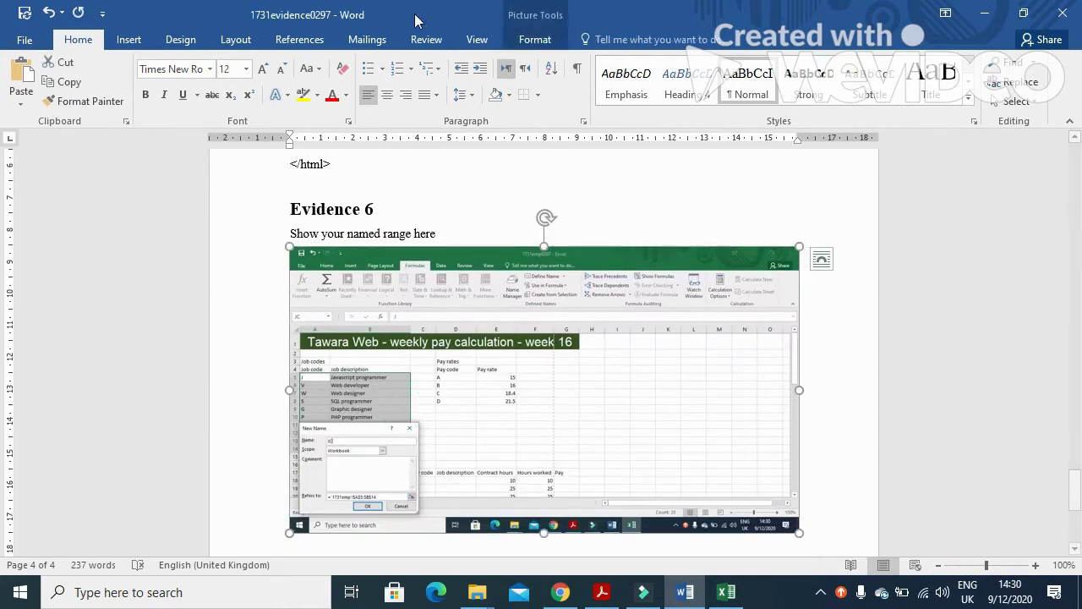
click(535, 40)
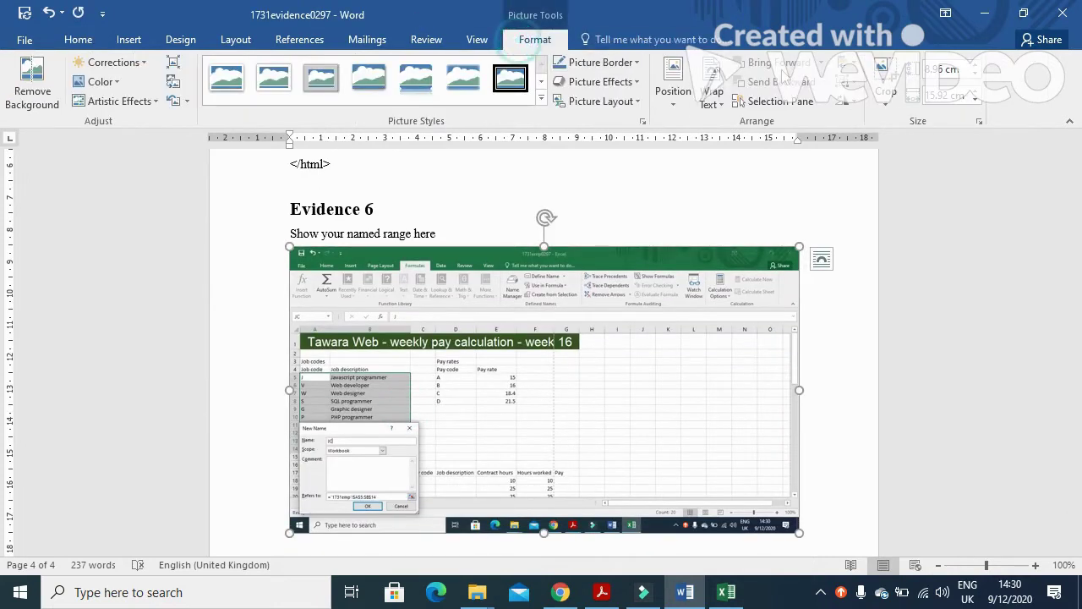
Crop the screenshot to just the New Name dialog and enlarge it.
click(883, 78)
drag(788, 252, 422, 419)
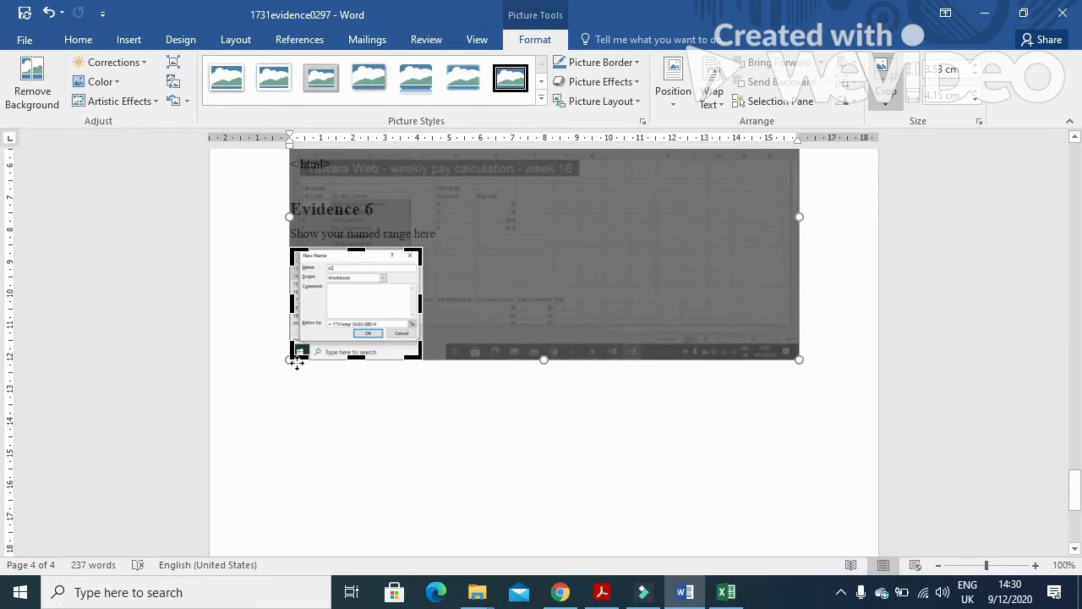
drag(298, 352, 301, 341)
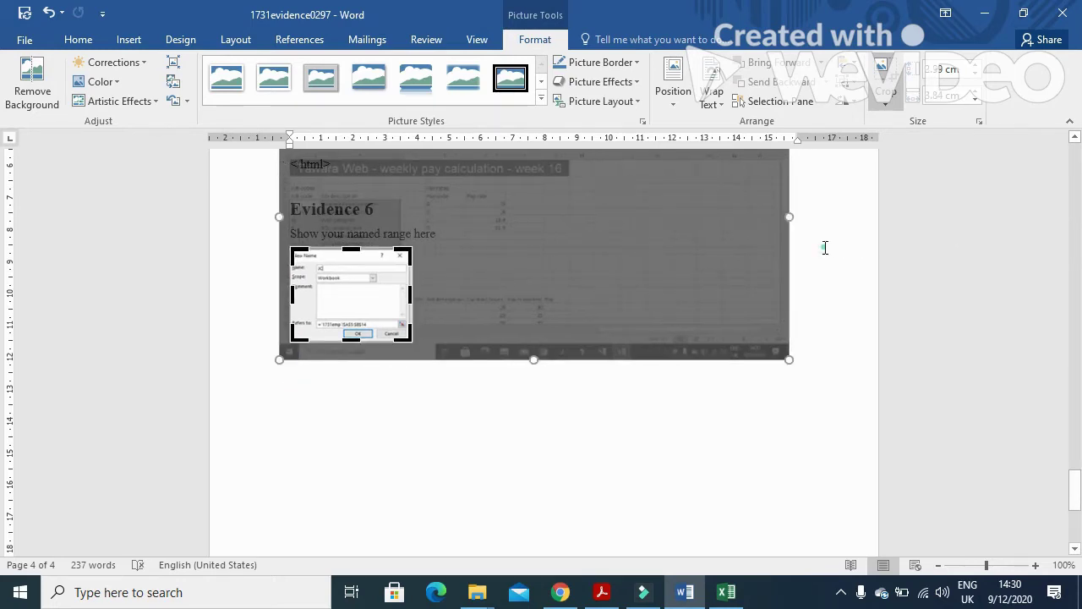
click(825, 247)
click(347, 290)
drag(417, 344, 543, 444)
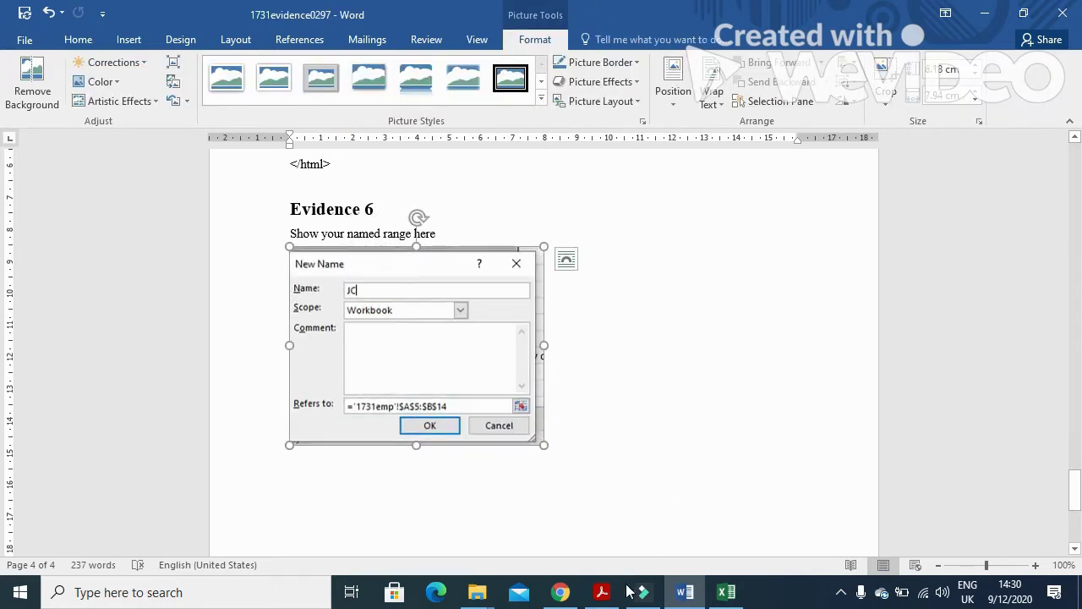
click(602, 592)
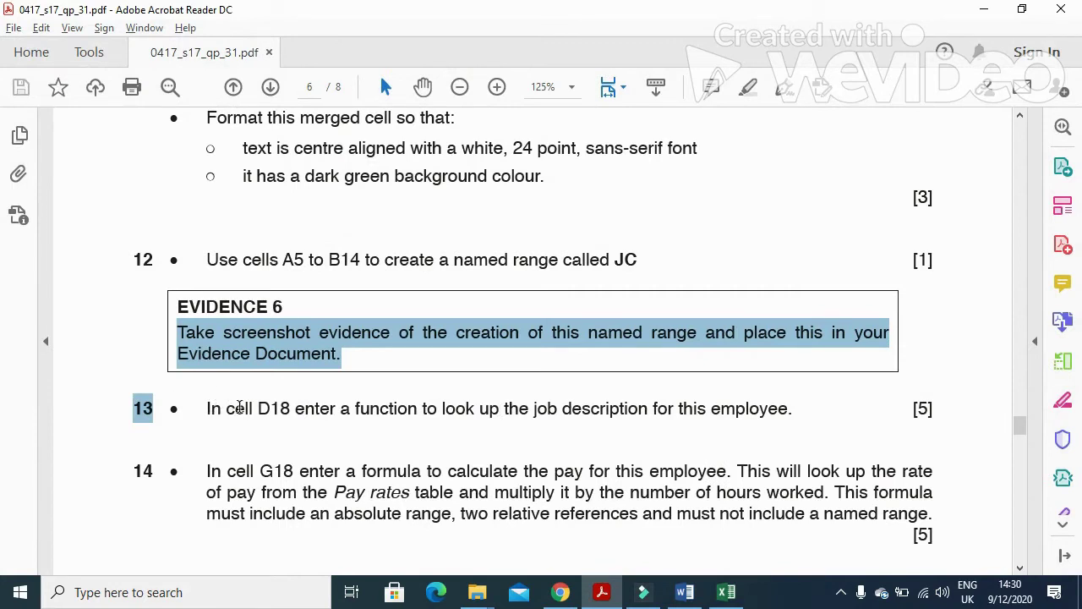
Highlight question 13's instruction to look up D18's job description, then return to Excel.
drag(296, 409, 761, 432)
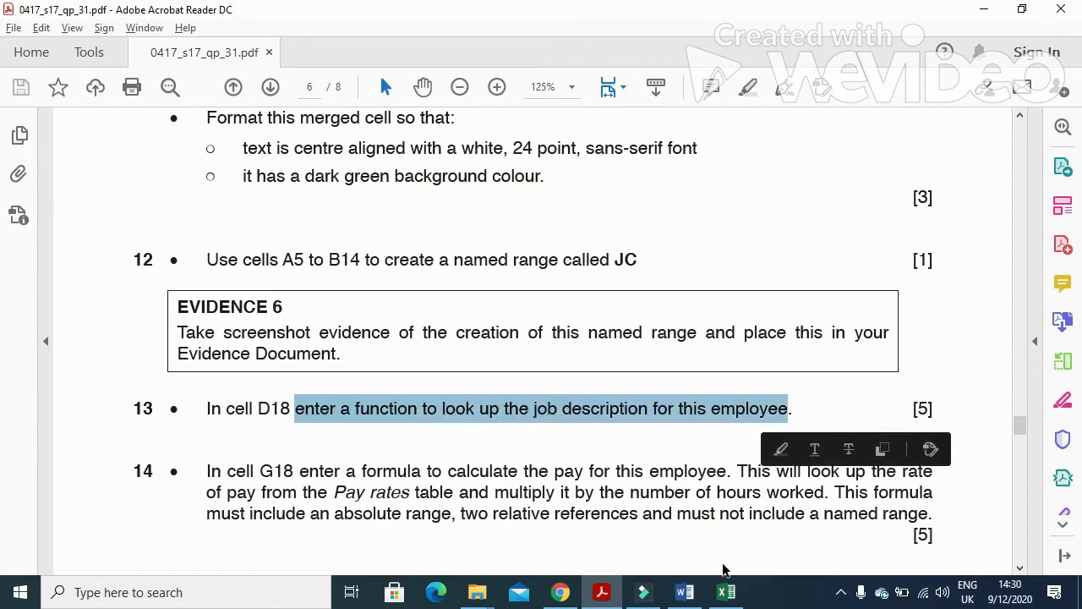
click(727, 594)
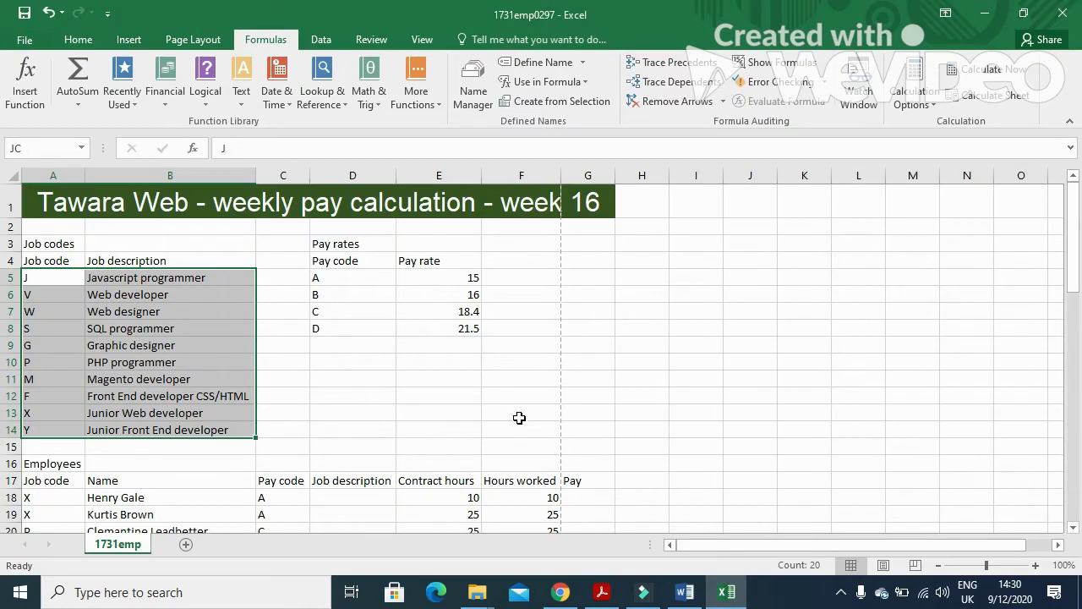
Enter =VLOOKUP(C18,JC,2,FALSE) in D18 and check the resulting formula.
scroll(511, 410, down, 2)
click(322, 380)
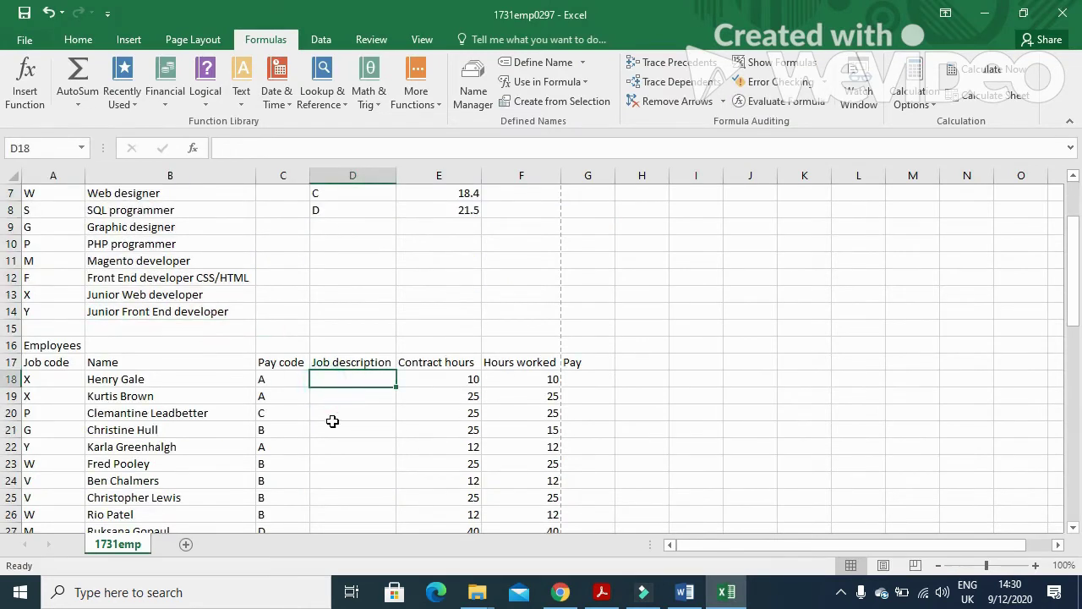
scroll(331, 423, up, 1)
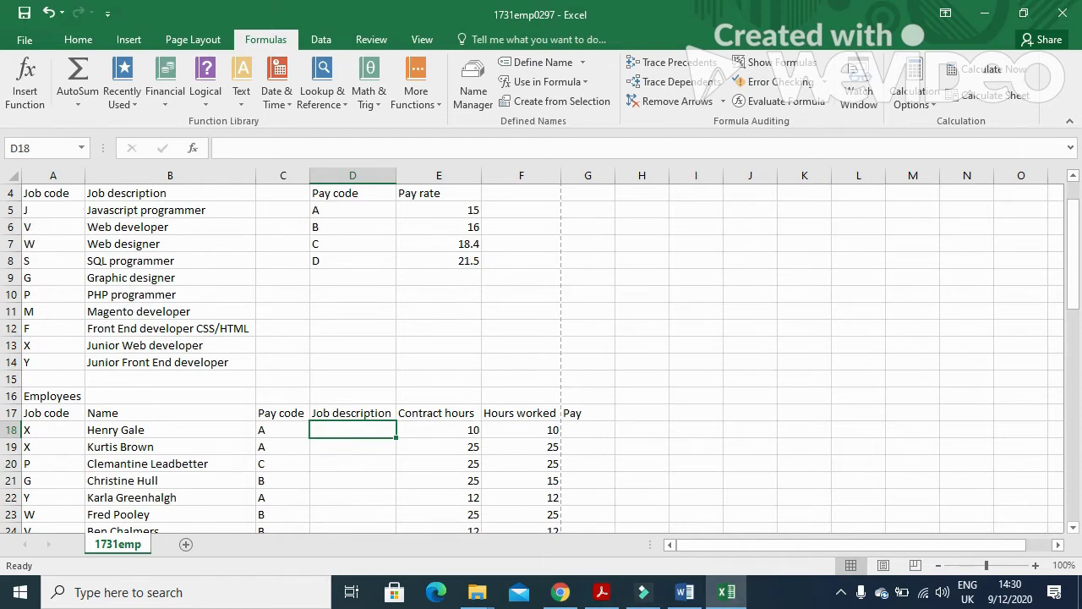
text(=VLO)
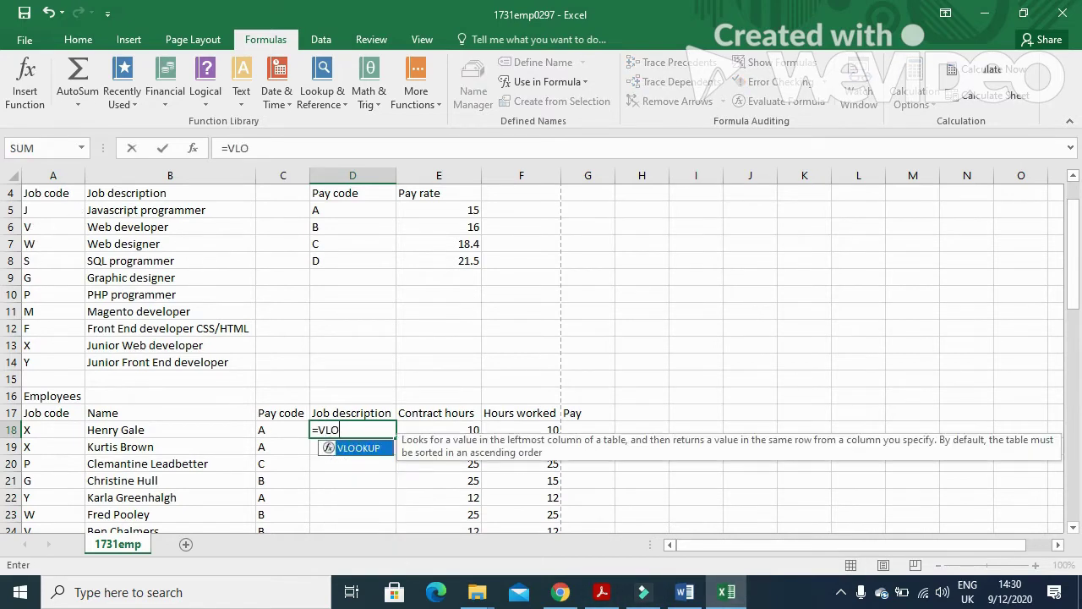
text(OKUP()
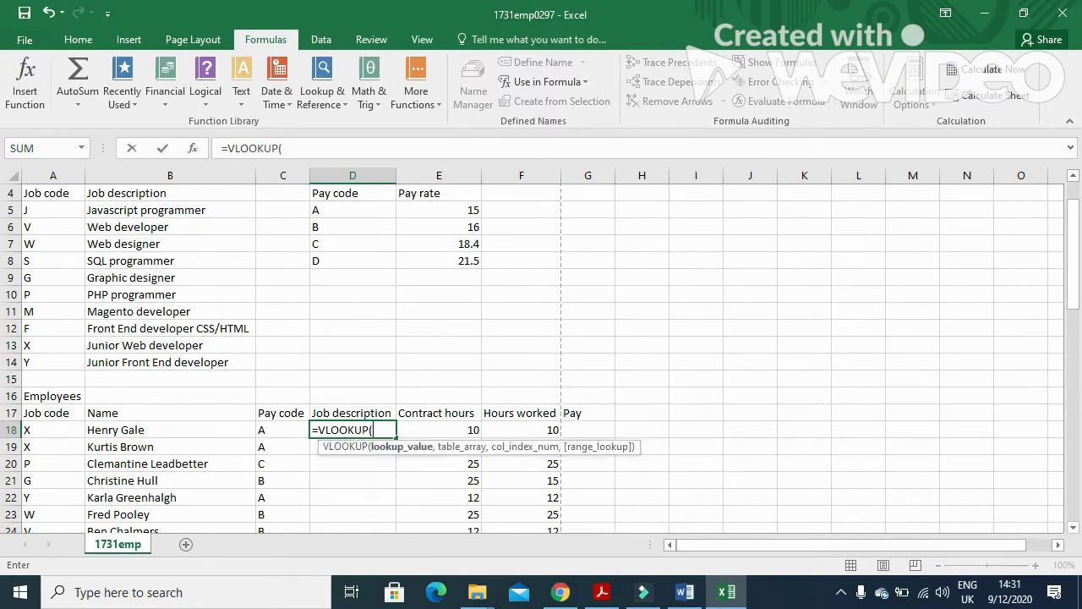
click(270, 430)
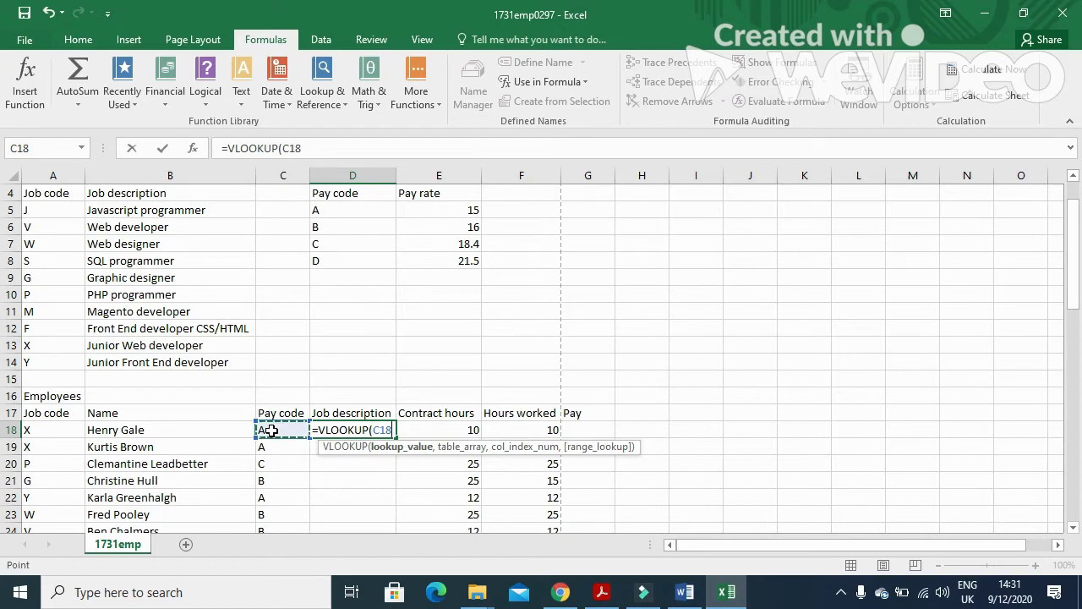
text(,)
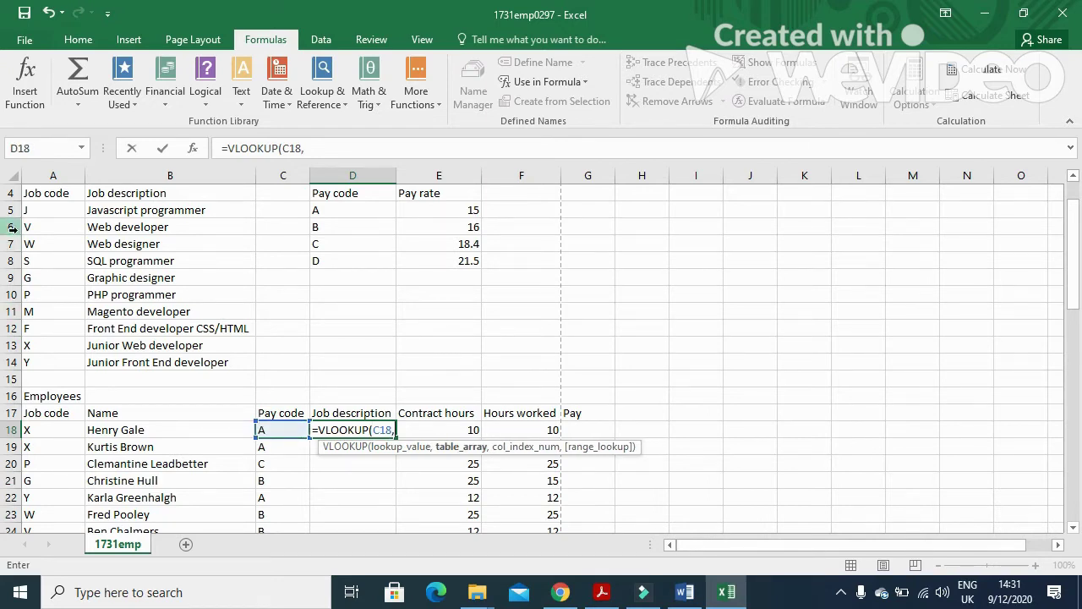
drag(34, 212, 125, 361)
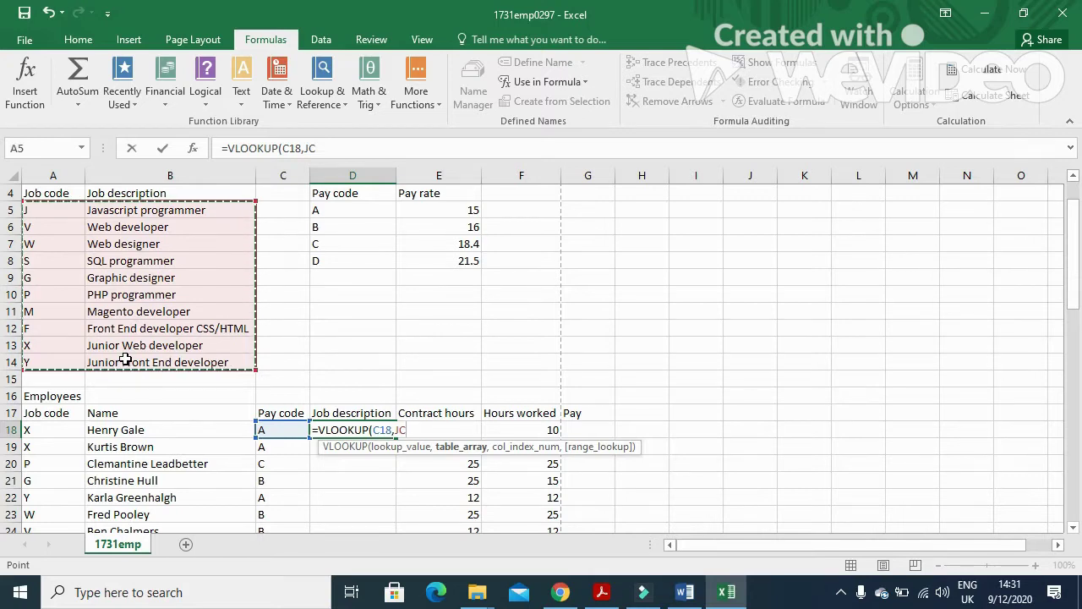
text(,2)
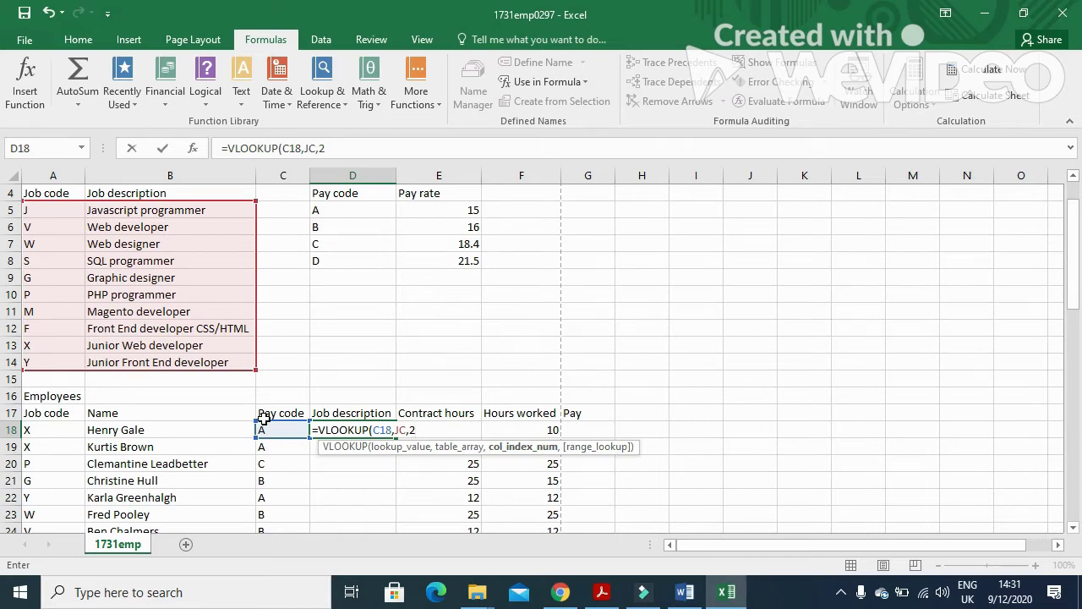
text(,FALSE)
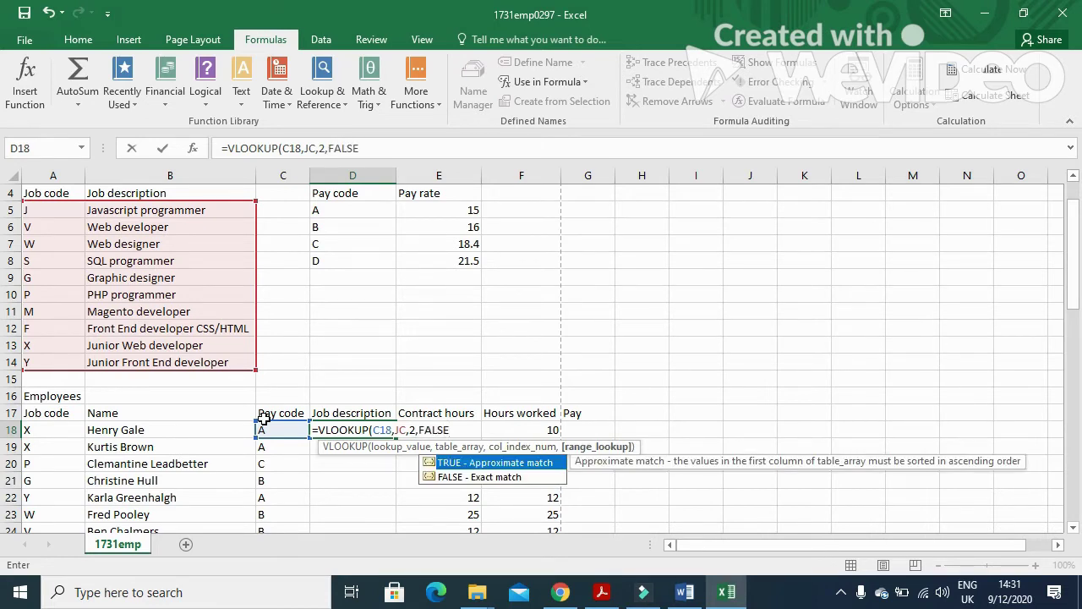
text())
key(Return)
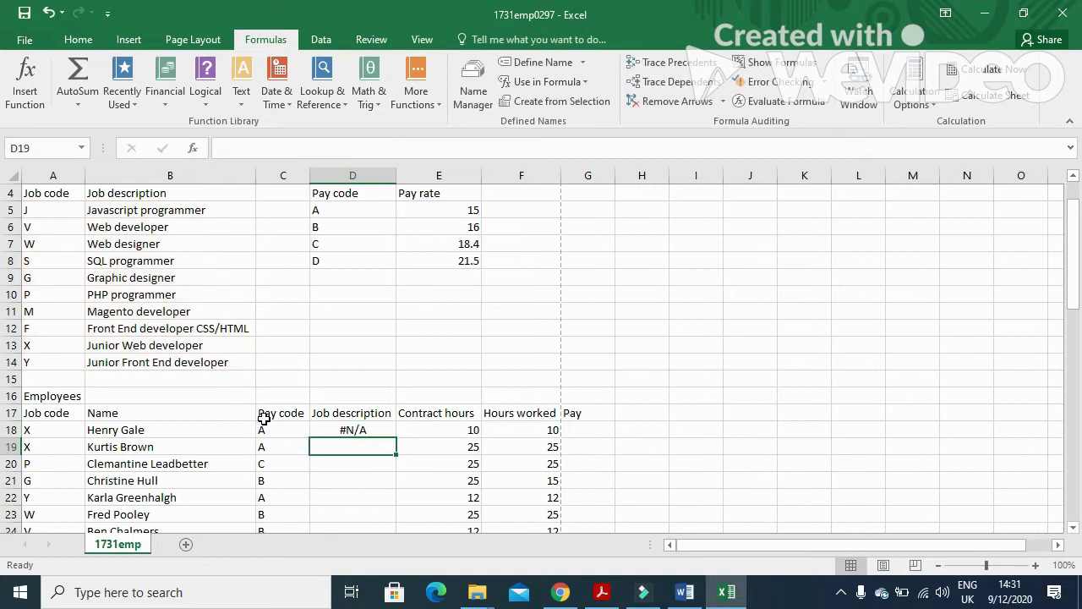
click(383, 431)
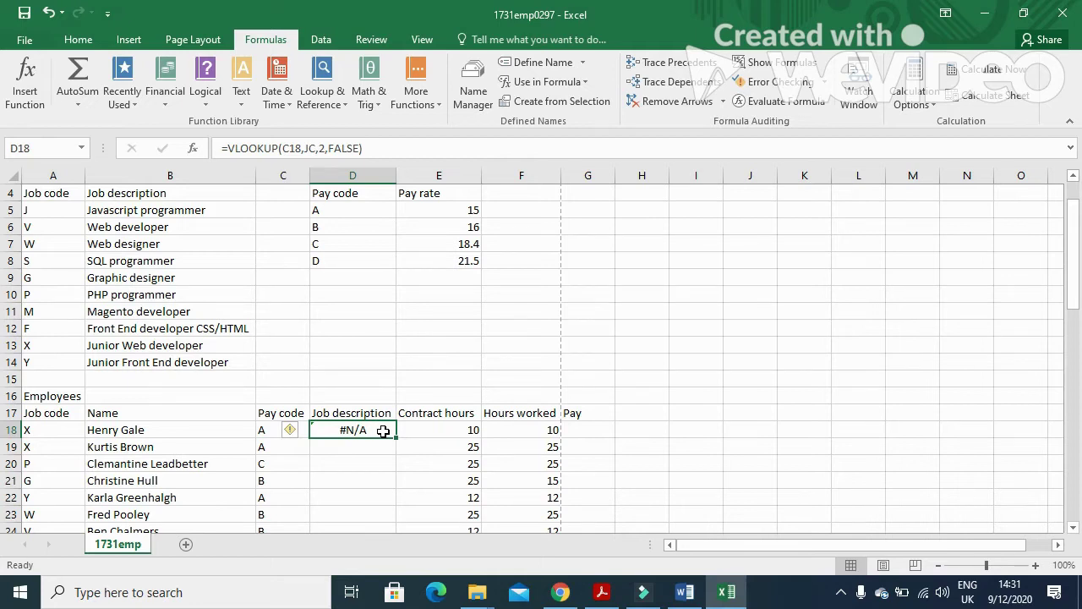
click(600, 597)
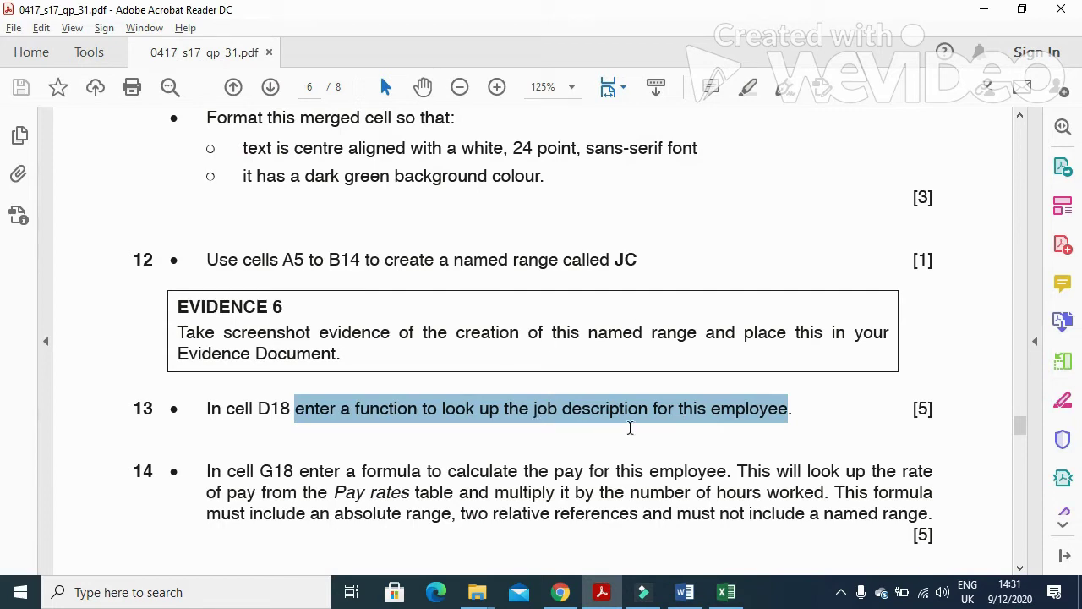
Scroll the exam paper to question 13, then minimize it.
scroll(356, 497, down, 2)
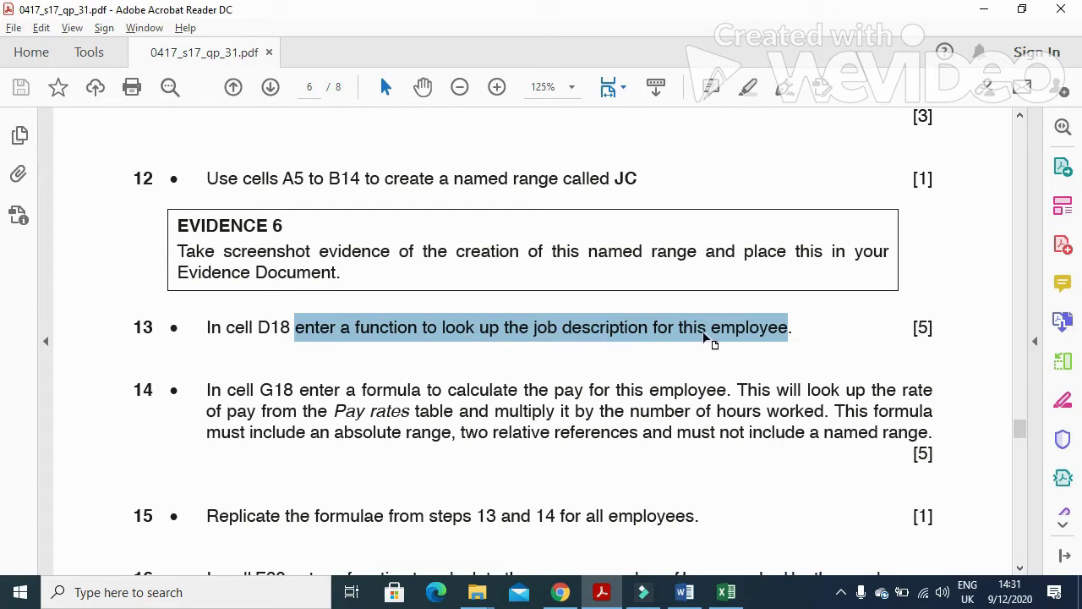
click(602, 592)
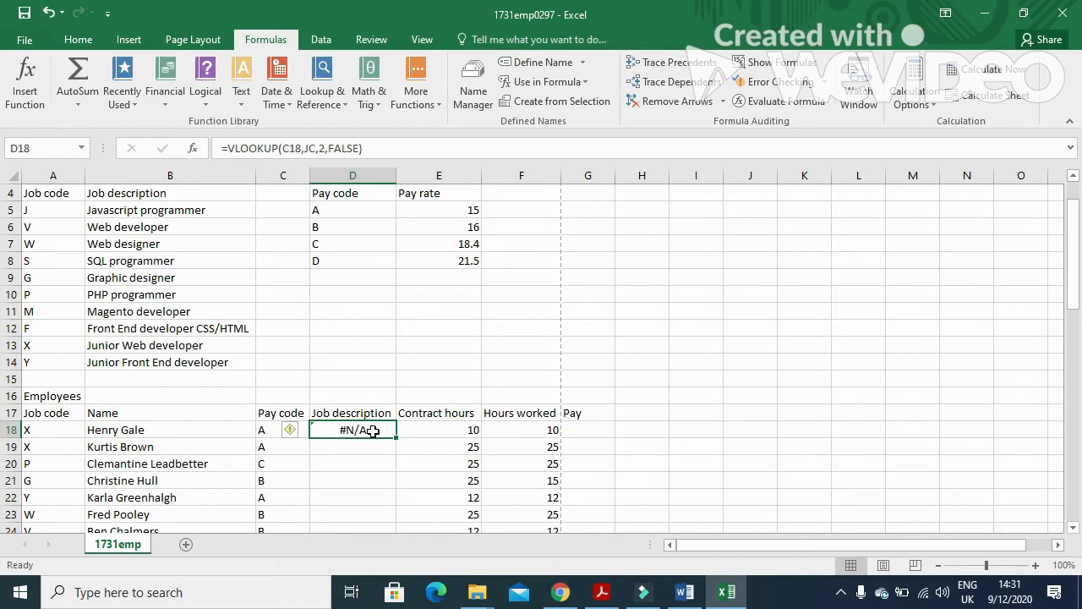
Inspect the D18 formula's arguments and recommit it unchanged.
double_click(373, 430)
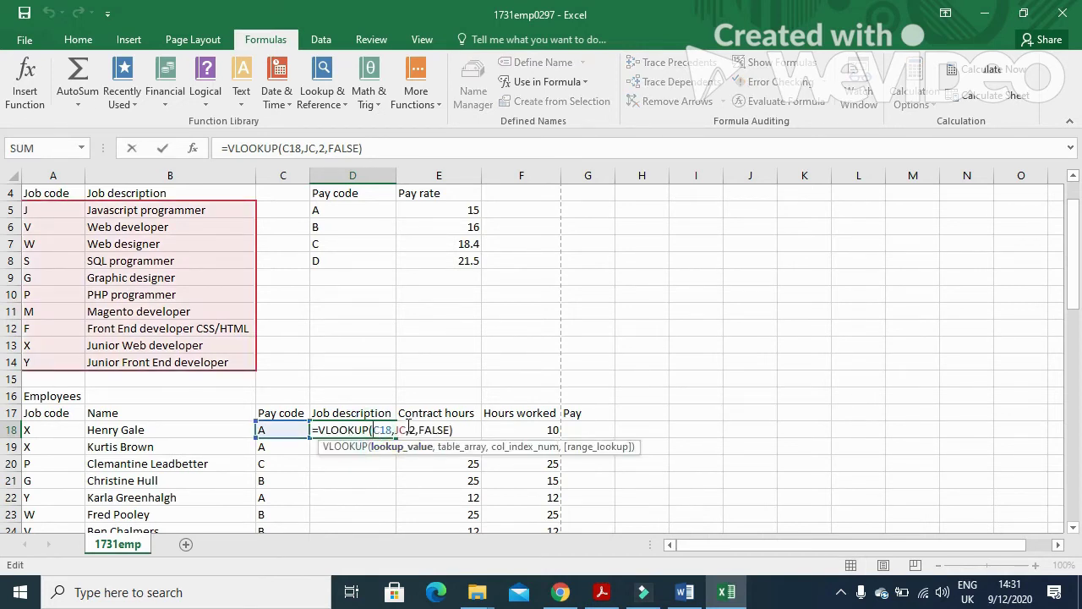
click(405, 428)
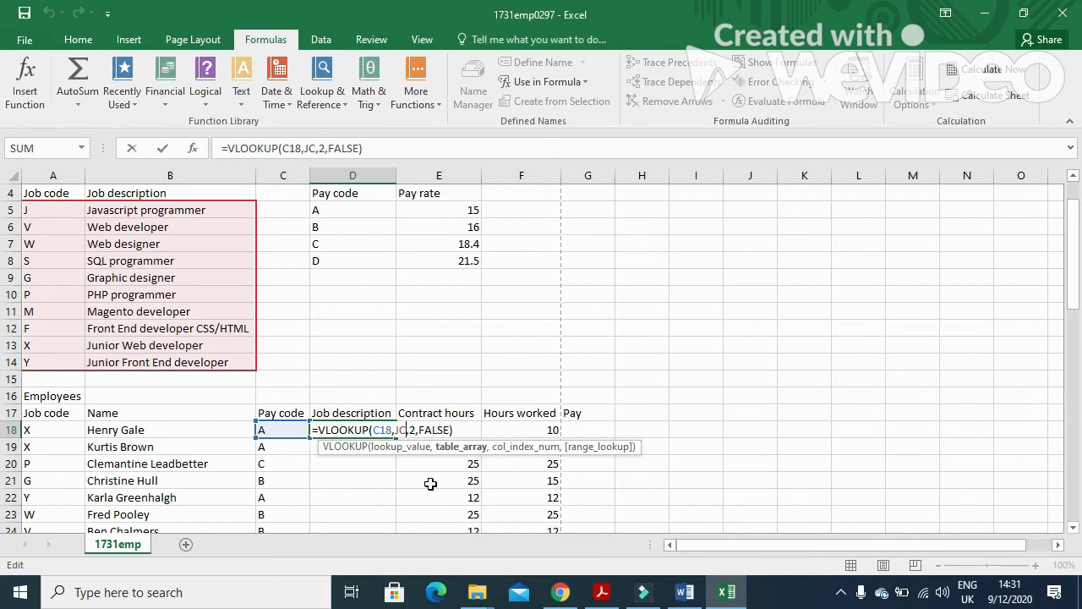
click(457, 429)
key(Return)
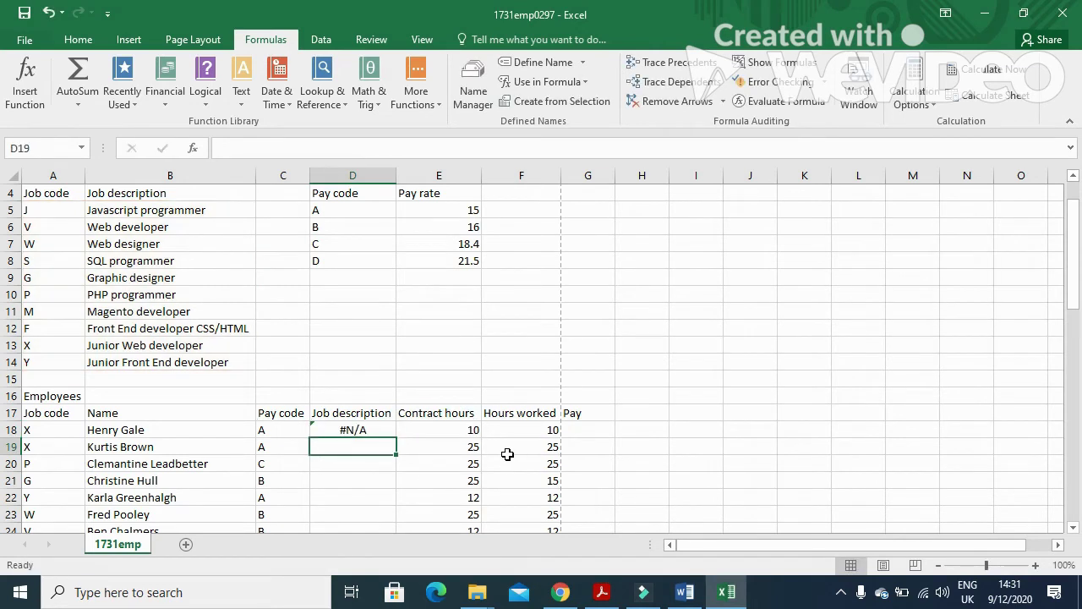
Select A5:B14 and confirm in the Name Box that JC covers those cells.
click(200, 280)
drag(59, 211, 125, 362)
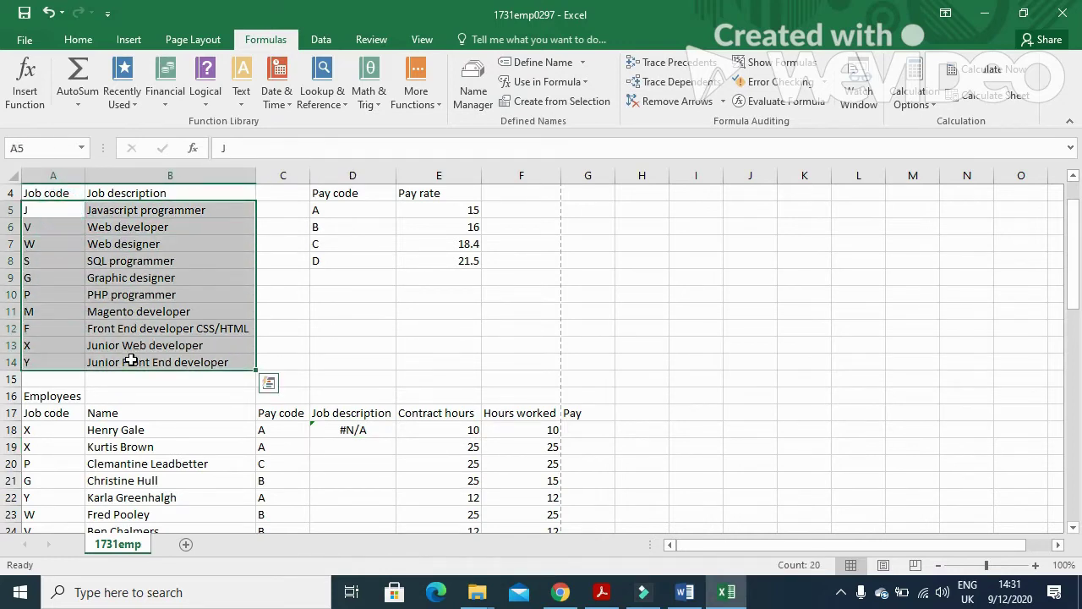
click(82, 148)
click(53, 169)
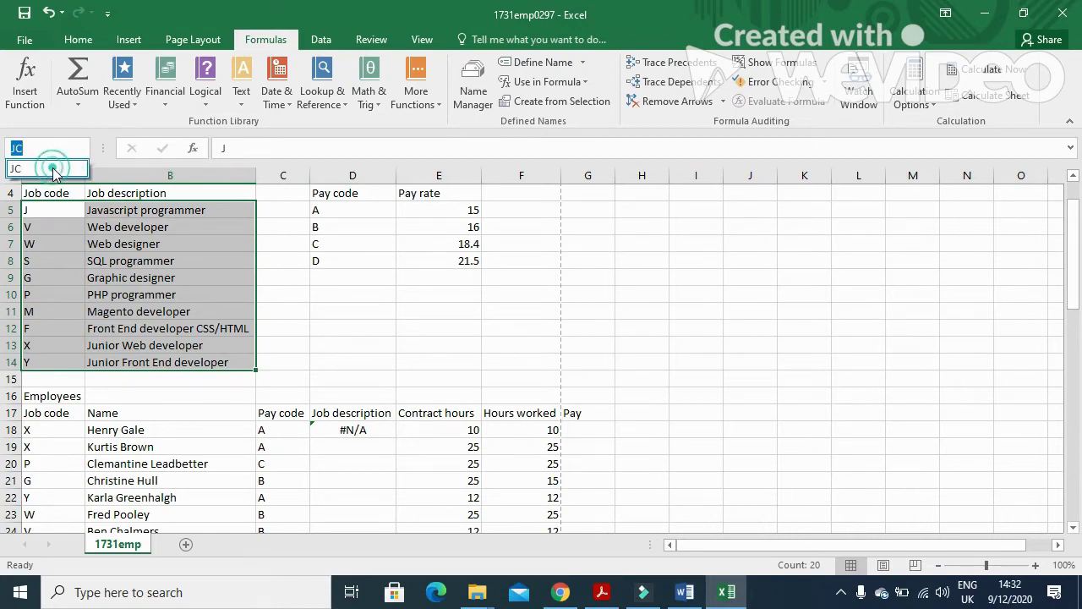
click(345, 431)
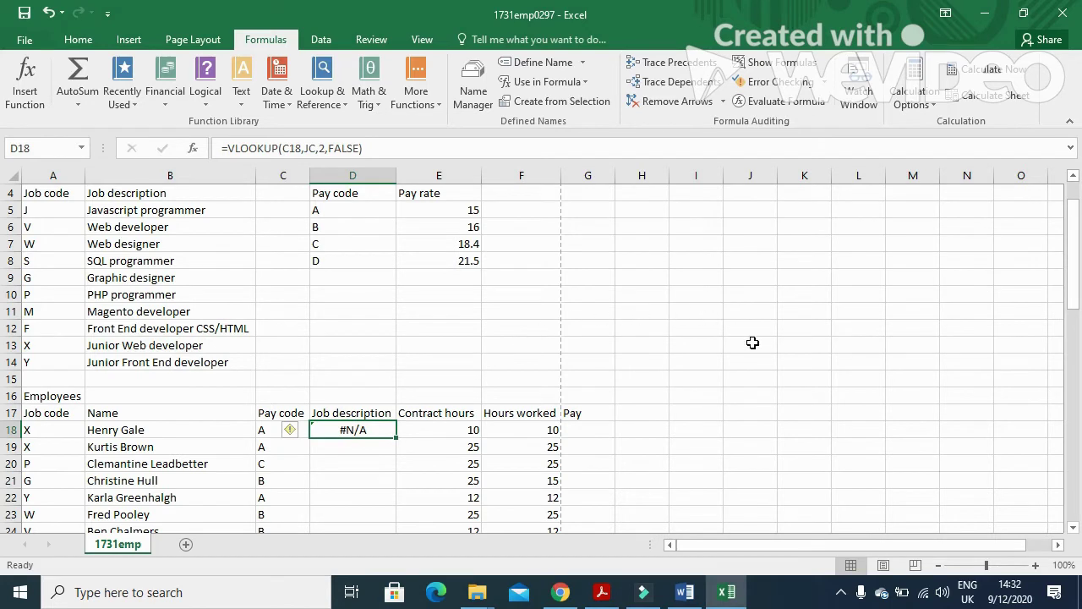
Read question 14's G18 pay calculation instructions, then minimize the paper.
click(601, 592)
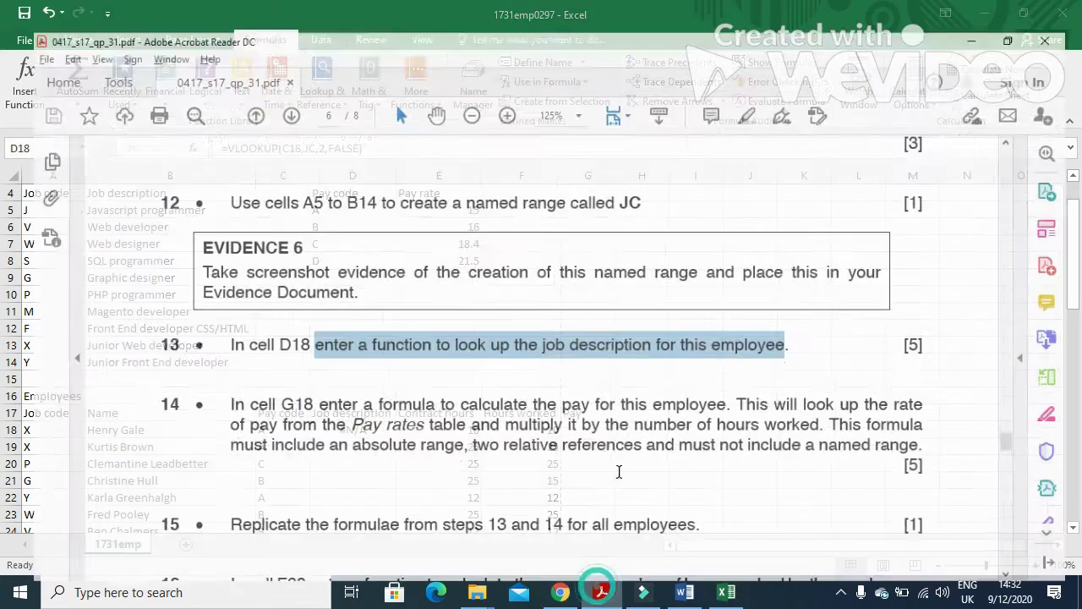
scroll(347, 387, down, 1)
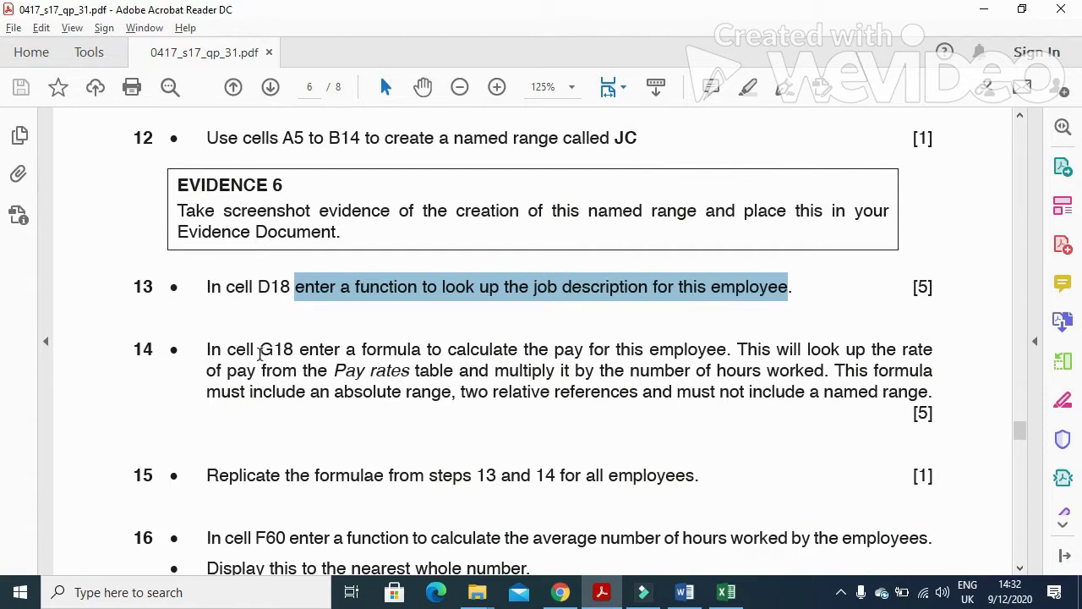
click(201, 347)
mouse_move(206, 349)
mouse_down()
mouse_move(455, 372)
mouse_move(505, 352)
mouse_move(551, 372)
mouse_move(559, 355)
mouse_move(906, 350)
mouse_move(927, 366)
mouse_move(933, 353)
mouse_up()
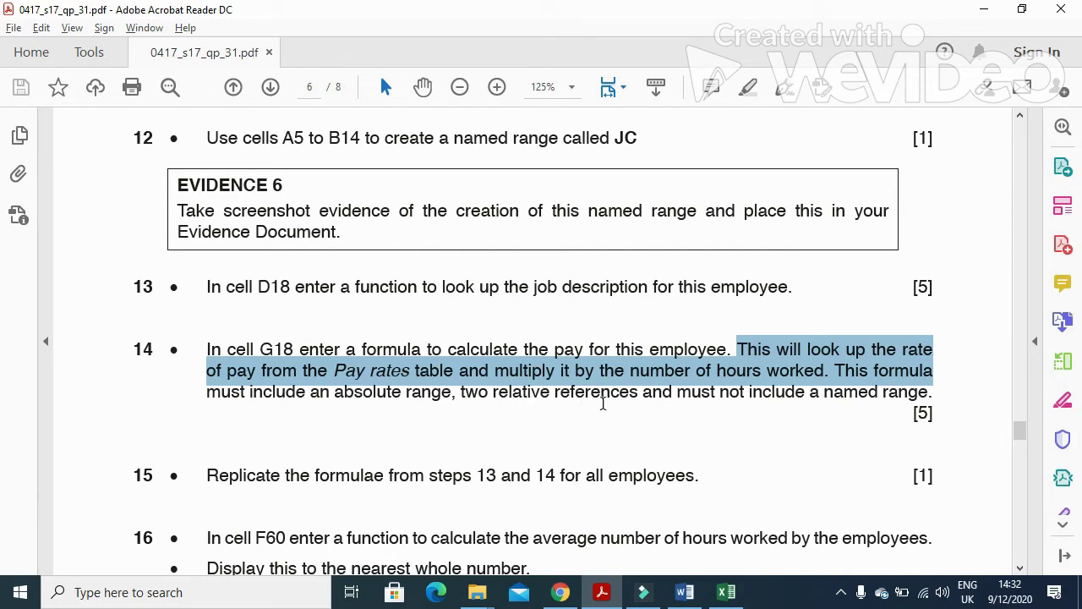
click(709, 397)
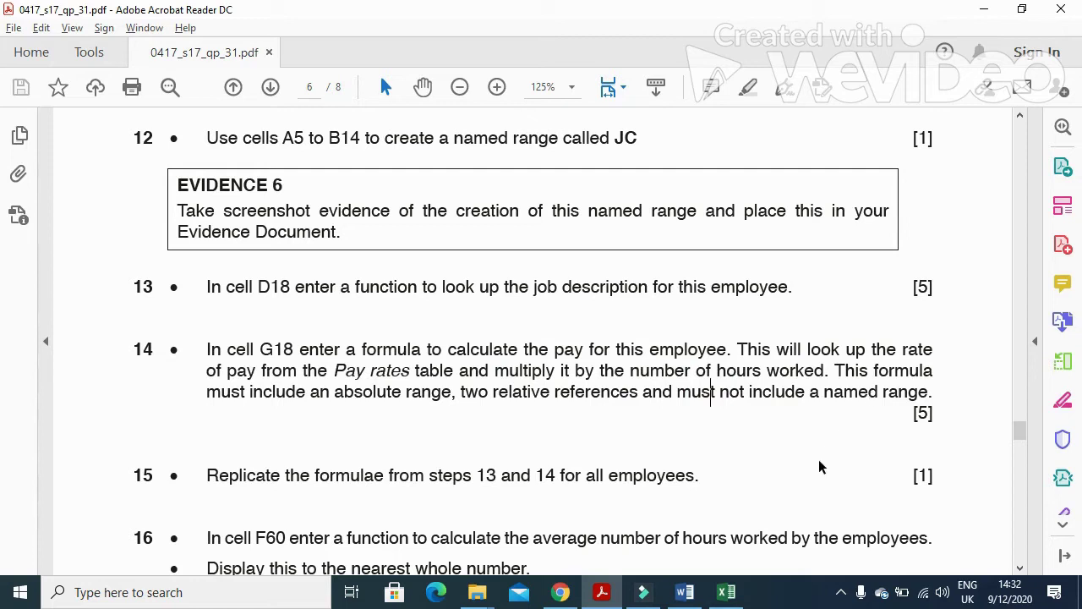
click(604, 592)
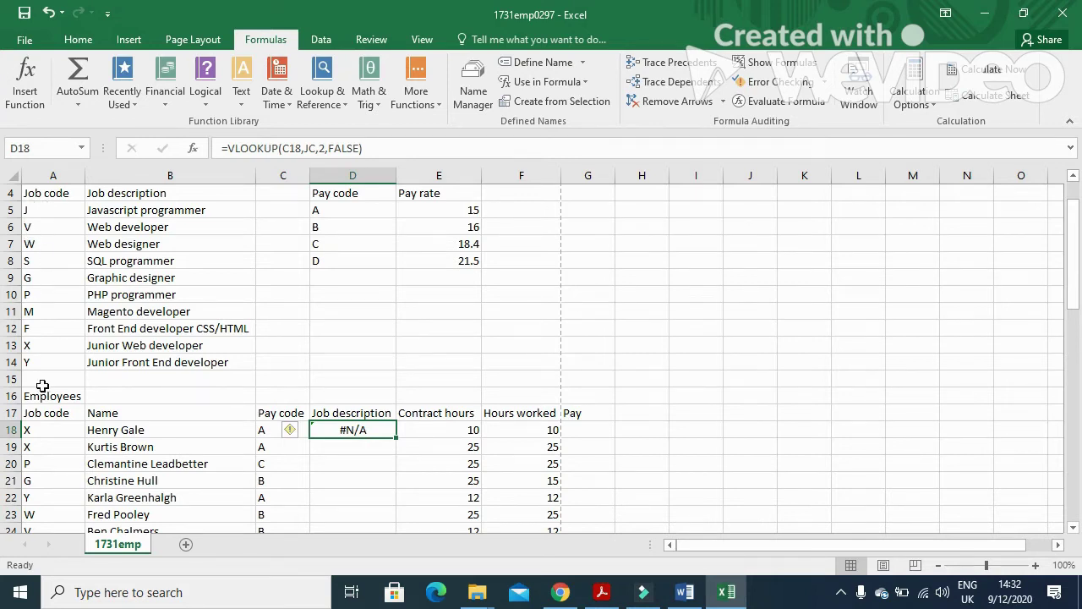
Change D18's lookup value from C18 to A18, giving =VLOOKUP(A18,JC,2,FALSE).
double_click(376, 429)
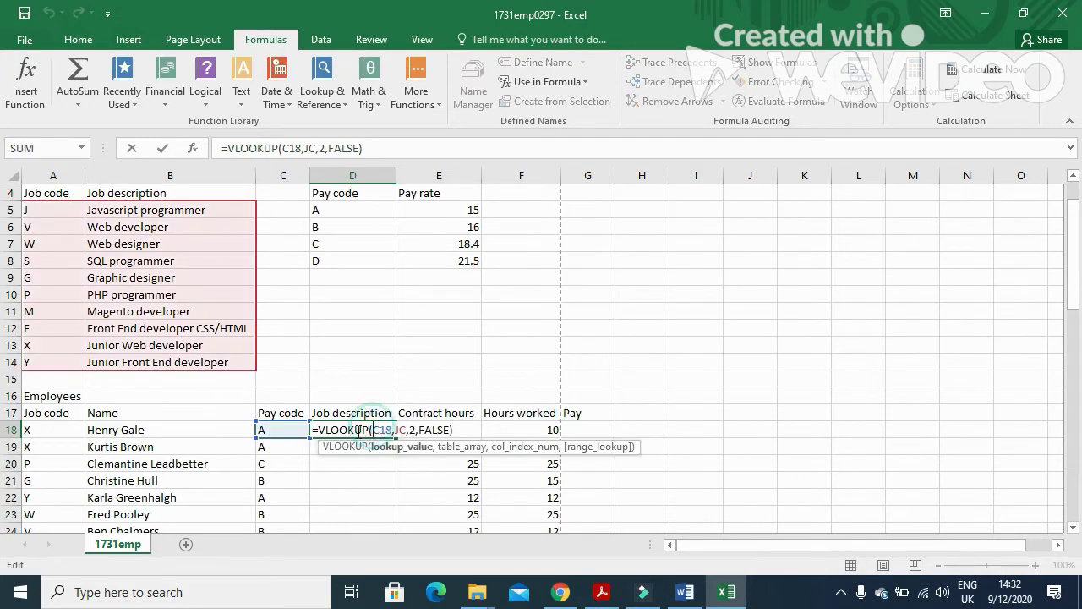
click(382, 430)
key(BackSpace)
text(A)
key(Return)
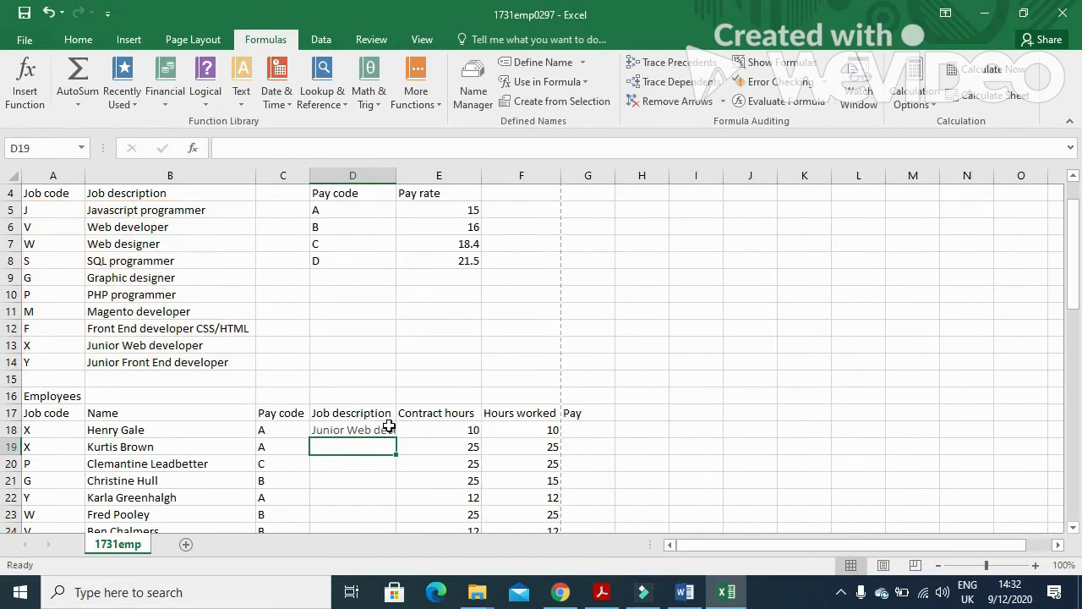
click(49, 430)
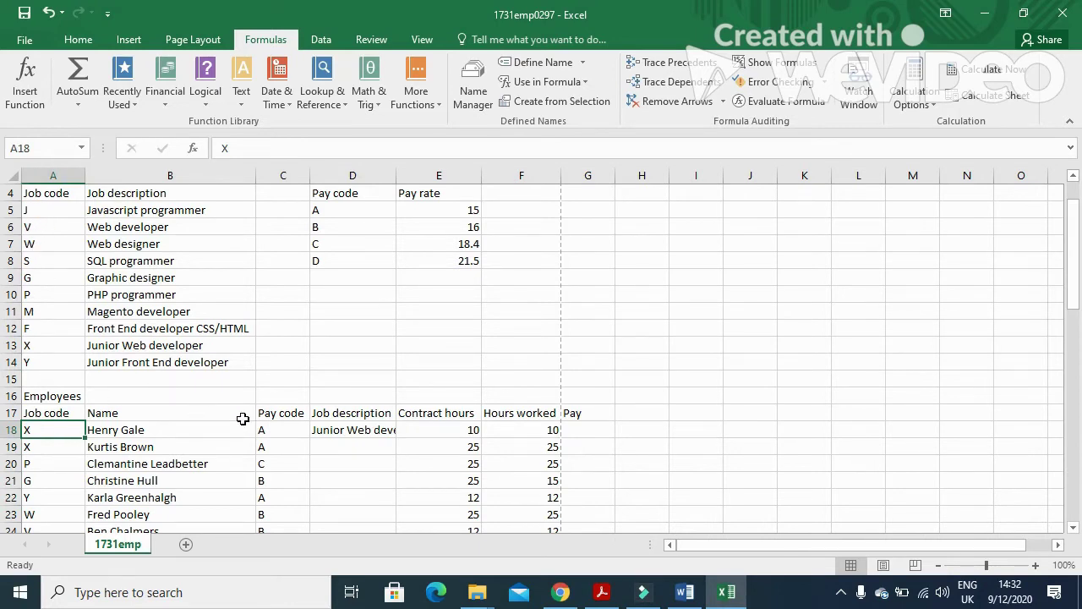
click(364, 430)
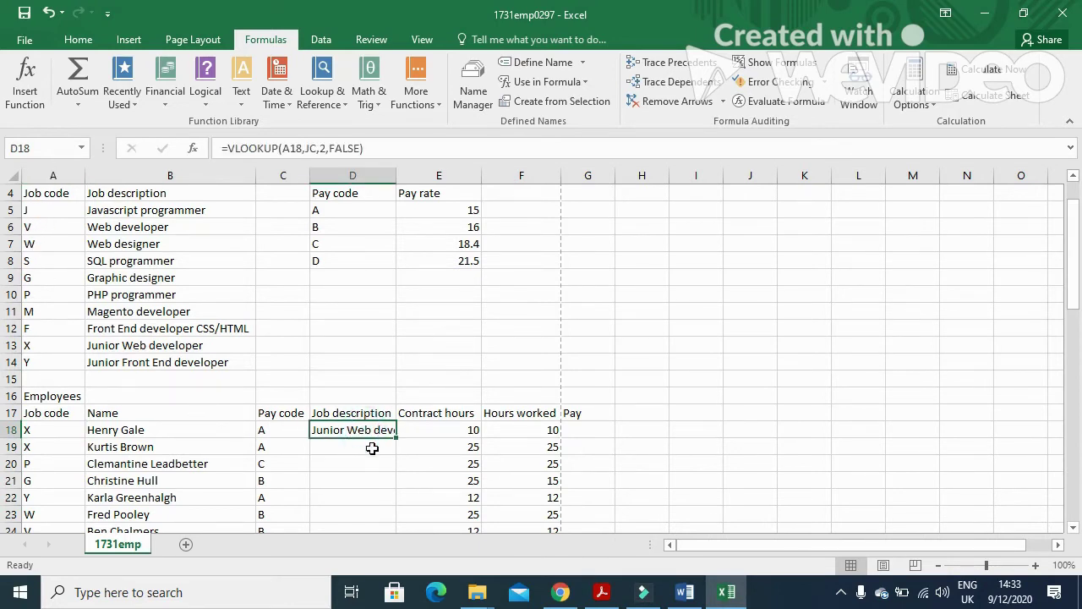
click(599, 429)
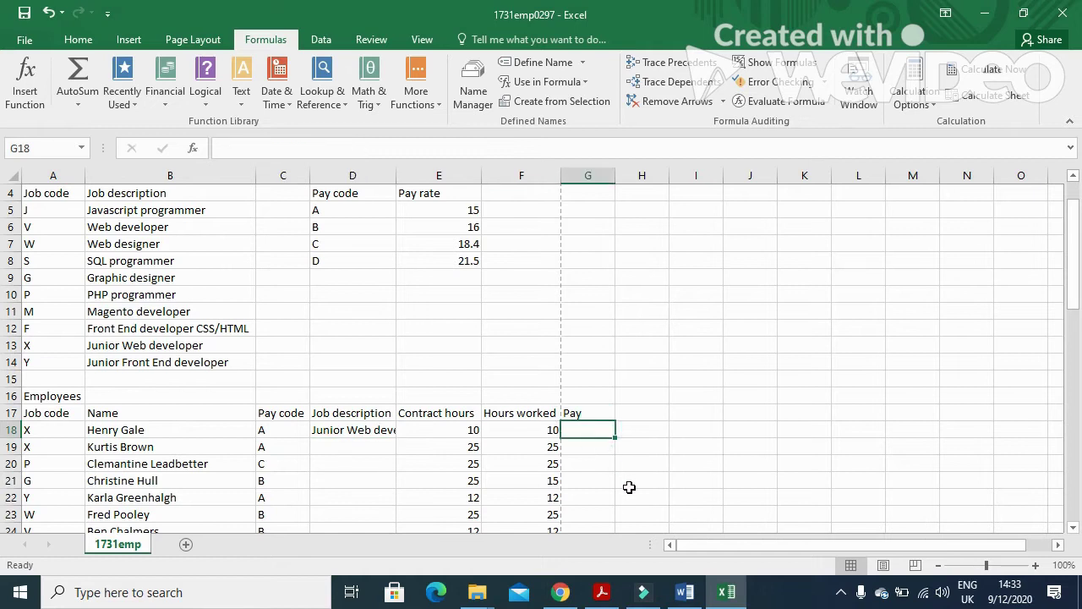
Enter =VLOOKUP(C18,$D$5:$E$8,2,FALSE) in G18, returning a pay rate of 15.
text(=)
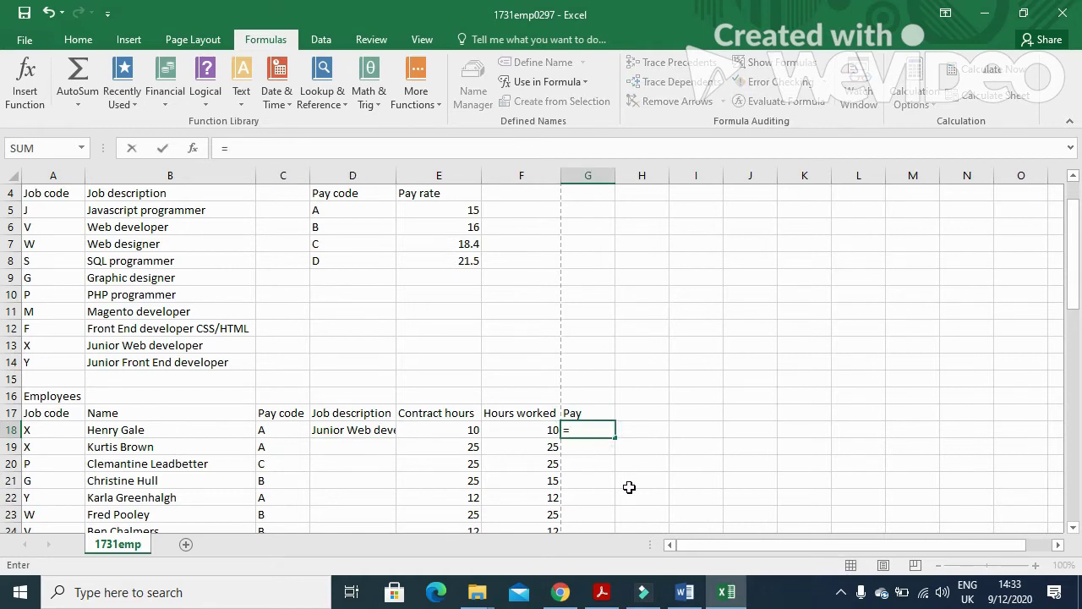
text(VL)
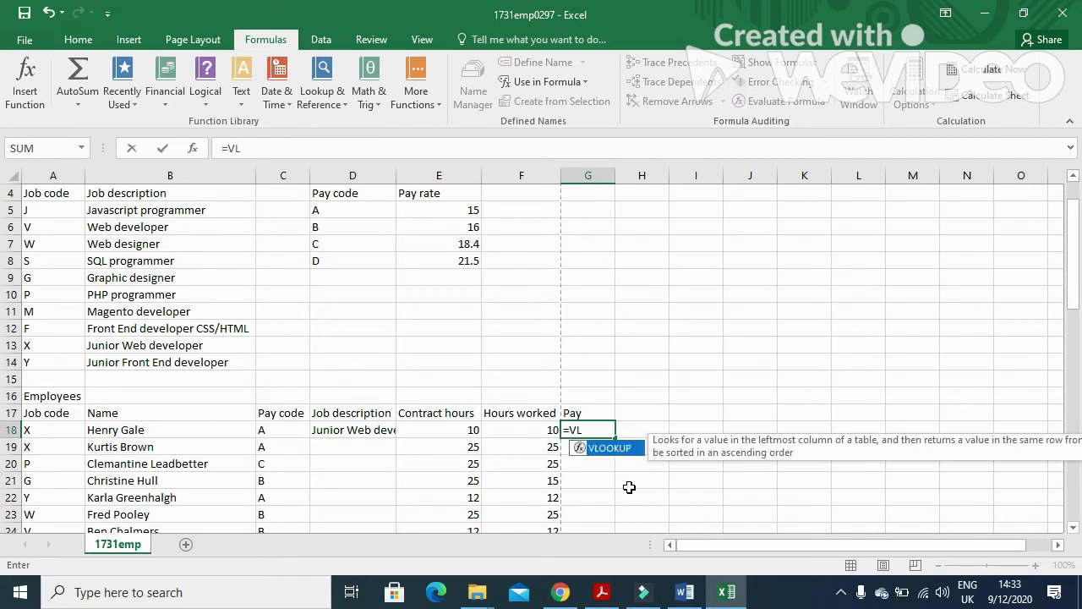
text(OOKUP()
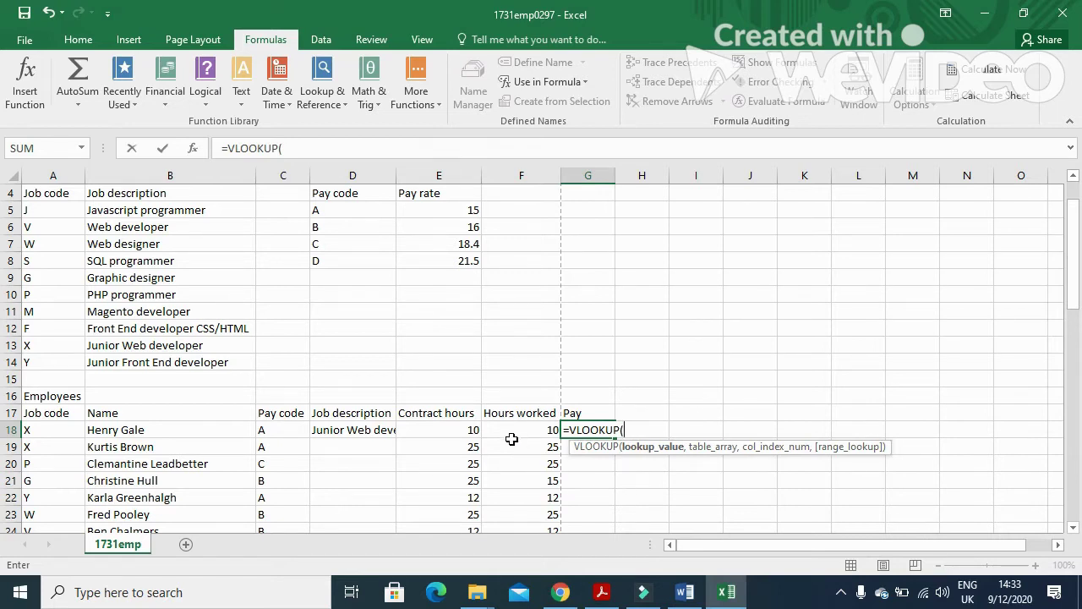
click(281, 435)
text(,)
drag(341, 213, 442, 265)
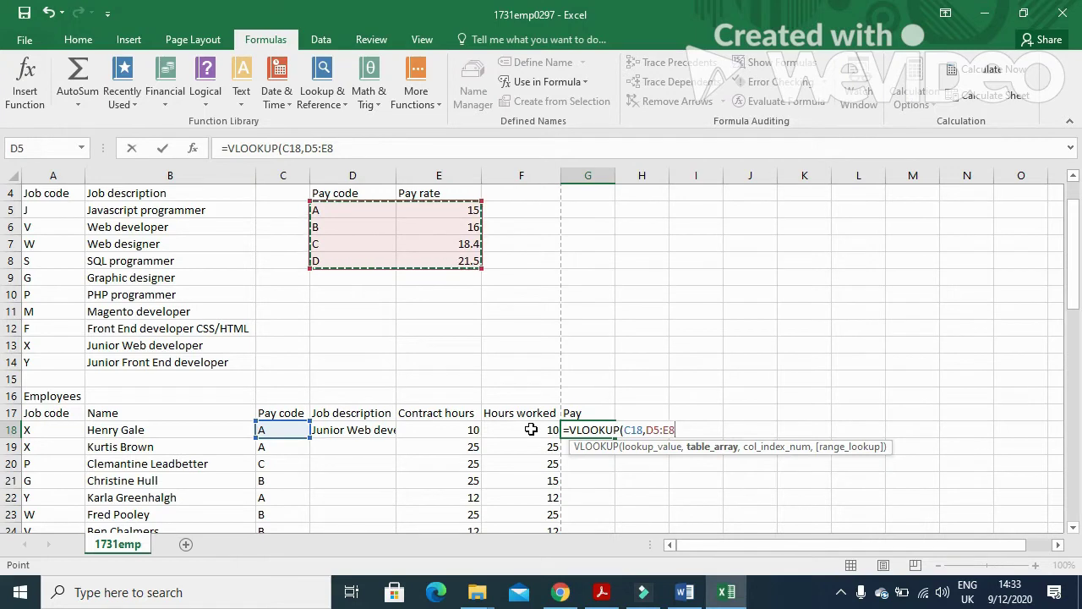
key(F4)
text(,)
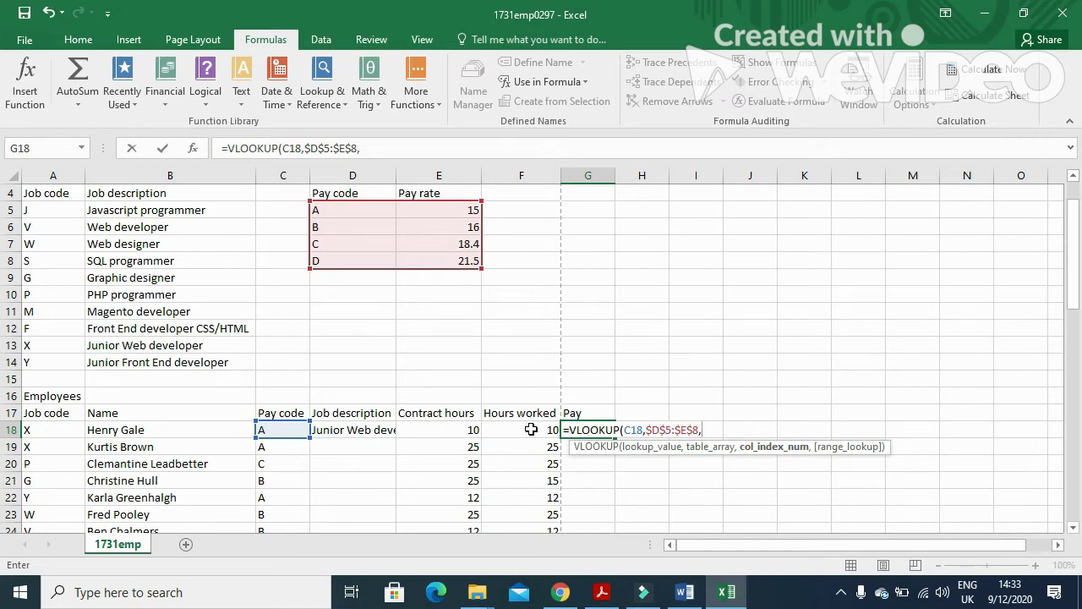
text(2,FALSE))
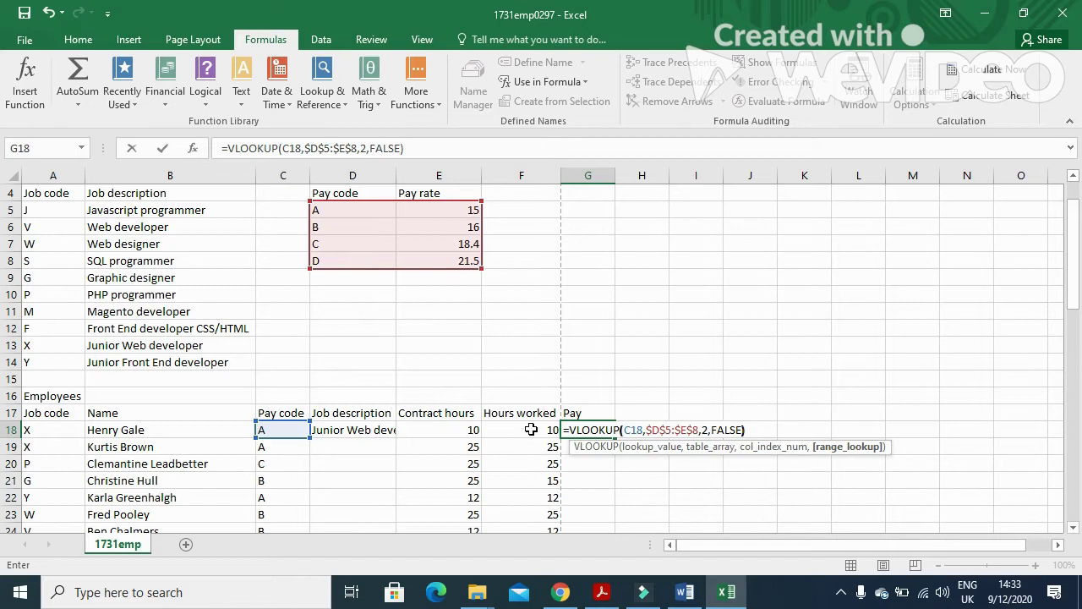
key(Return)
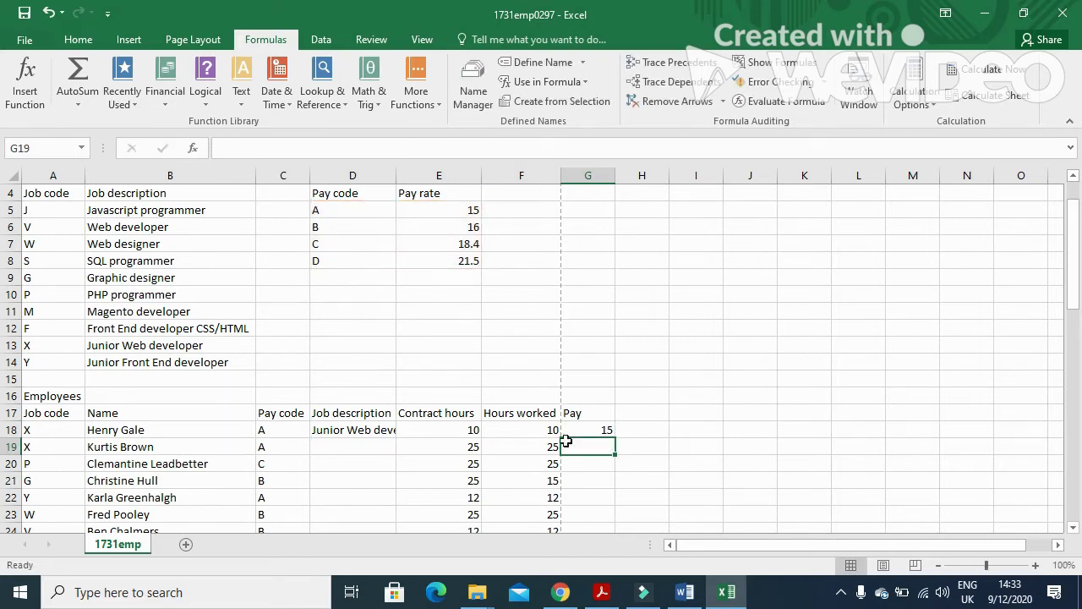
click(582, 430)
click(615, 599)
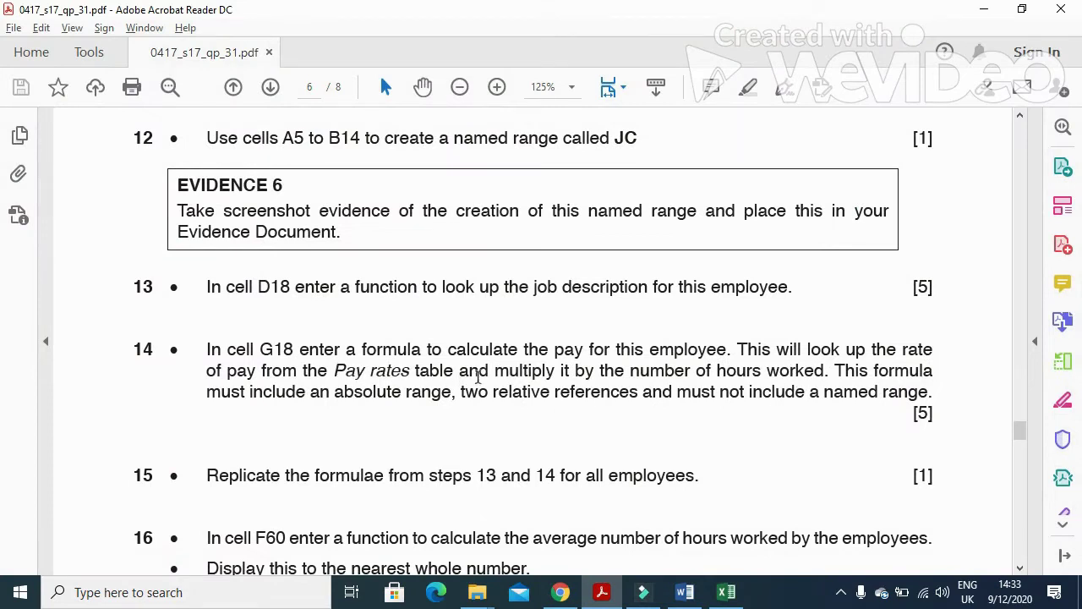
Change G18 to =F18*VLOOKUP(C18,$D$5:$E$8,2,FALSE), giving pay of 150.
drag(491, 372, 801, 374)
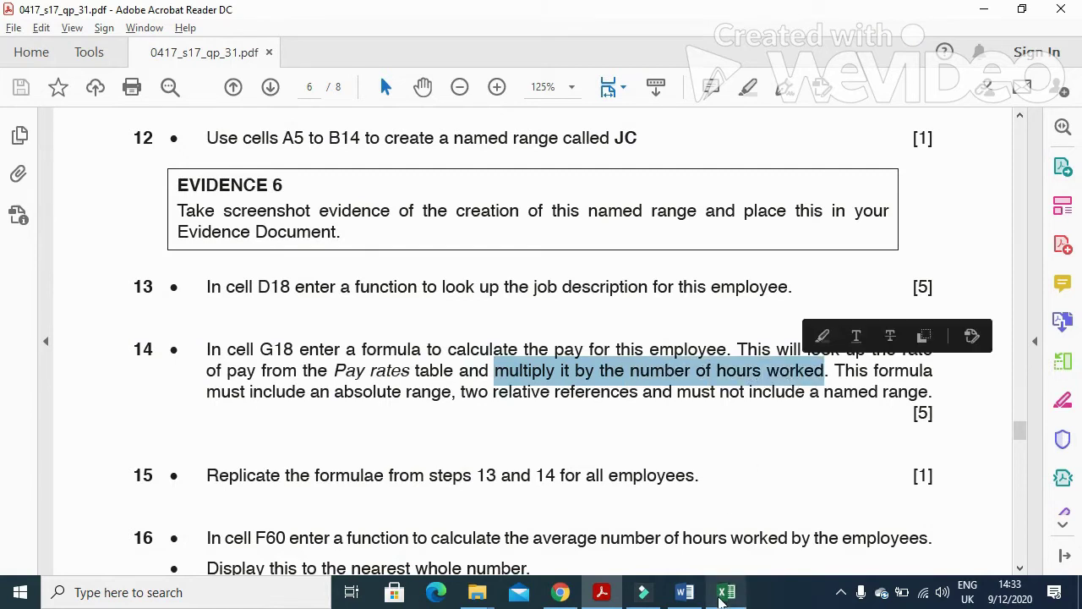
click(726, 592)
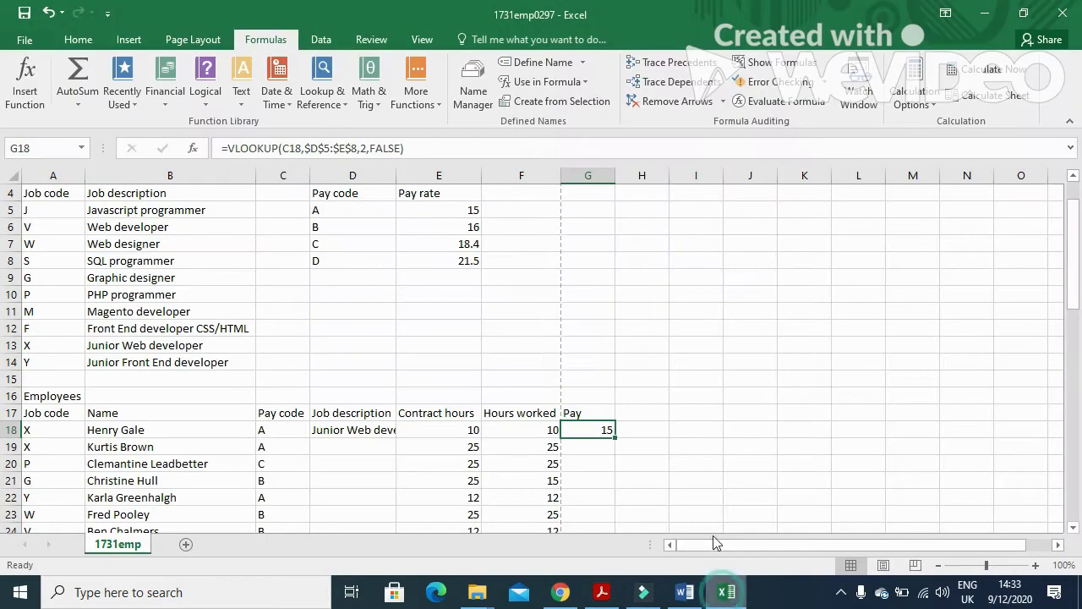
double_click(598, 432)
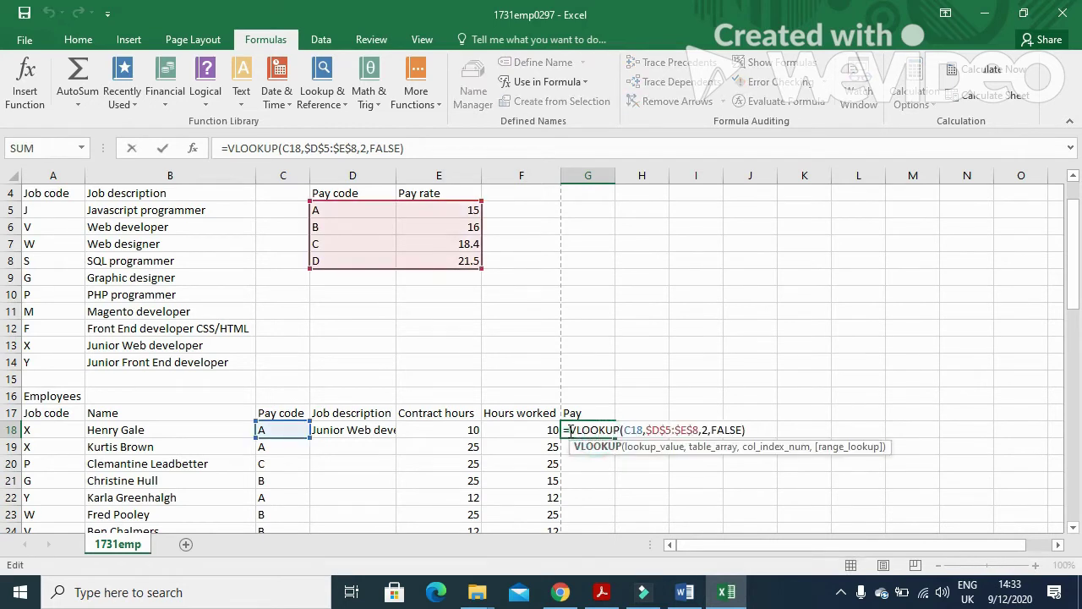
click(568, 430)
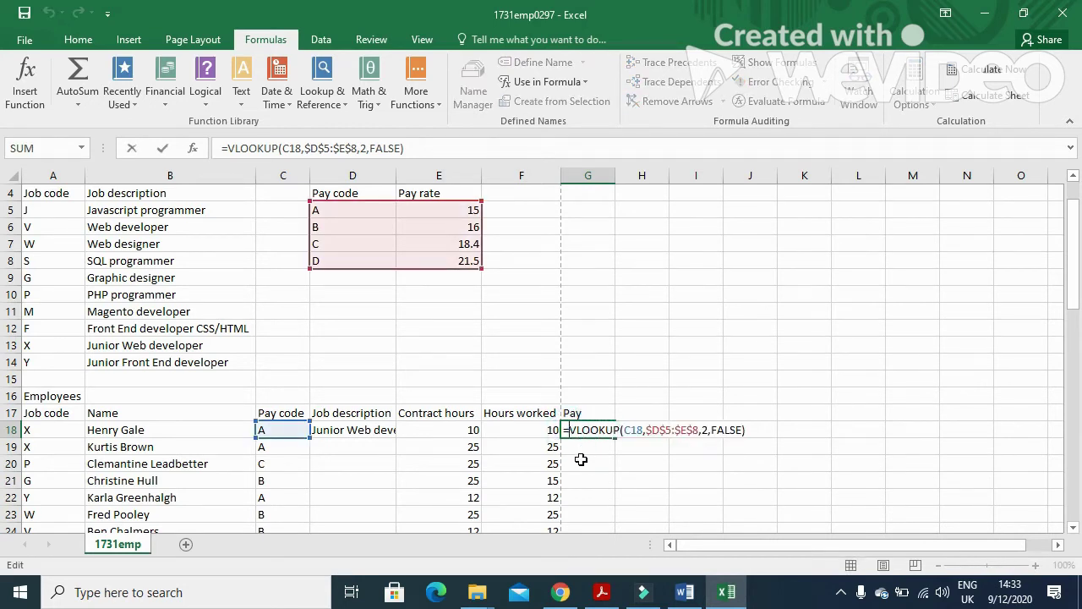
click(542, 430)
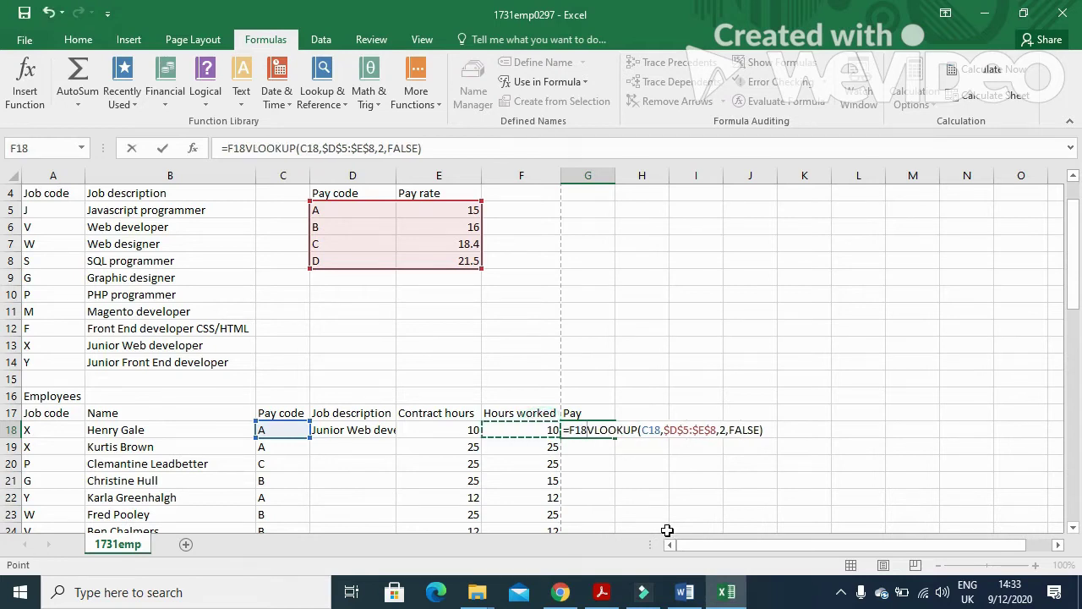
text(*)
key(Return)
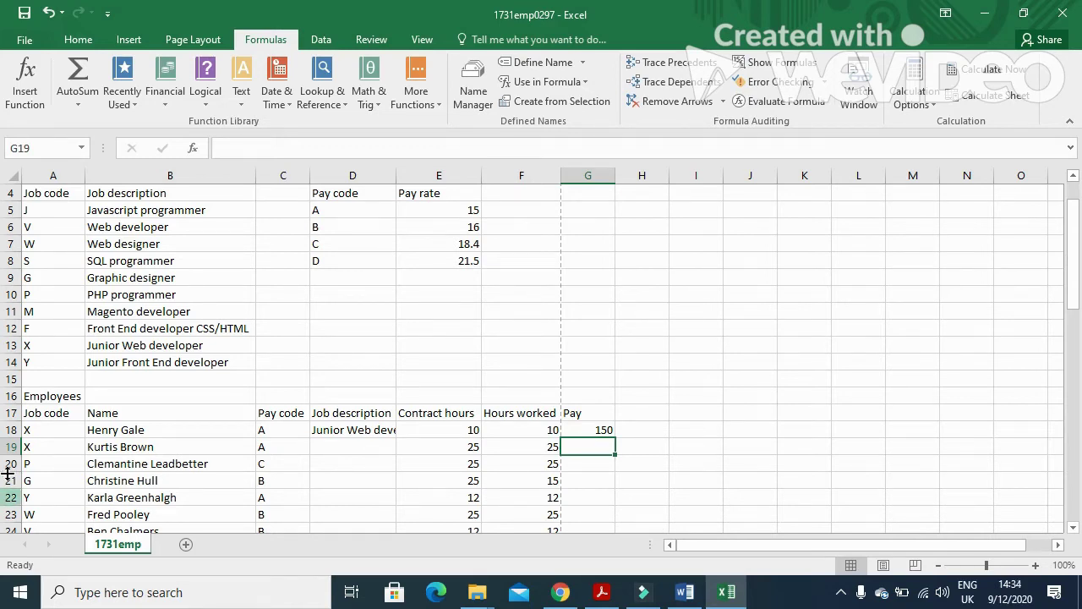
Recheck G18's pay formula against question 14 in the exam paper.
click(583, 429)
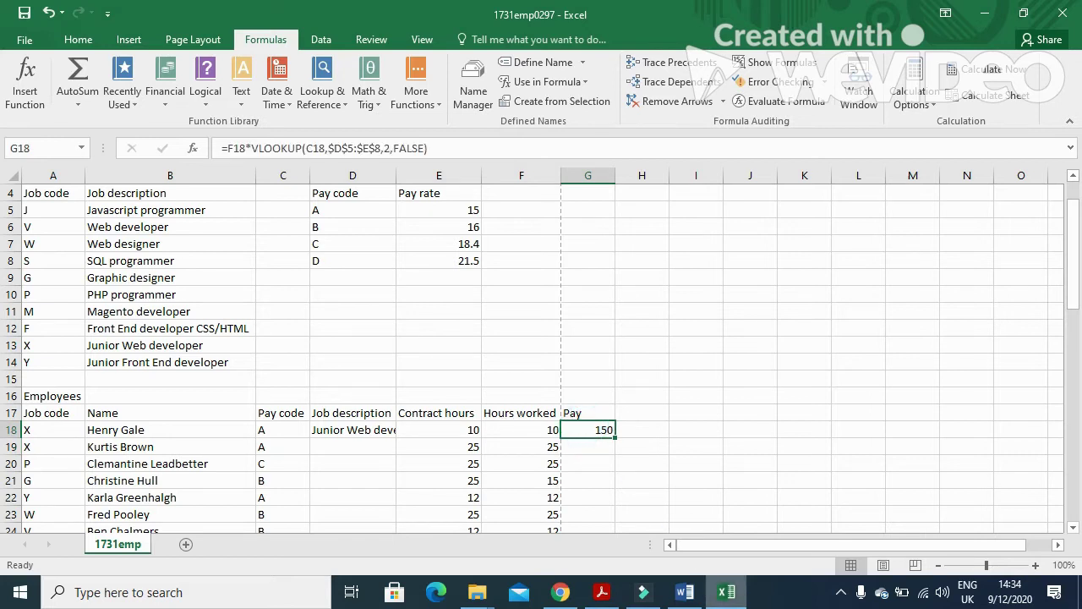
click(602, 592)
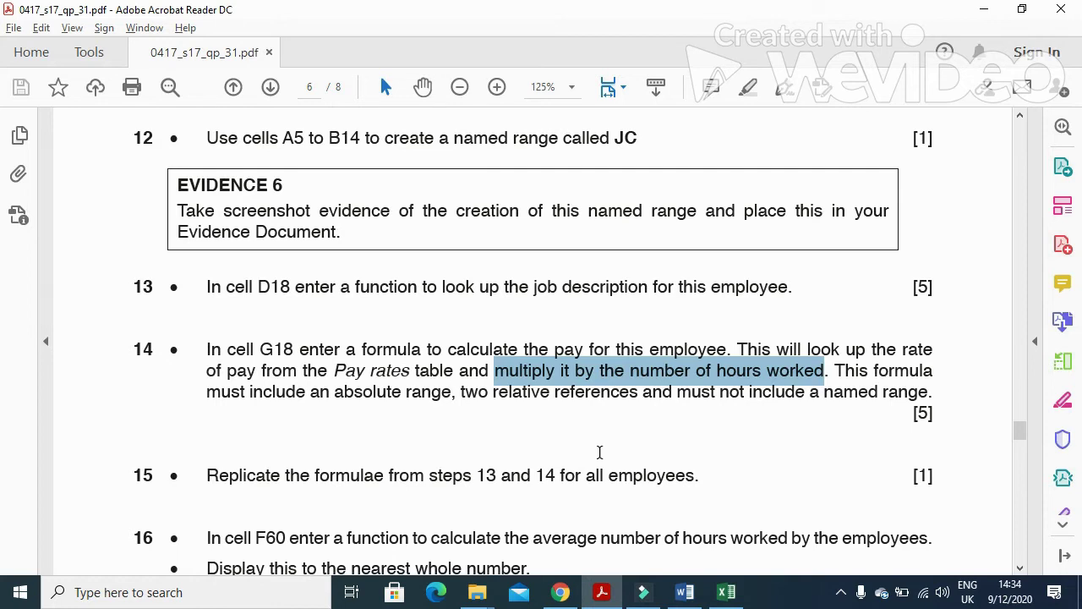
scroll(600, 452, down, 1)
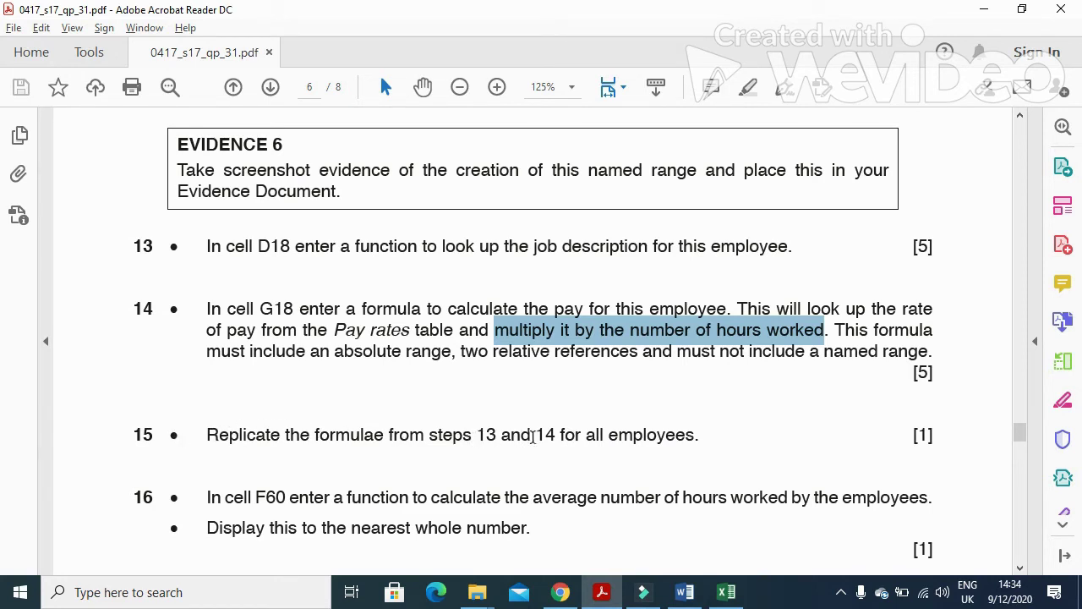
click(601, 592)
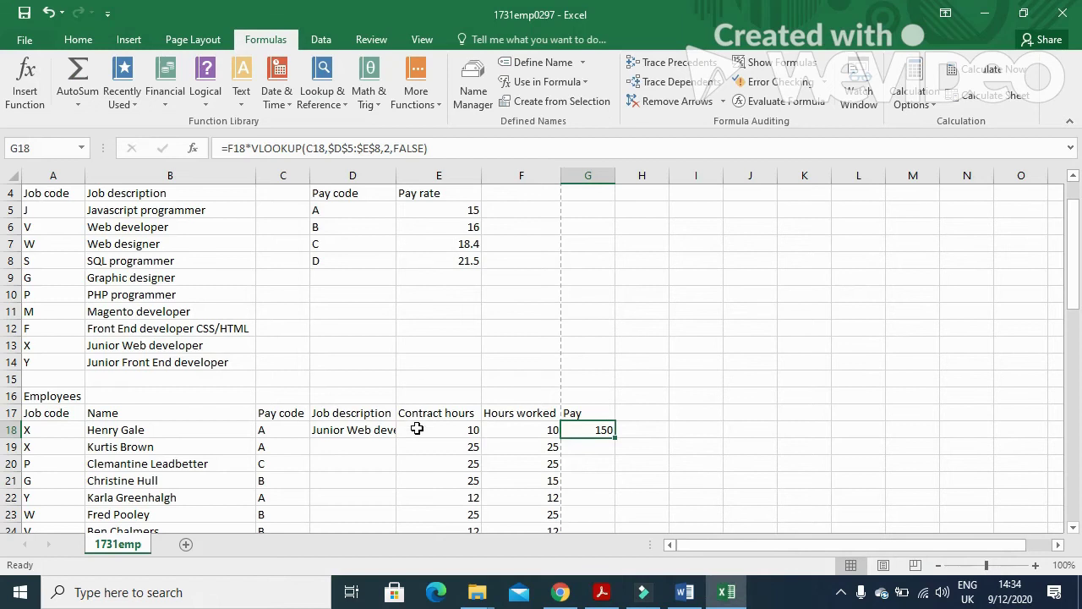
Fill D18's job description and G18's pay formulas down through row 58 for every employee.
click(380, 433)
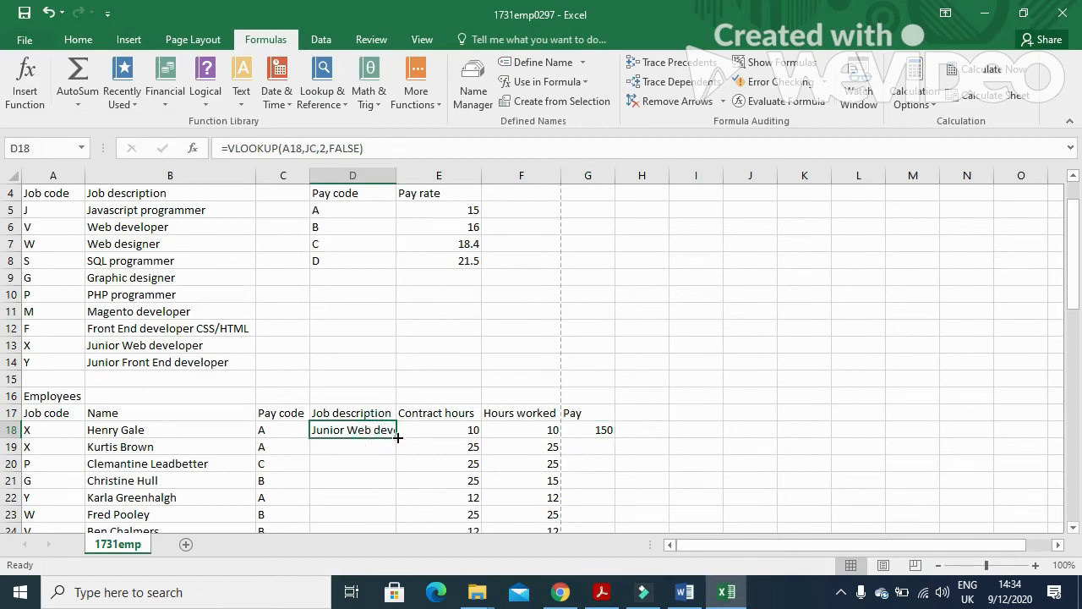
double_click(397, 437)
click(592, 433)
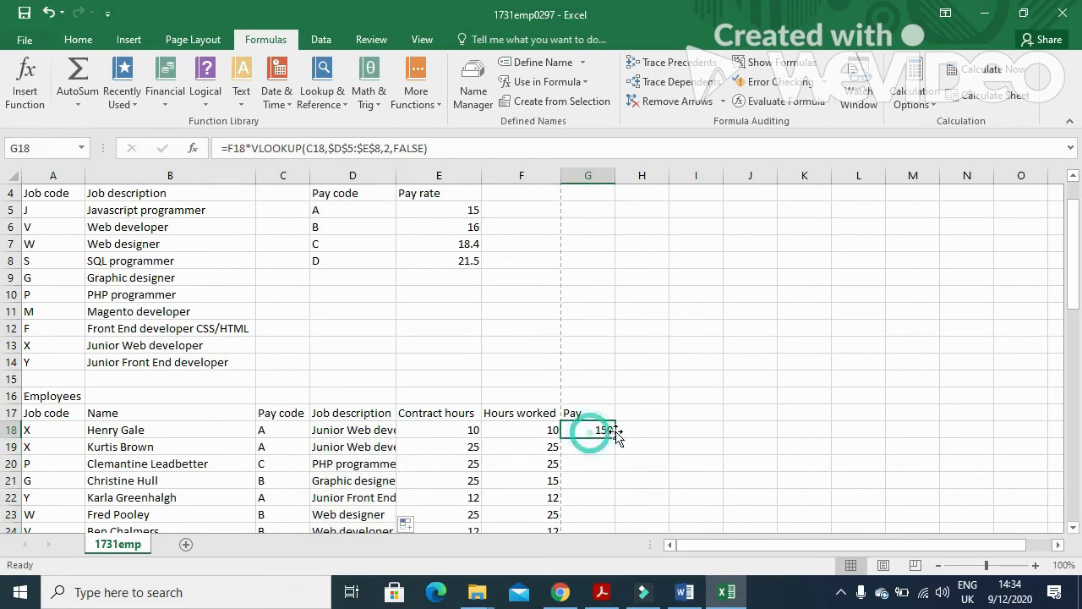
double_click(615, 438)
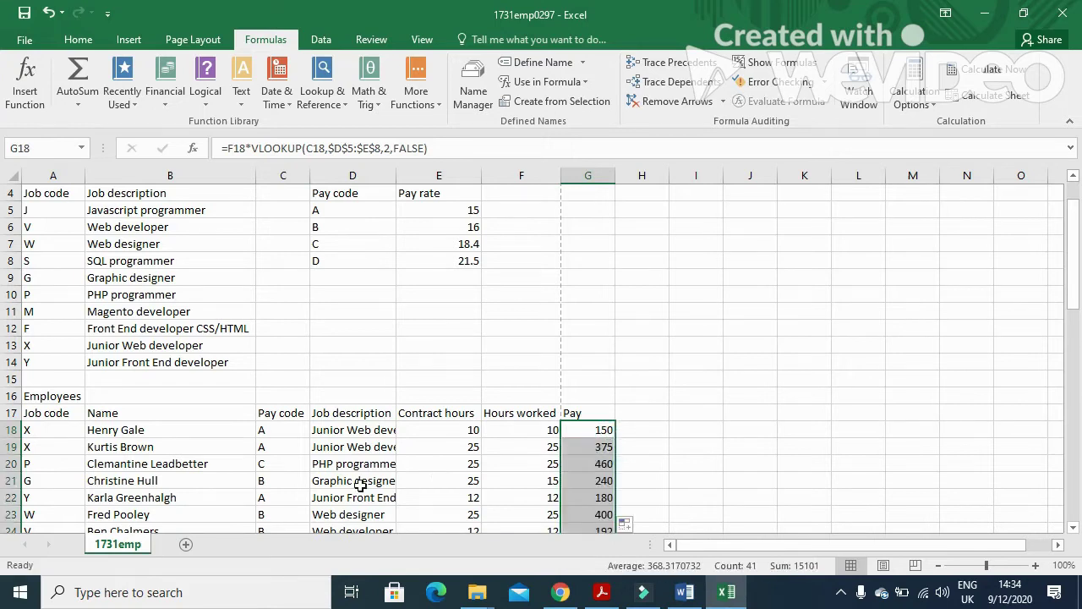
Autofit column D's width to fit the job descriptions.
scroll(332, 482, down, 6)
scroll(332, 482, down, 7)
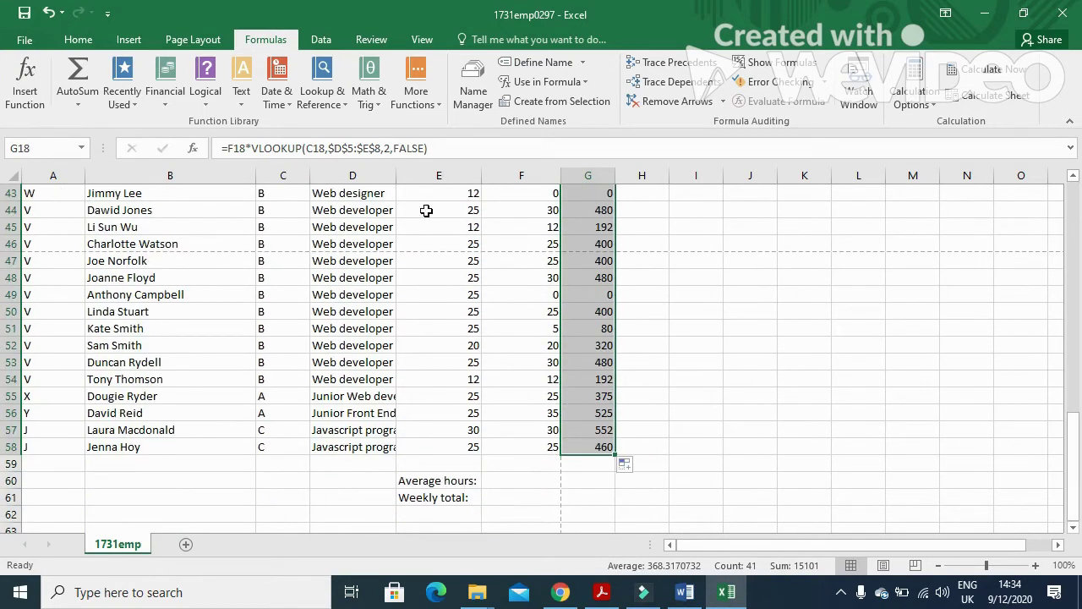
double_click(398, 177)
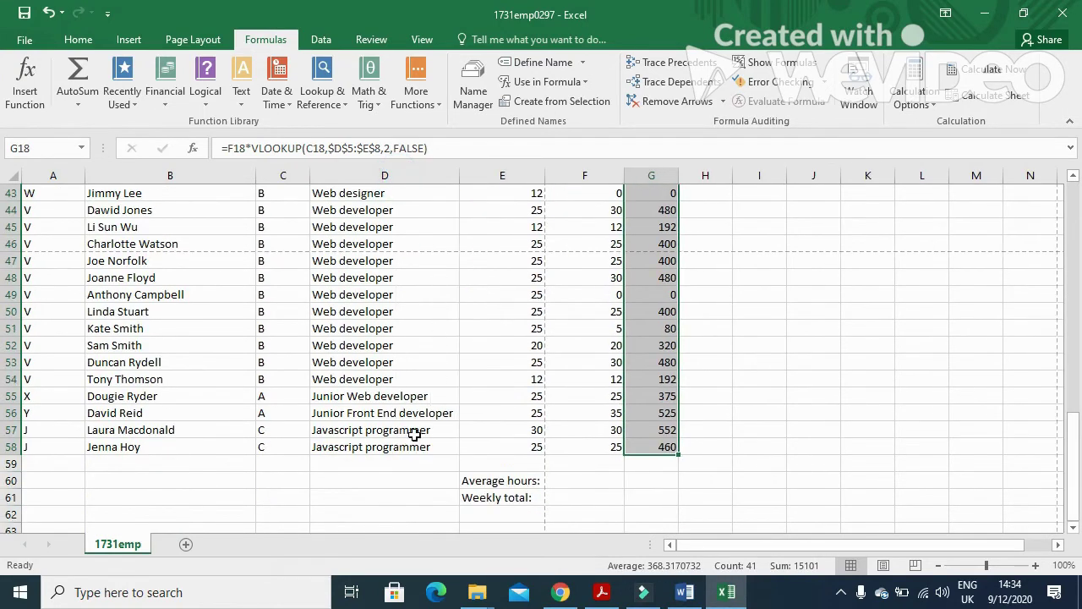
scroll(410, 436, up, 10)
scroll(406, 433, up, 3)
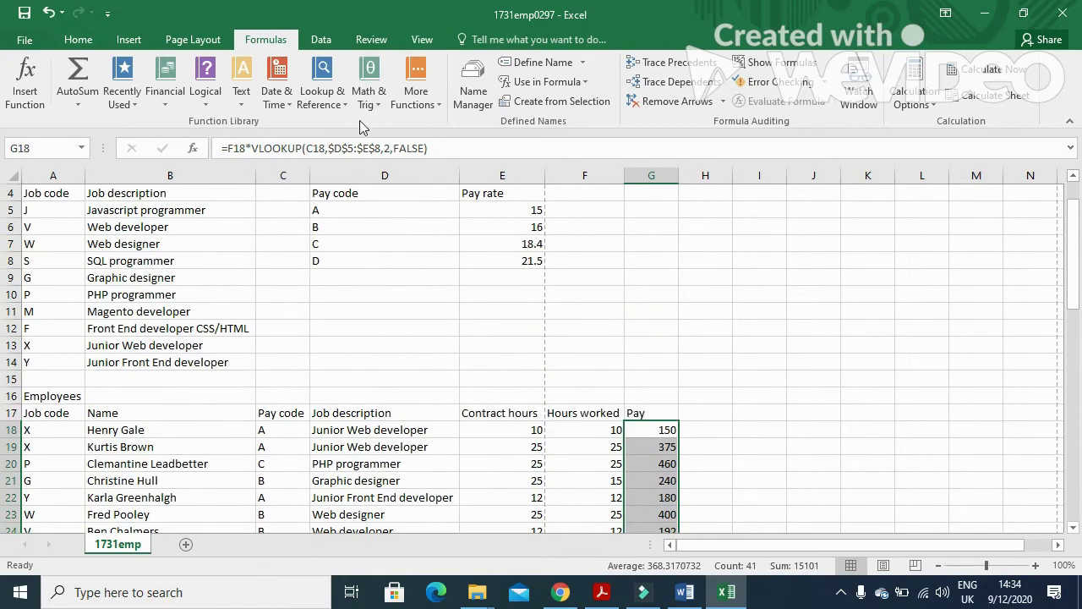
click(602, 592)
Highlight question 16's average-hours and nearest-whole-number instructions, then bring Excel's row 60 into view.
scroll(541, 367, down, 2)
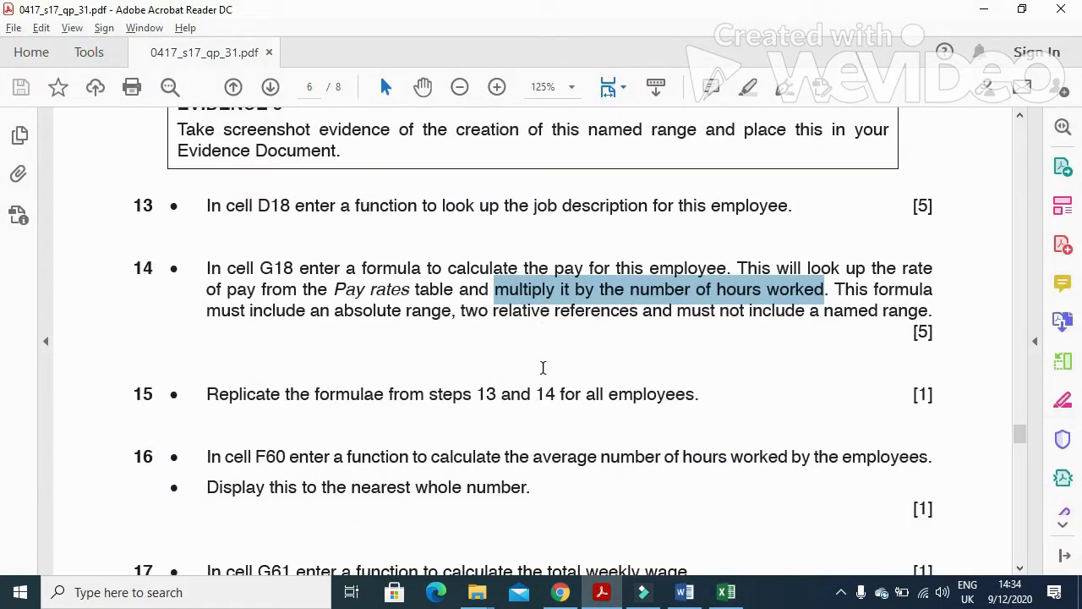
drag(205, 422, 935, 426)
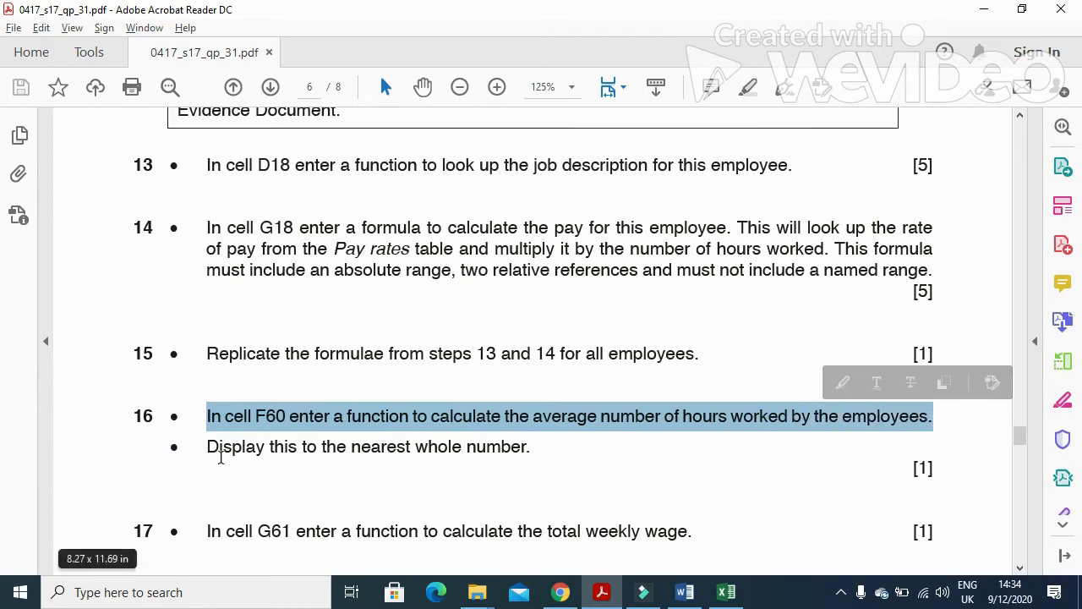
drag(209, 447, 476, 457)
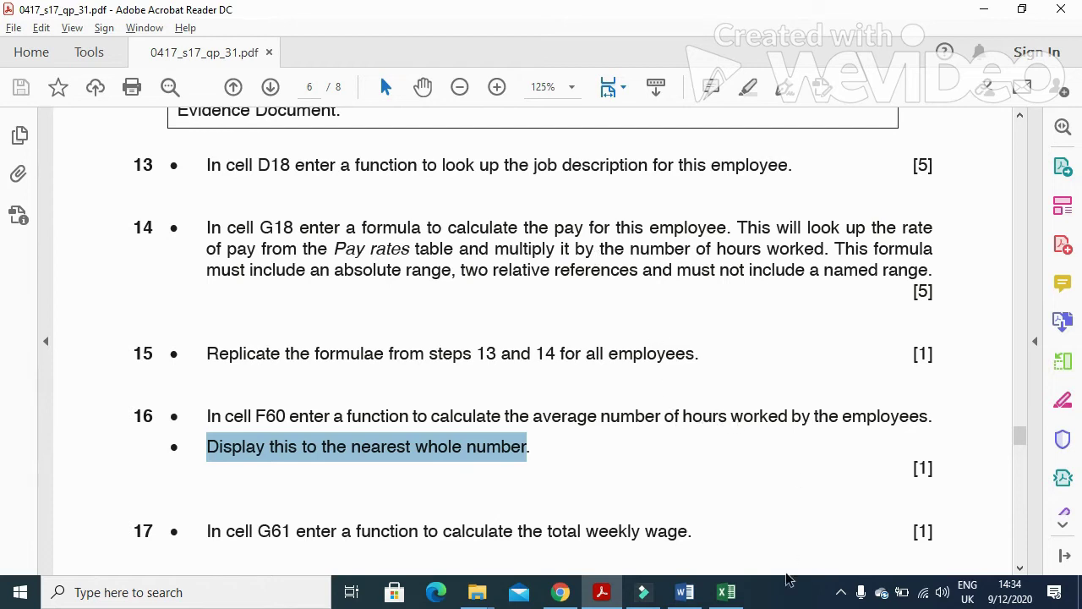
click(726, 592)
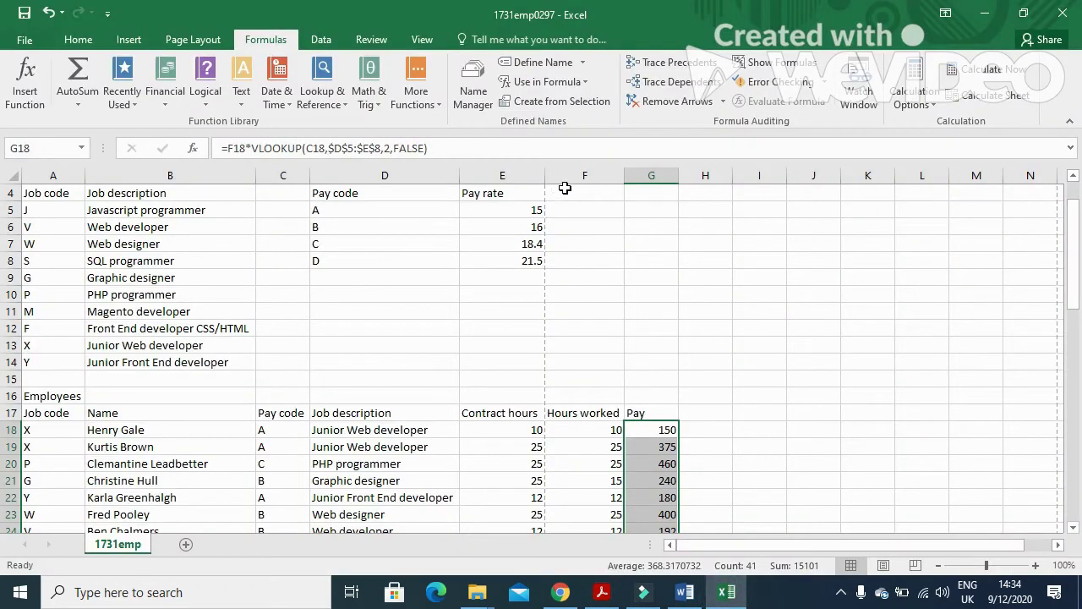
scroll(603, 414, down, 6)
Enter =AVERAGE(F18:F58) in F60, giving average hours of 22.3902439.
scroll(603, 414, down, 10)
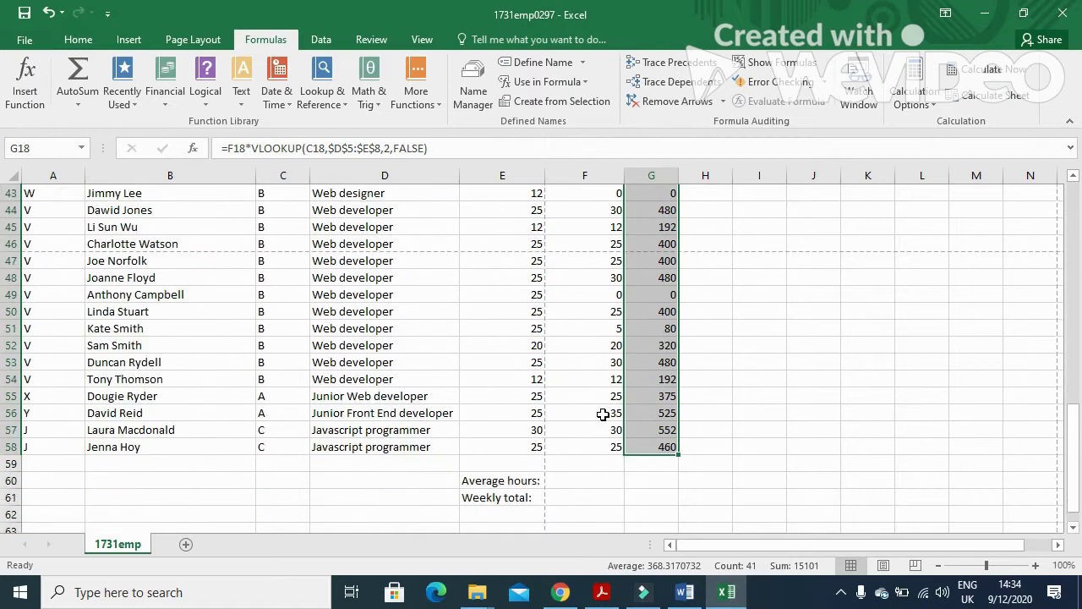
click(586, 328)
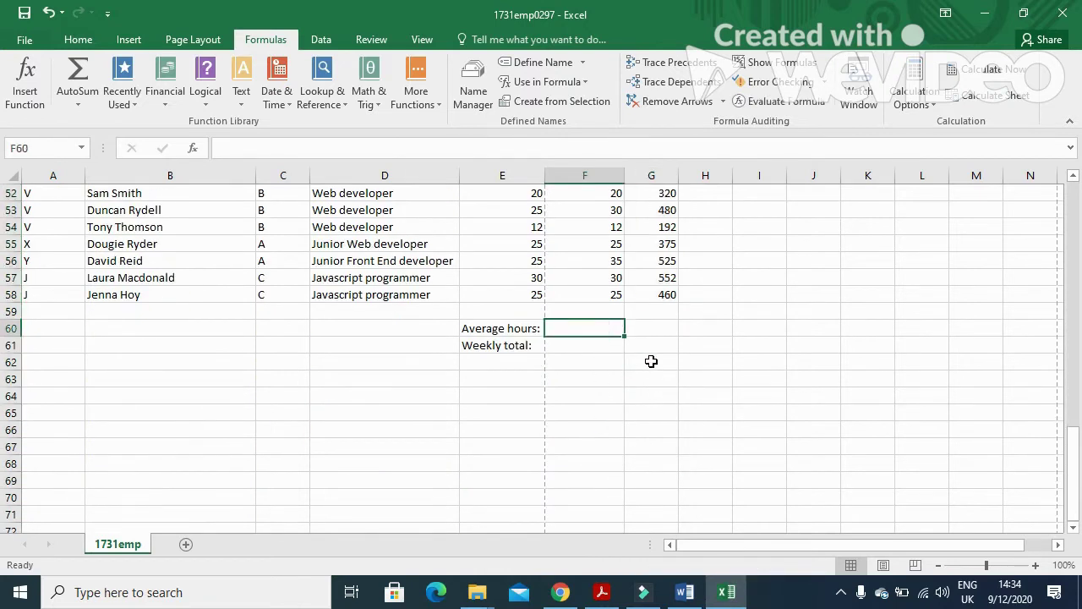
text(=AVERAGE)
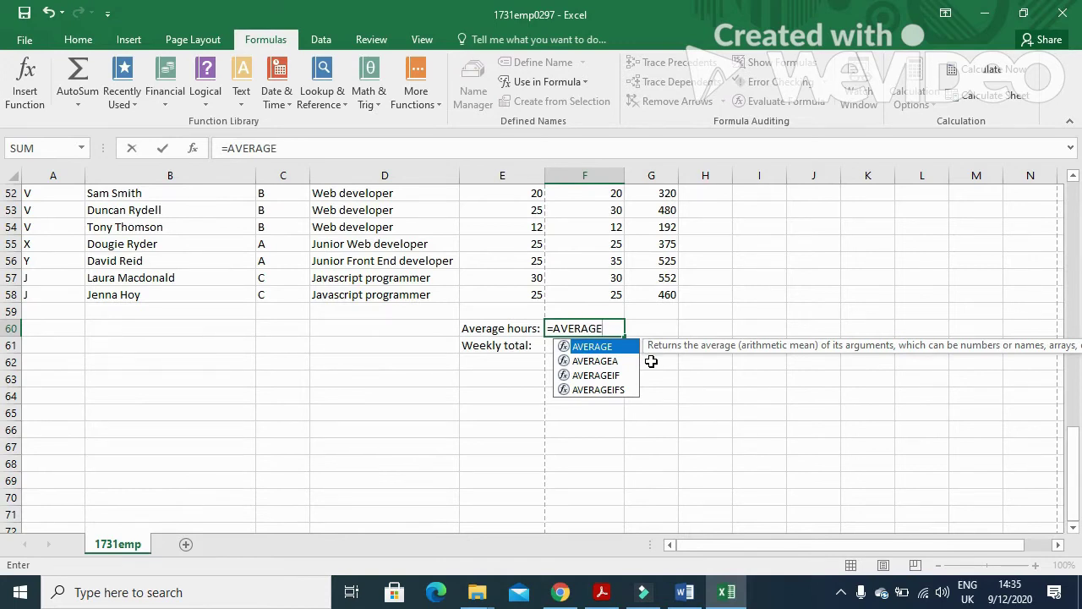
text(()
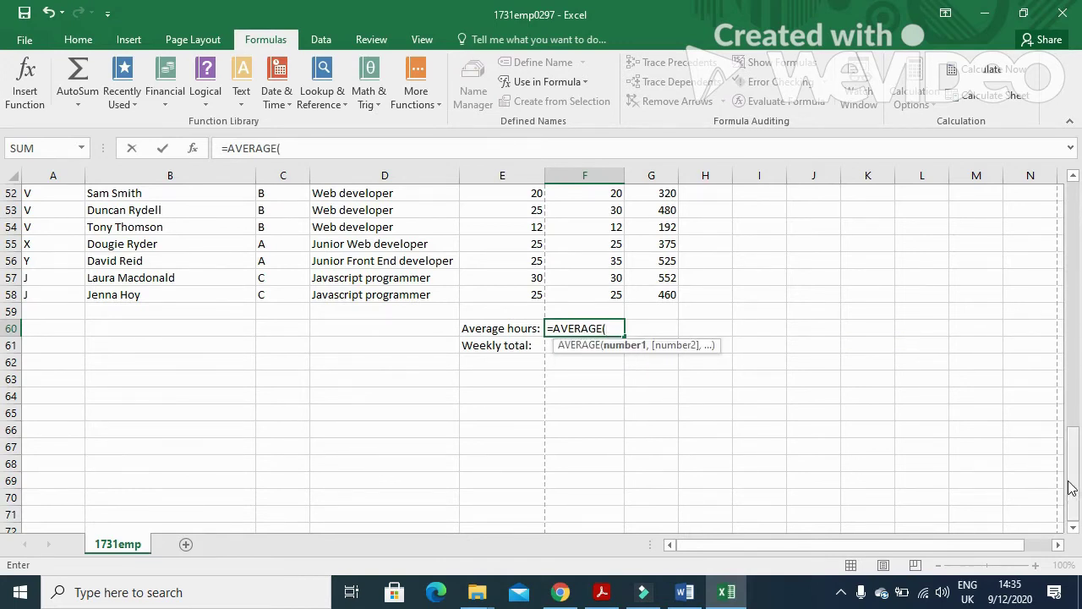
text(F18:F58)
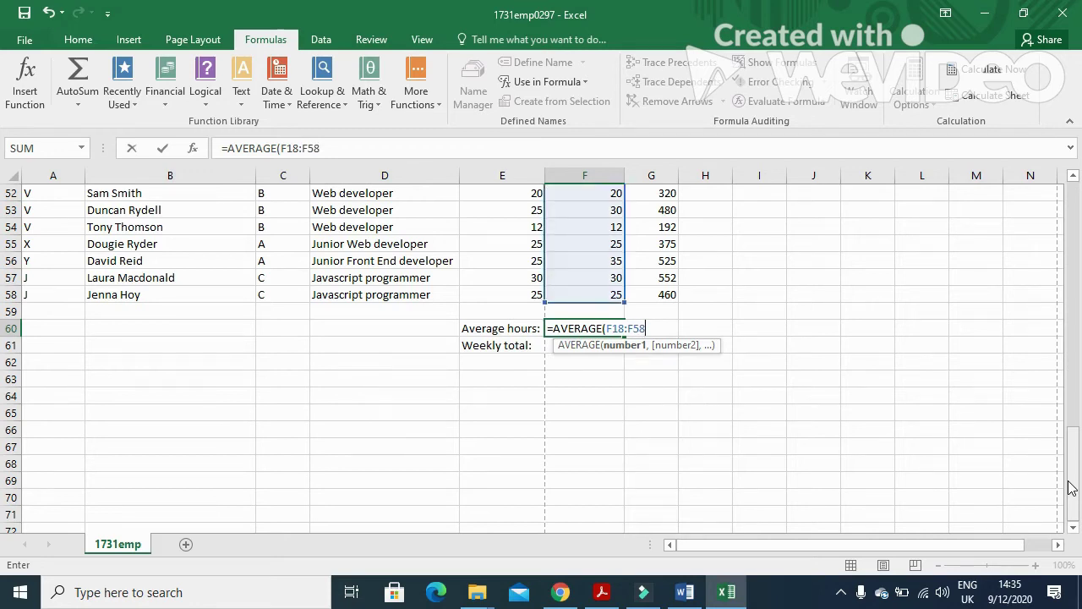
text())
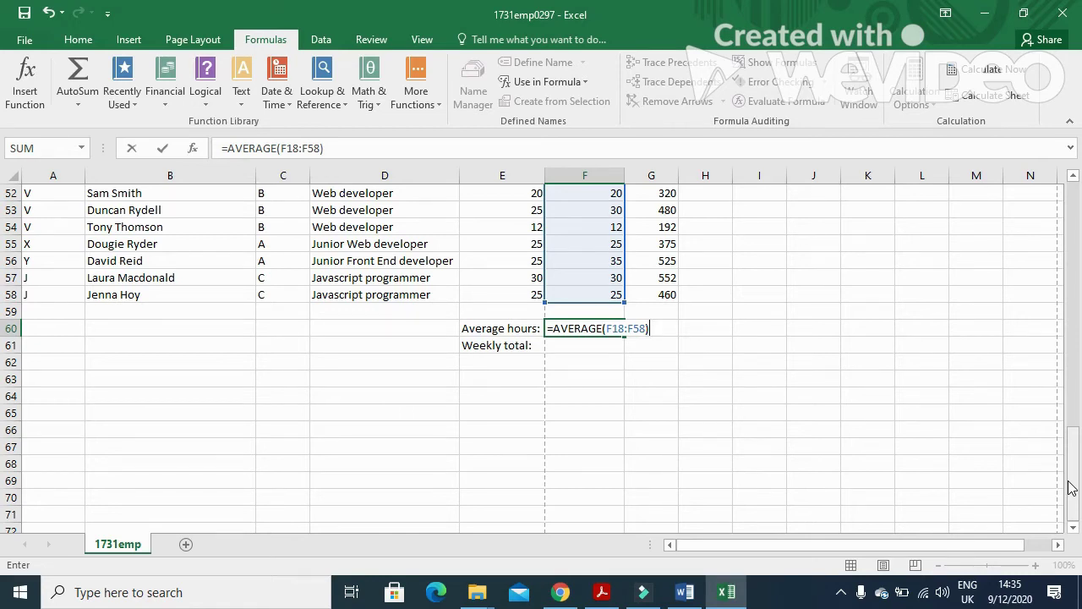
key(Return)
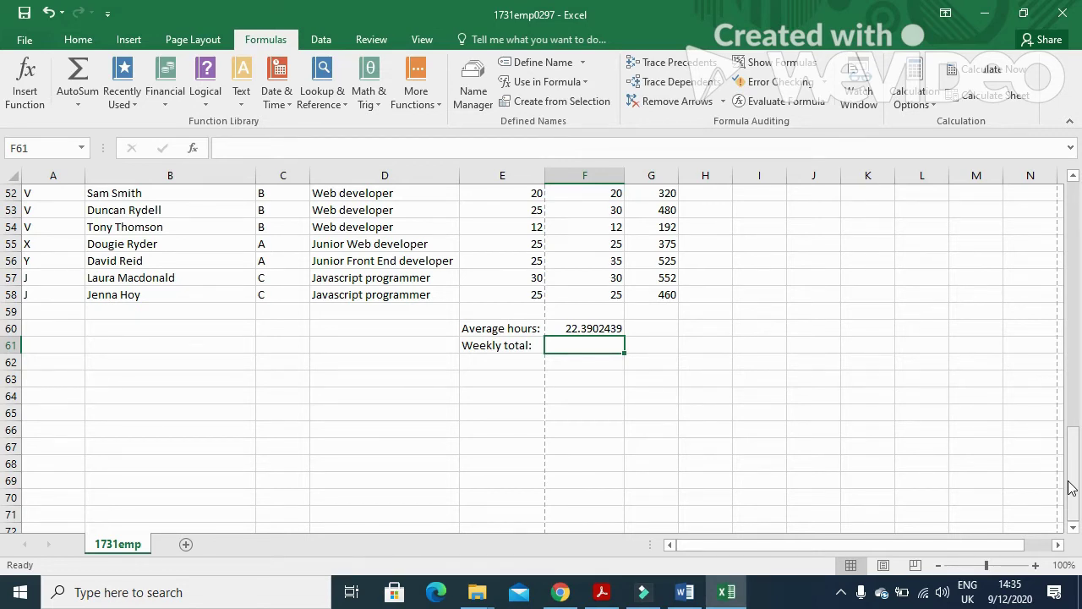
key(alt+Tab)
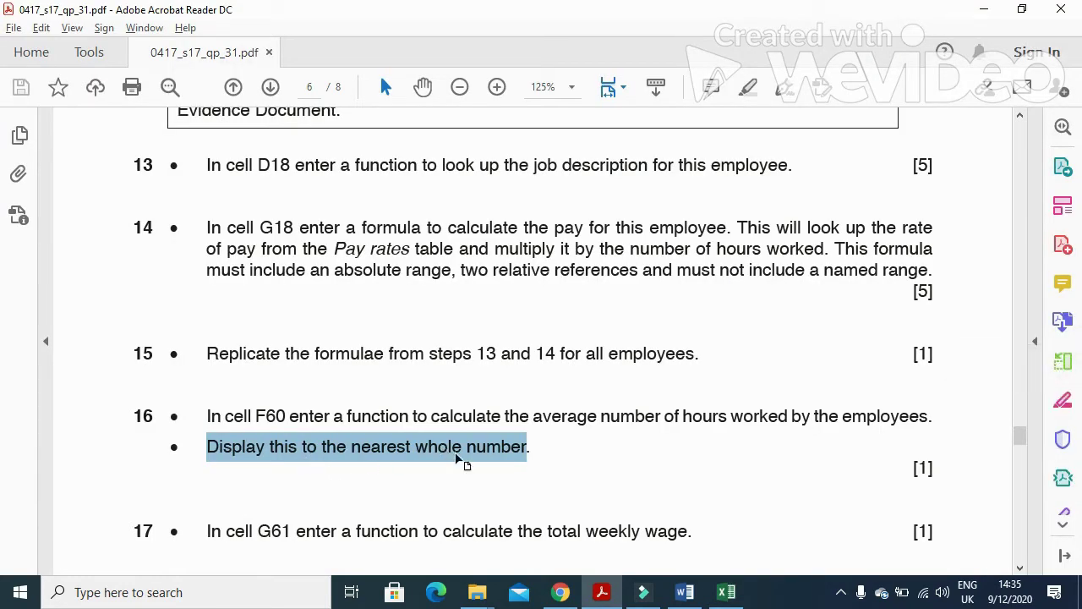
Return to Excel and select F60's unrounded average, 22.3902439.
key(alt+Tab)
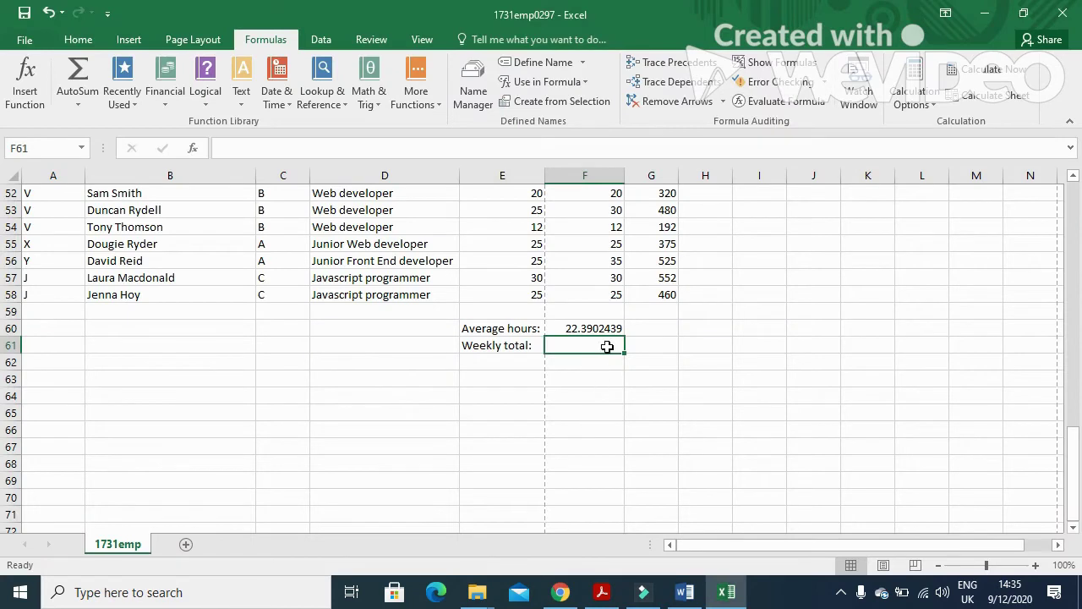
click(609, 330)
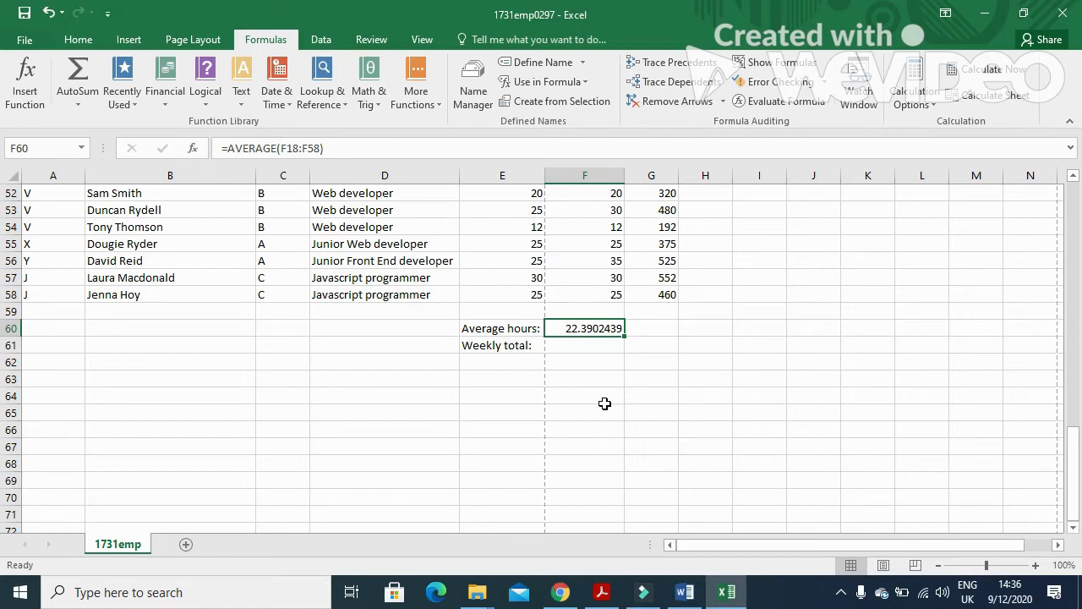
Rewrite F60 as =ROUNDDOWN(AVERAGE(F18:F58),0) so the average rounds down to 22.
double_click(584, 326)
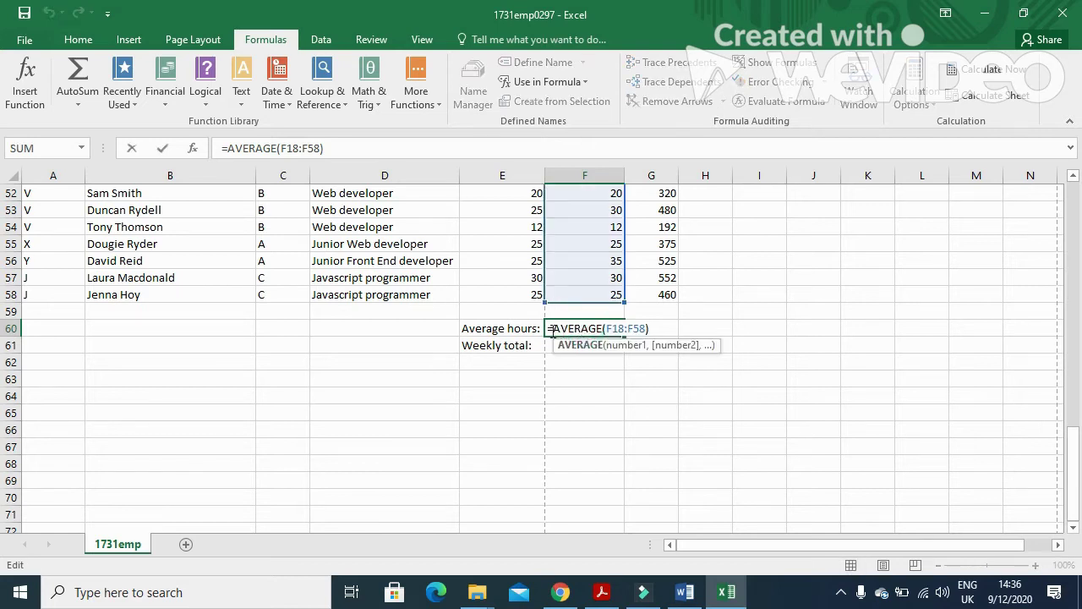
click(550, 329)
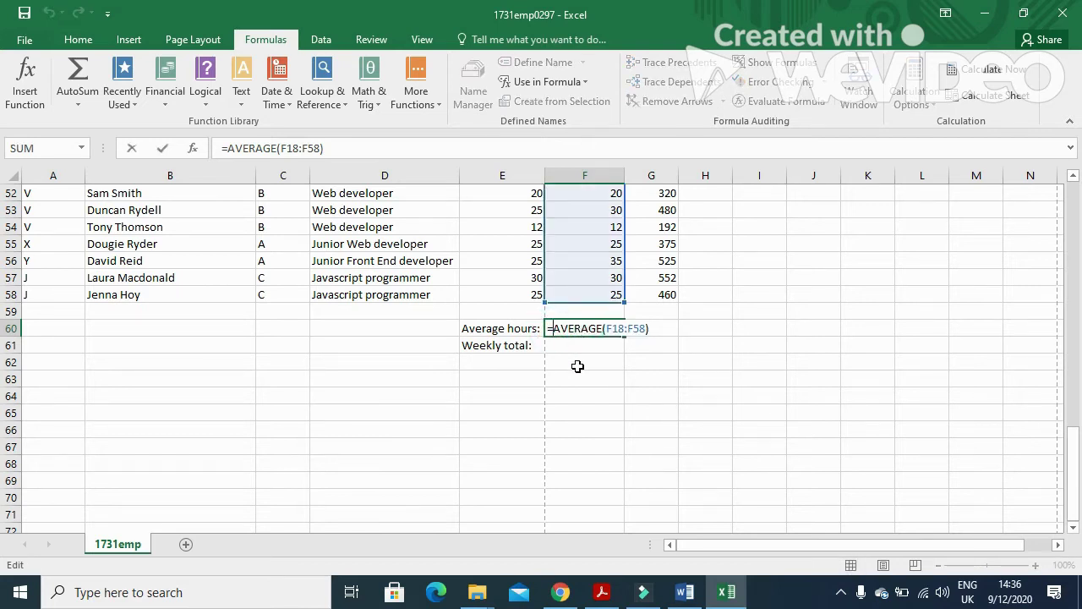
text(ROUND)
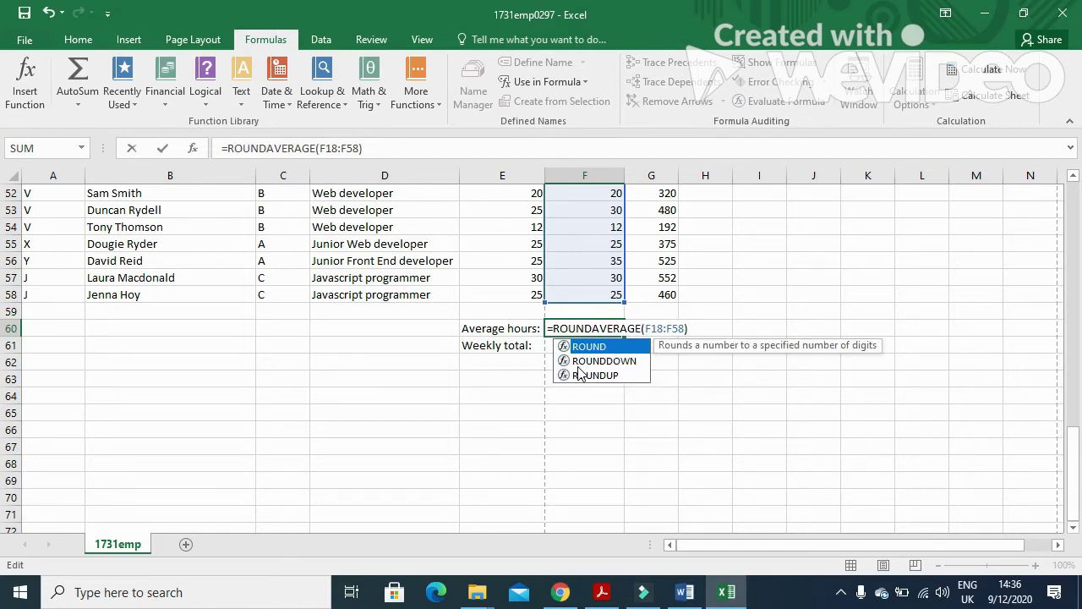
text(DOWN)
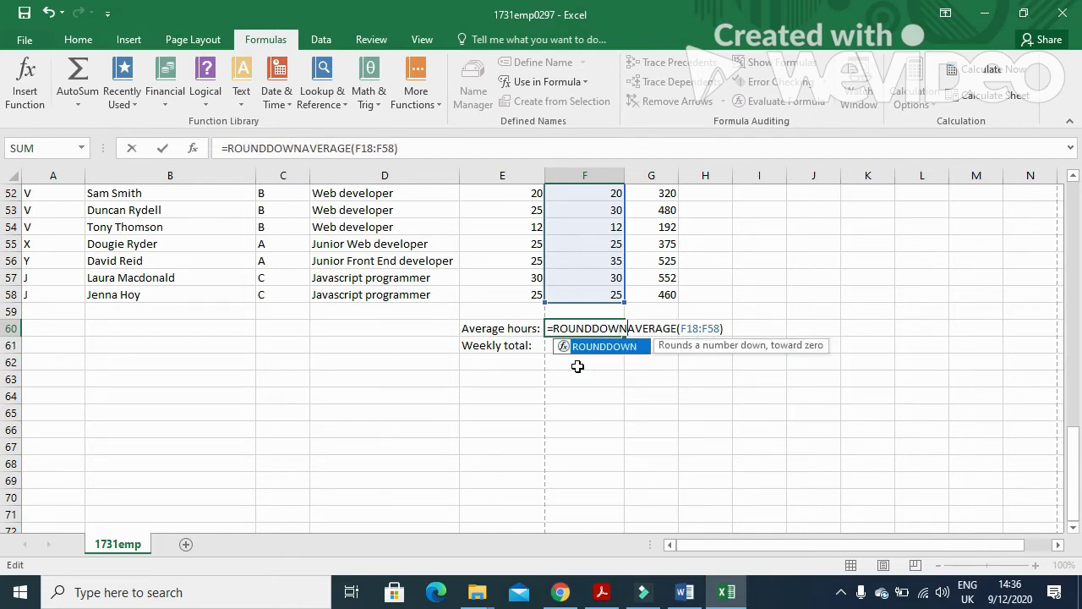
text(()
key(Right)
key(Right)
key(Right)
key(Right)
key(Right)
key(Right)
key(Right)
key(Right)
key(Right)
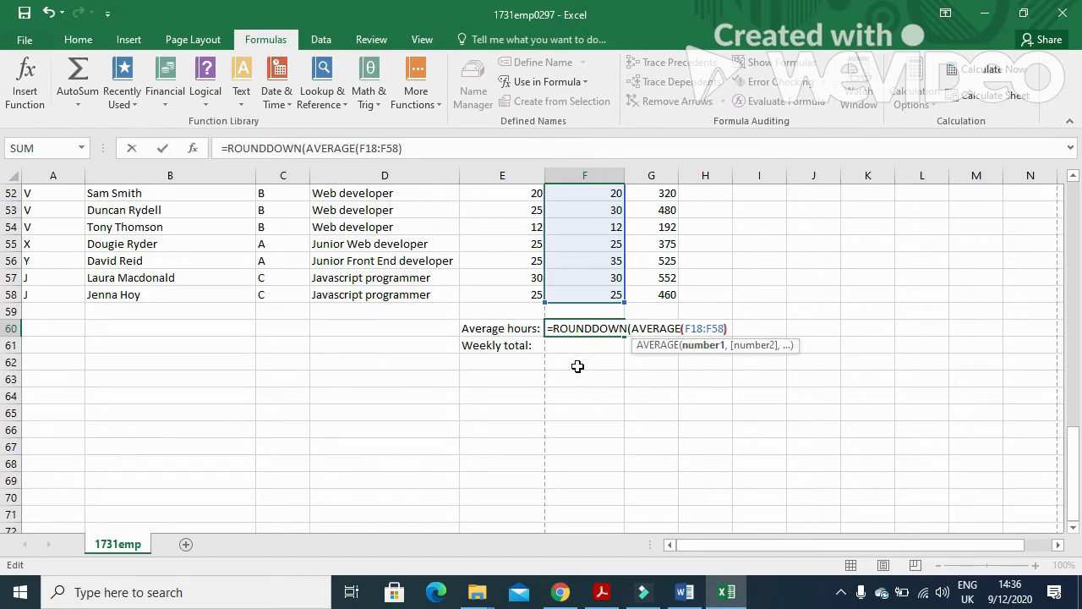
key(Right)
text(,0))
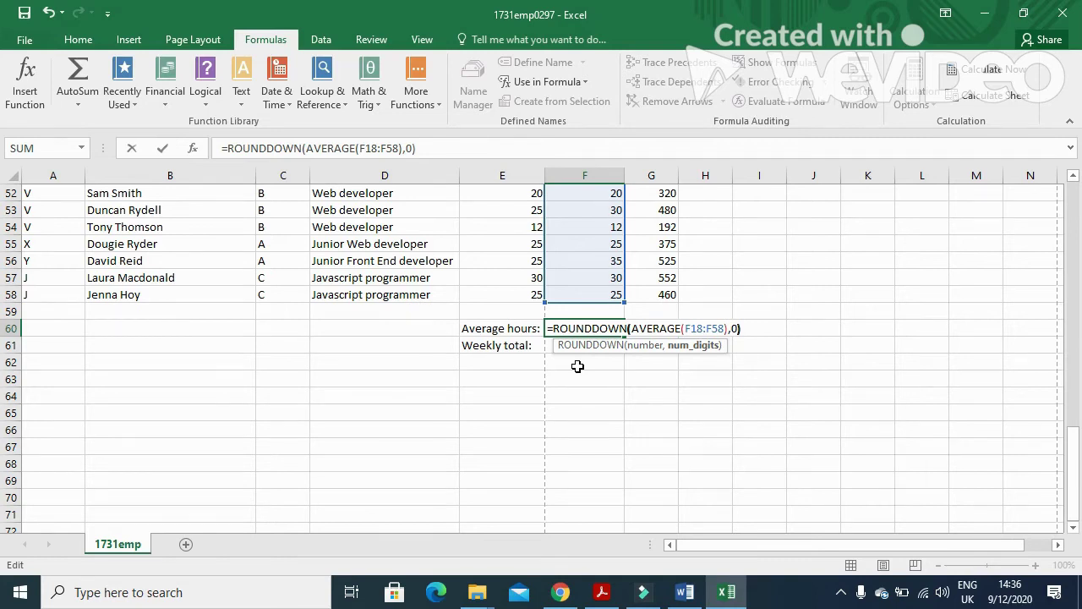
key(Return)
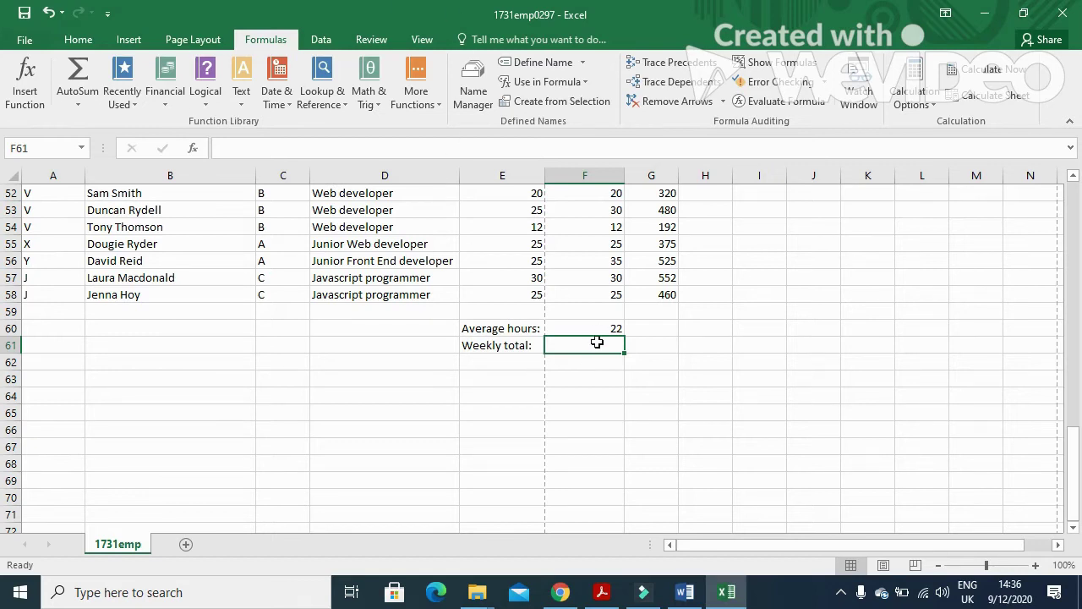
Highlight question 17's weekly-total instruction in the exam paper.
key(alt+Tab)
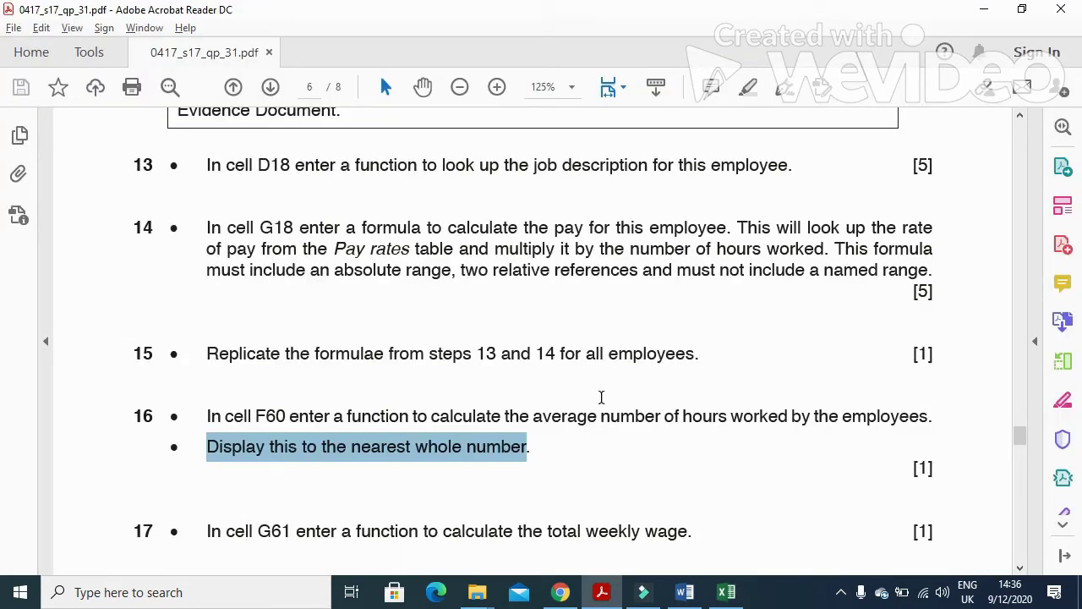
scroll(253, 461, down, 2)
drag(207, 410, 708, 423)
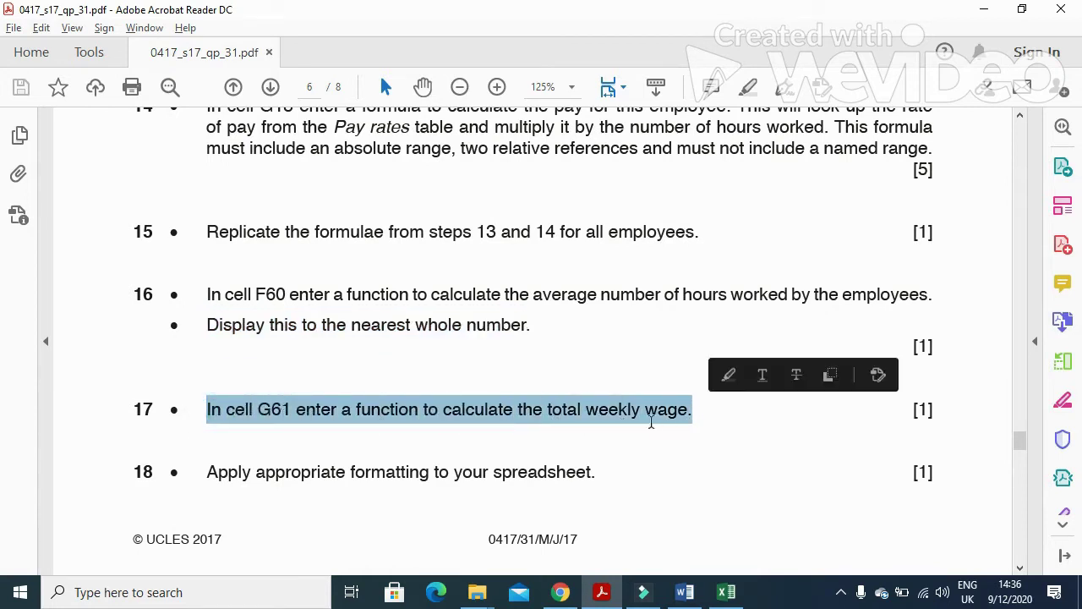
key(alt+Tab)
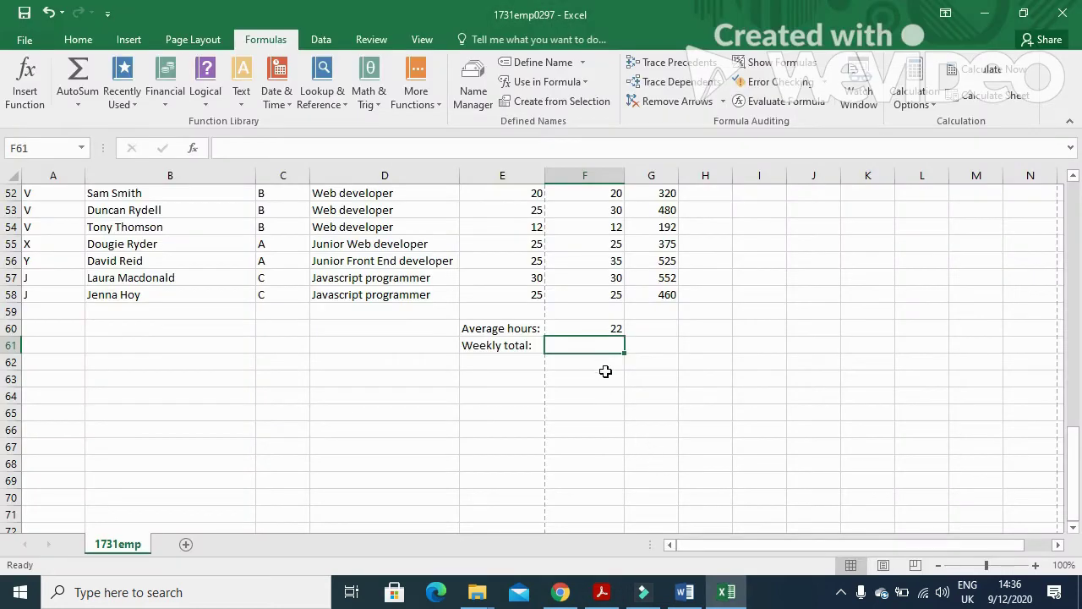
key(alt+Tab)
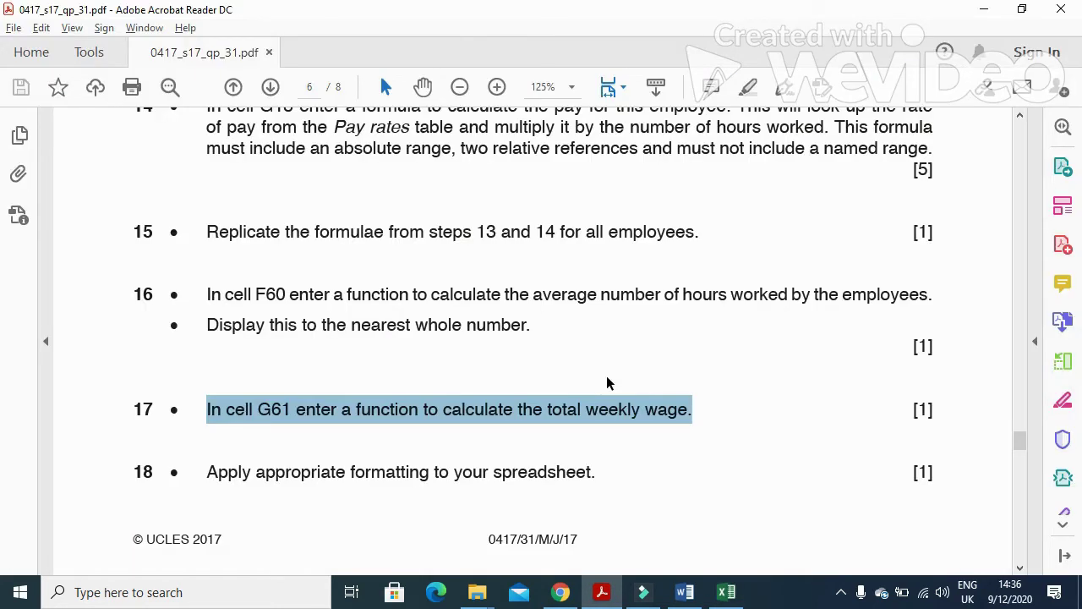
key(alt+Tab)
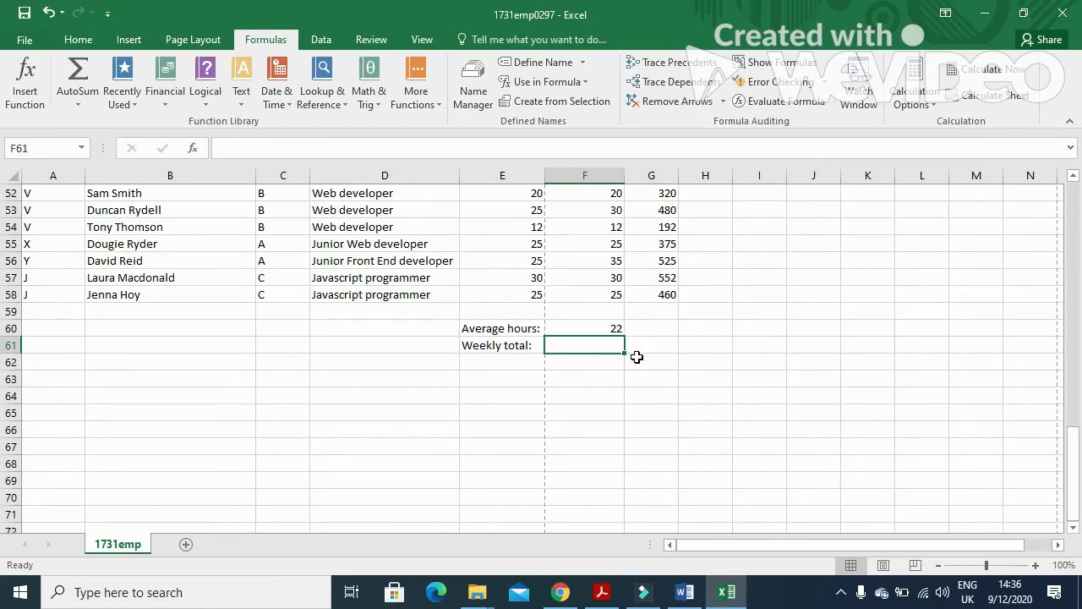
Enter =SUM(G18:G58) in G61 for a weekly pay total of 15101.
click(649, 345)
text(=)
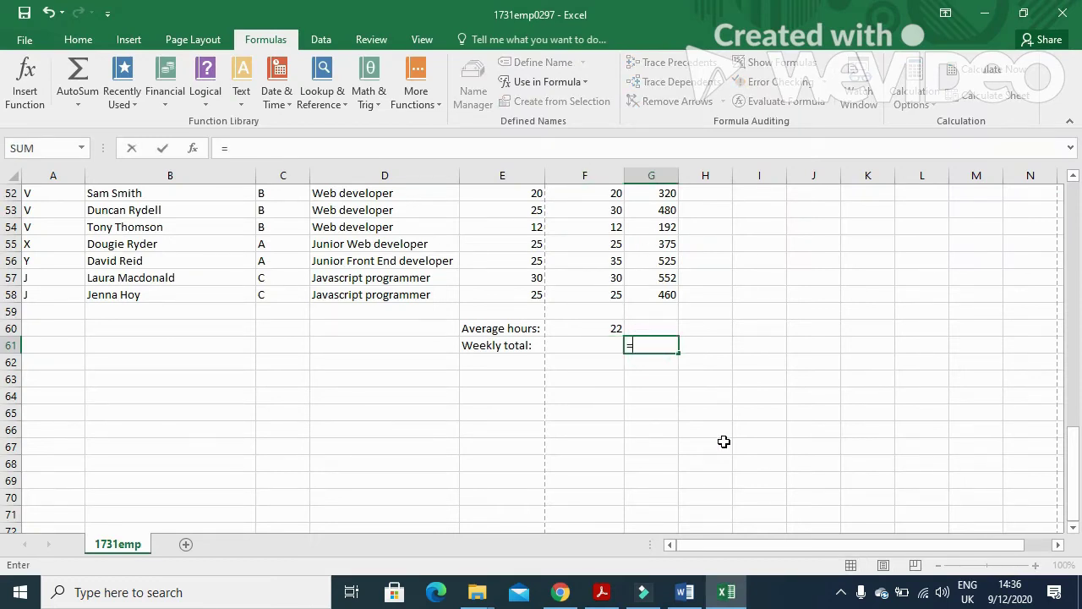
text(SUM)
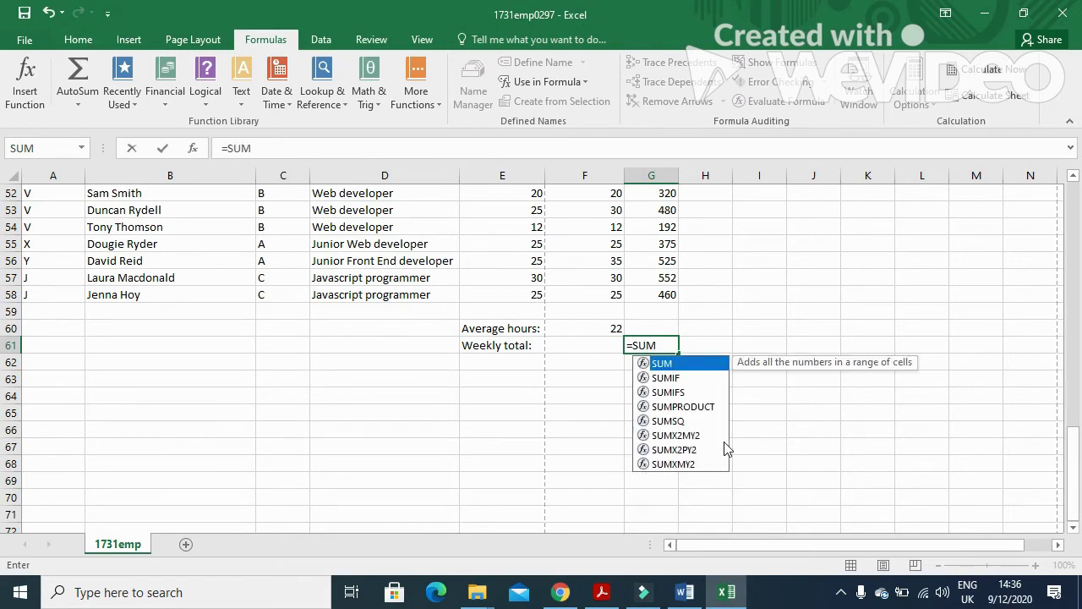
text((G18)
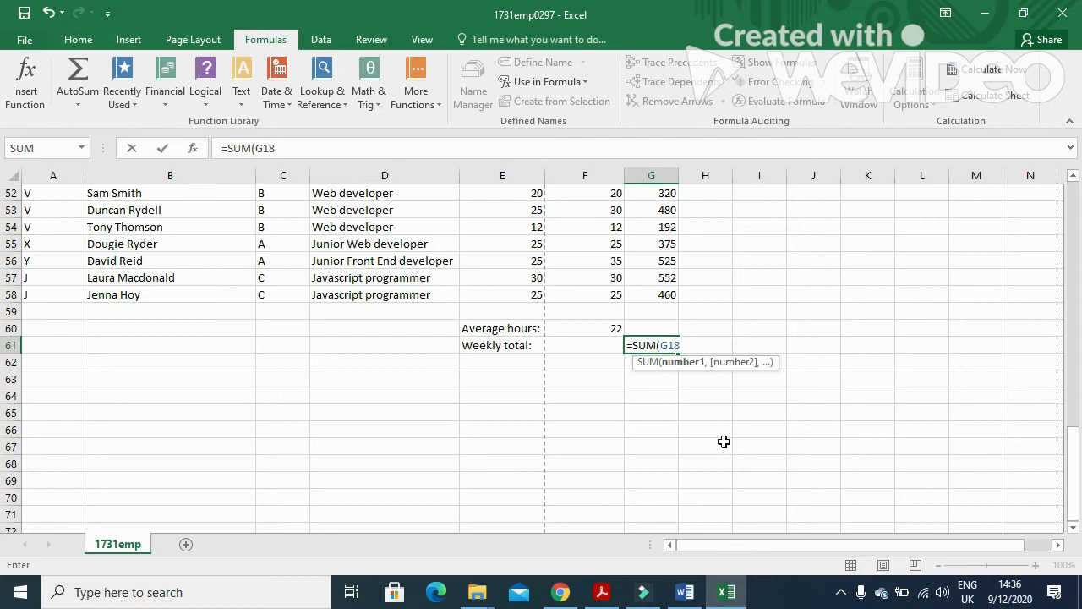
text(:G58)
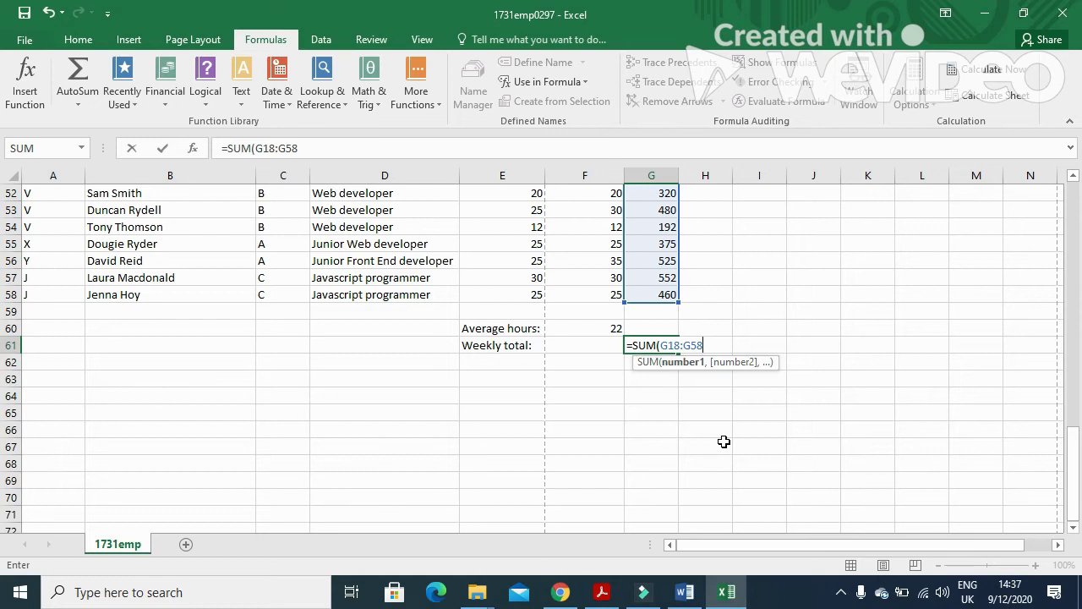
text())
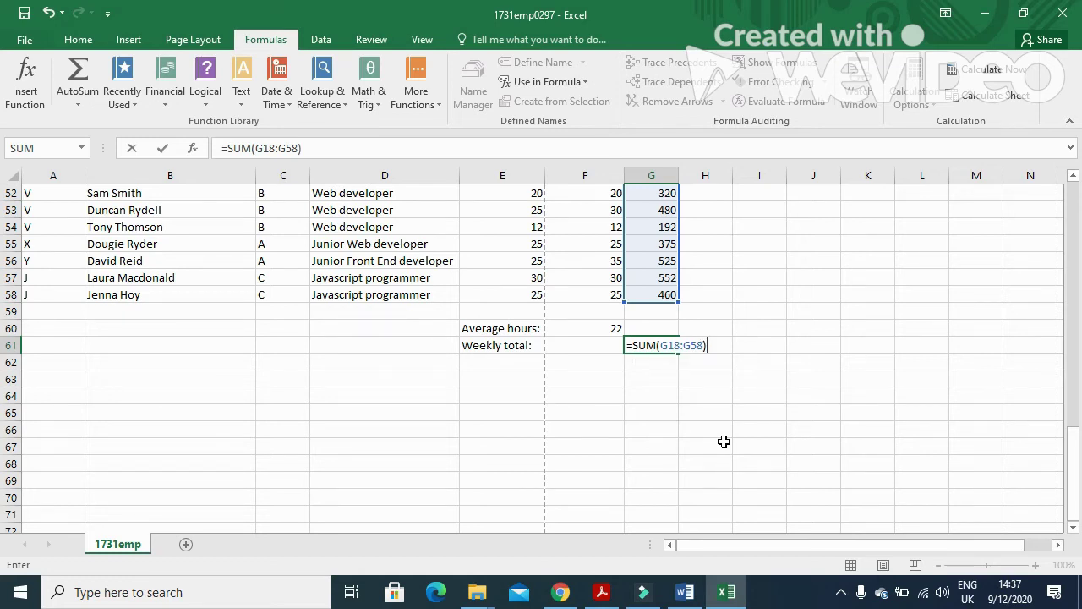
key(Return)
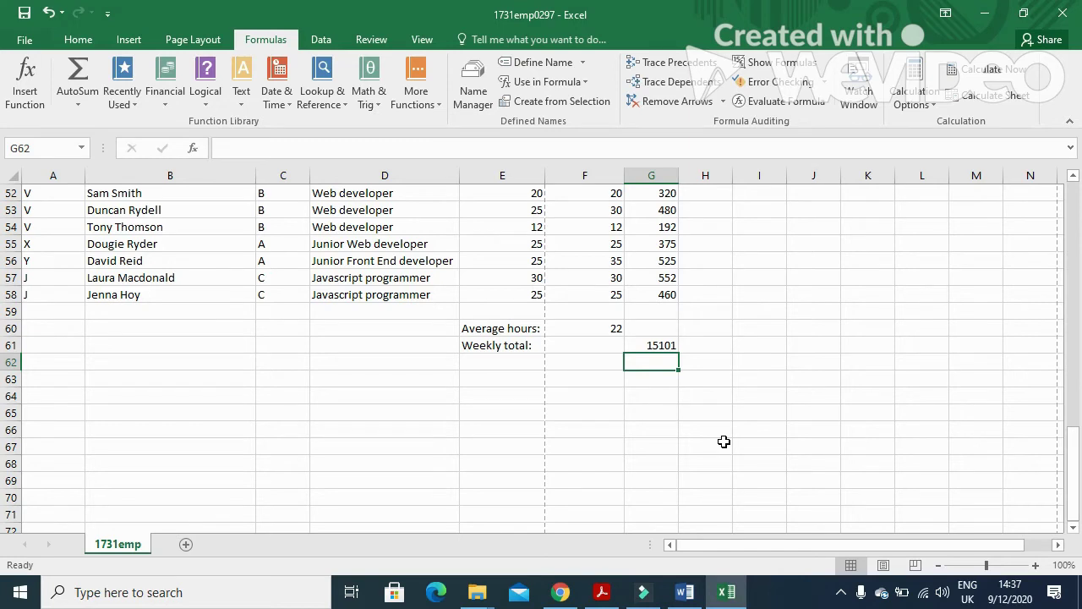
key(alt+Tab)
Highlight question 18's formatting instruction, then return to the Excel pay sheet.
drag(201, 482, 601, 488)
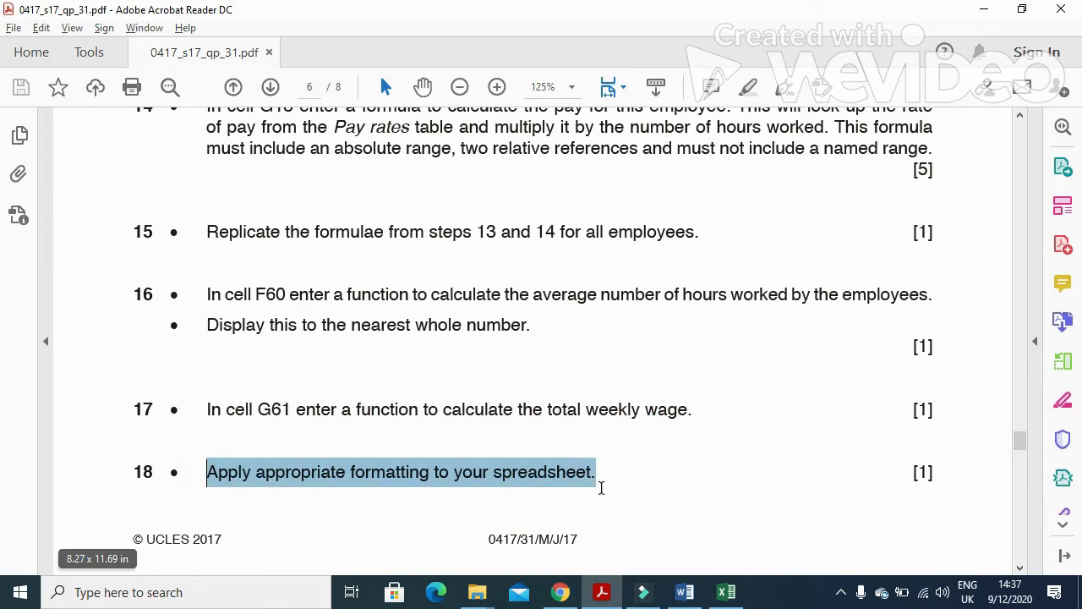
key(alt+Tab)
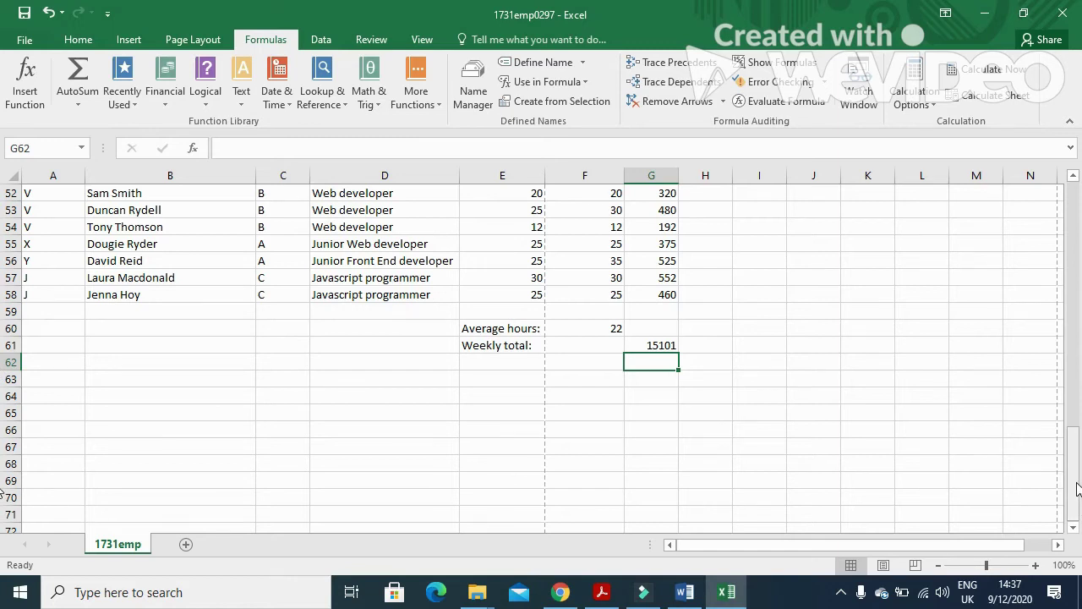
Select G61, F60 and the pay column G18:G58 together.
click(649, 346)
ctrl+click(611, 328)
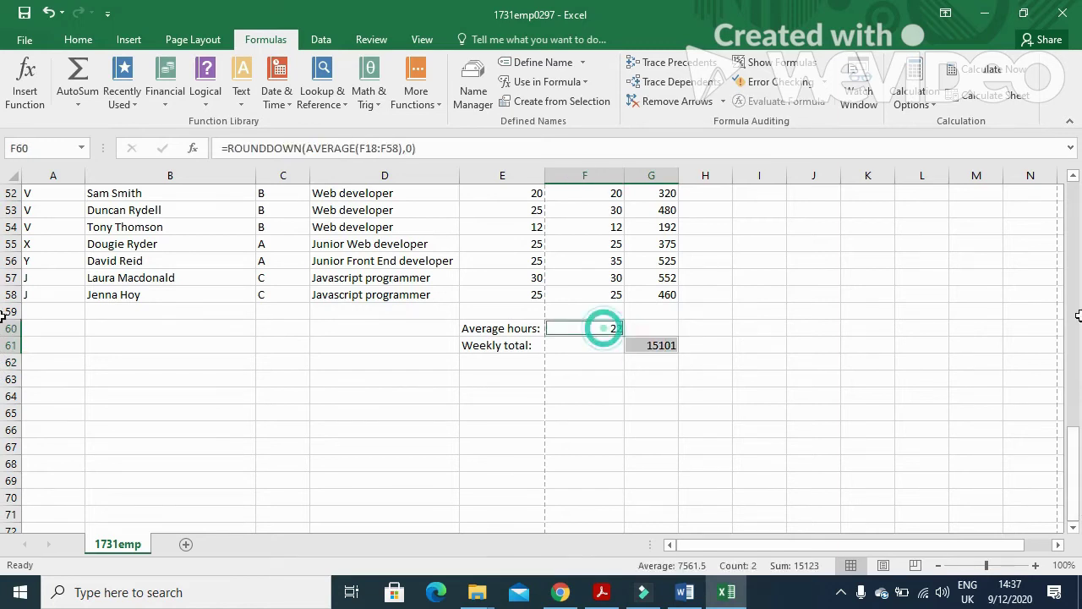
drag(1072, 433, 1062, 238)
ctrl+click(656, 414)
drag(656, 414, 658, 436)
ctrl+click(659, 448)
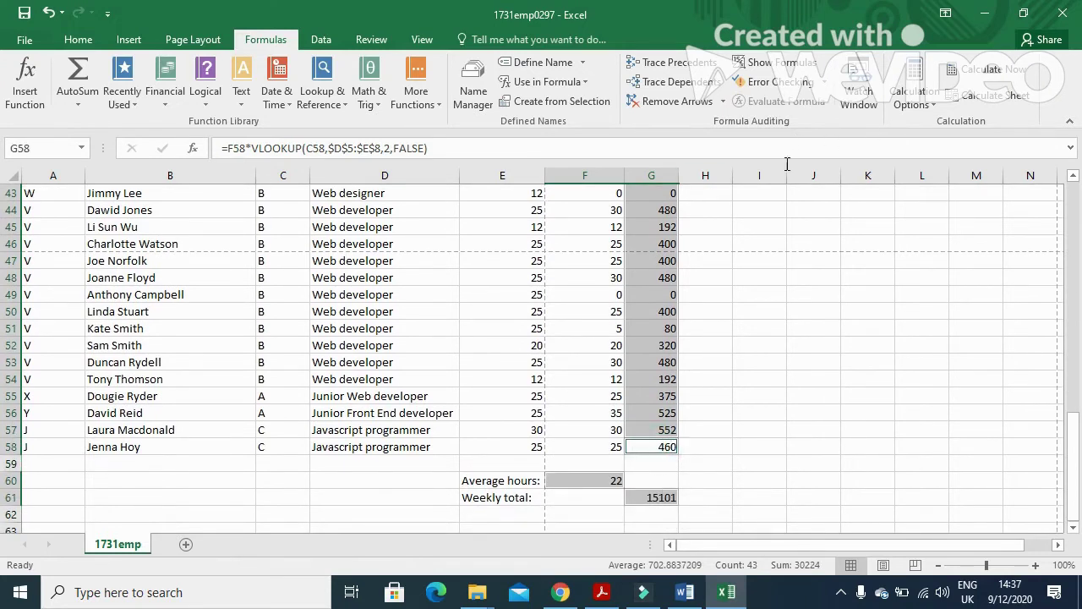
Format the selected cells as Currency with 2 decimal places, e.g. $15,101.00.
click(77, 40)
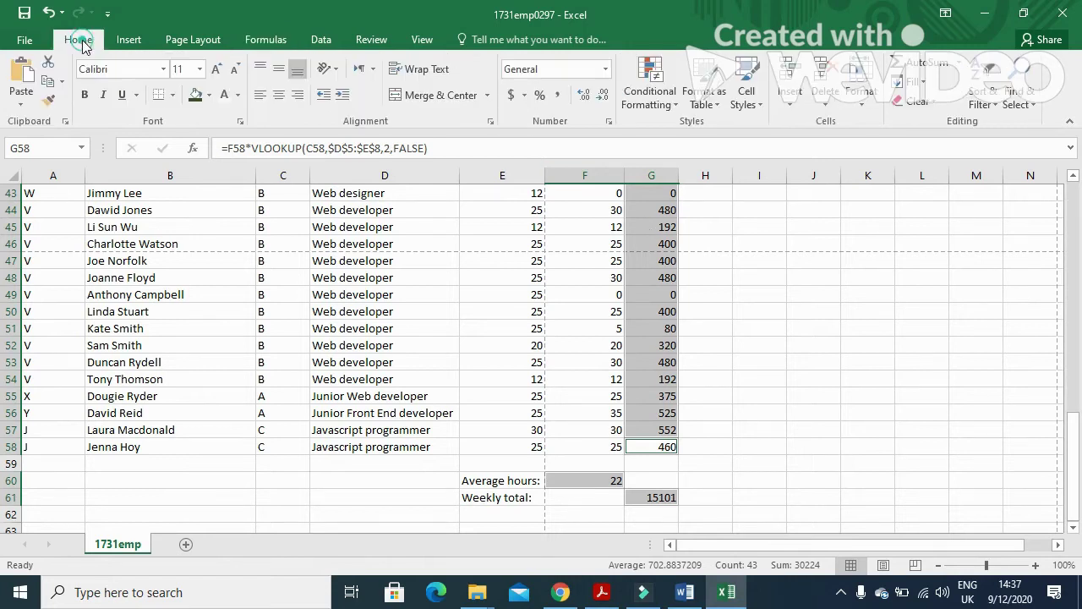
click(861, 94)
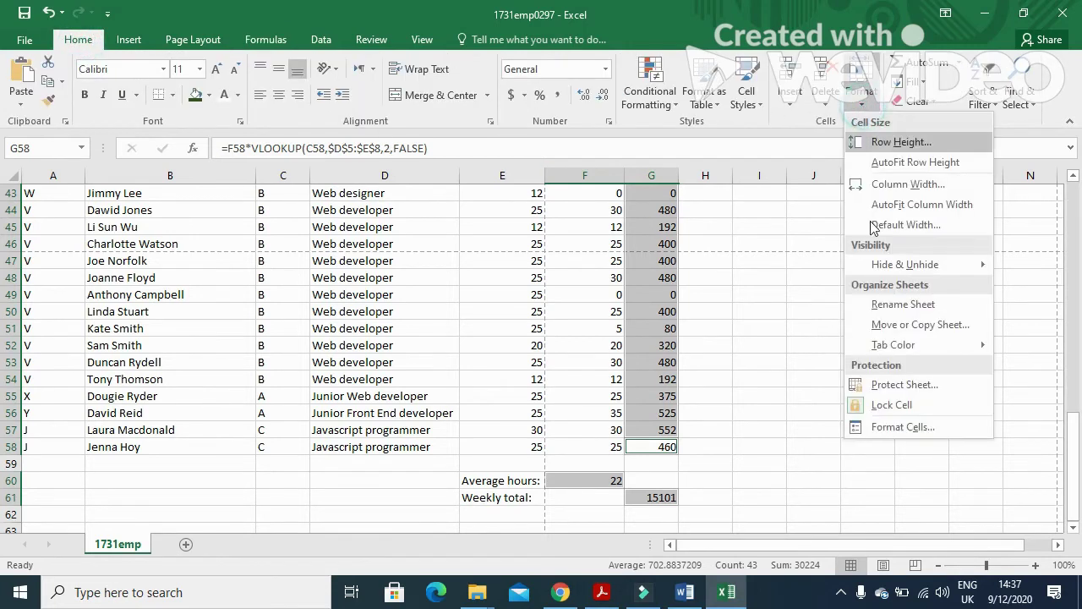
click(890, 427)
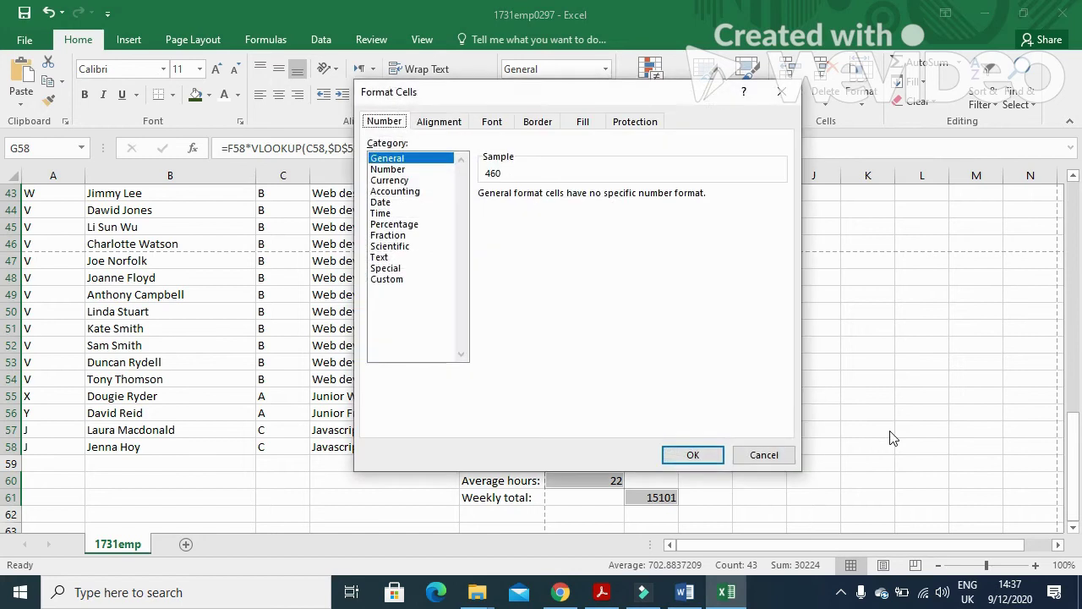
click(398, 180)
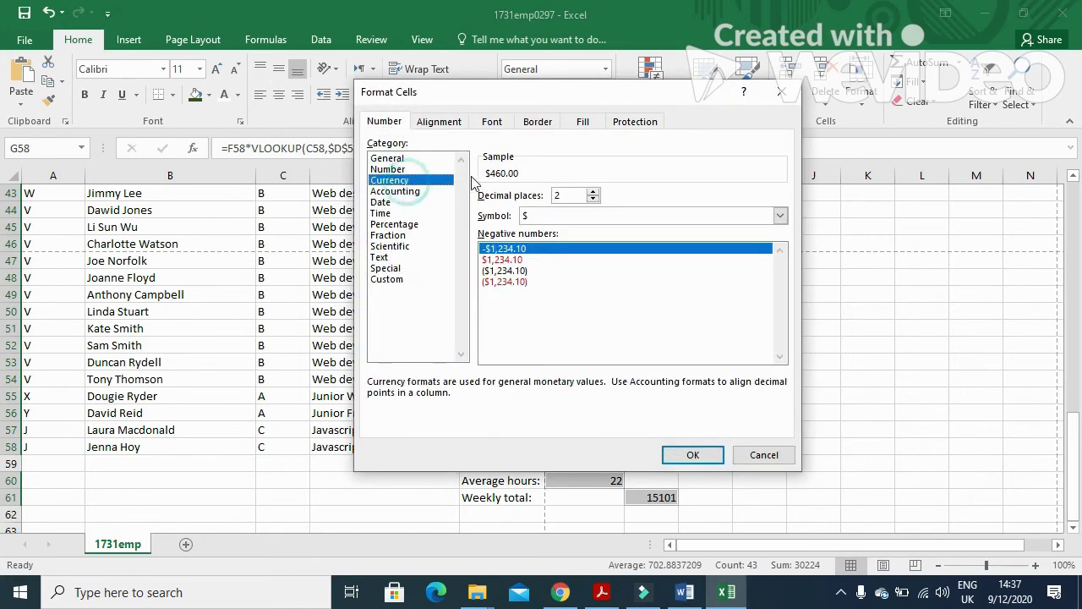
click(693, 453)
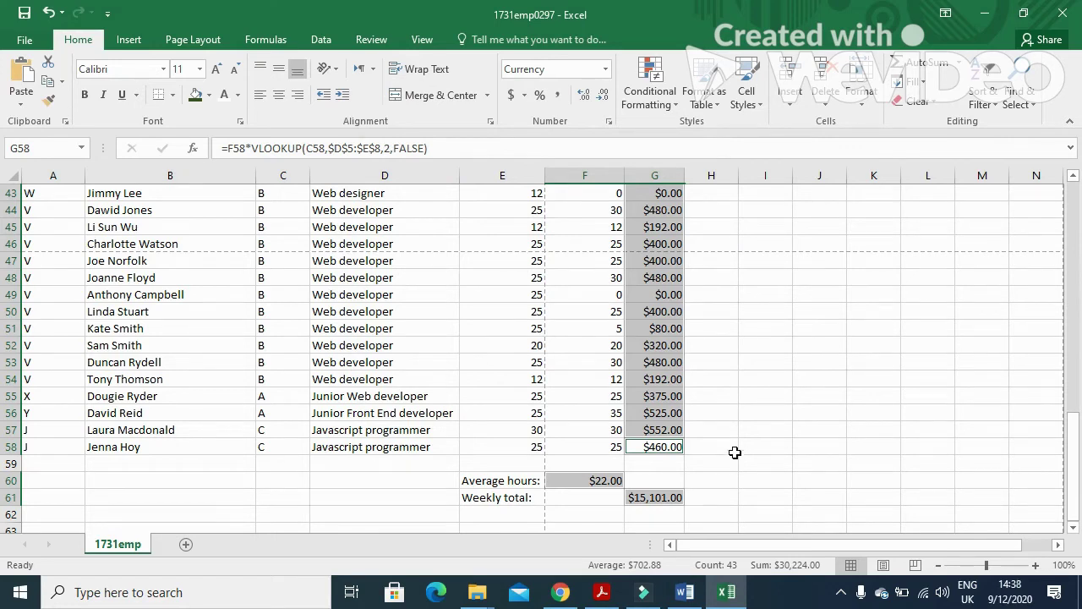
scroll(732, 394, up, 11)
scroll(732, 393, up, 3)
Format the pay rates in E5:E8 ($15.00 to $21.50) as Currency.
drag(491, 280, 490, 331)
right_click(499, 301)
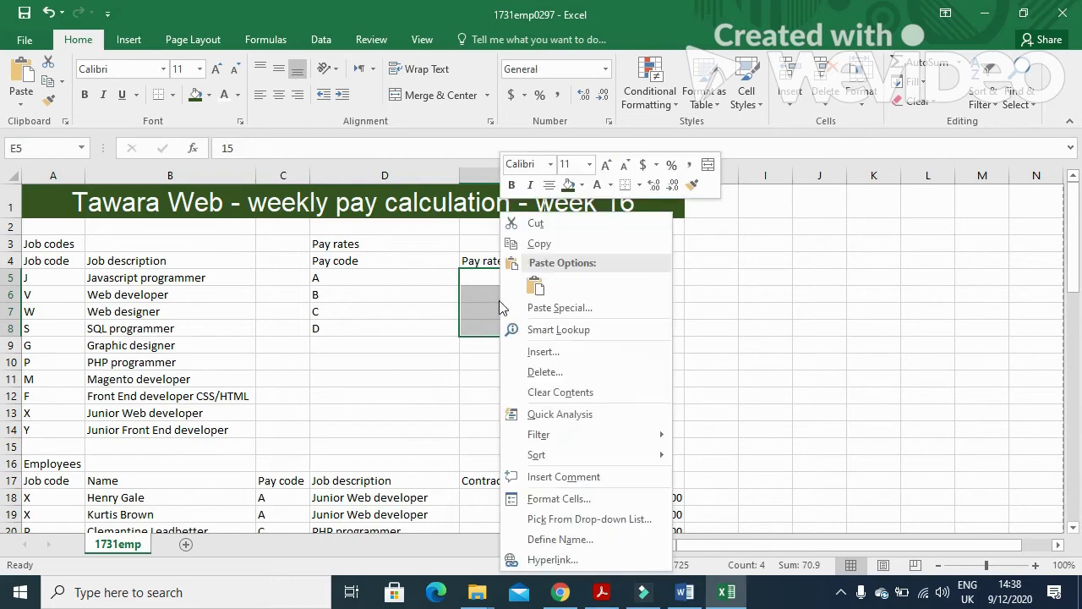
click(558, 498)
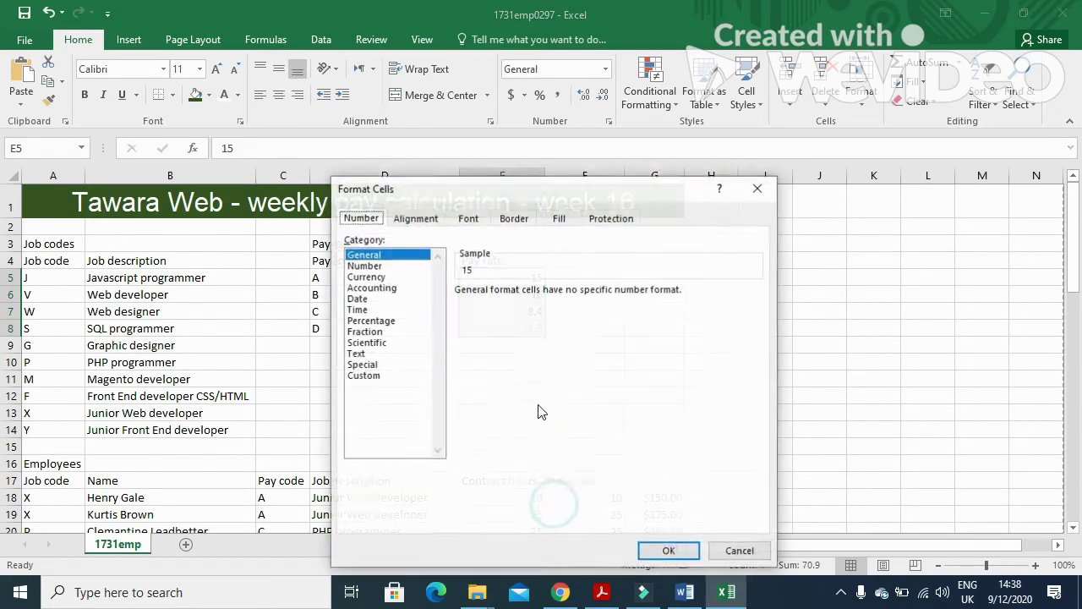
click(365, 277)
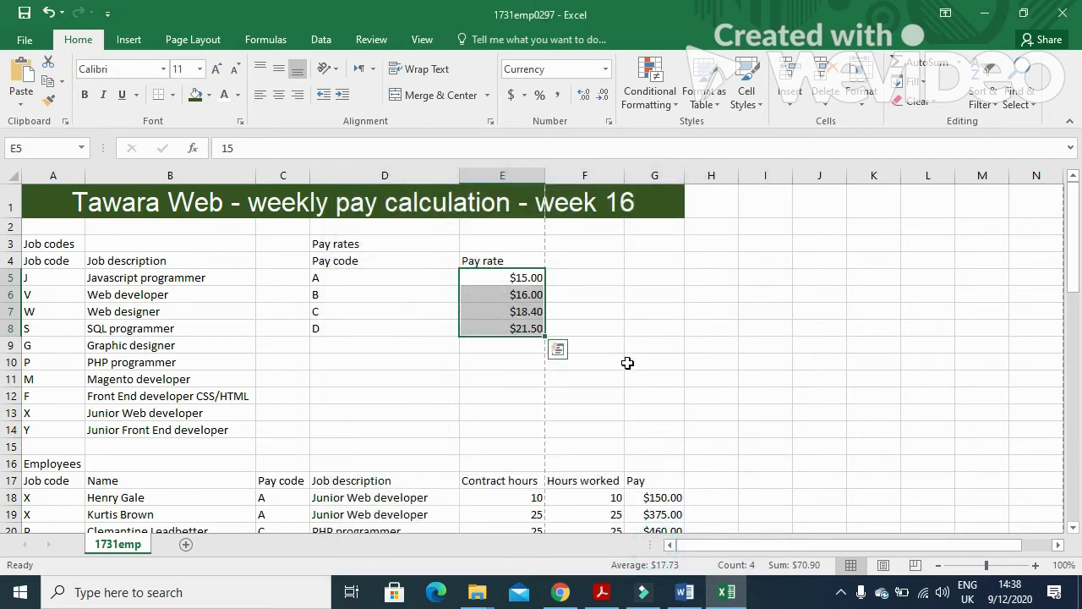
Bring the exam paper up in Acrobat and scroll down toward task 19.
click(602, 591)
scroll(417, 454, down, 1)
scroll(417, 454, down, 7)
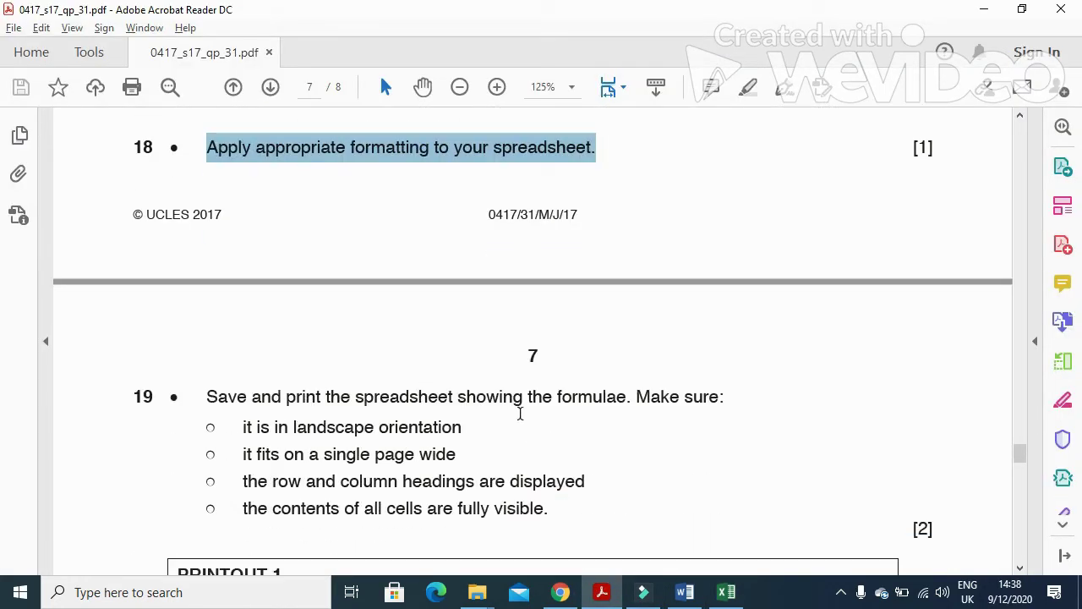
Highlight question 19's landscape, single-page-wide and headings requirements, then return to Excel.
scroll(563, 415, down, 2)
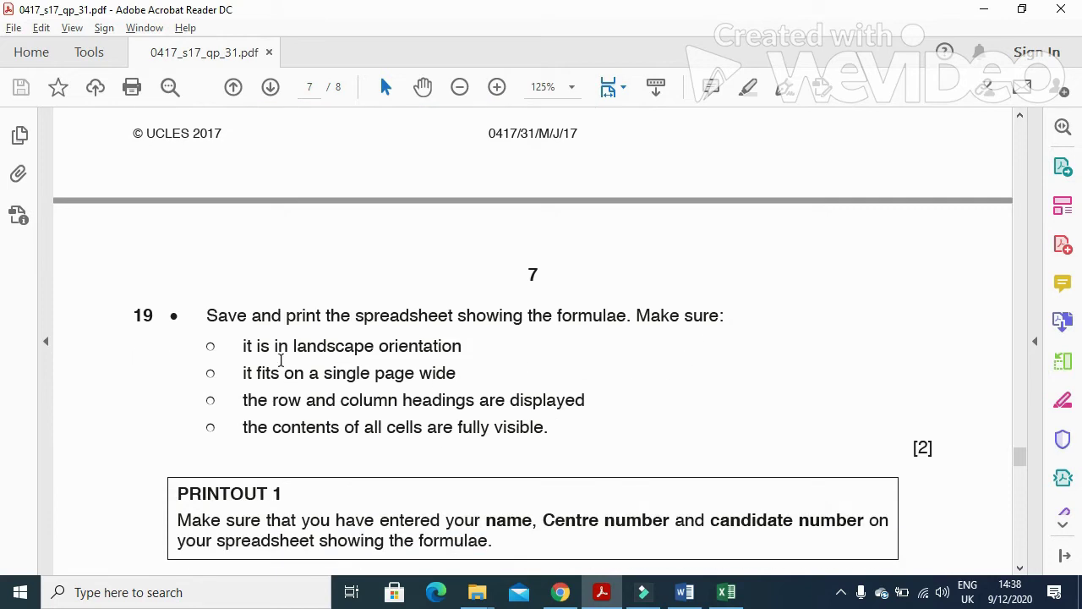
drag(246, 346, 462, 348)
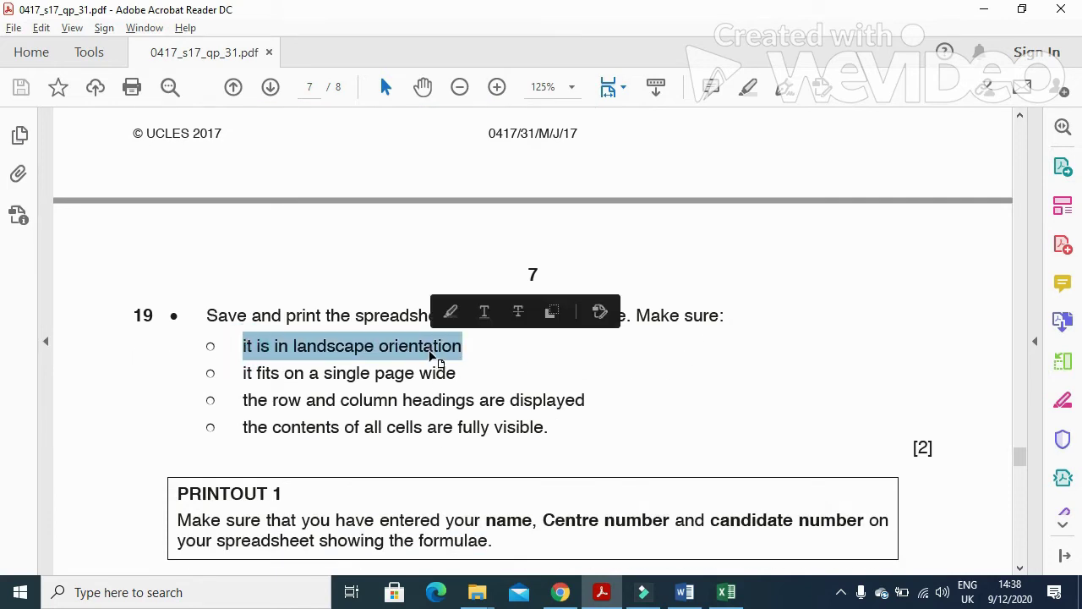
drag(234, 380, 594, 411)
drag(227, 432, 512, 441)
click(727, 592)
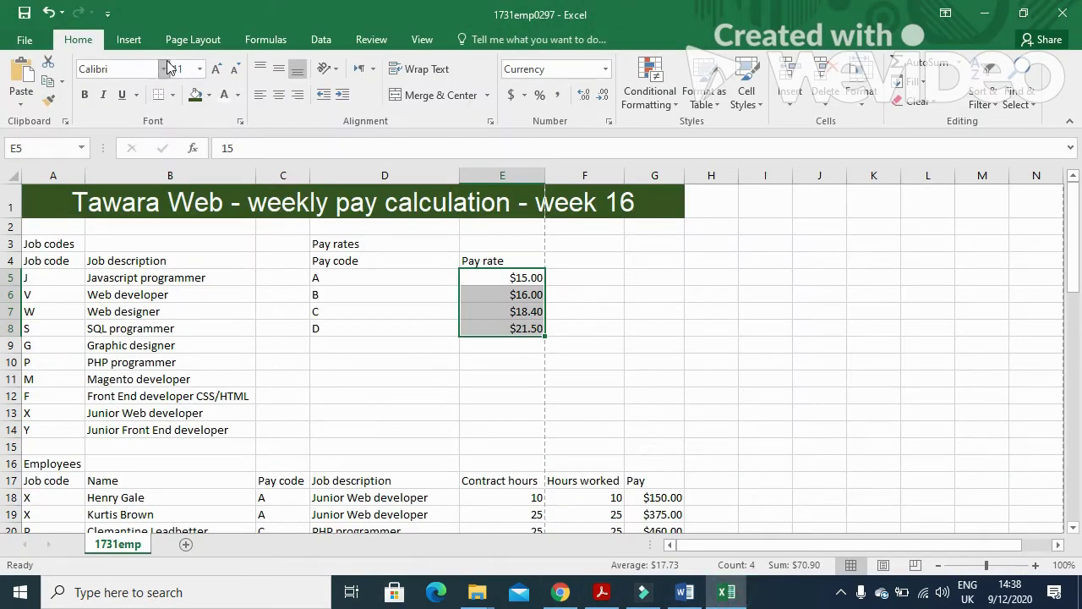
Set the pay sheet's page orientation to landscape.
click(187, 40)
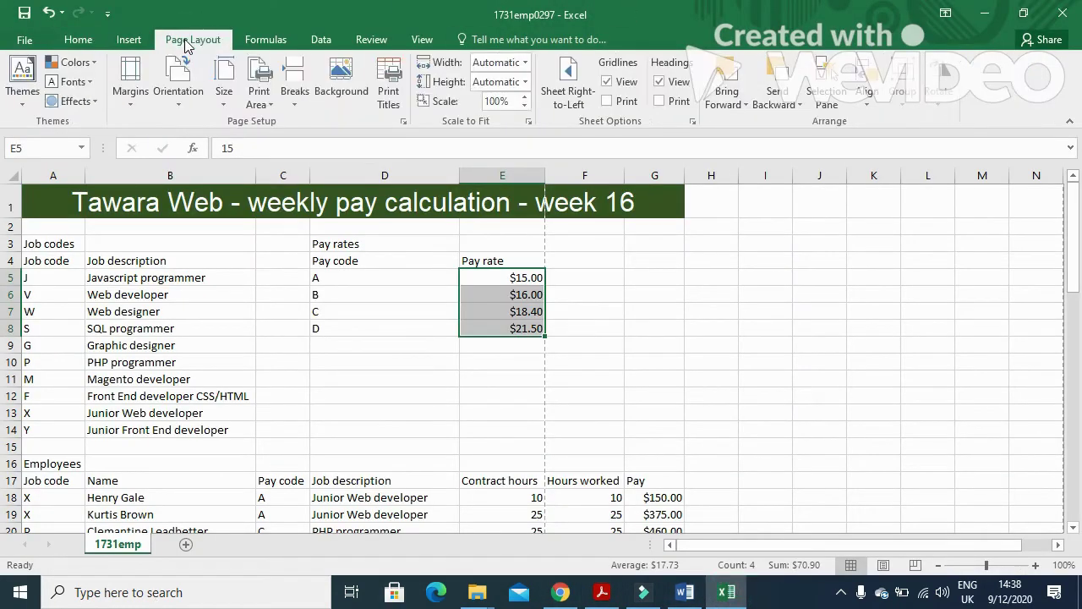
click(174, 103)
click(196, 167)
Show formulas instead of calculated values and AutoFit column B.
click(264, 40)
click(758, 62)
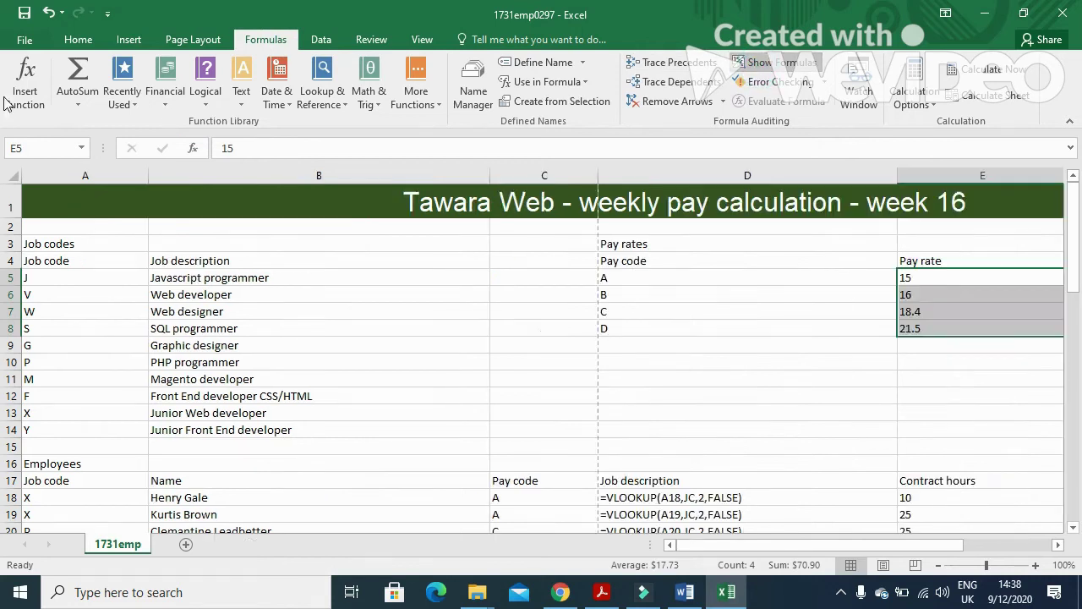
double_click(490, 175)
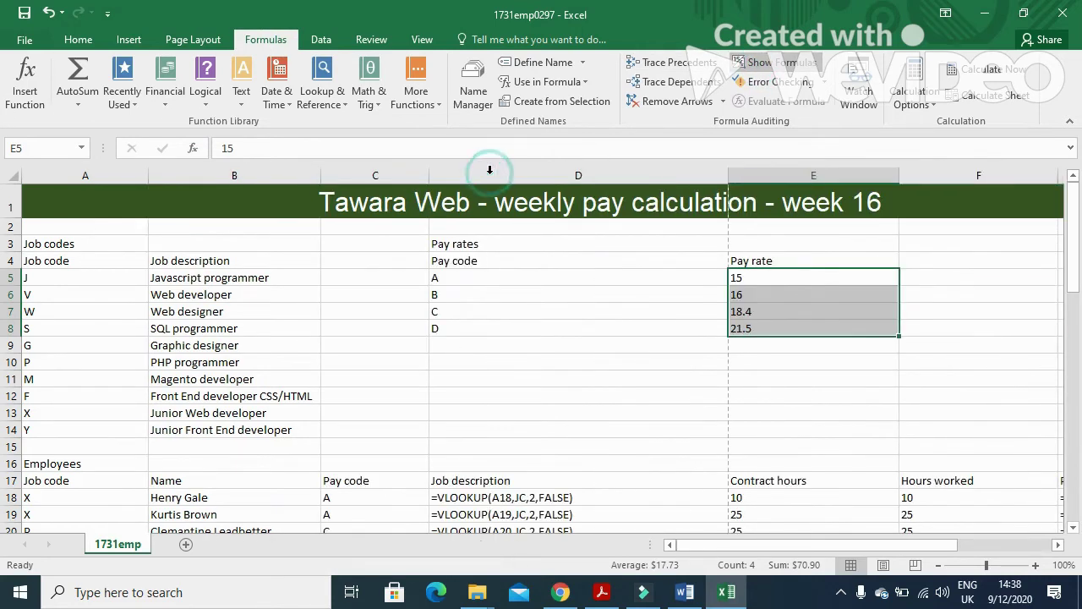
AutoFit columns C, D, E, G and A so the Pay formulas show in full.
double_click(431, 179)
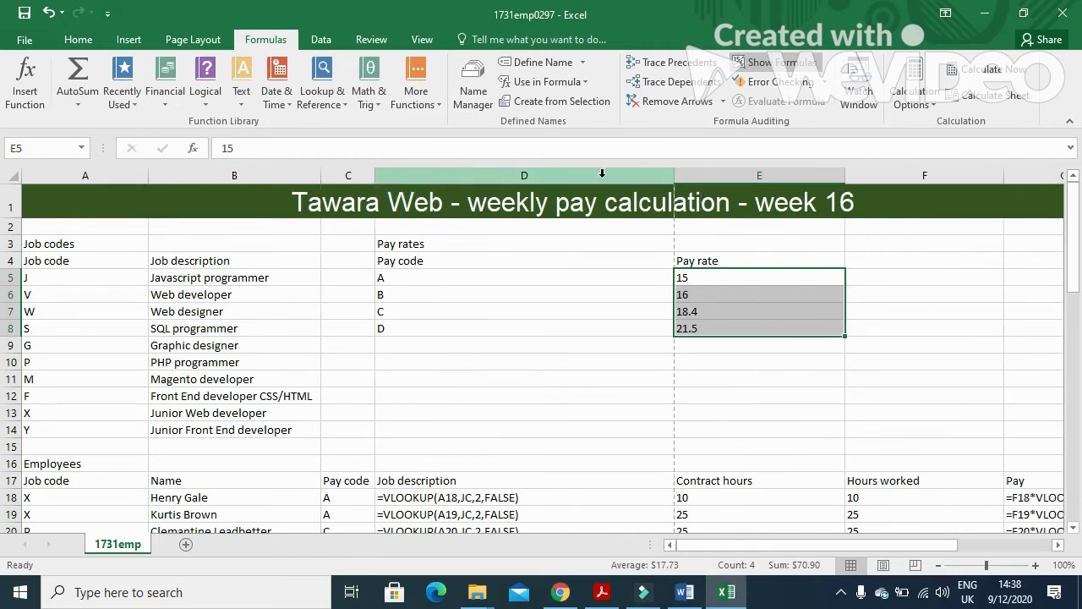
double_click(673, 175)
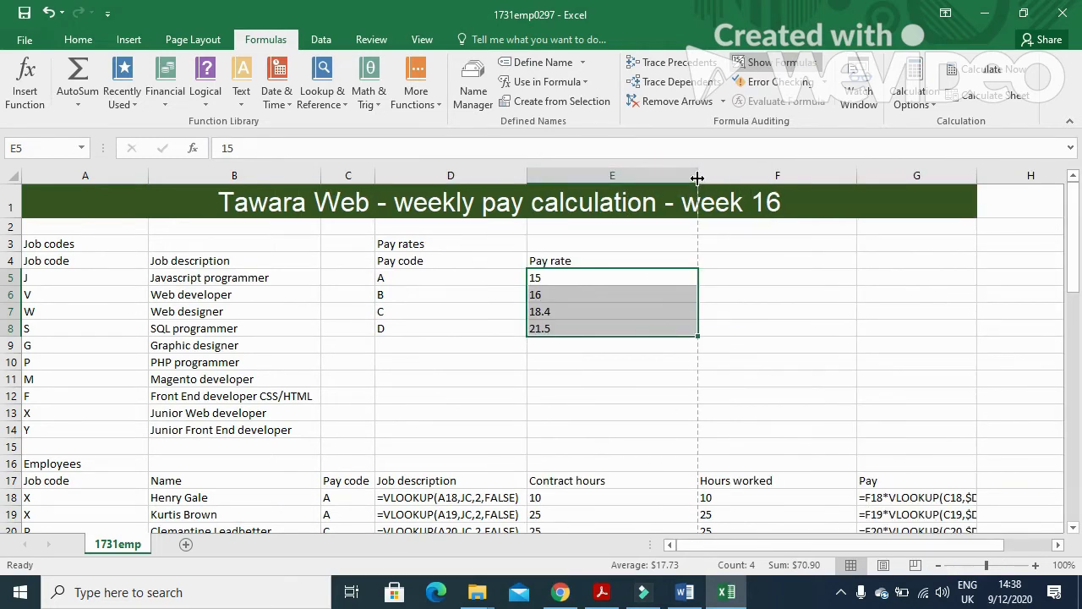
double_click(698, 179)
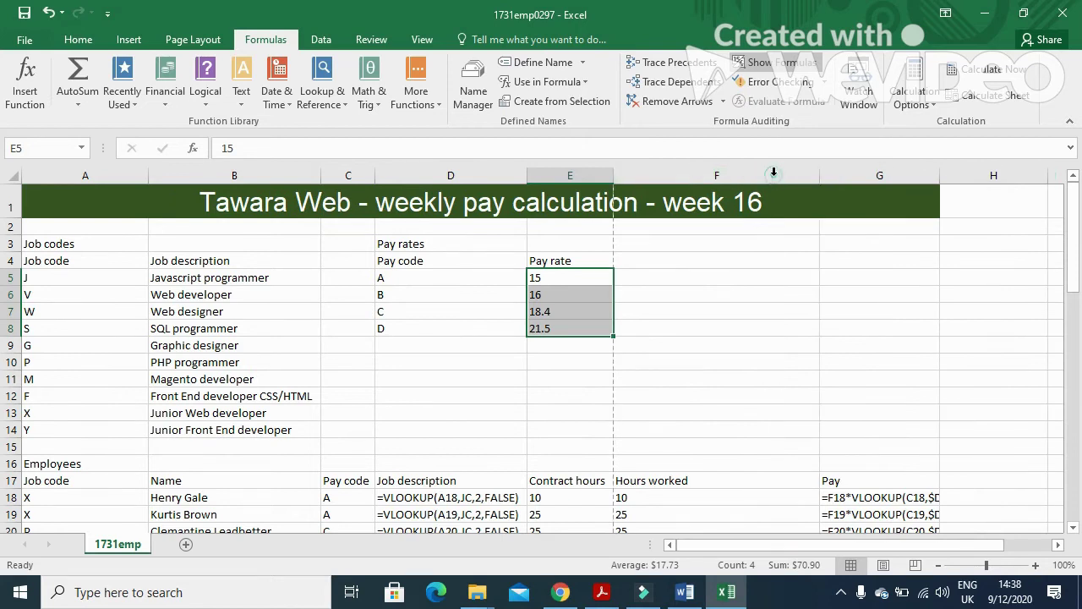
double_click(937, 175)
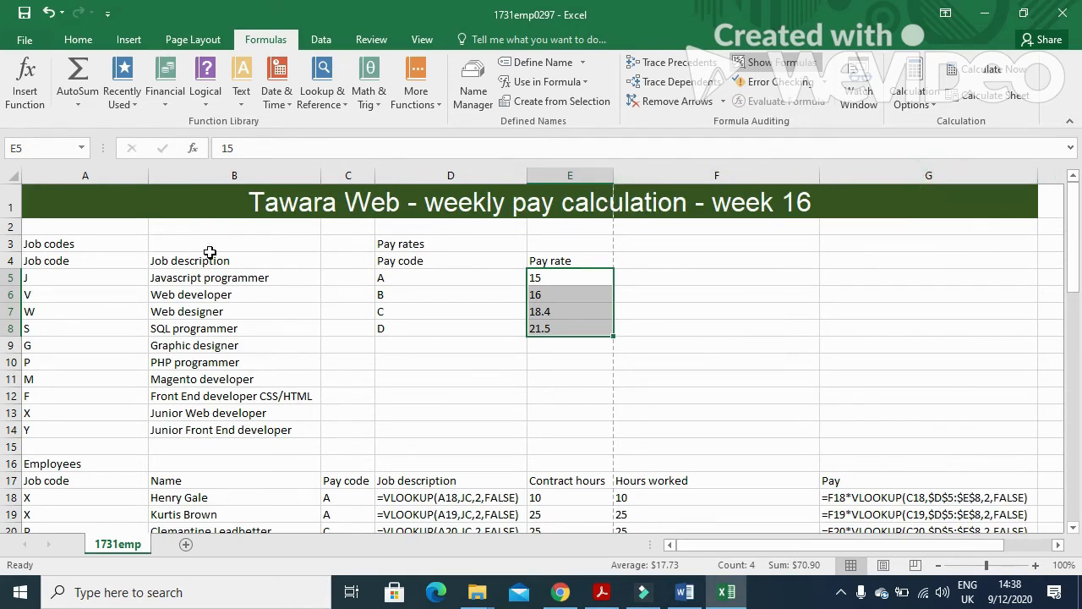
double_click(150, 175)
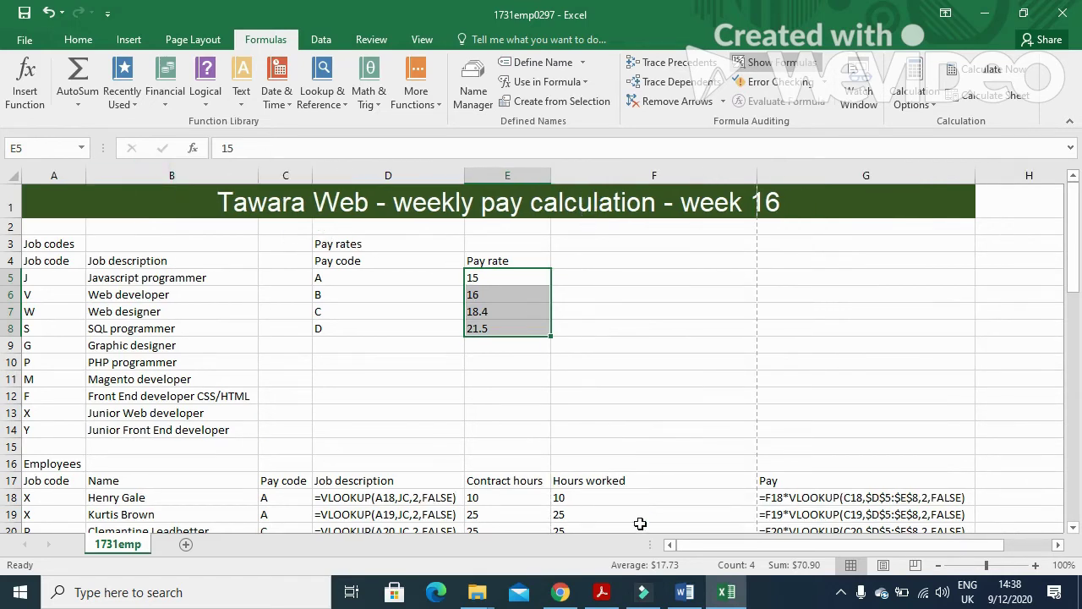
drag(1074, 257, 1076, 524)
drag(2, 544, 1062, 307)
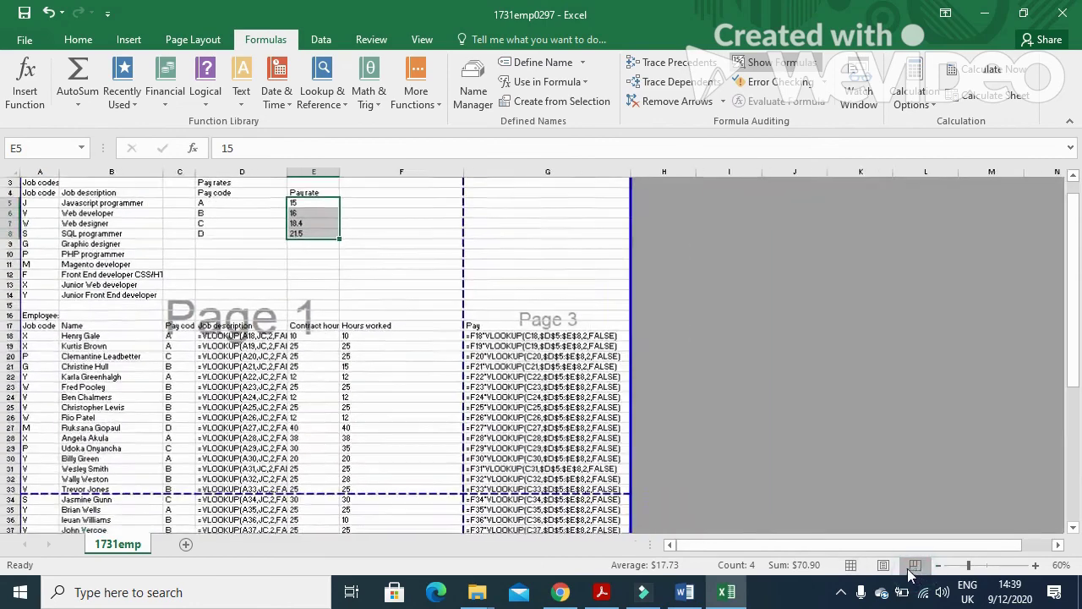
In Page Break Preview, remove the F/G column break and start page 2 at row 34.
click(915, 565)
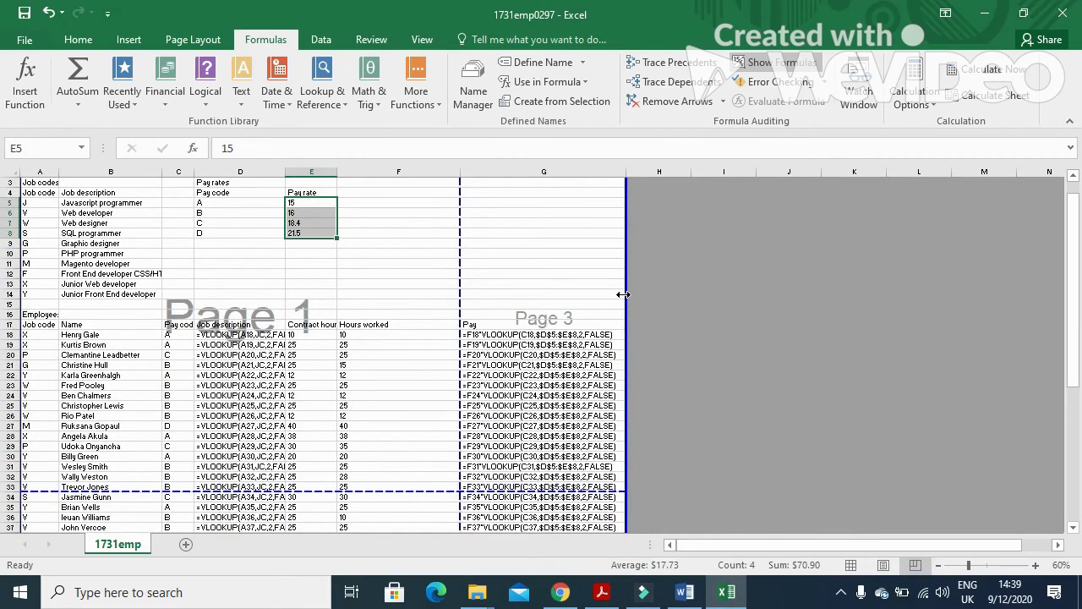
drag(623, 294, 617, 300)
scroll(594, 321, down, 8)
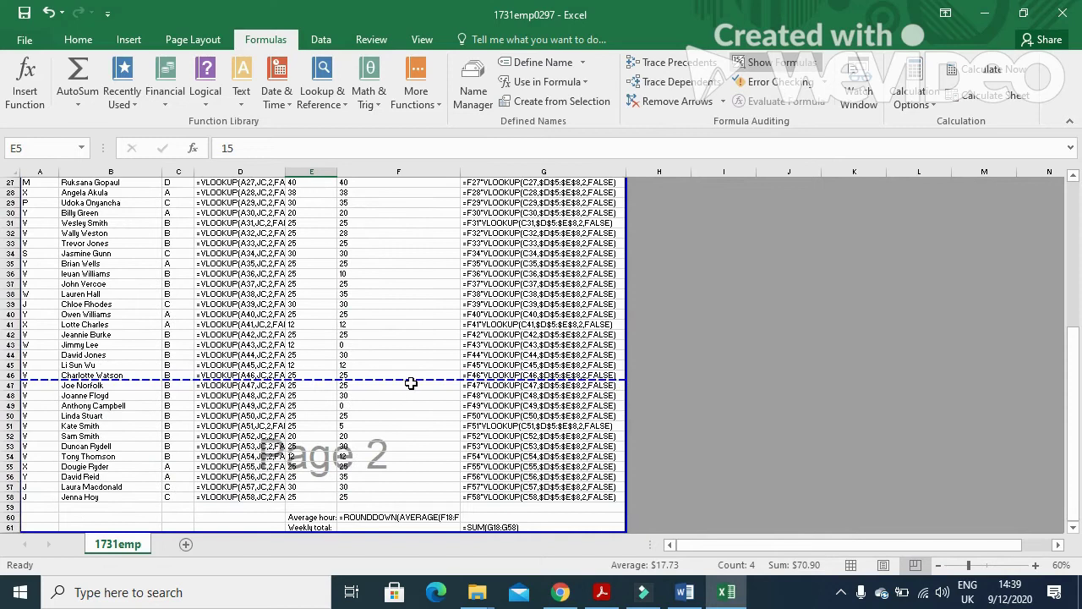
drag(412, 381, 420, 246)
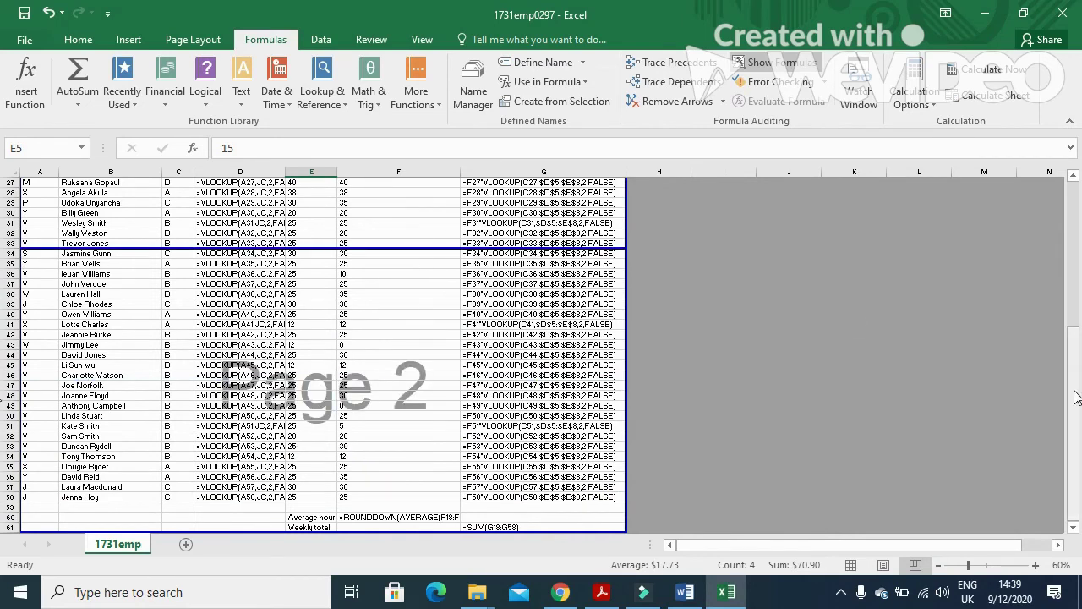
drag(1073, 348, 1072, 314)
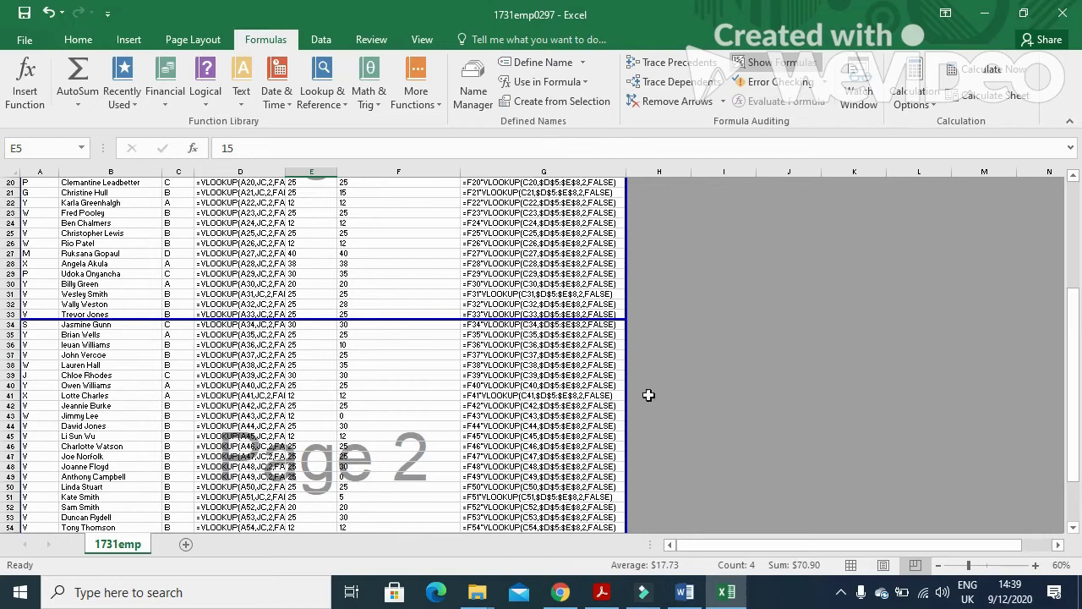
From print preview, turn on Row and column headings in Page Setup's Sheet tab.
click(25, 40)
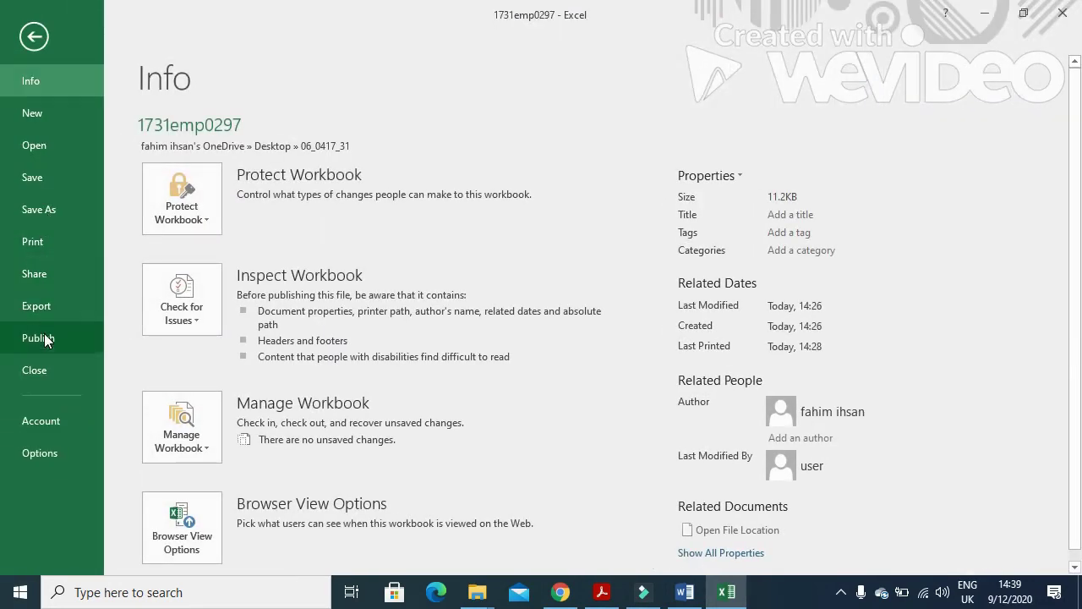
click(33, 242)
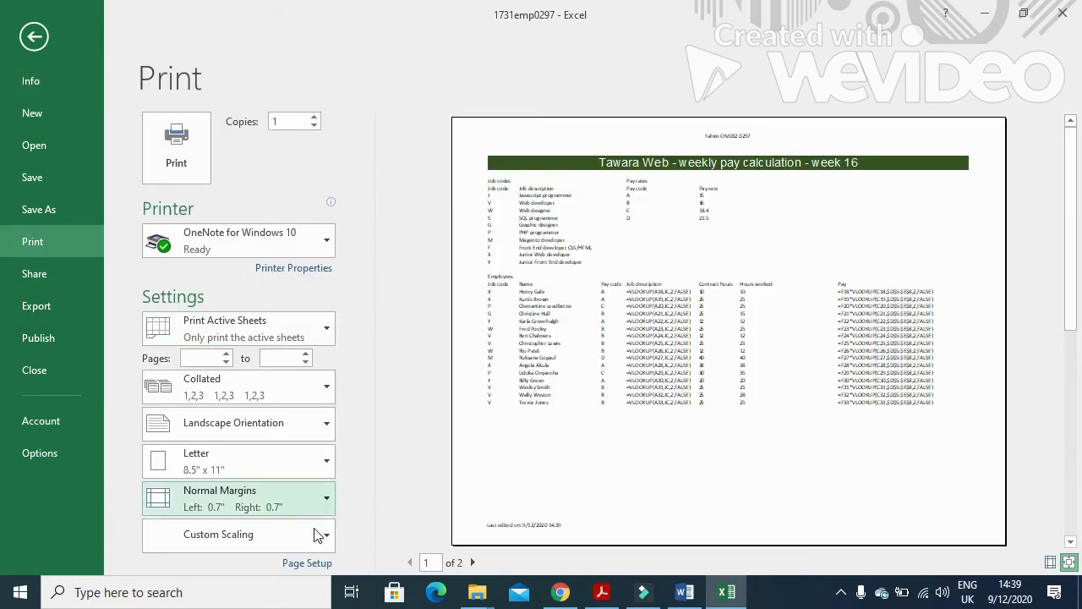
click(309, 564)
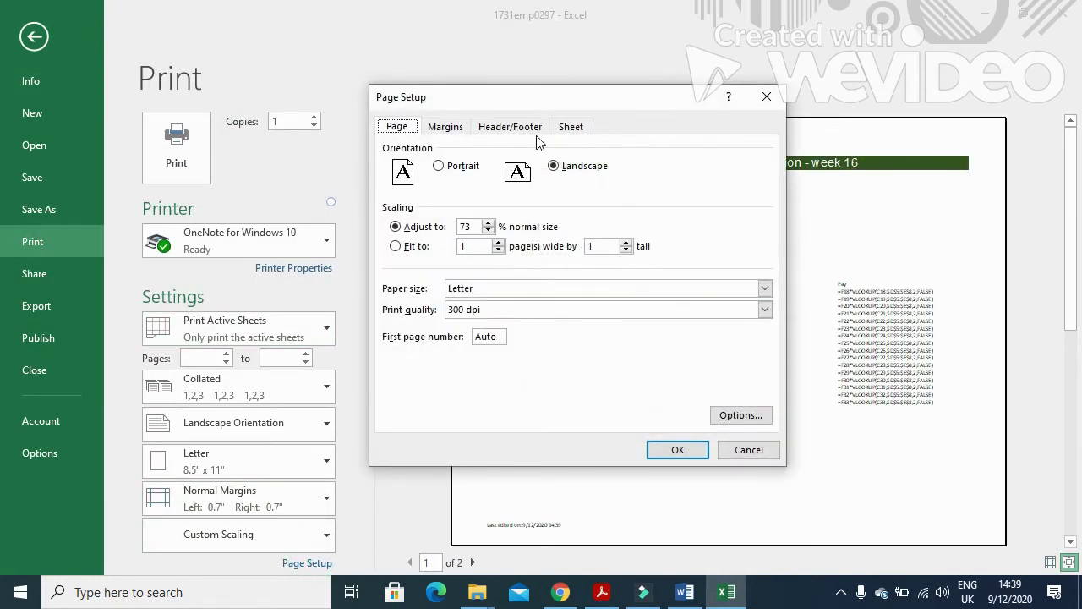
click(571, 127)
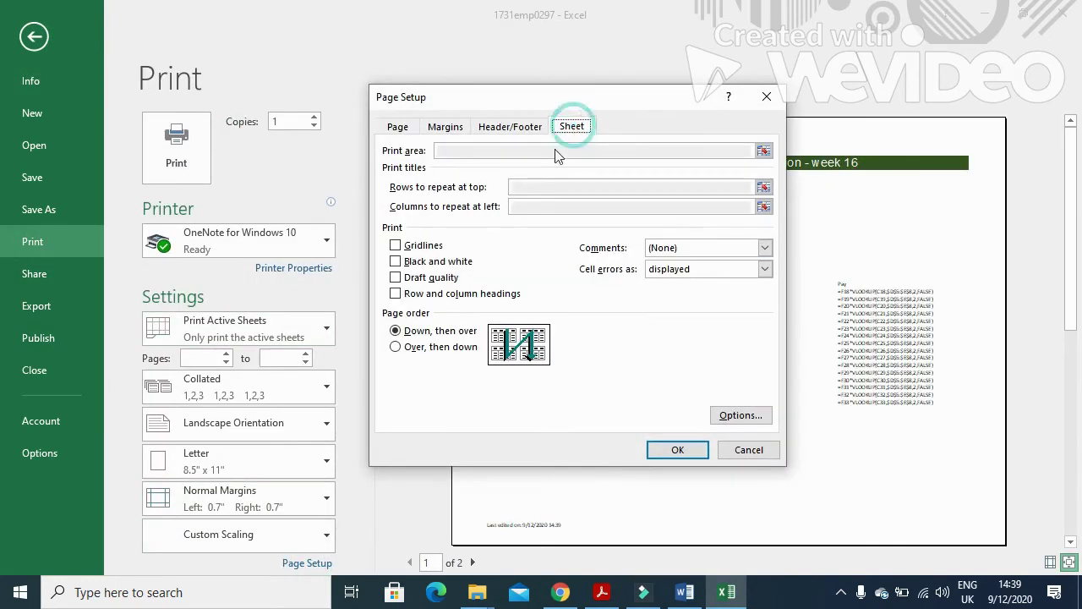
click(394, 294)
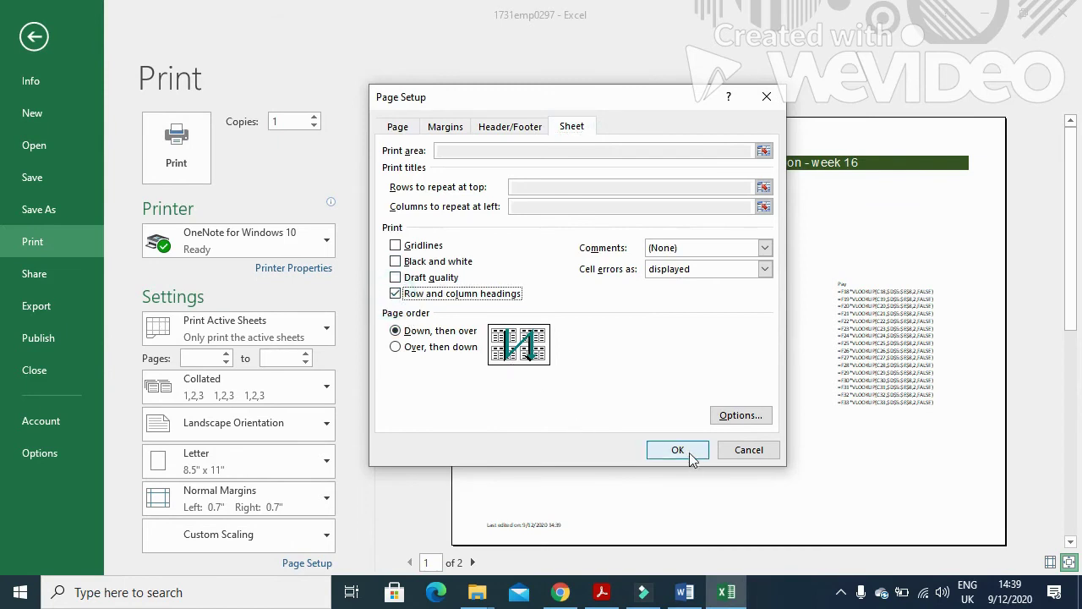
click(687, 451)
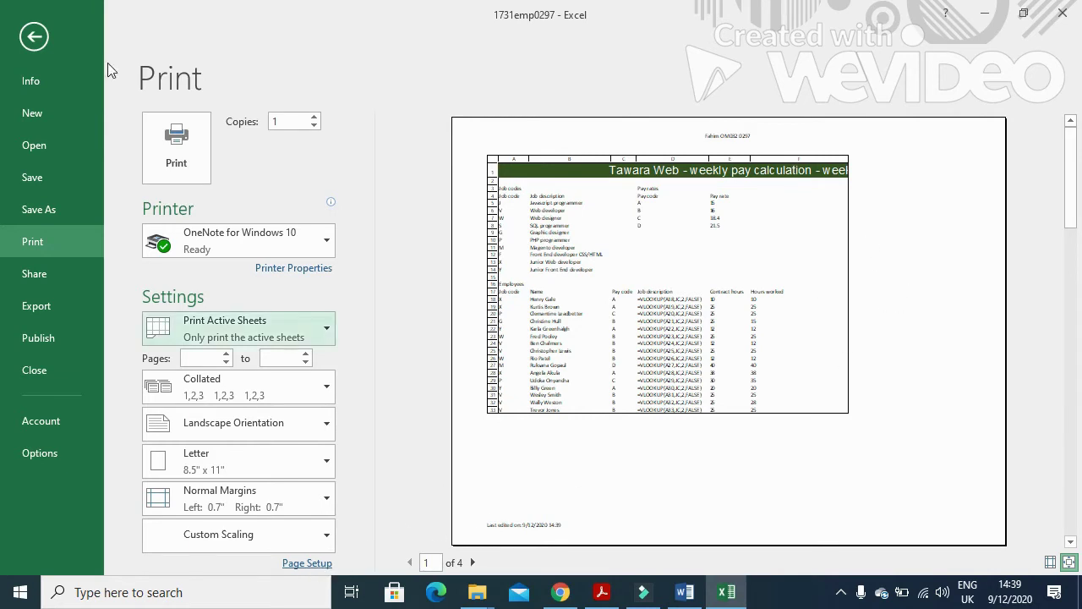
Back in the worksheet, drag the vertical page break past column G.
click(34, 34)
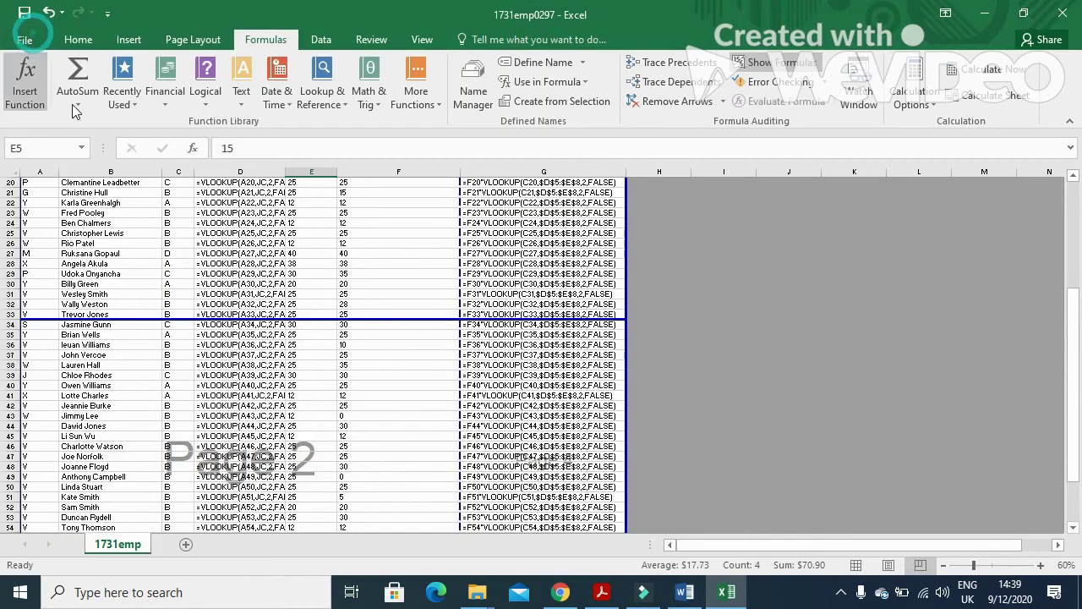
click(455, 262)
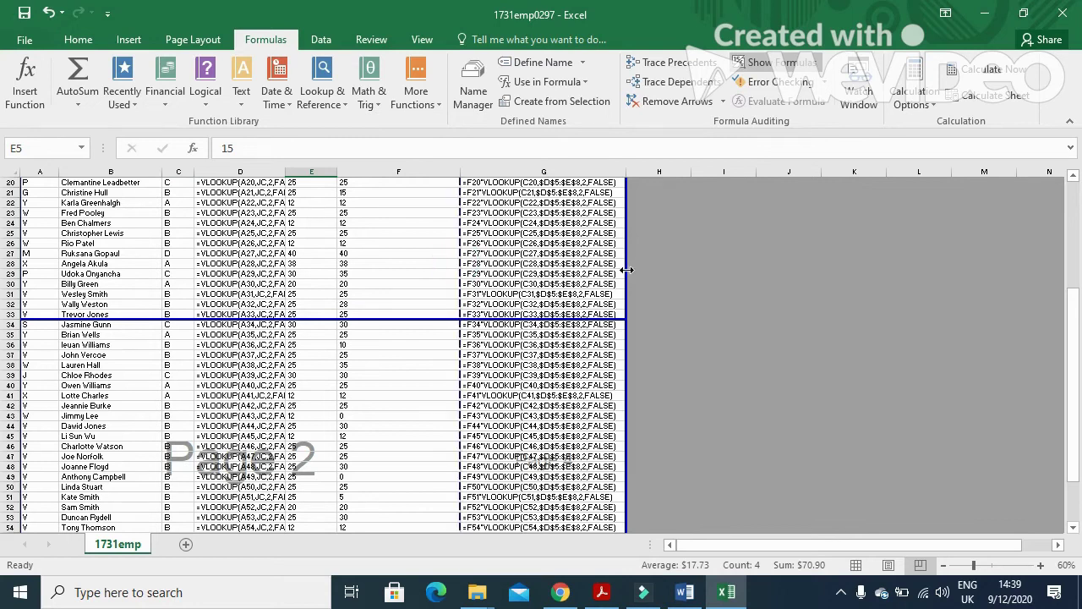
drag(626, 269, 626, 272)
Check the 2-page formulas print preview, then return and select cell F9.
click(24, 40)
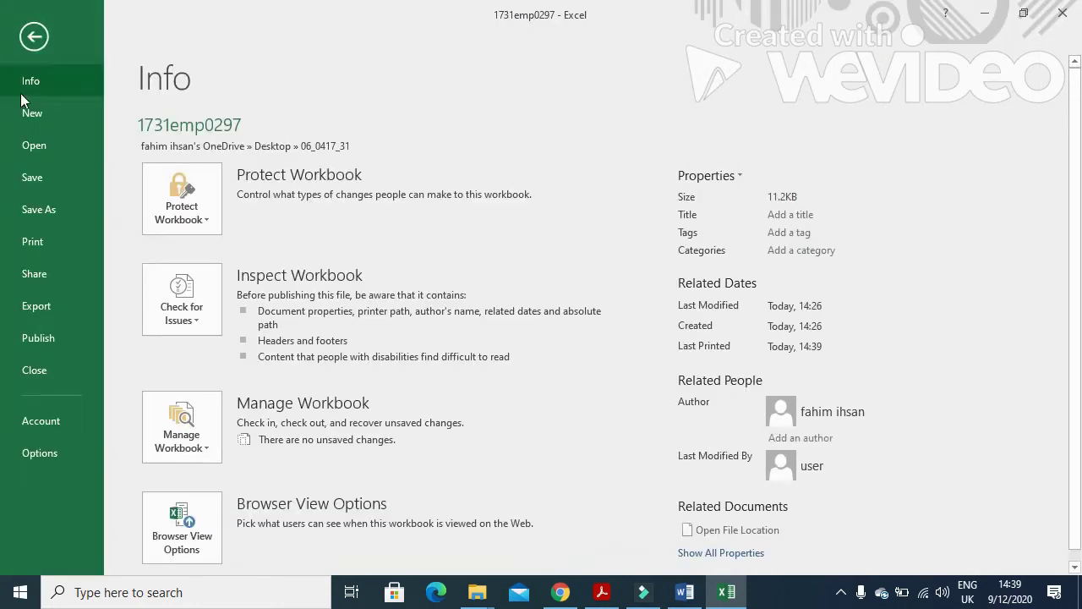
click(46, 240)
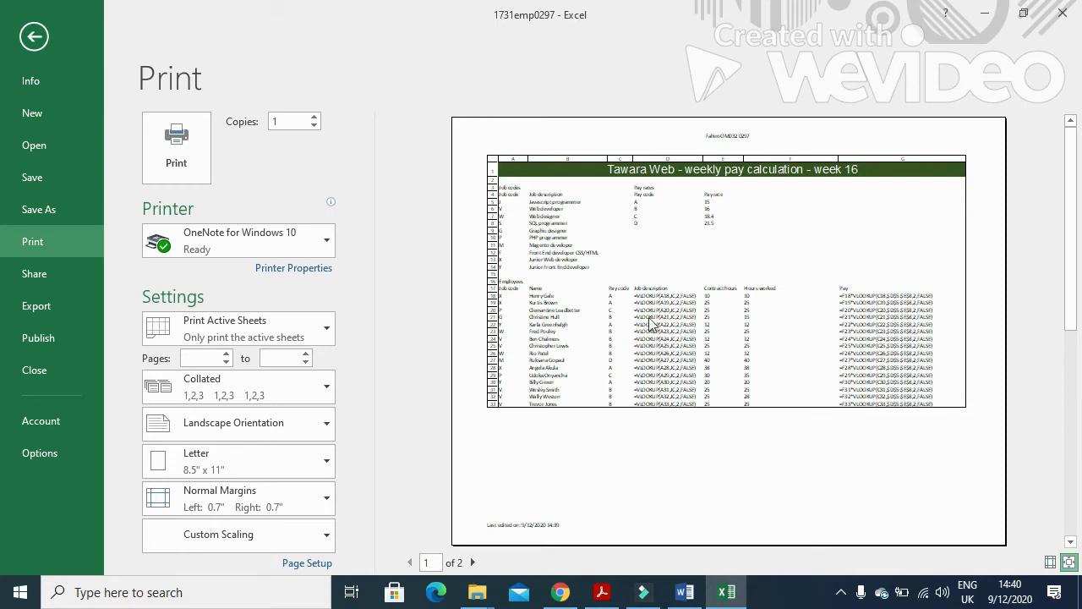
click(34, 37)
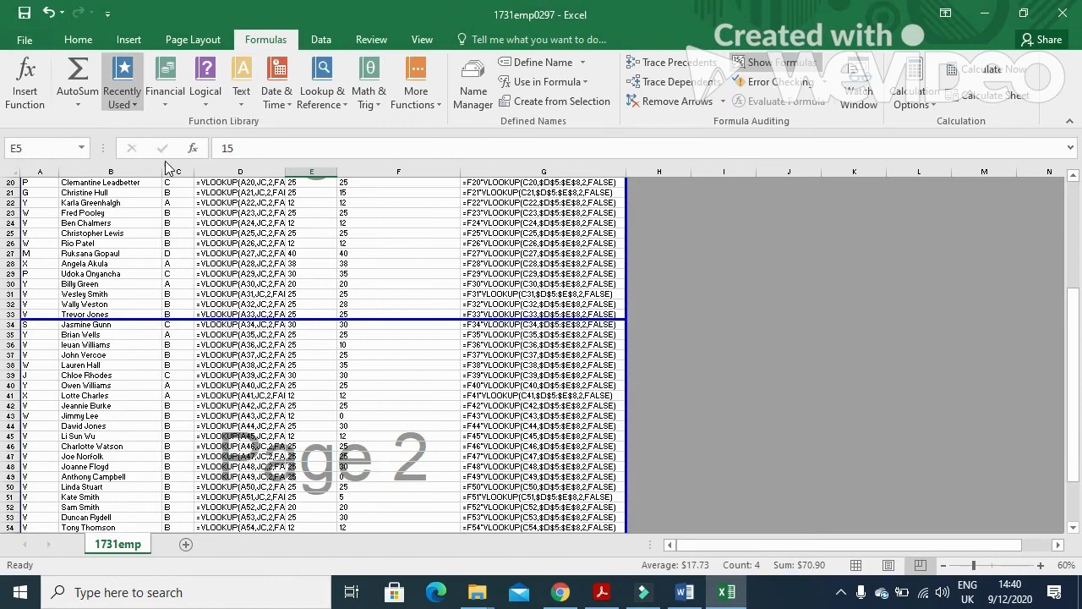
scroll(276, 357, up, 5)
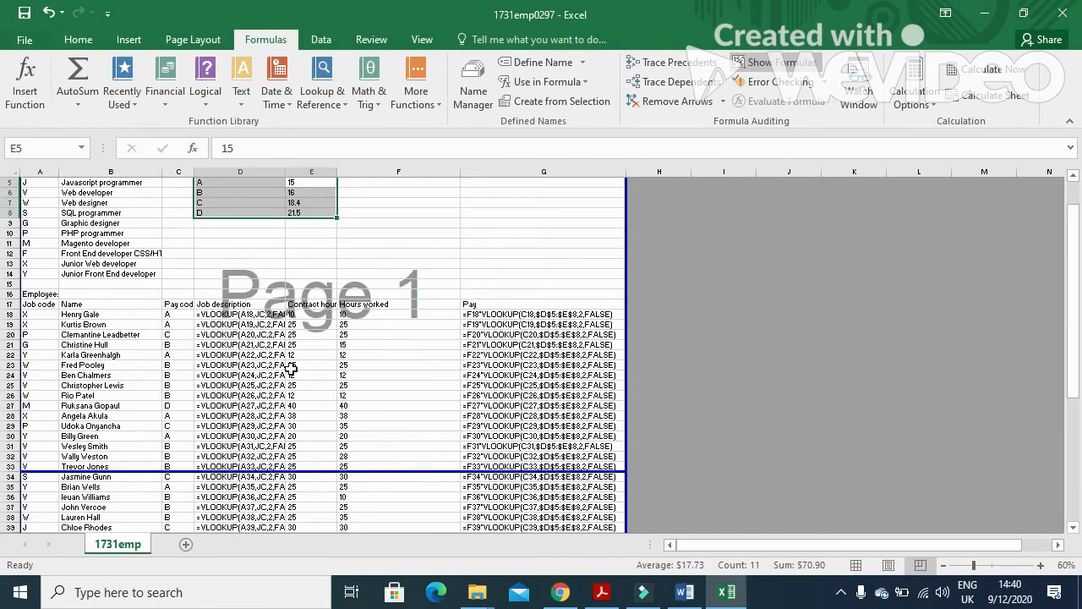
click(389, 224)
scroll(148, 372, up, 2)
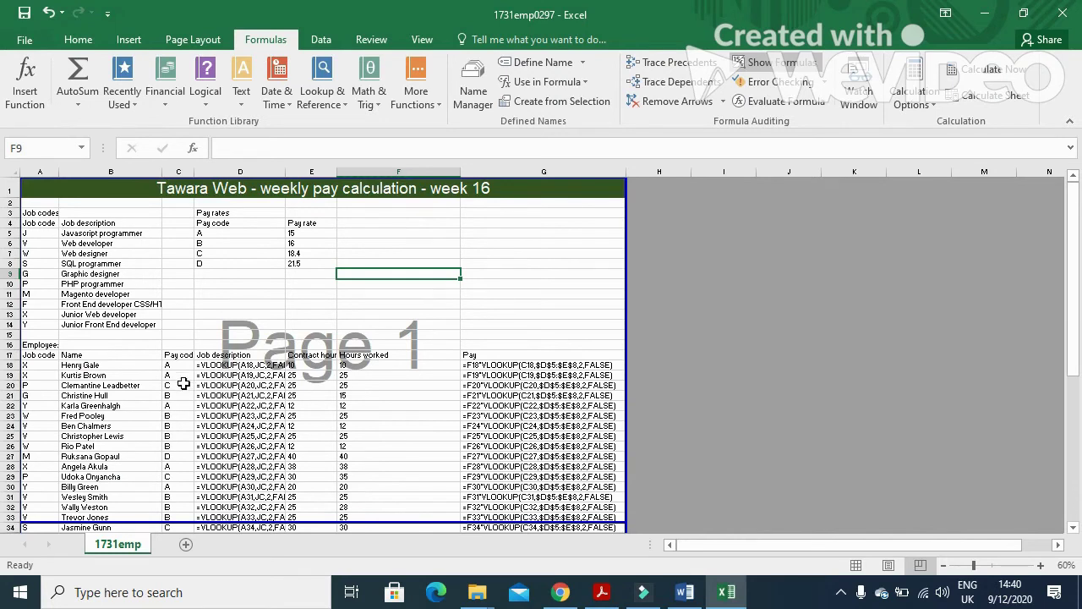
Return to Normal view showing calculated values, and AutoFit columns B and A.
click(856, 564)
click(761, 63)
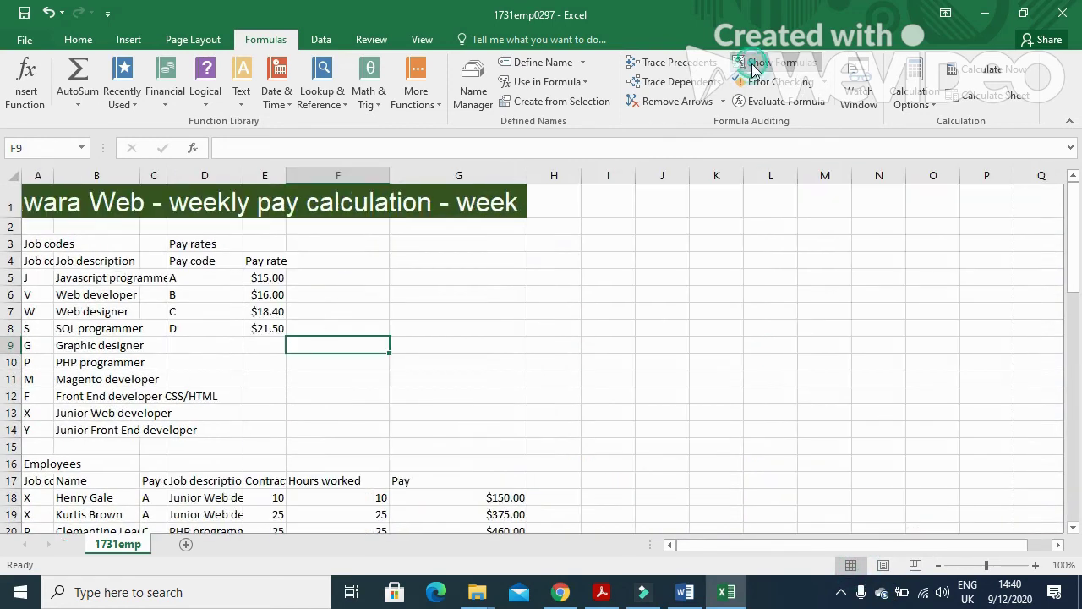
double_click(139, 169)
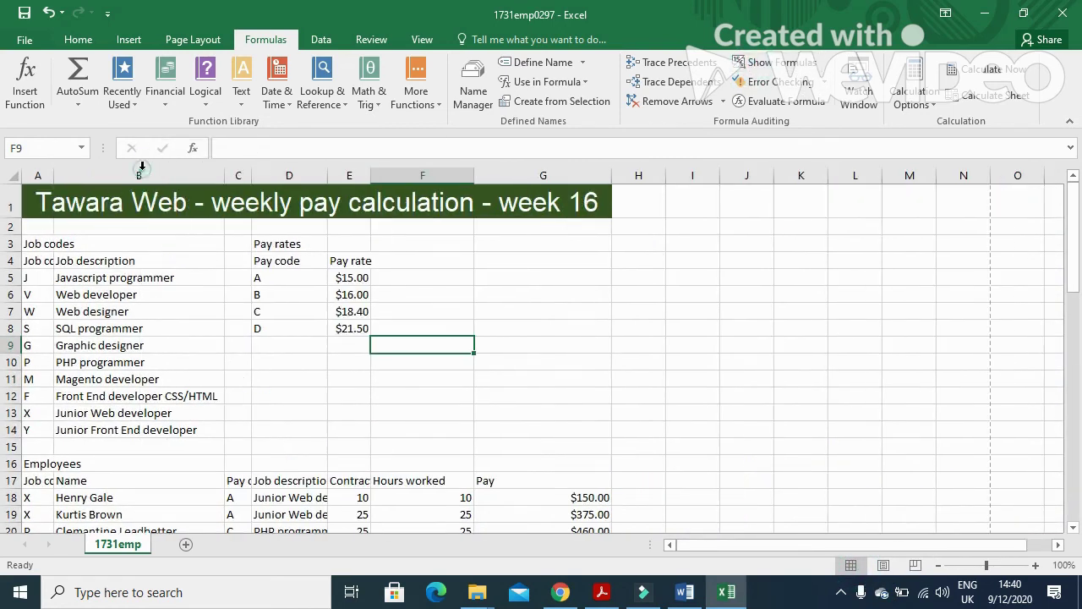
double_click(54, 169)
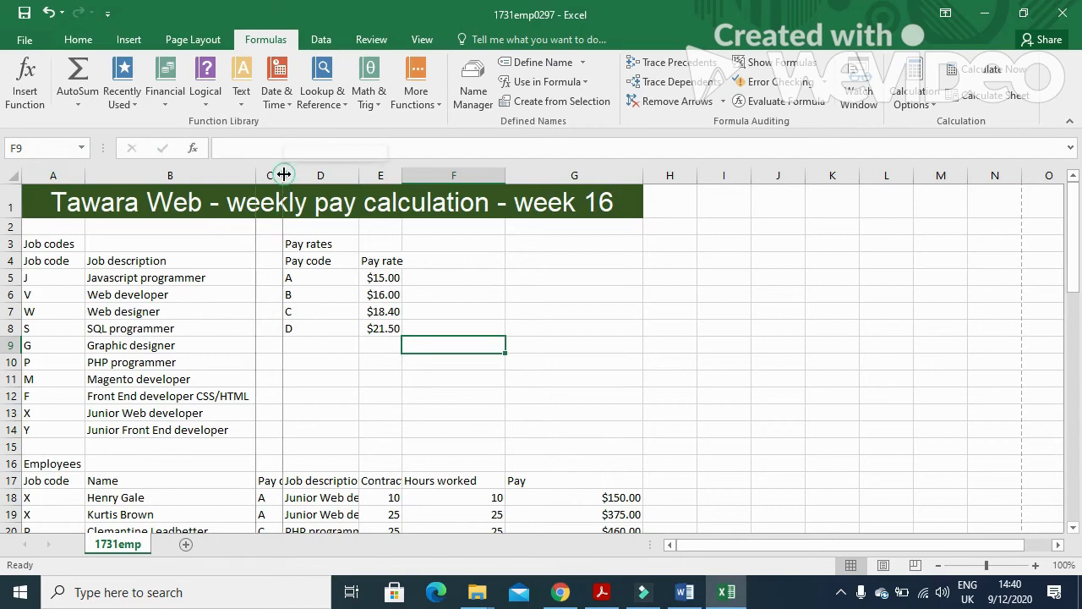
AutoFit columns C to G to their headings and pay amounts, then bring up the exam paper.
double_click(283, 175)
double_click(383, 172)
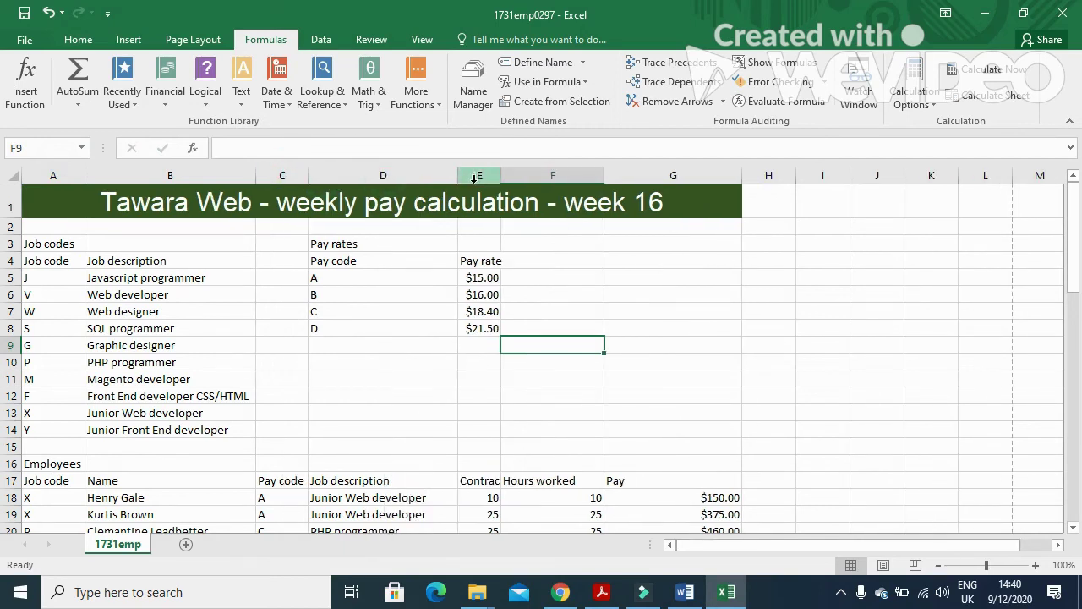
drag(502, 174, 502, 173)
double_click(502, 174)
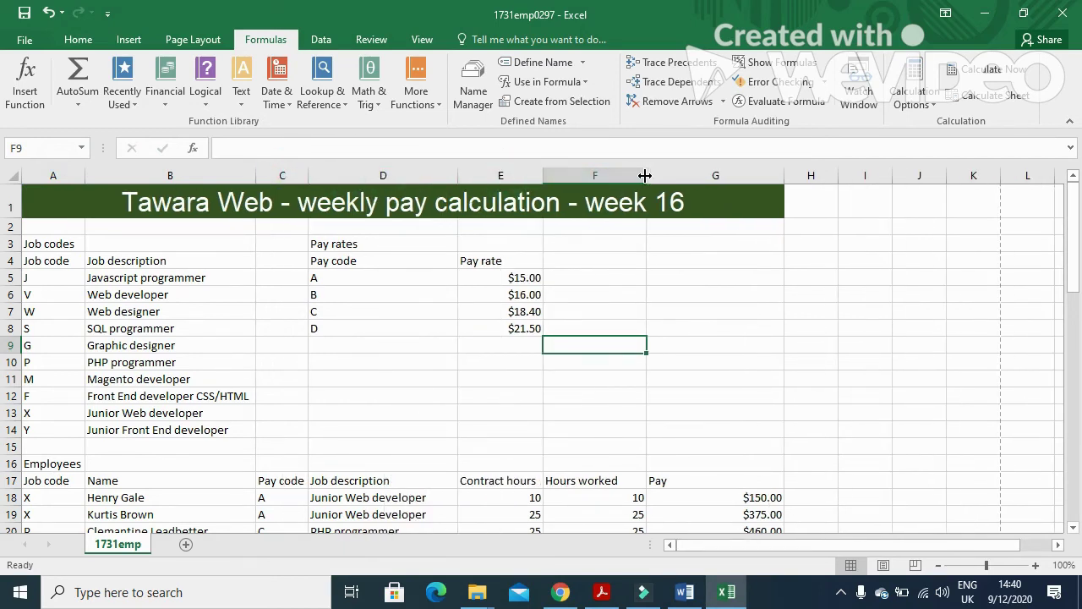
double_click(646, 173)
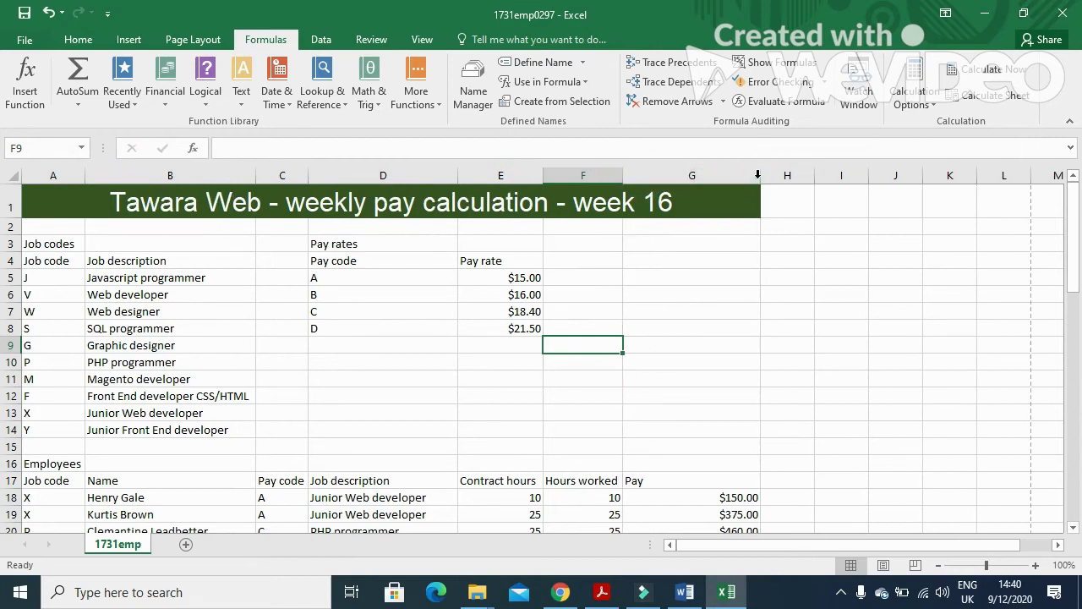
double_click(758, 175)
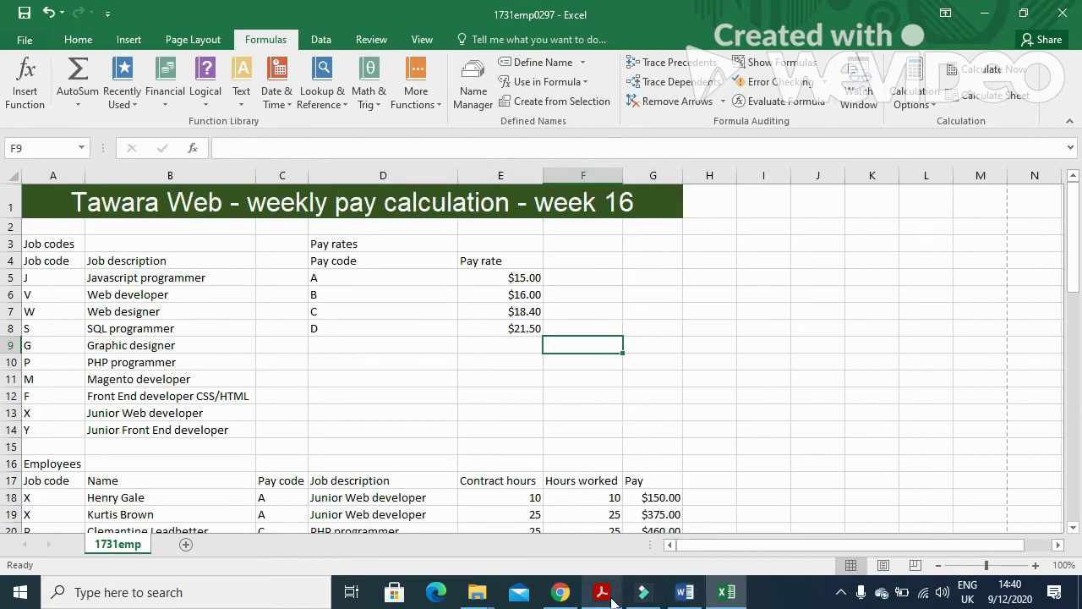
click(602, 592)
Mark question 20's printing instruction in the exam paper and return to Excel.
scroll(534, 457, down, 4)
scroll(534, 457, down, 3)
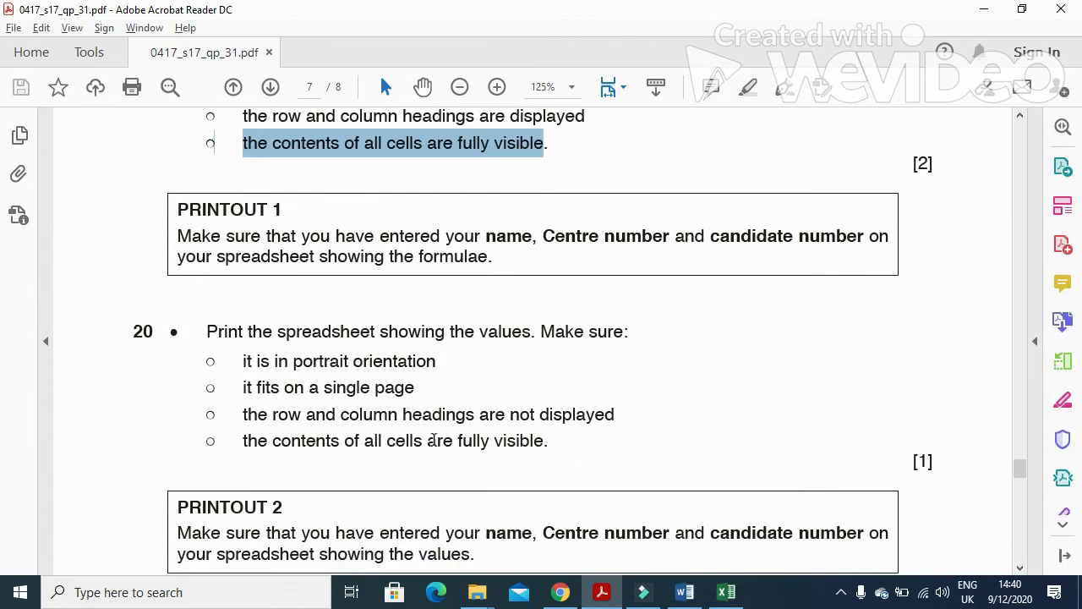
drag(206, 331, 624, 331)
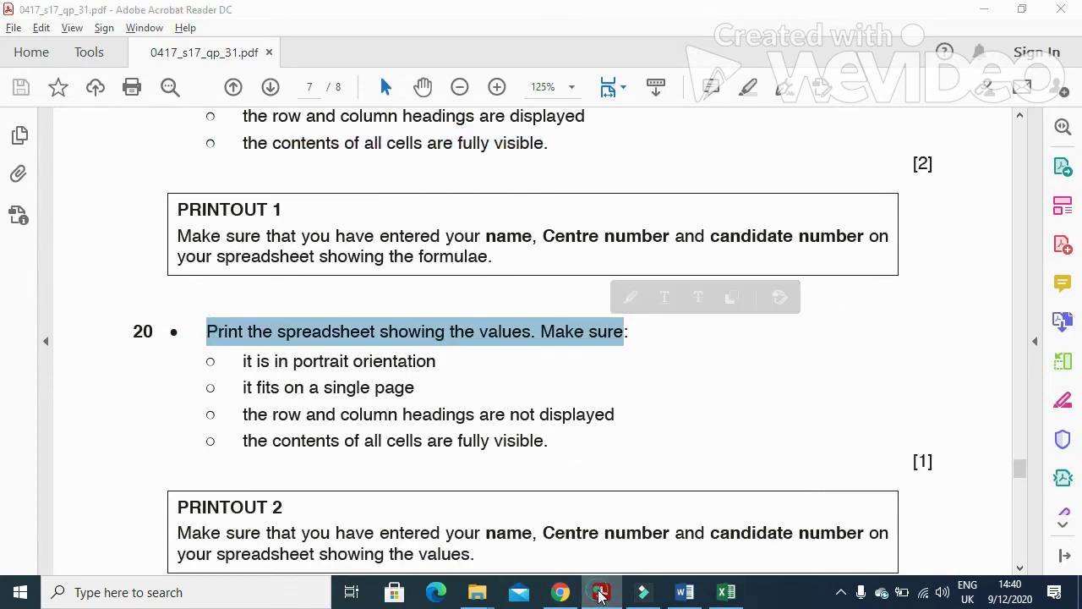
click(727, 592)
Set the pay sheet's page orientation to portrait.
click(210, 39)
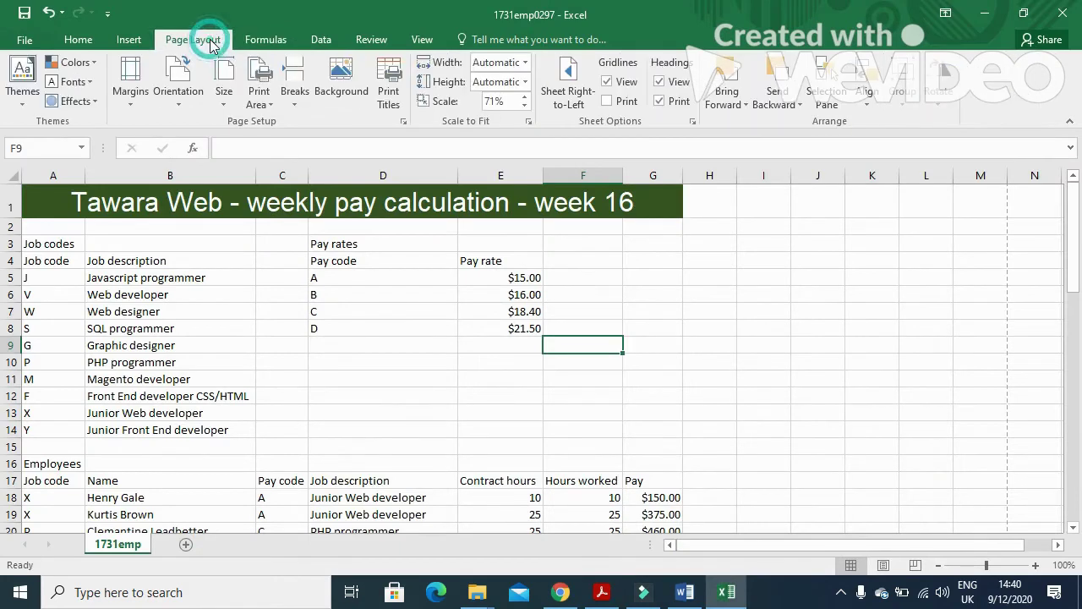
click(184, 105)
click(210, 131)
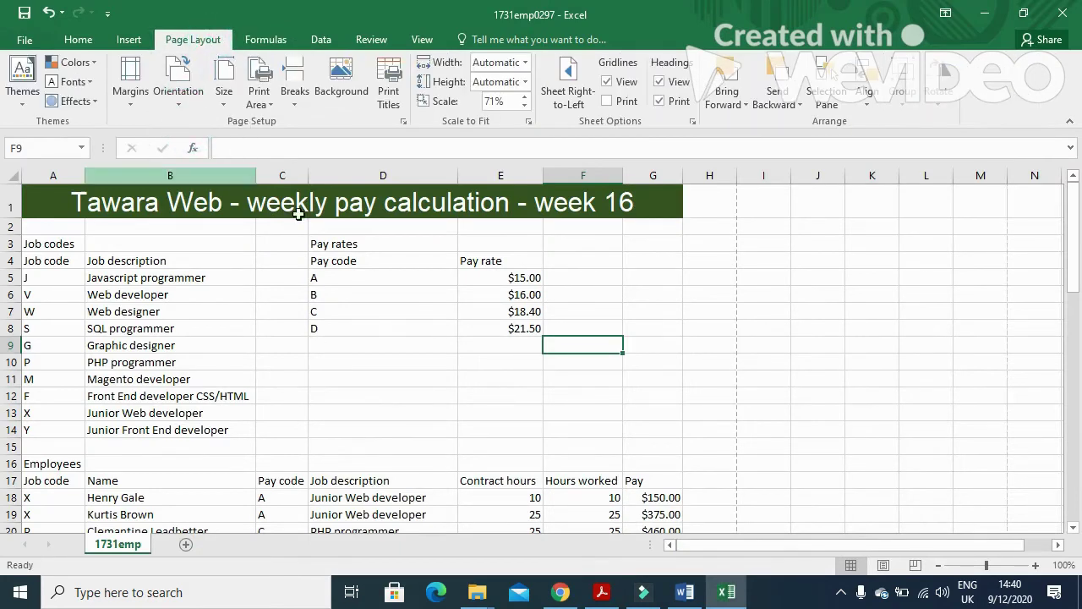
Mark the exam paper's row and column headings requirement, then return to Excel.
click(603, 593)
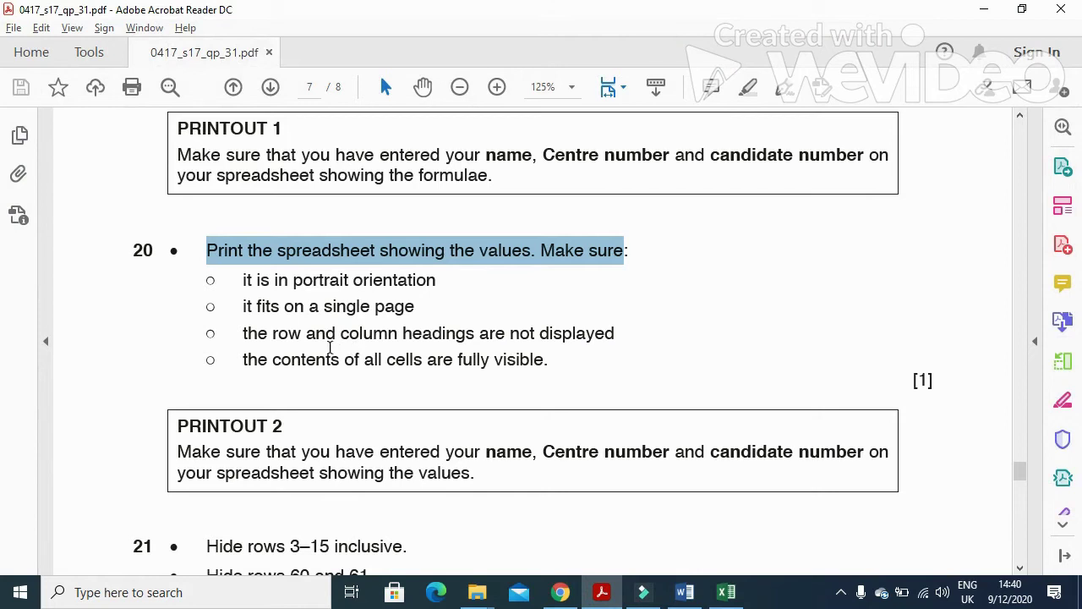
drag(286, 337, 476, 342)
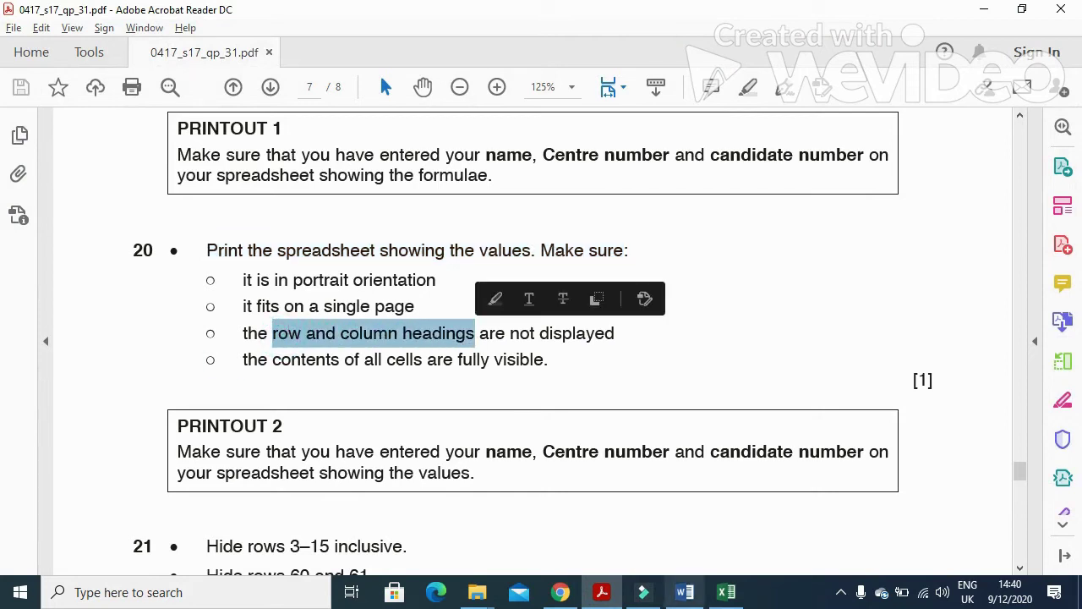
click(603, 592)
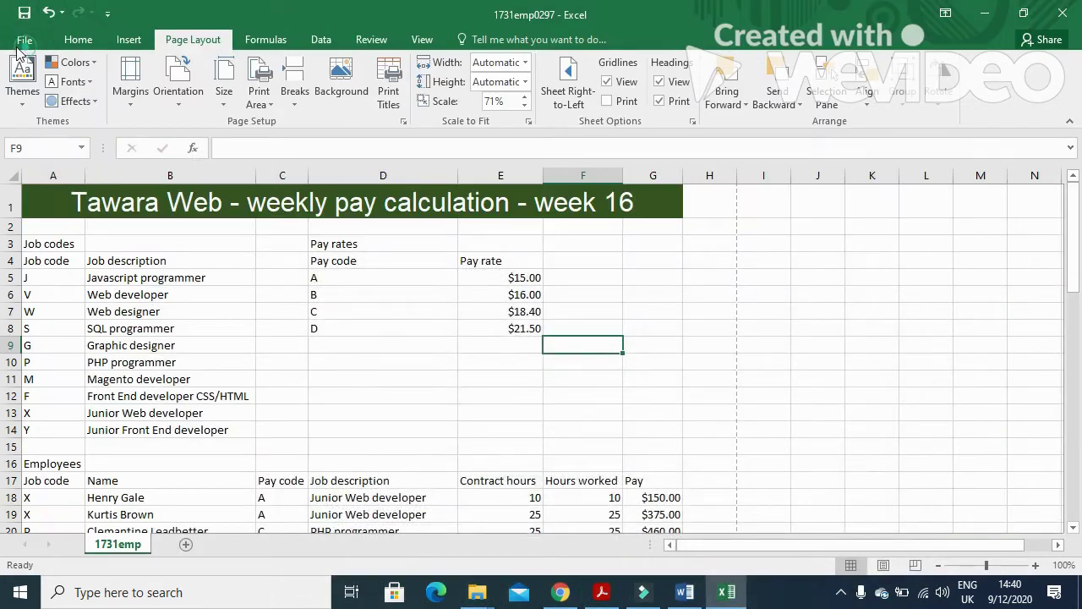
Untick Row and column headings in Page Setup's Sheet tab, then return to the worksheet.
click(15, 43)
click(34, 242)
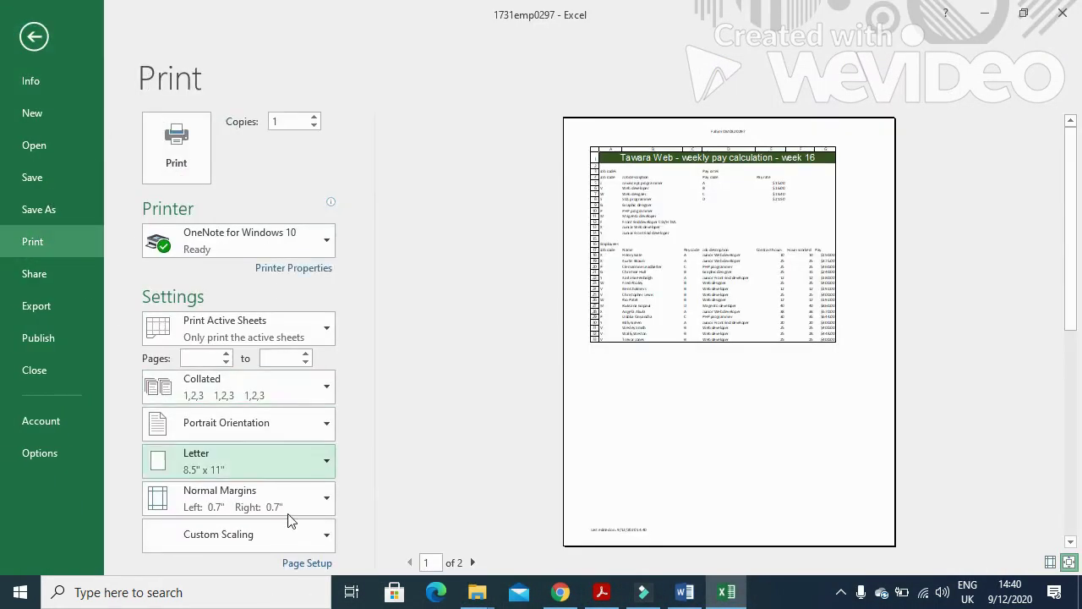
click(308, 562)
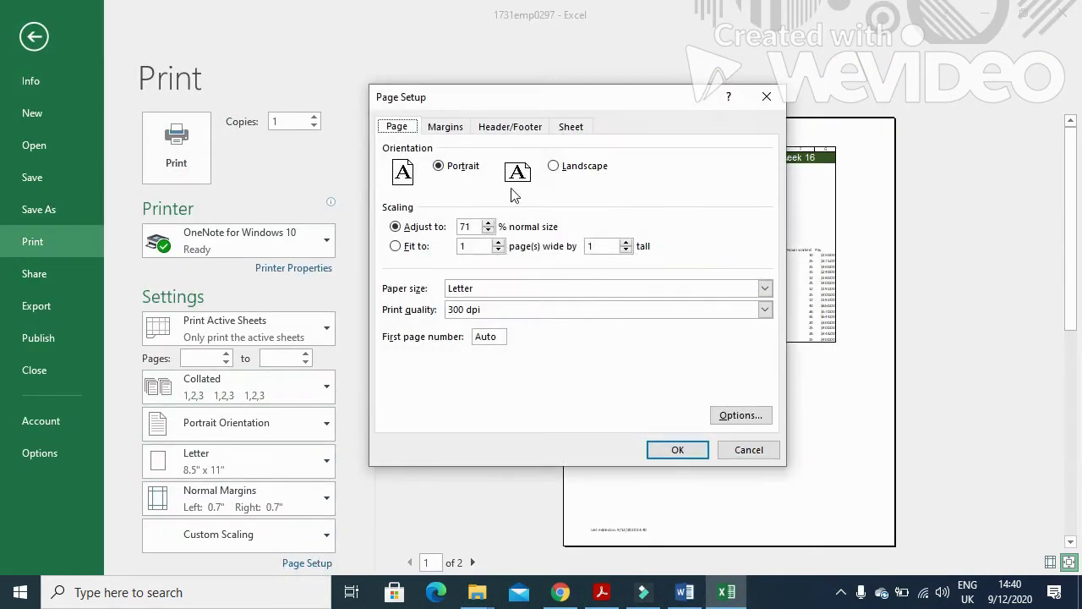
click(570, 126)
click(394, 293)
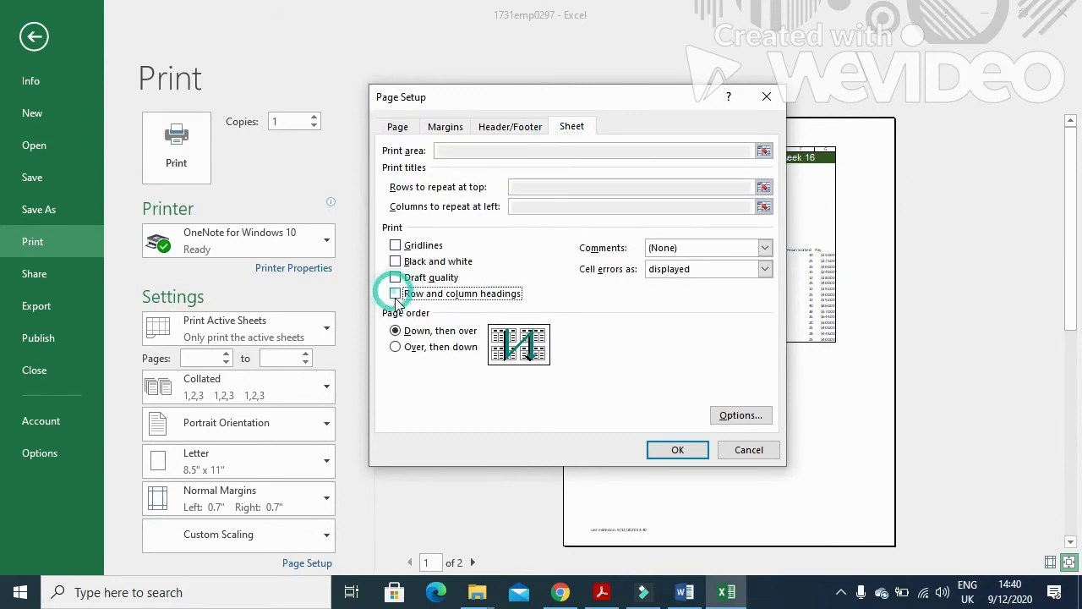
click(677, 448)
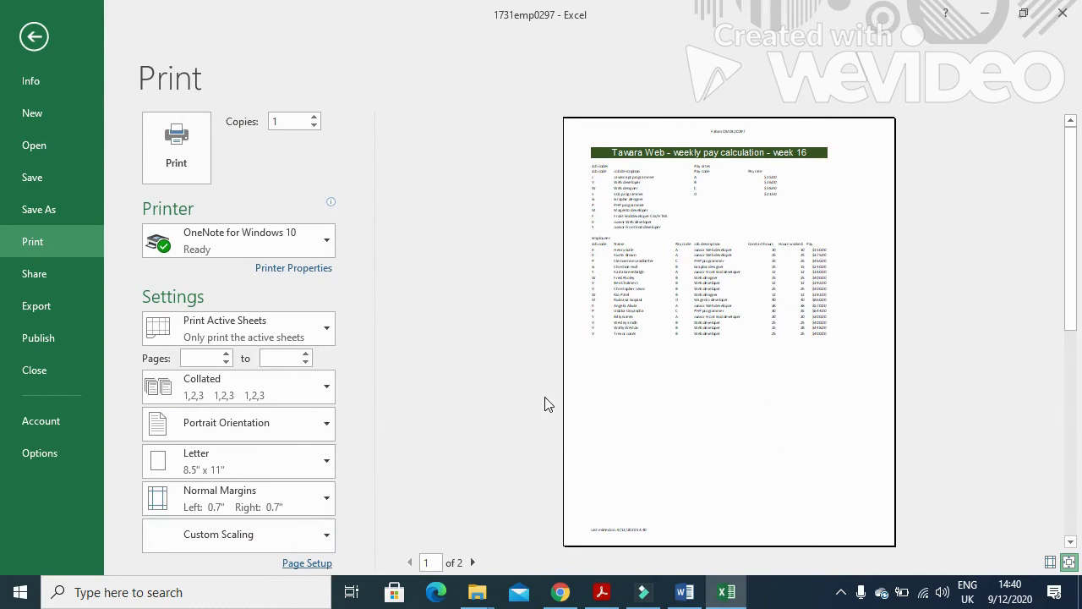
click(34, 37)
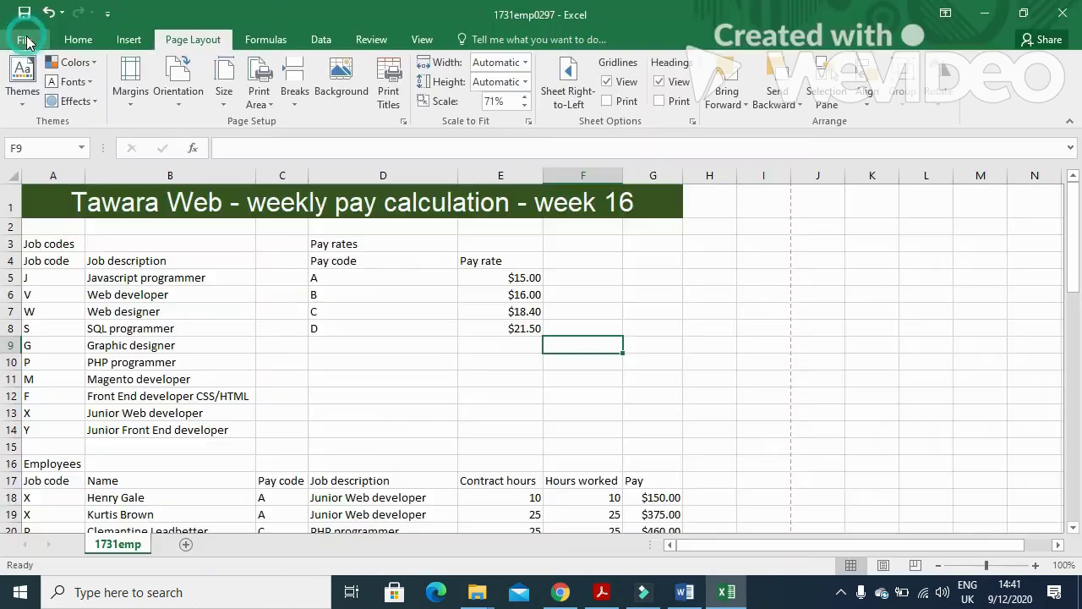
In Page Break Preview, move the first page break down so page 1 ends at row 47.
click(915, 565)
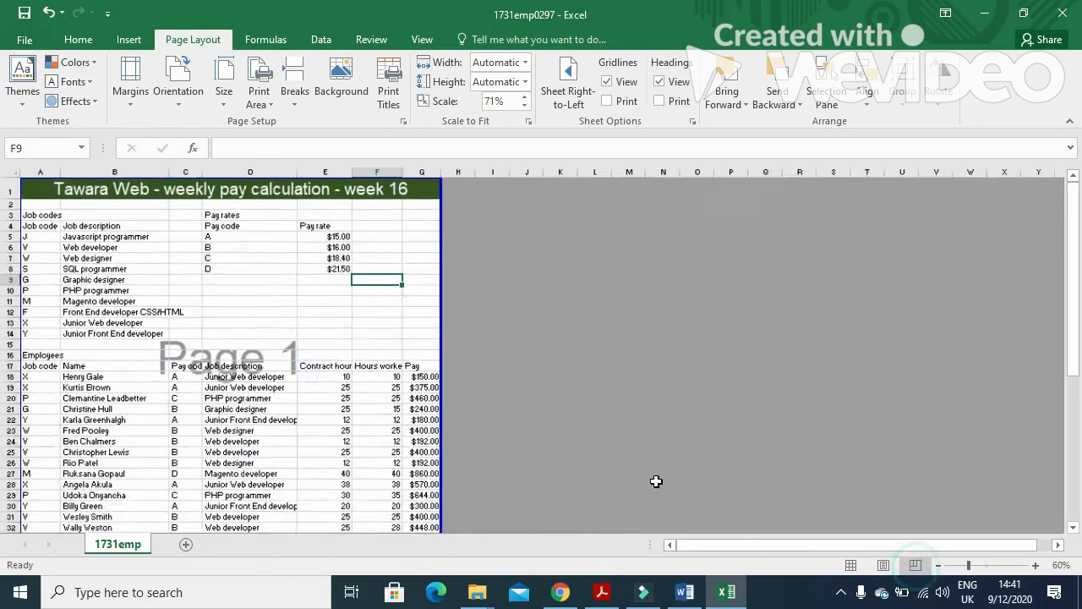
scroll(473, 412, down, 5)
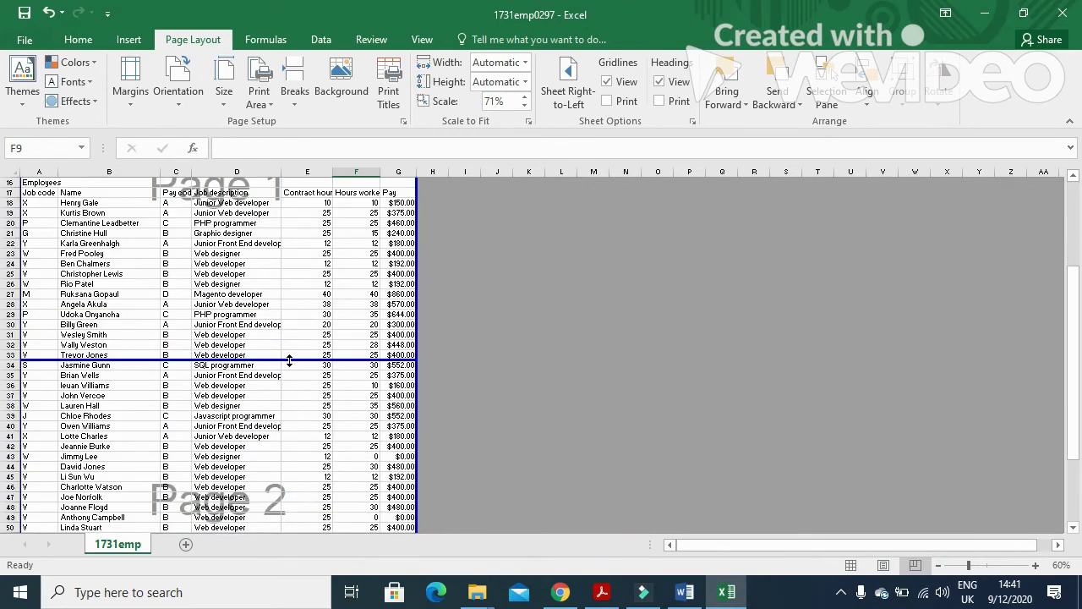
scroll(290, 358, down, 4)
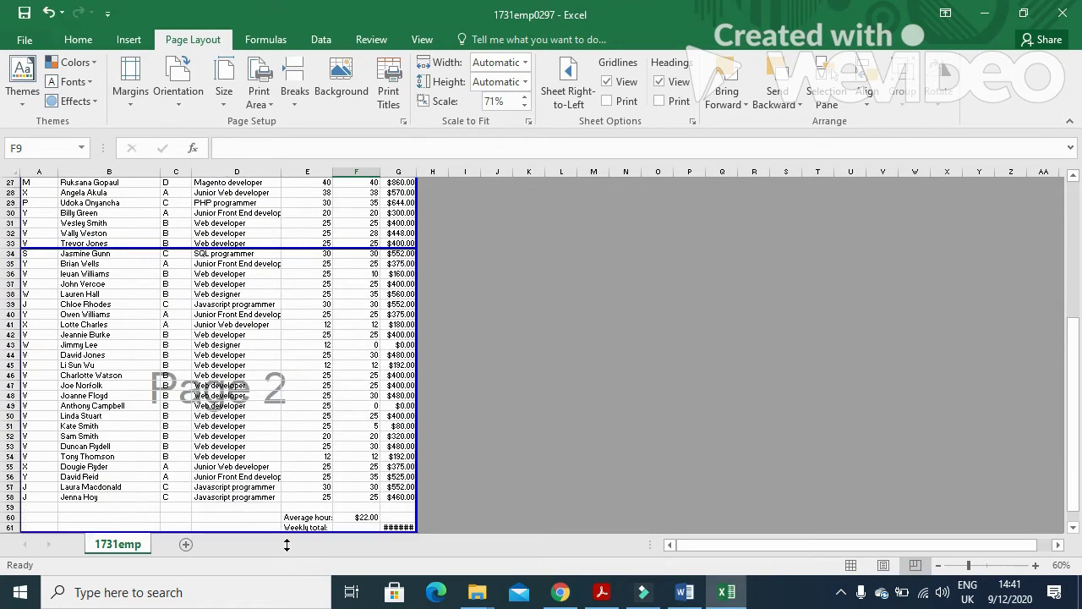
mouse_move(294, 375)
mouse_down()
mouse_move(289, 332)
mouse_move(290, 381)
mouse_up()
drag(1075, 329, 1076, 184)
drag(5, 185, 7, 238)
Preview the portrait printout, still two pages with rows 48–61 on page 2, then return.
click(25, 42)
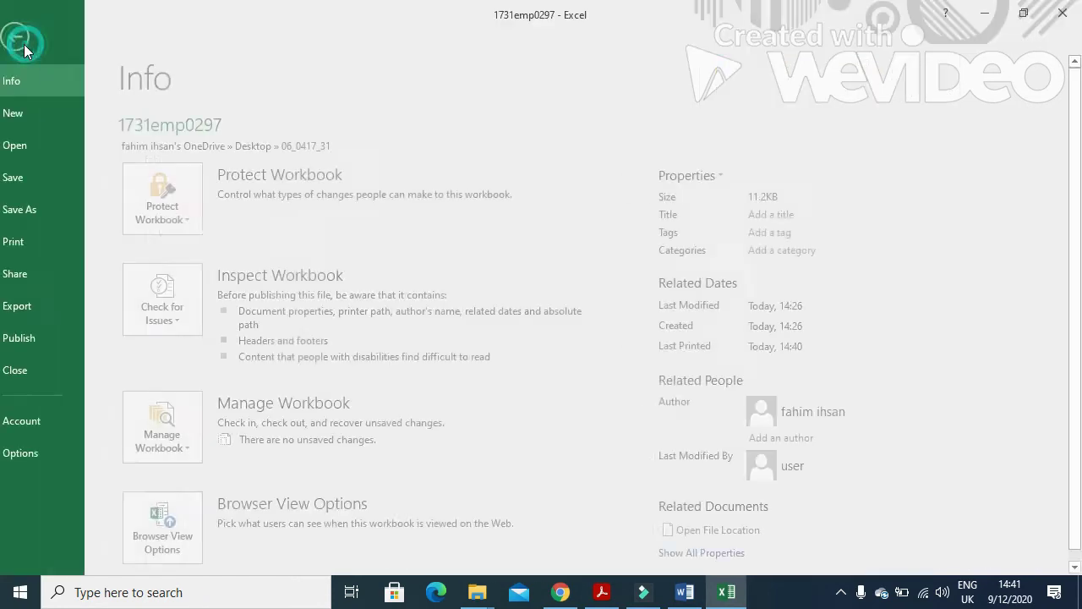
click(45, 254)
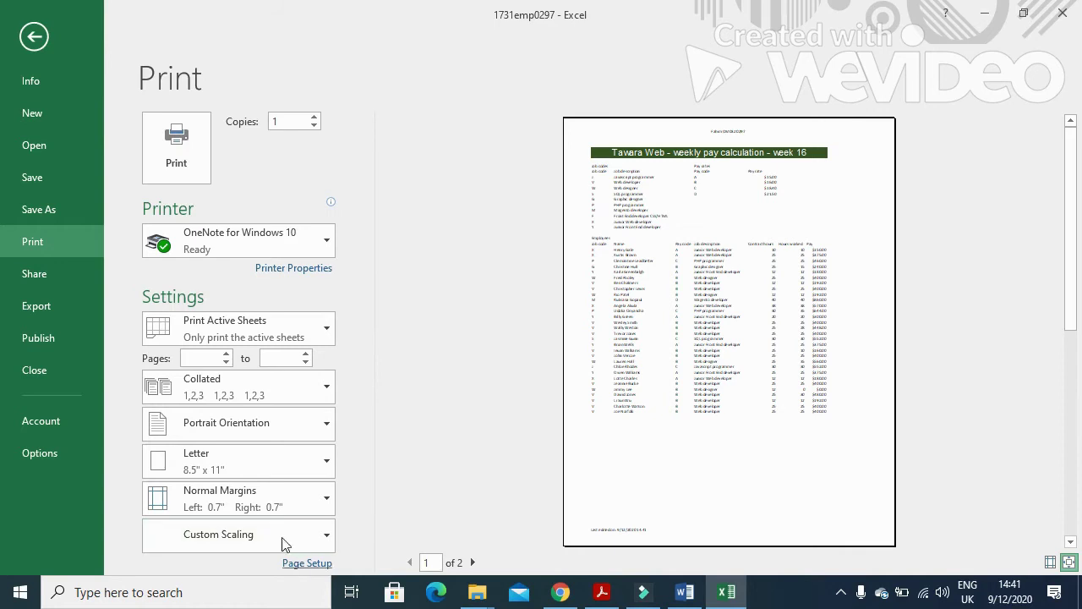
click(35, 38)
Remove the row 47/48 page break, widen column G for $15,101.00, and confirm a 1-of-1 preview.
scroll(296, 423, down, 3)
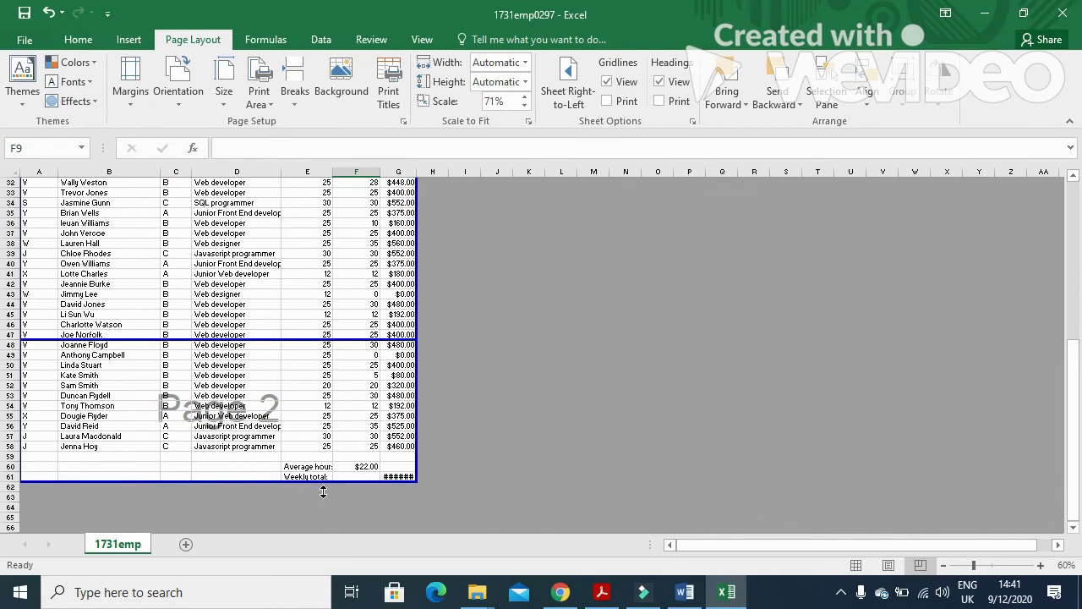
drag(327, 339, 327, 482)
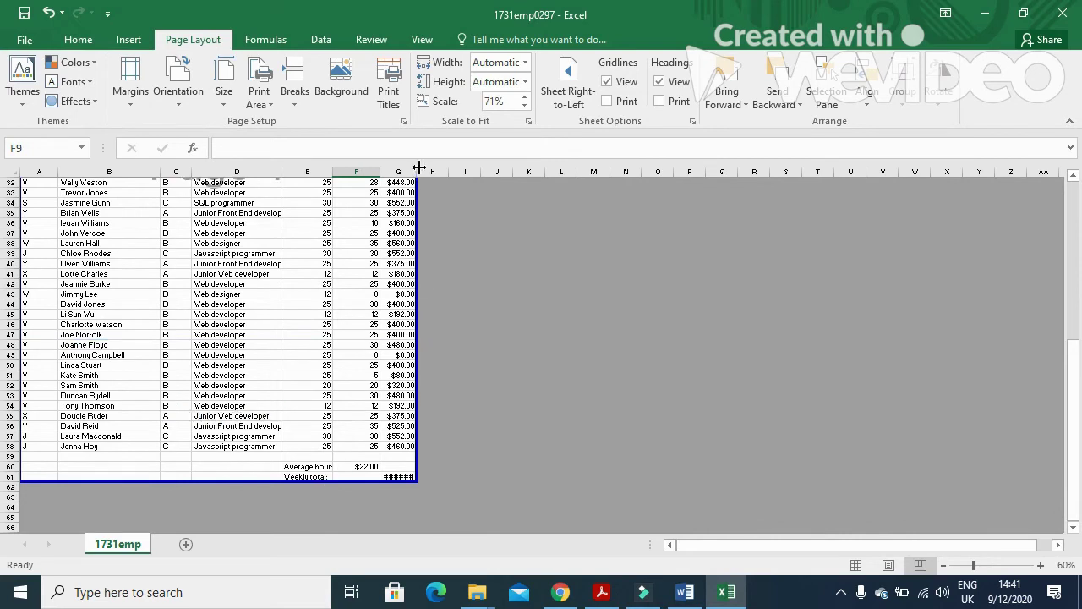
drag(417, 181, 418, 173)
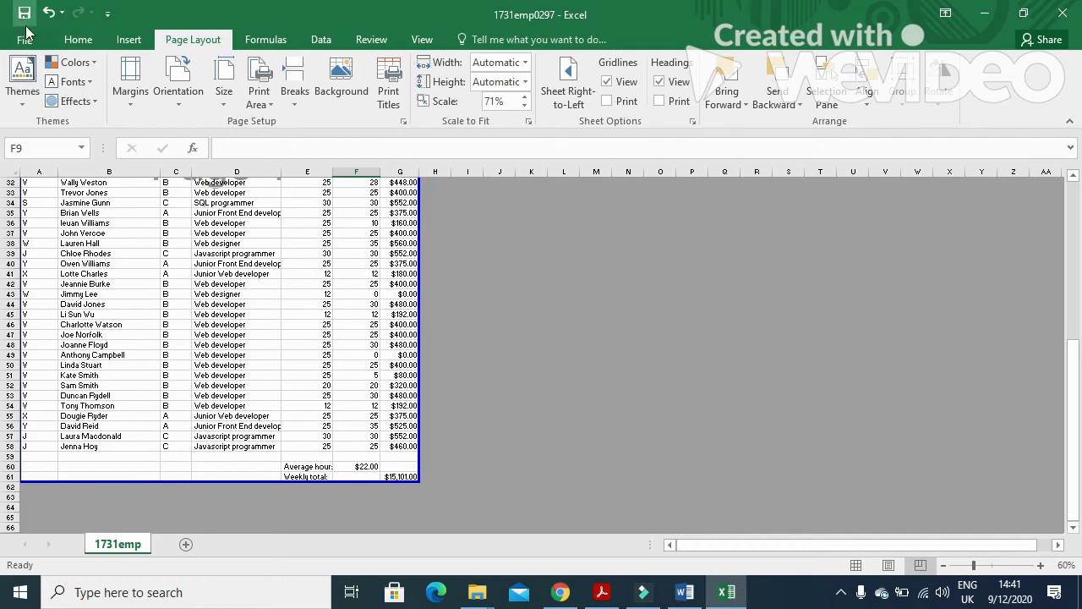
click(26, 35)
click(59, 241)
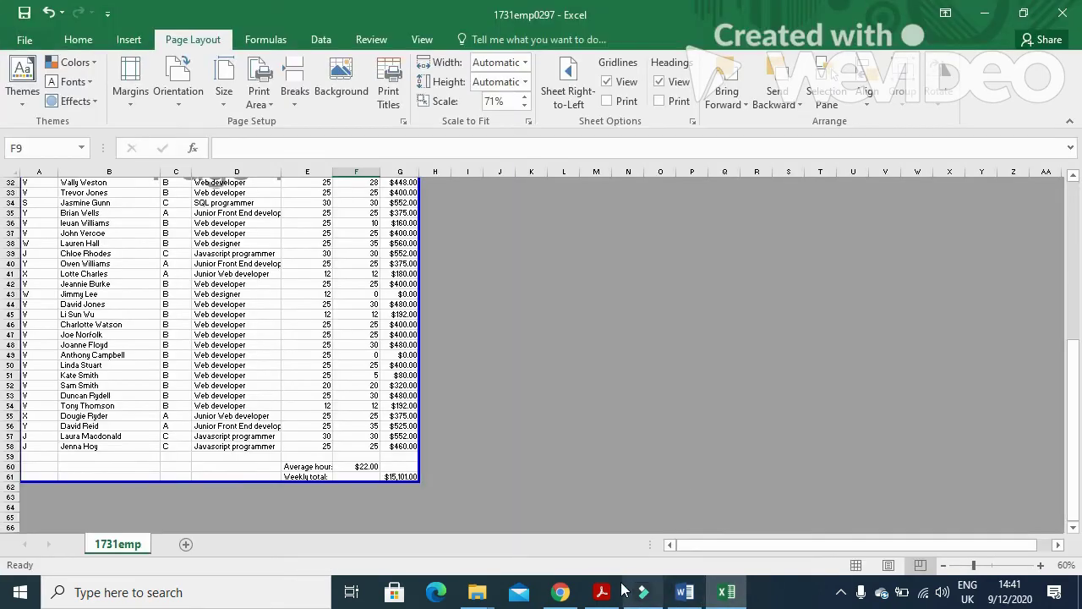
Read question 21 in the exam PDF, marking the instruction to hide rows 3–15.
click(602, 576)
scroll(573, 446, down, 4)
drag(201, 261, 409, 262)
click(722, 592)
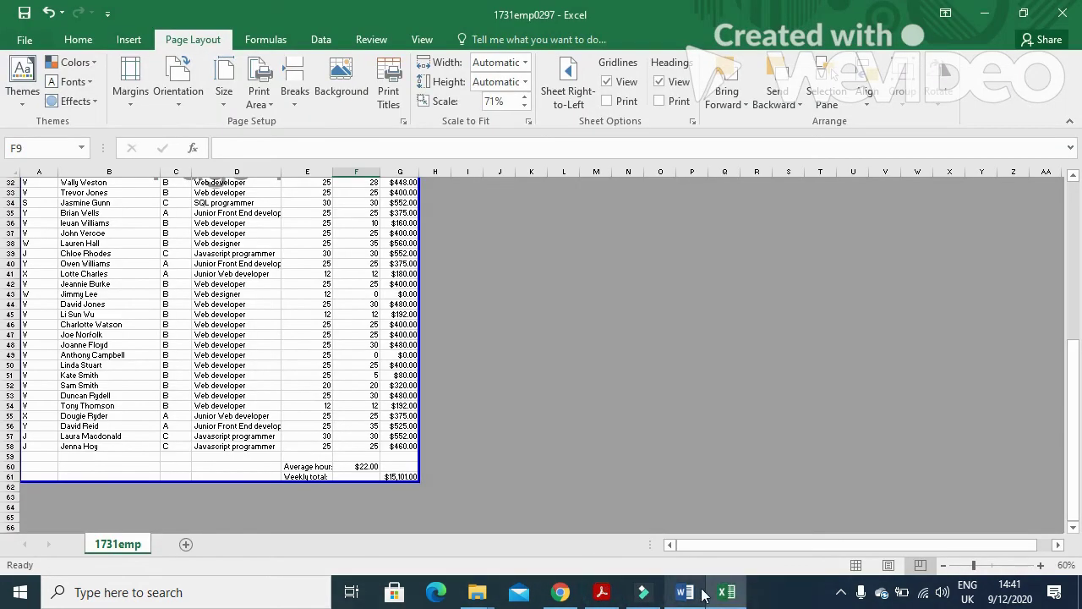
Return to Normal view and hide rows 3 to 15 of the pay sheet.
click(854, 565)
scroll(312, 524, up, 3)
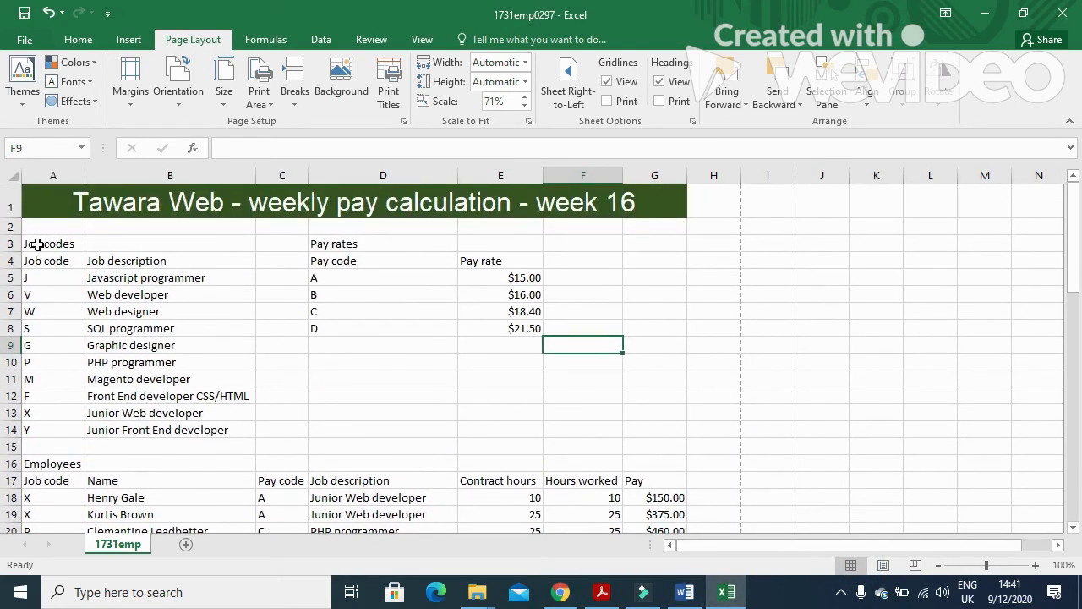
drag(10, 244, 10, 444)
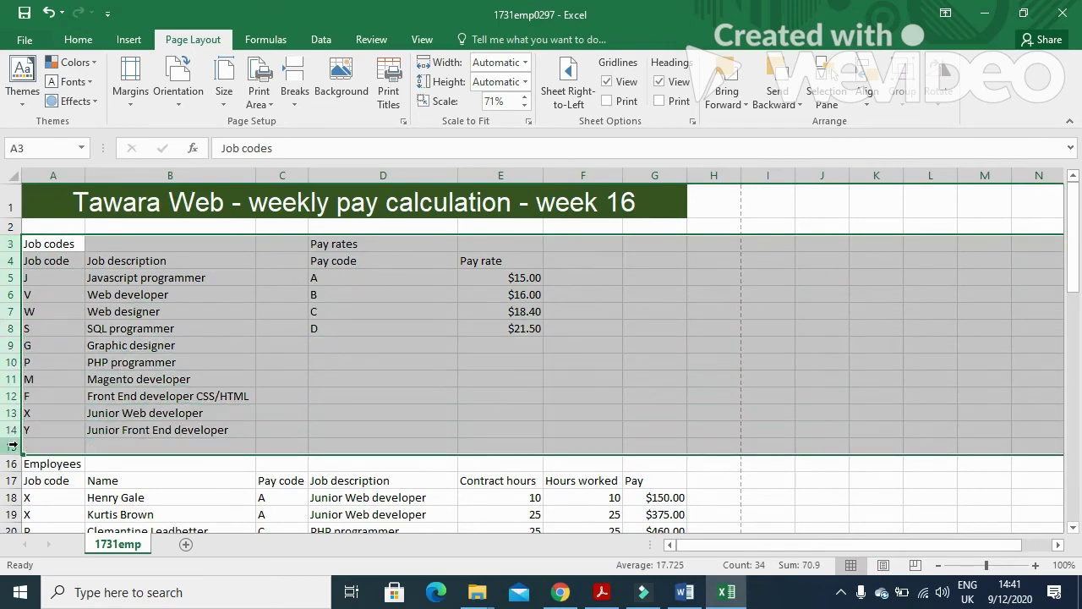
right_click(12, 445)
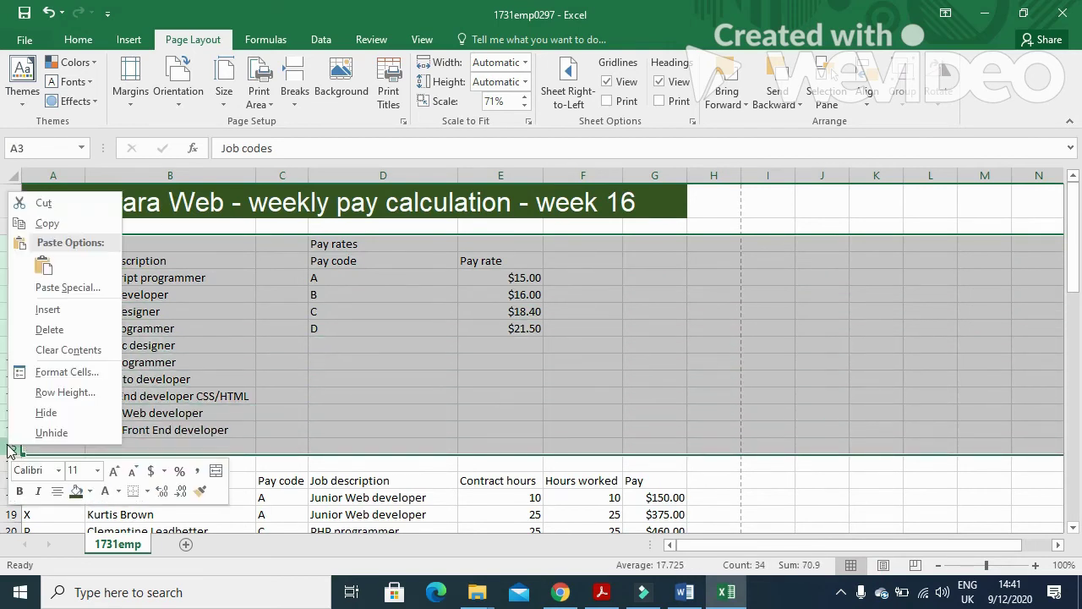
click(66, 412)
Hide rows 60 and 61 as well, then go back to the exam paper.
click(602, 592)
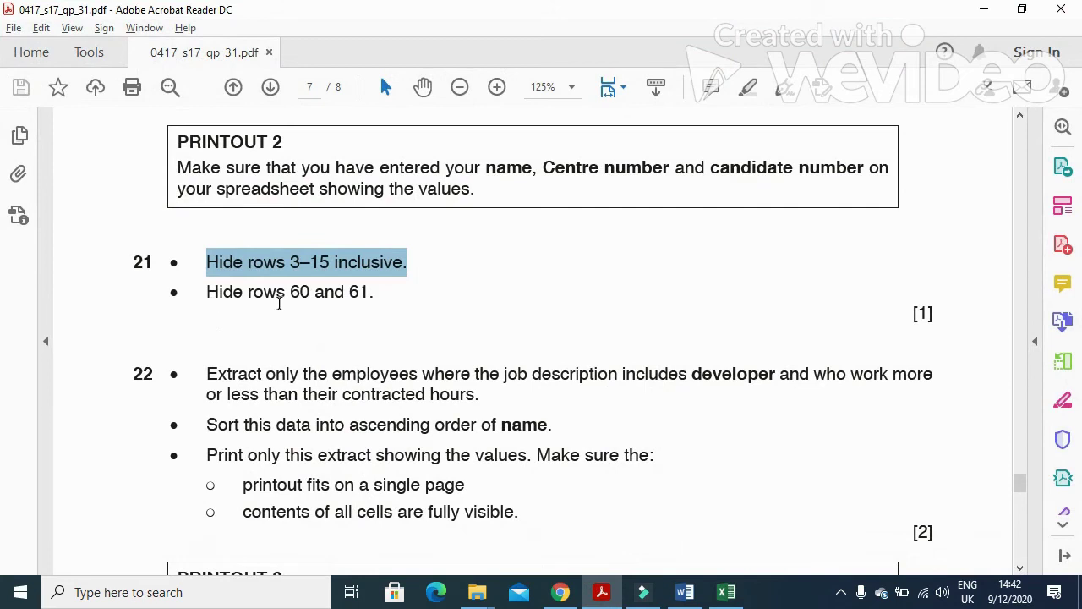
key(alt+Tab)
scroll(237, 440, down, 7)
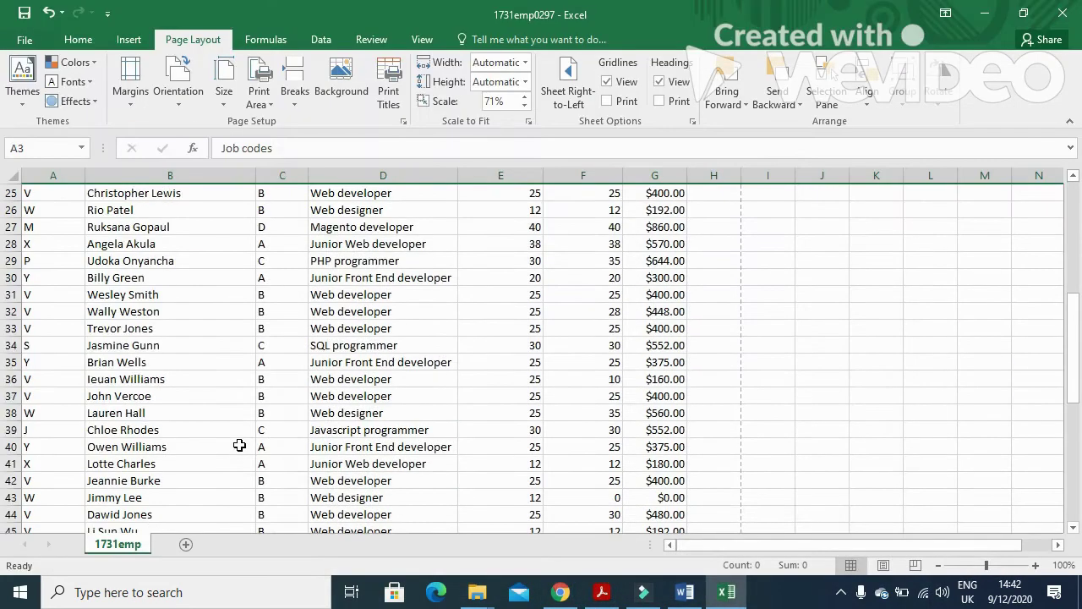
scroll(212, 438, down, 7)
scroll(128, 405, up, 3)
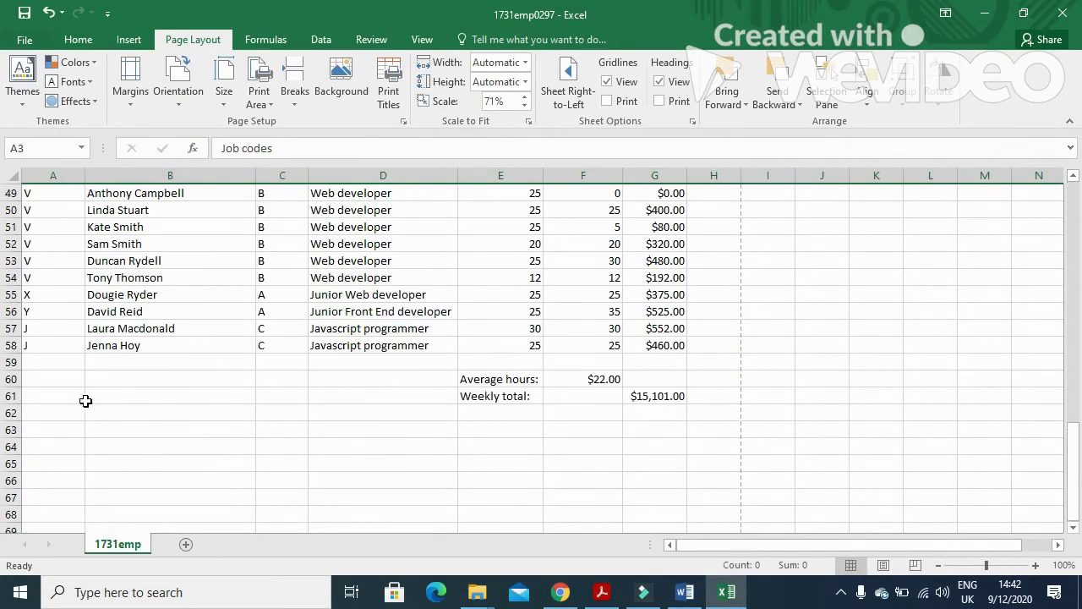
click(12, 379)
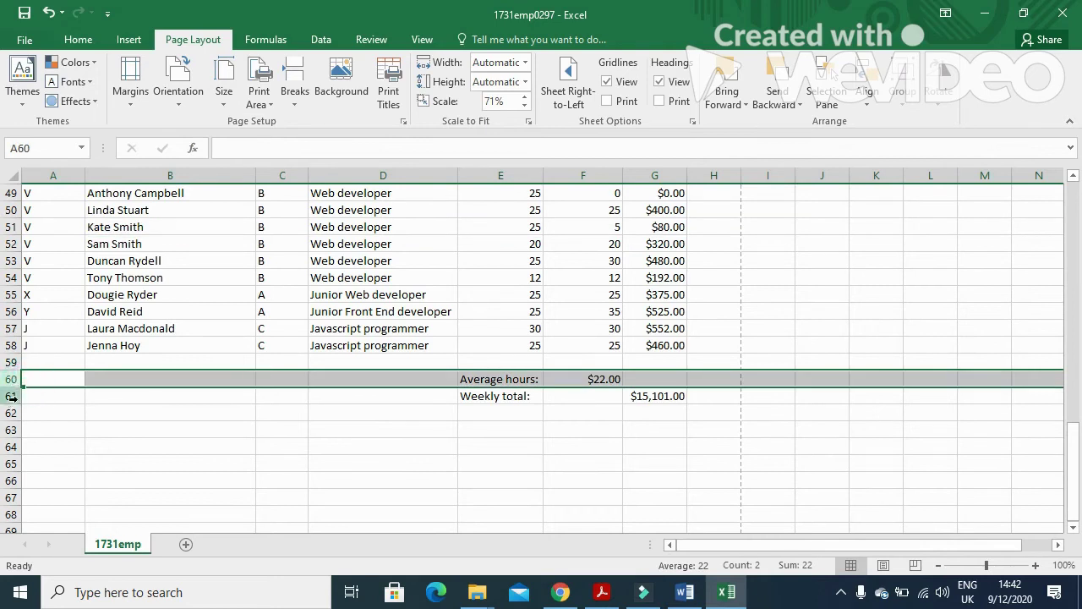
ctrl+click(13, 397)
right_click(12, 383)
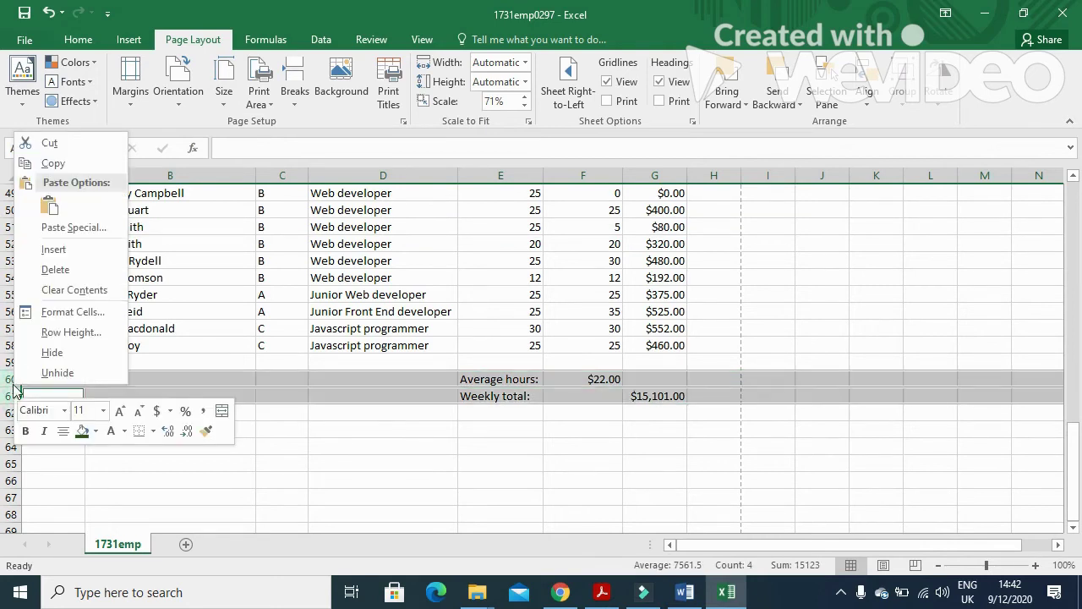
click(52, 350)
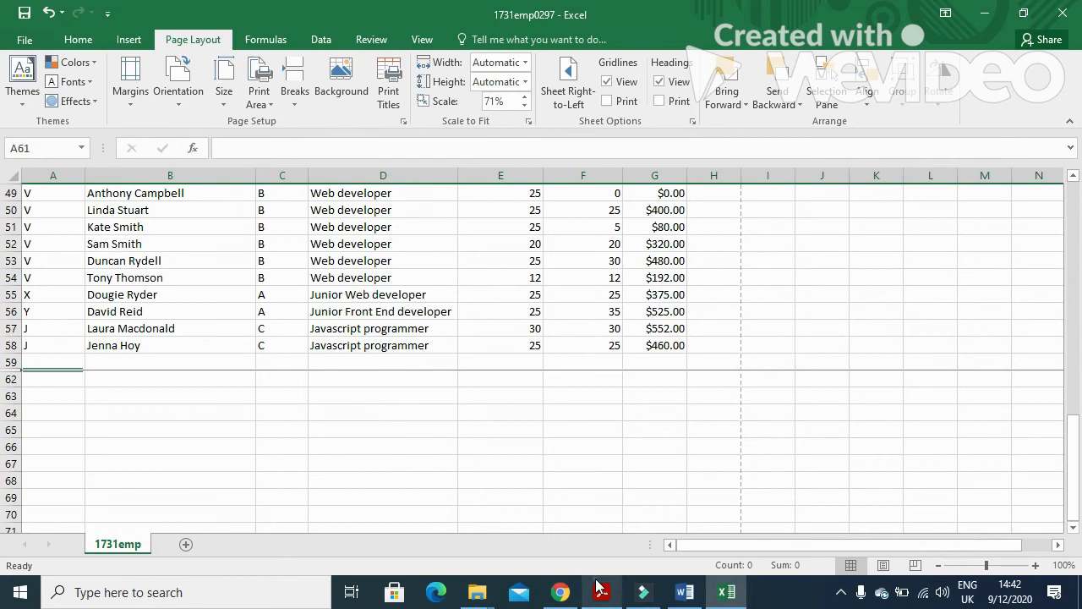
click(602, 592)
scroll(246, 264, down, 2)
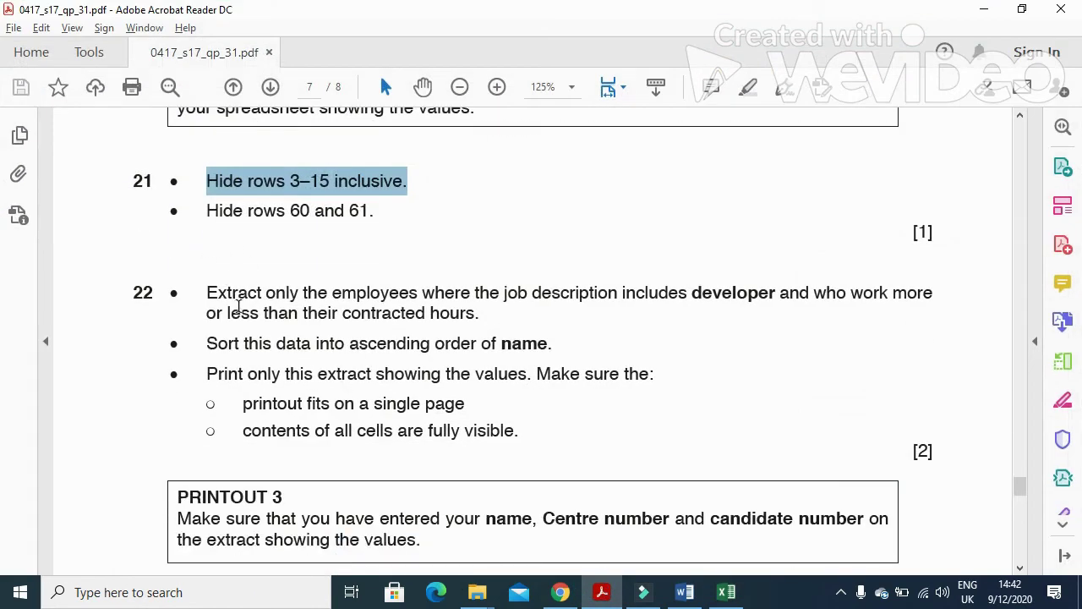
Highlight question 22's criteria: developer job descriptions working more or less than contracted hours.
drag(422, 292, 702, 288)
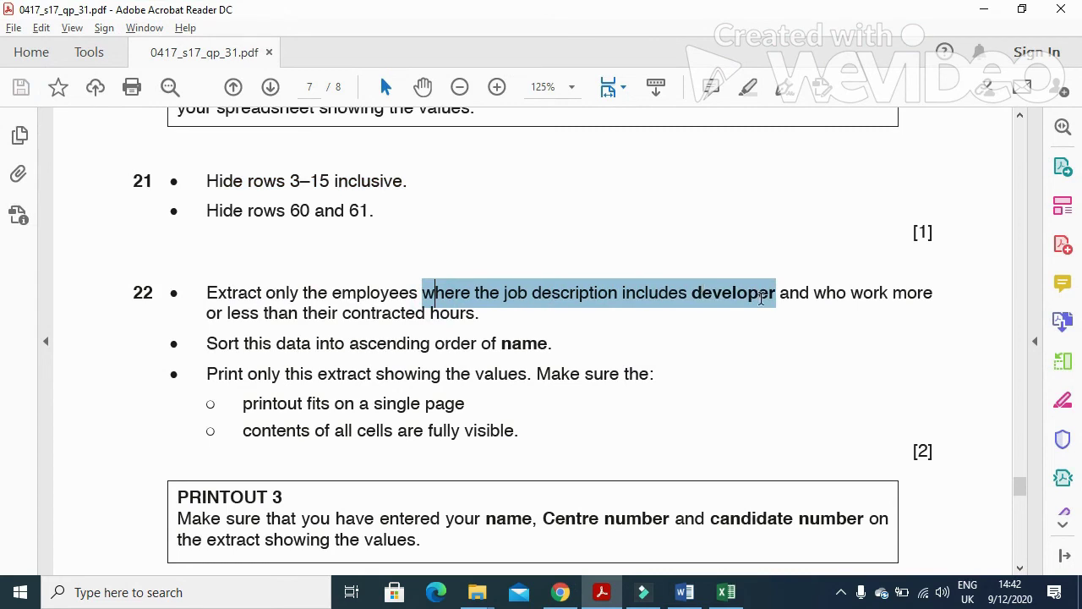
drag(761, 298, 918, 306)
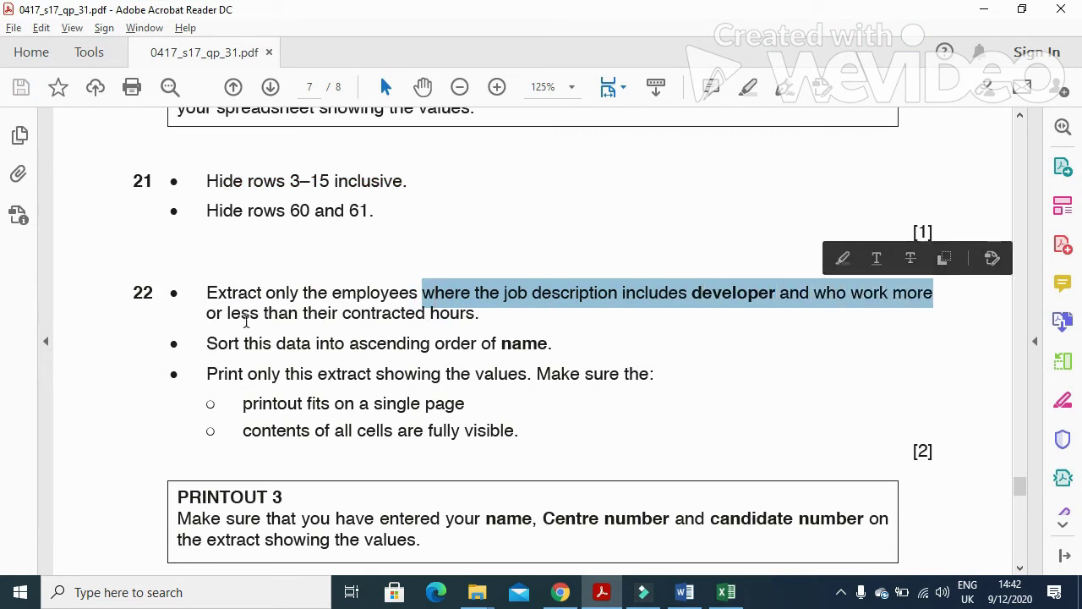
drag(222, 314, 477, 317)
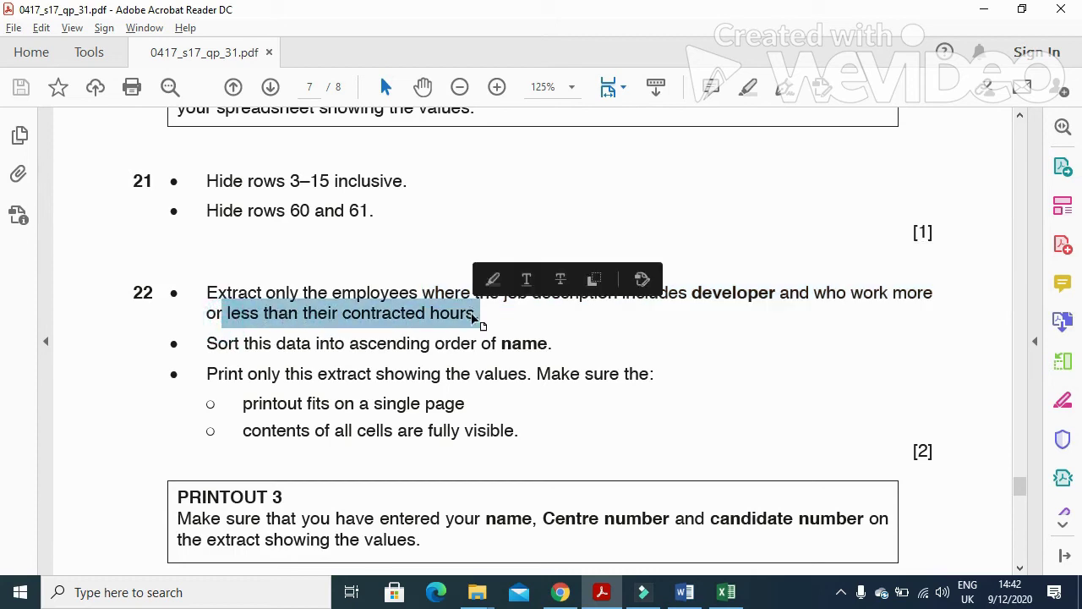
mouse_move(607, 596)
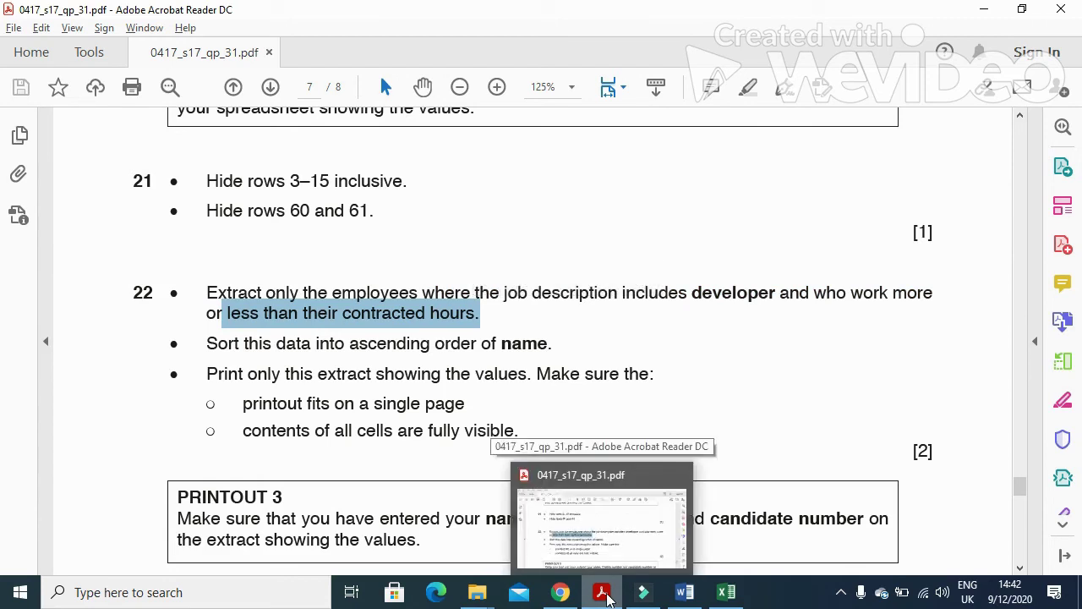
From cell A17, switch on Home > Sort & Filter > Filter for the row 17 headings.
click(607, 596)
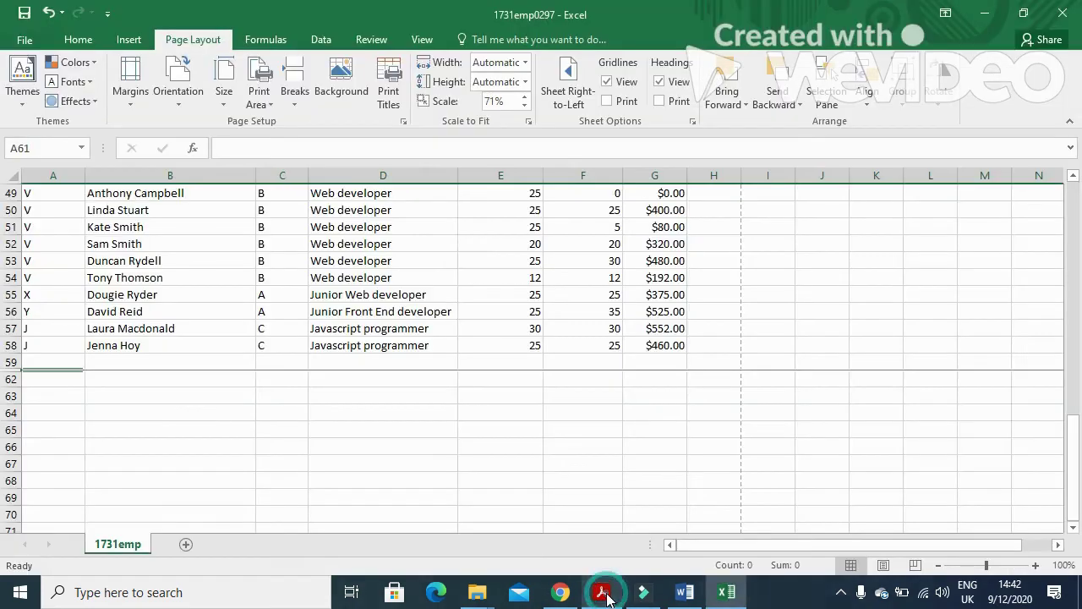
scroll(381, 272, up, 16)
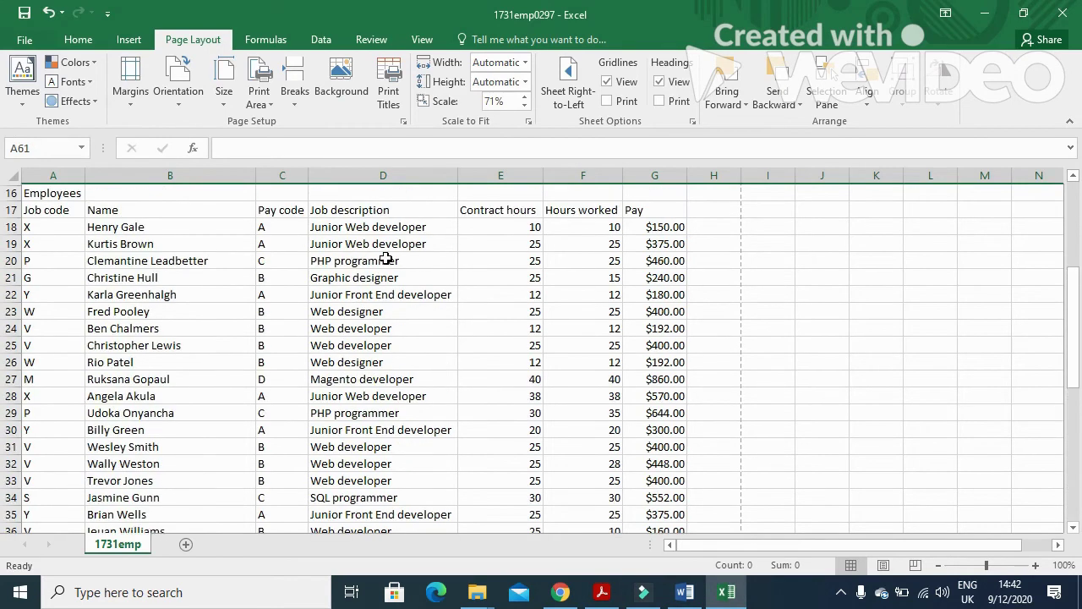
click(43, 263)
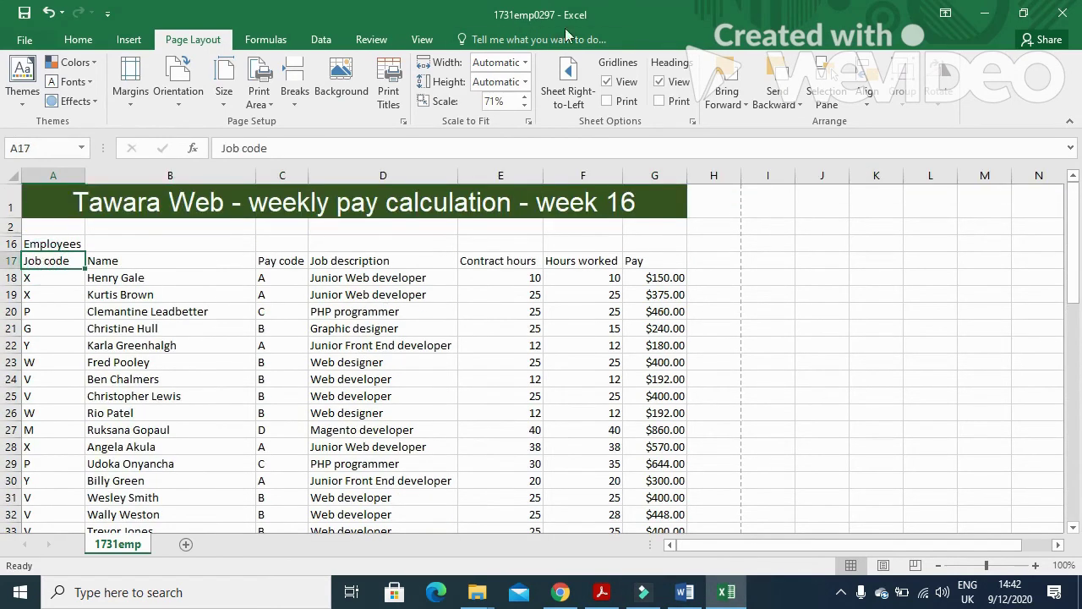
click(82, 42)
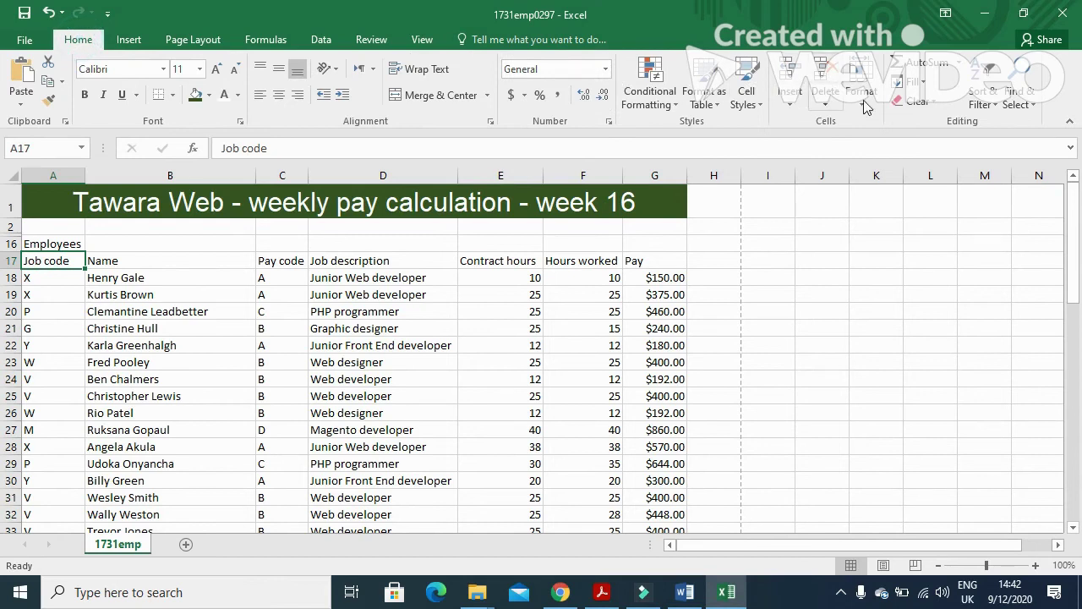
click(981, 95)
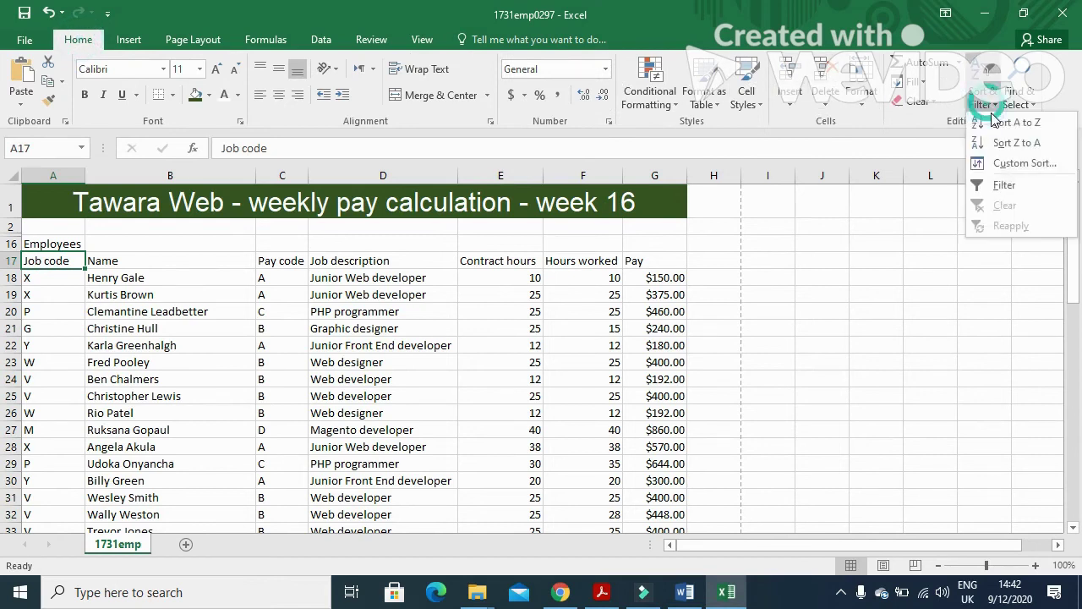
click(1002, 184)
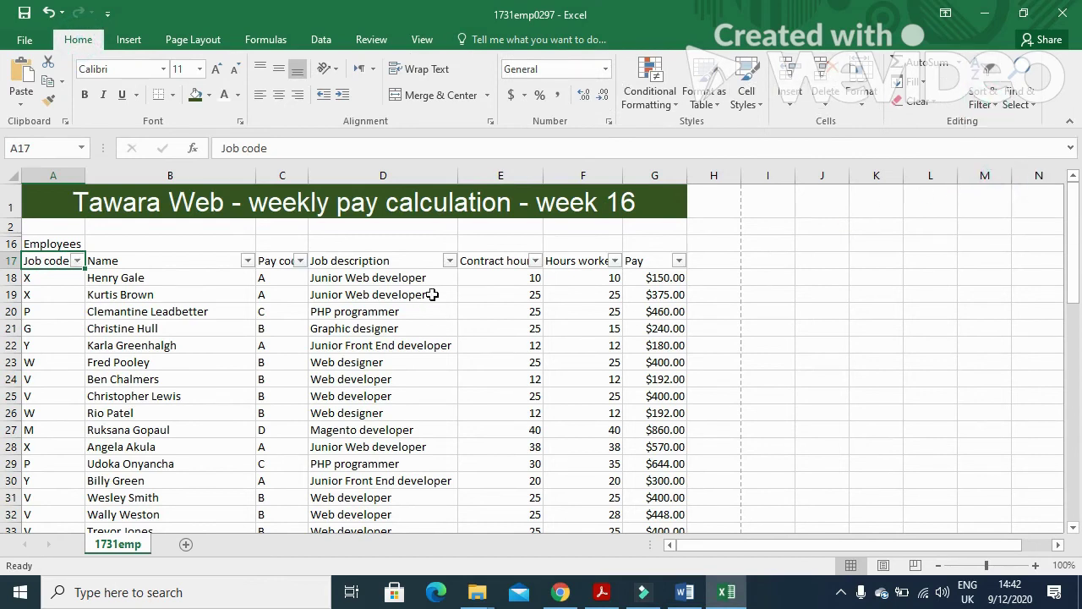
click(450, 261)
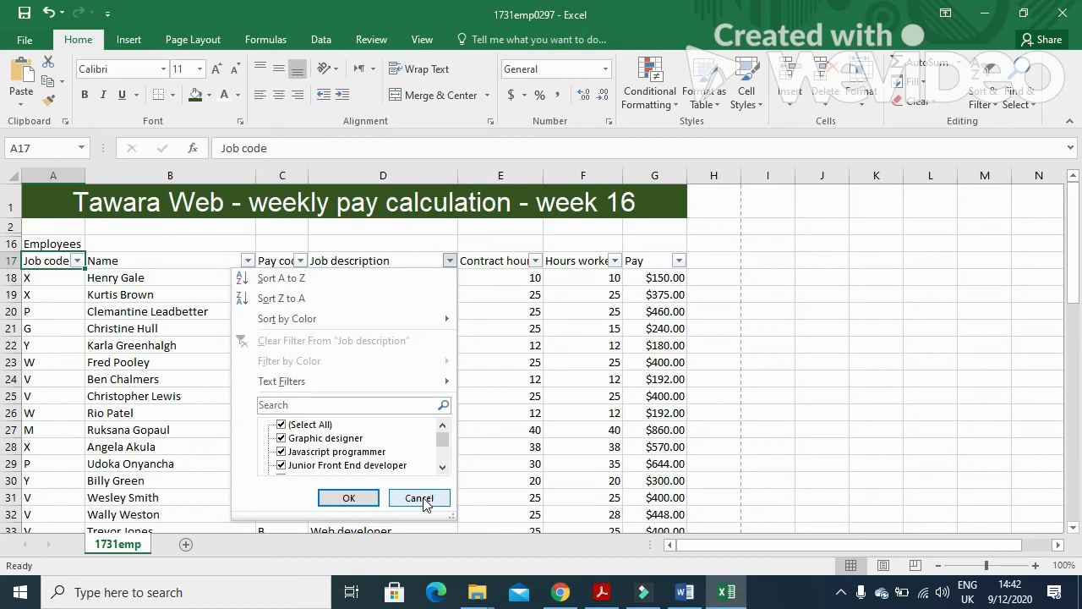
Reopen the Job description filter from D17 and untick Graphic designer and Javascript programmer.
click(906, 244)
click(408, 259)
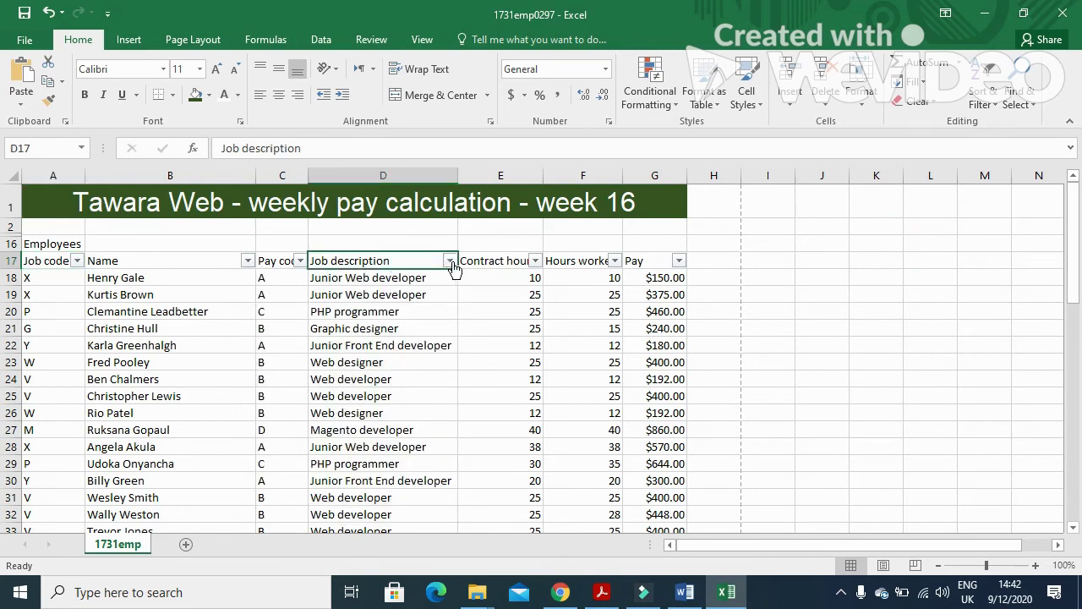
click(449, 261)
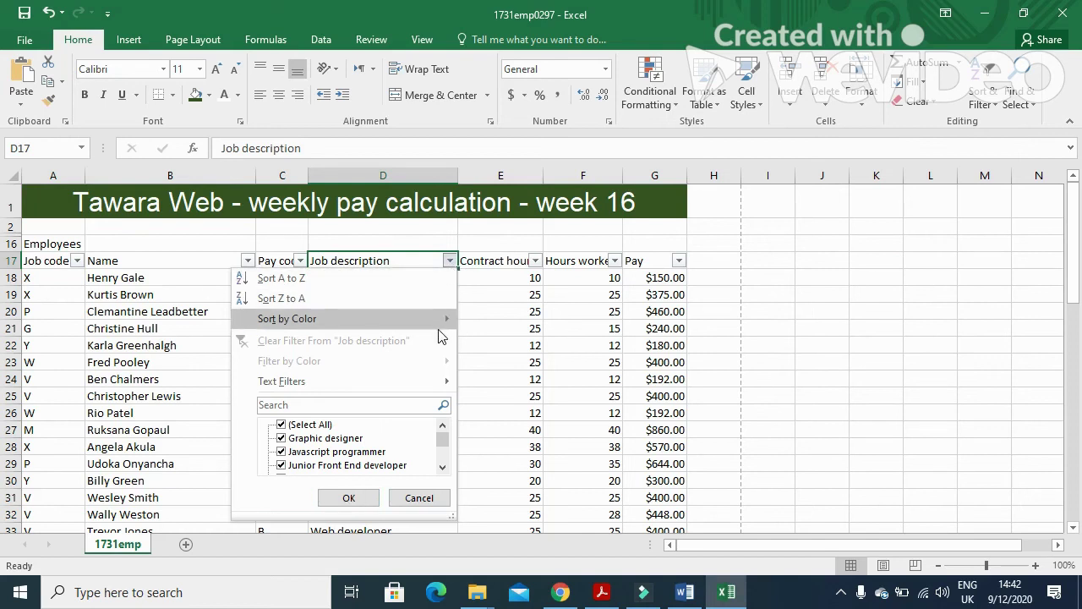
mouse_move(441, 321)
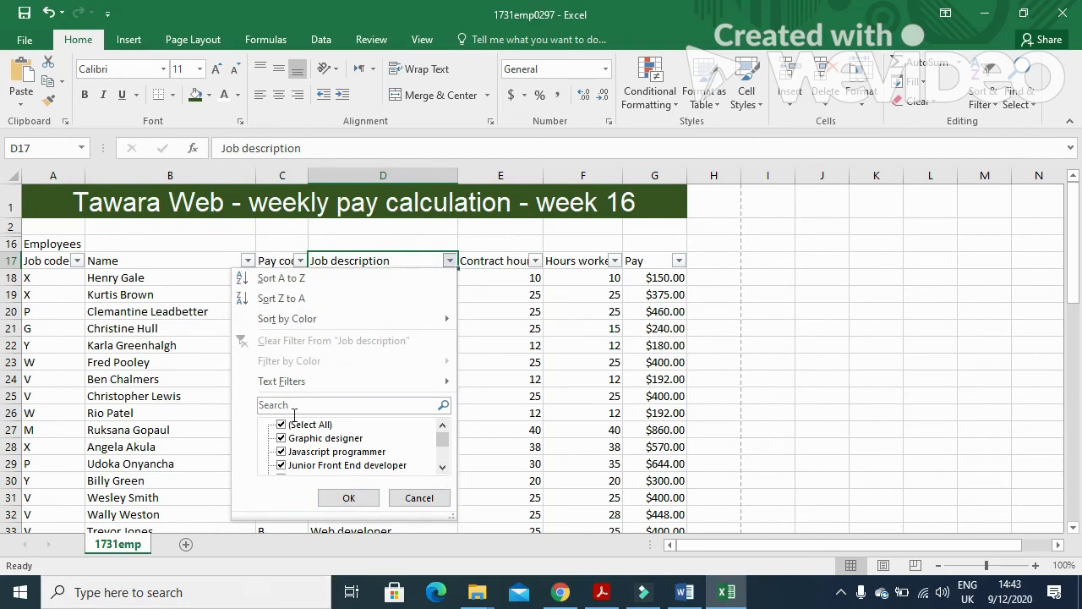
click(282, 439)
click(282, 452)
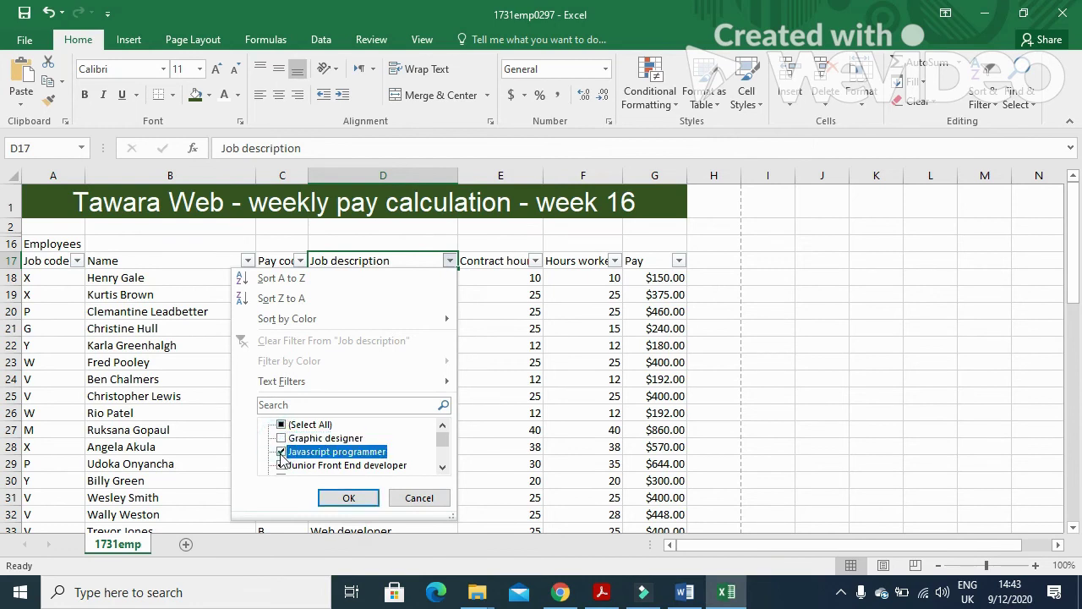
click(443, 468)
click(443, 467)
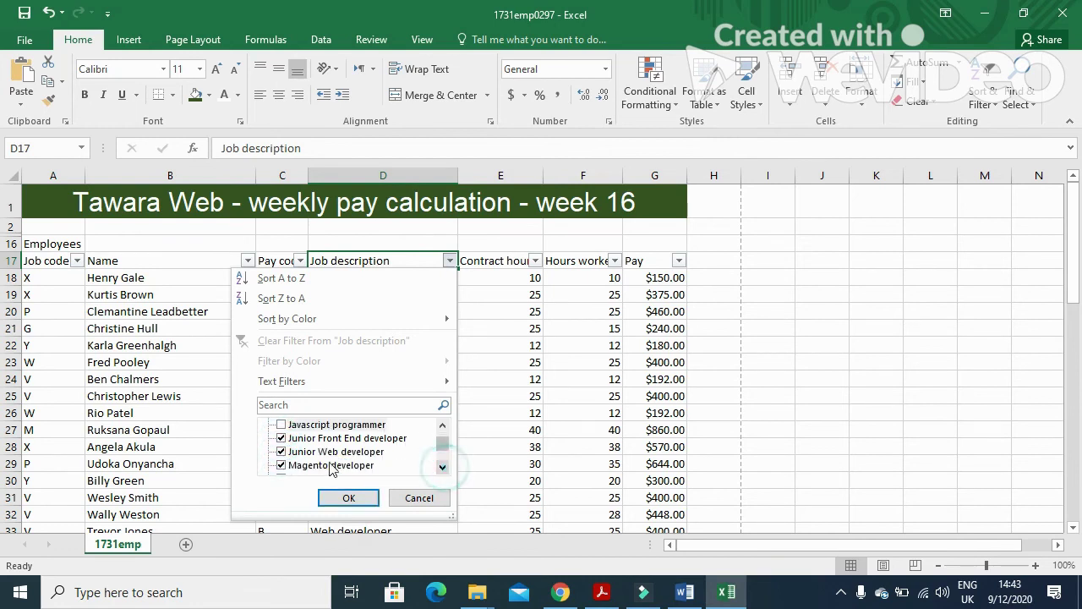
click(442, 467)
click(442, 468)
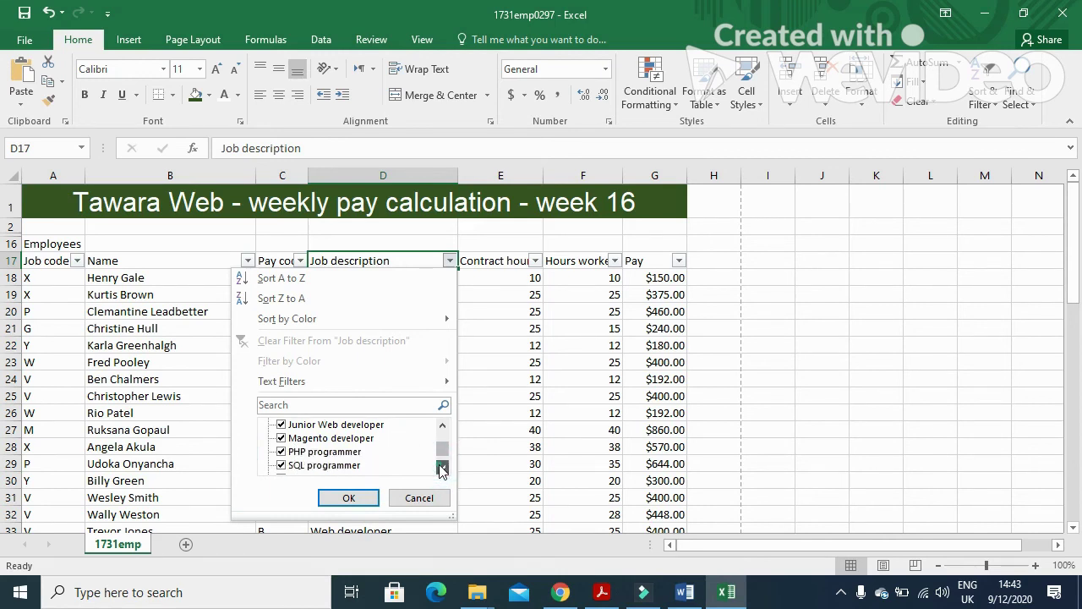
Also untick PHP programmer, SQL programmer and Web designer, leaving only developer roles.
click(283, 451)
click(283, 465)
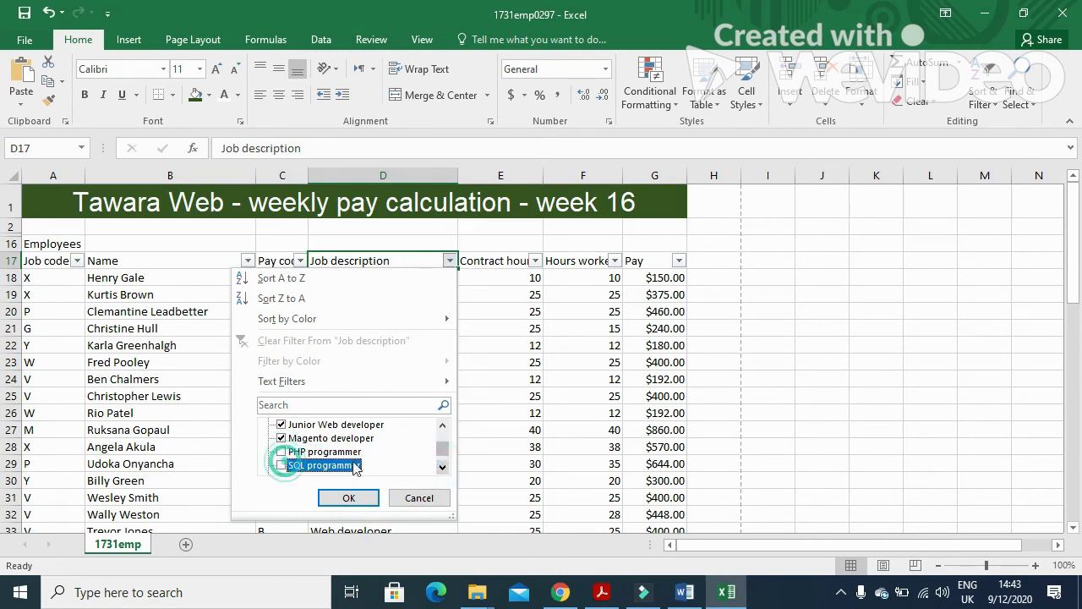
click(442, 468)
click(442, 468)
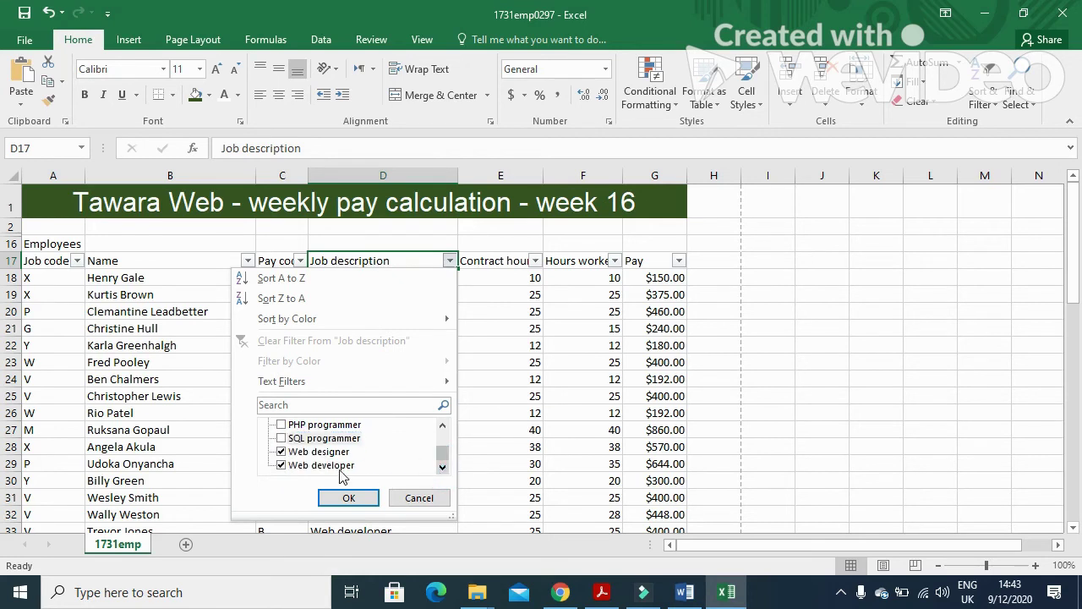
click(282, 451)
click(441, 466)
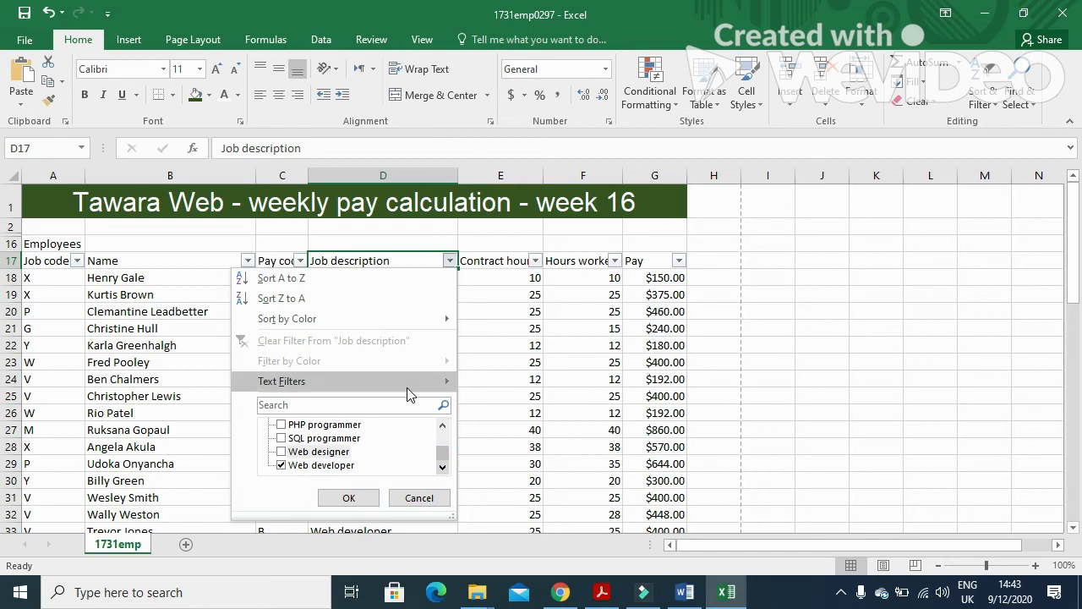
mouse_move(411, 391)
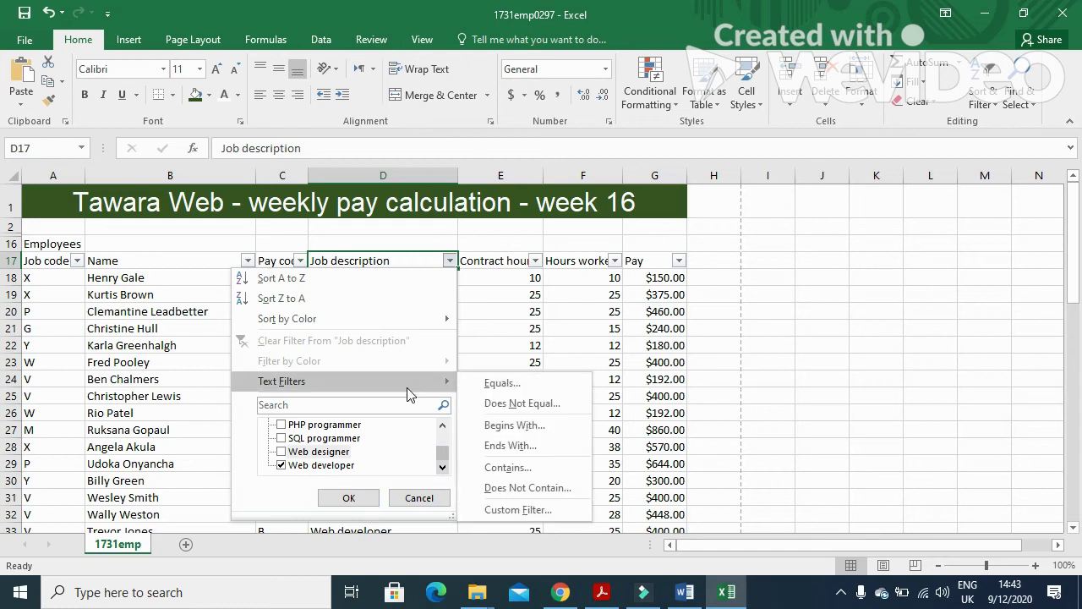
Apply a Job description 'contains DEVELOPER' text filter, showing 30 of 41 records.
click(526, 468)
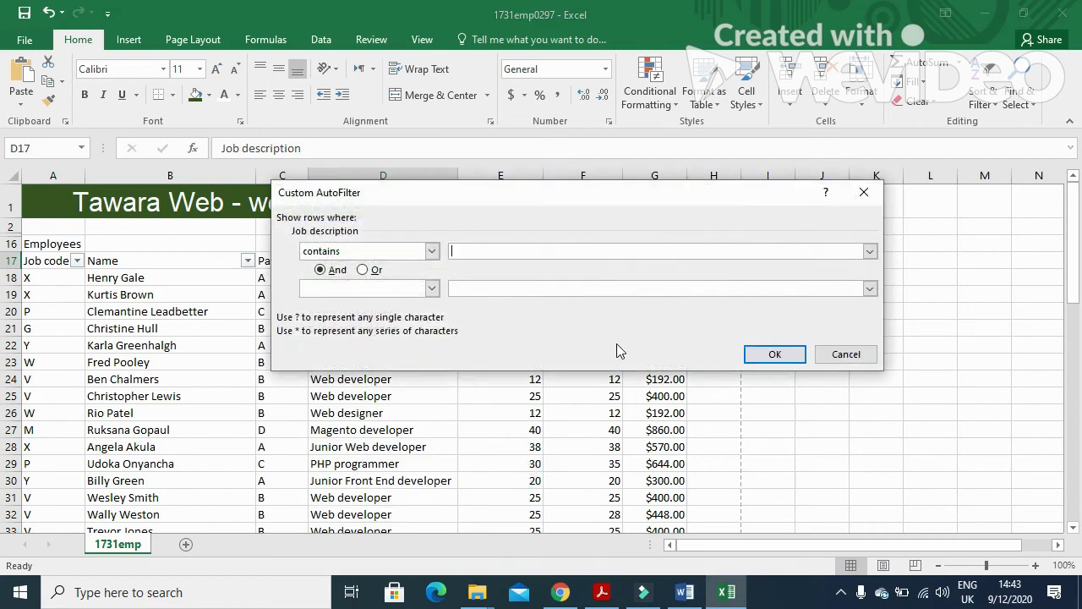
text(DEVELPO)
key(BackSpace)
key(BackSpace)
text(OPER)
click(772, 355)
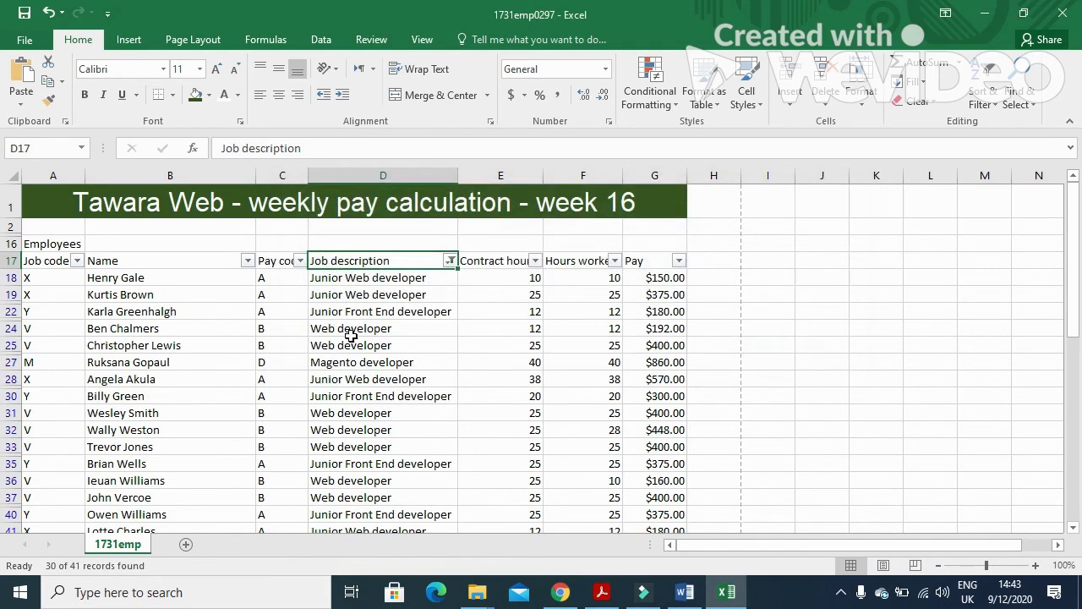
drag(1077, 337, 1079, 554)
drag(3, 582, 1022, 310)
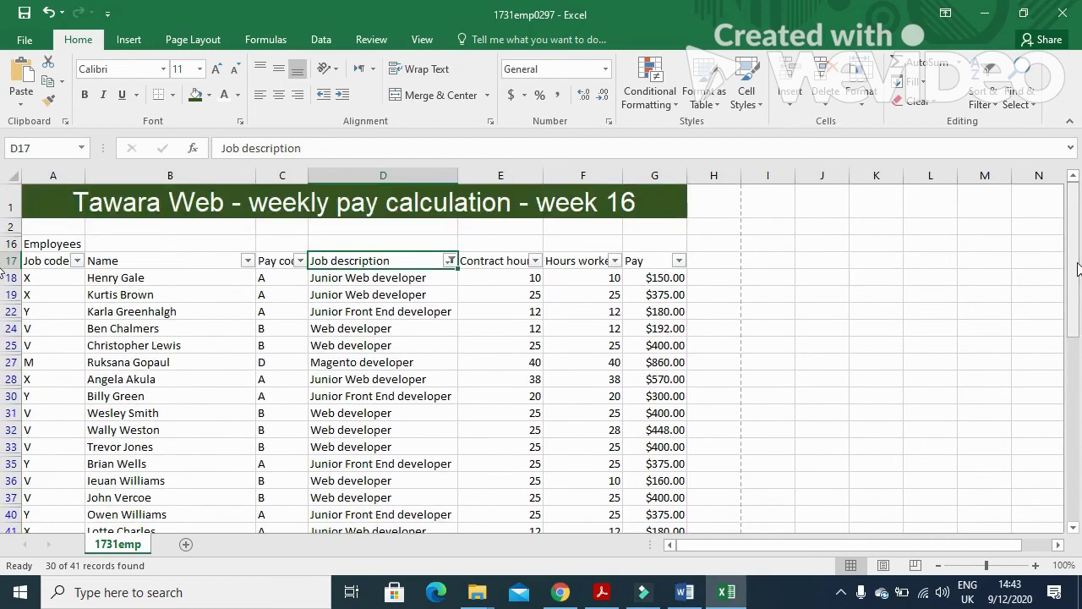
click(604, 597)
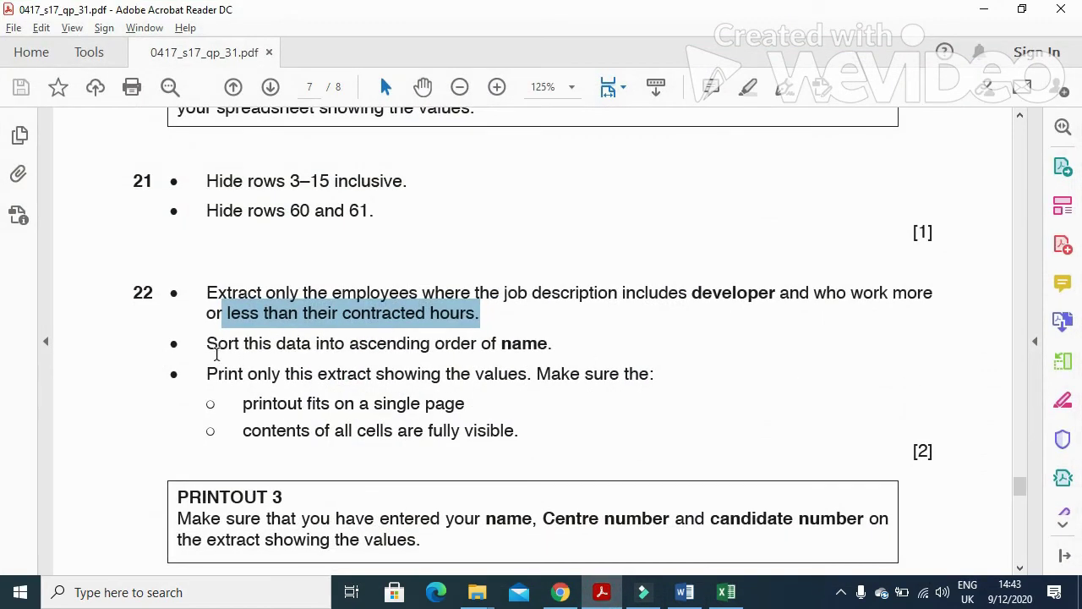
drag(209, 352, 430, 349)
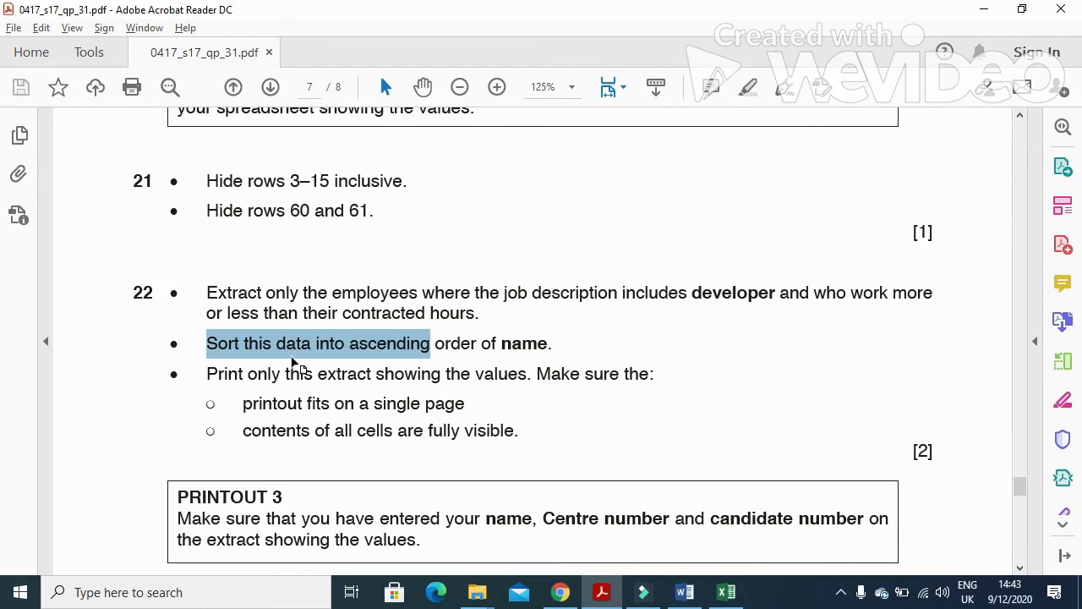
click(727, 591)
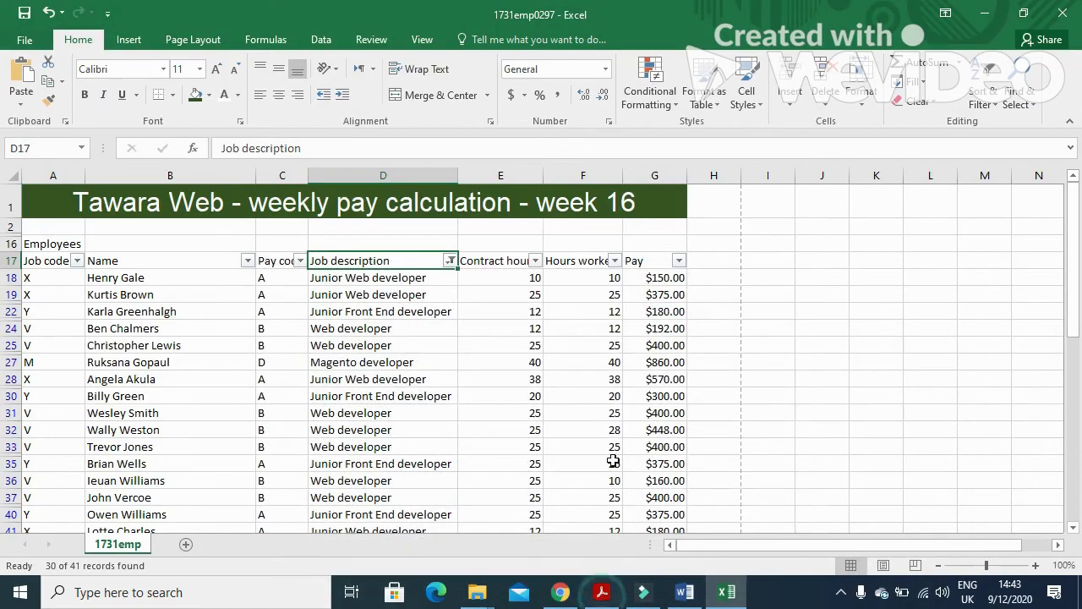
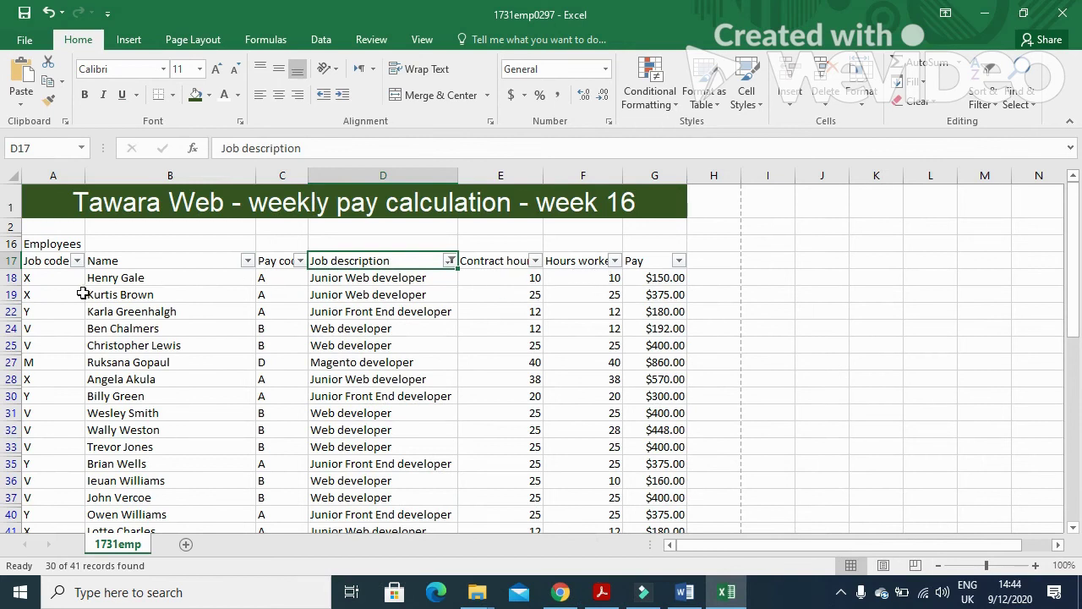
Select the matching-hours rows 18, 19, 22, 24, 25, 27, 28, 30, 31, 33, 35, 37 and 40.
click(8, 278)
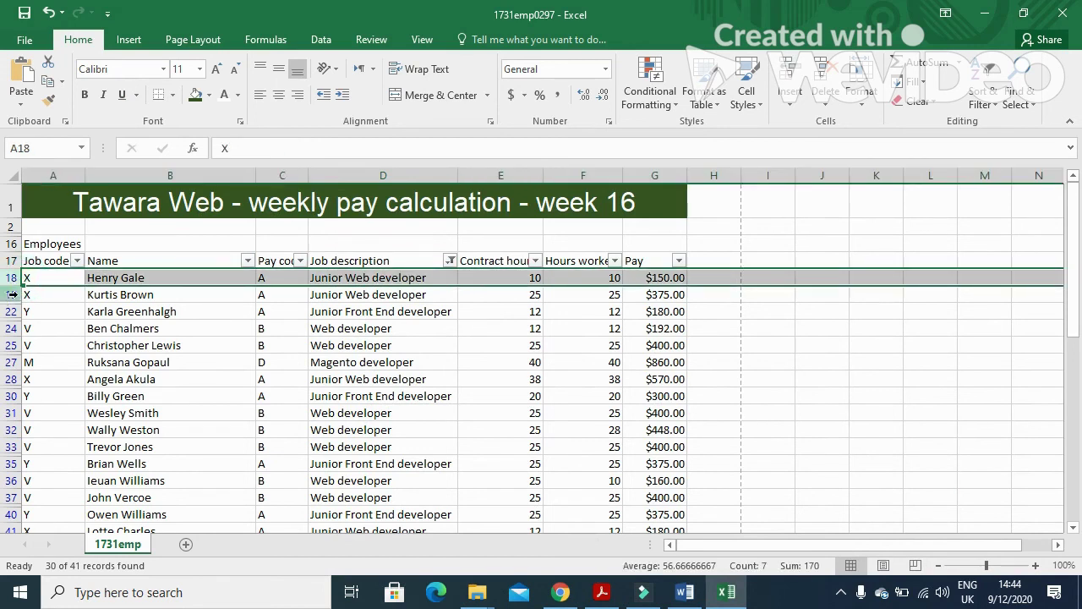
ctrl+click(11, 294)
ctrl+click(12, 311)
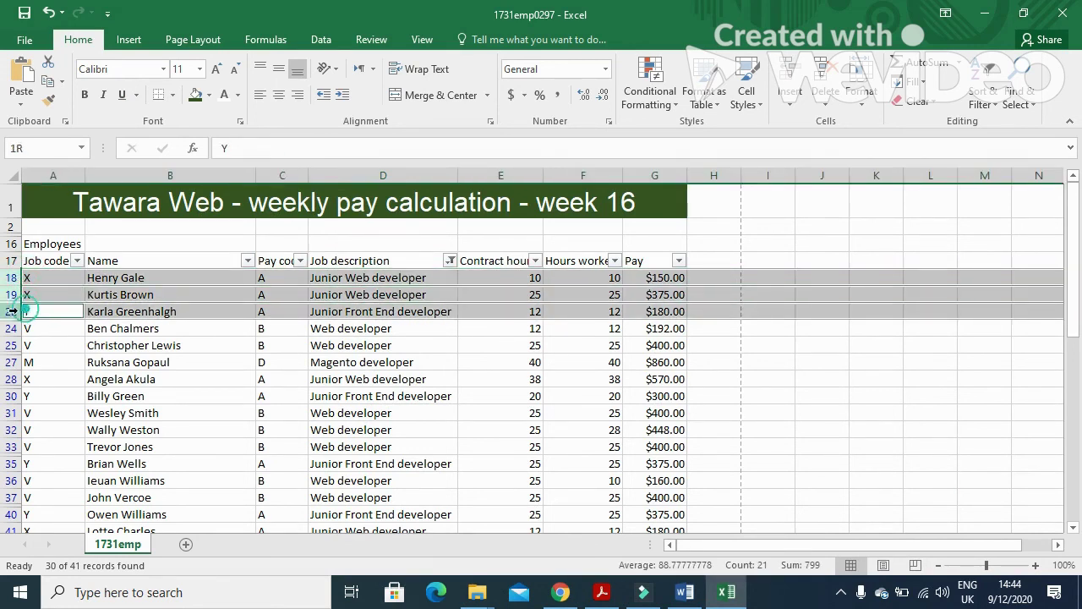
ctrl+click(11, 328)
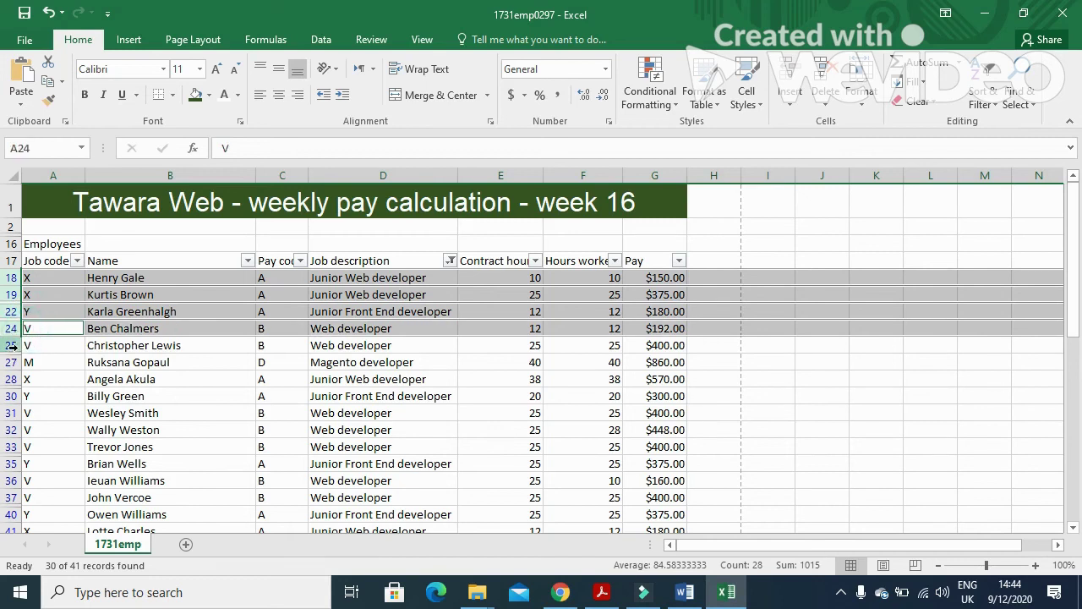
ctrl+click(11, 344)
click(12, 364)
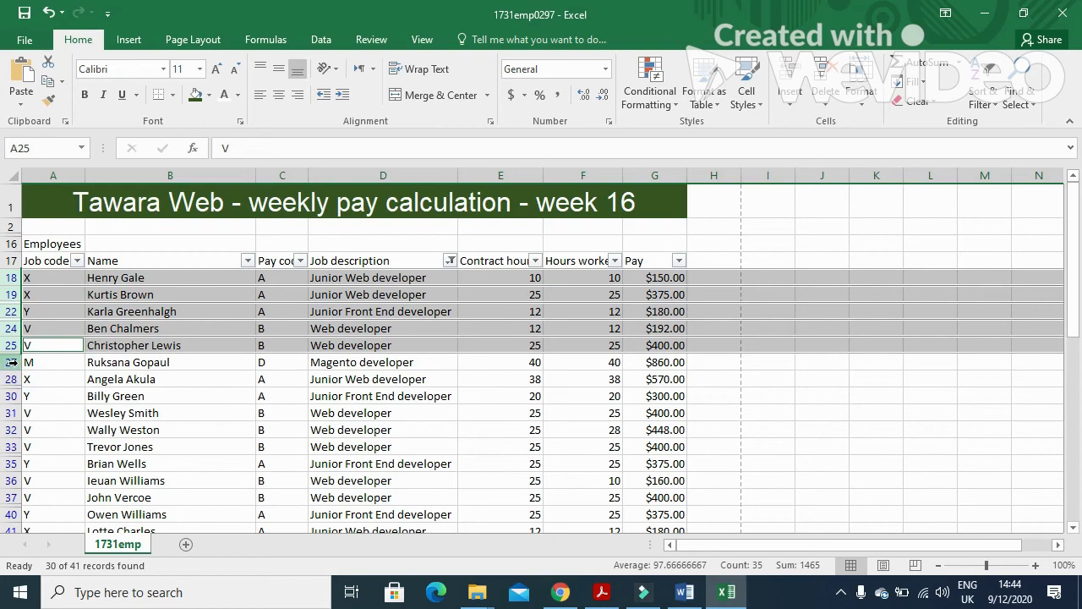
ctrl+click(12, 361)
ctrl+click(12, 379)
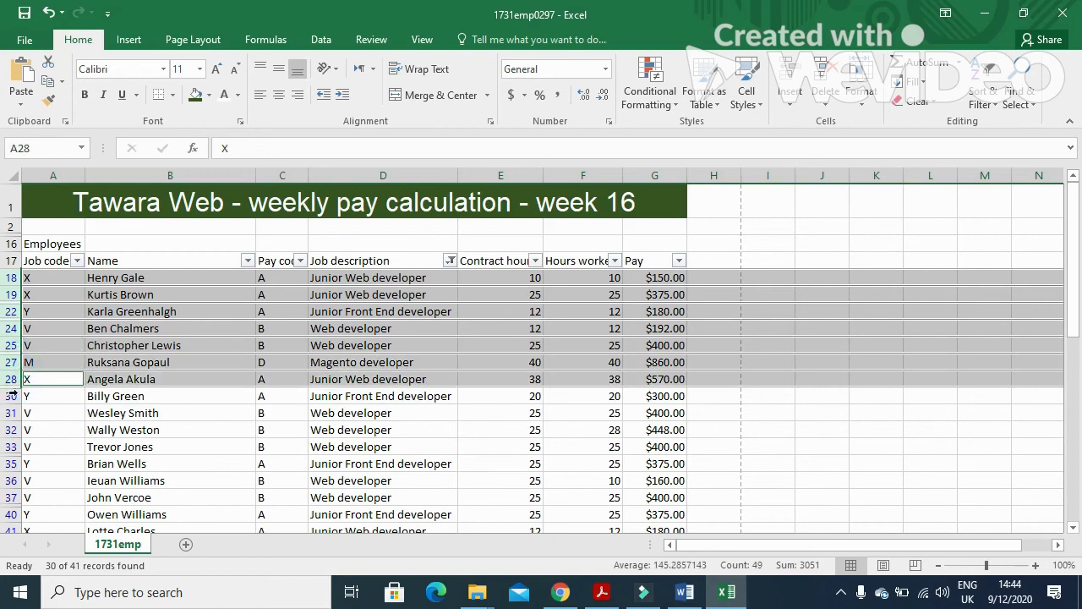
ctrl+click(12, 395)
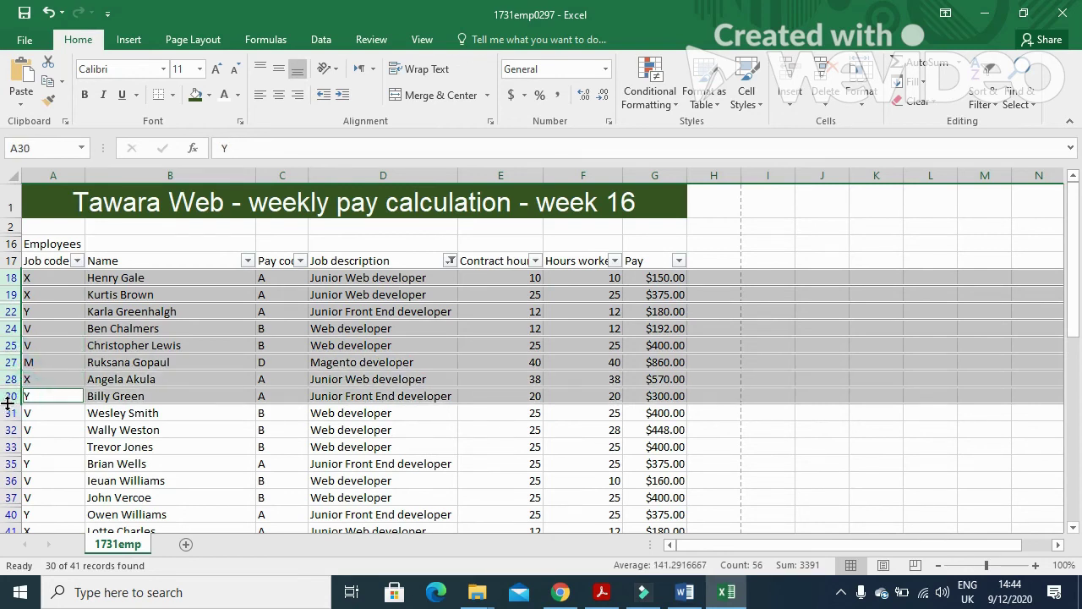
ctrl+click(12, 412)
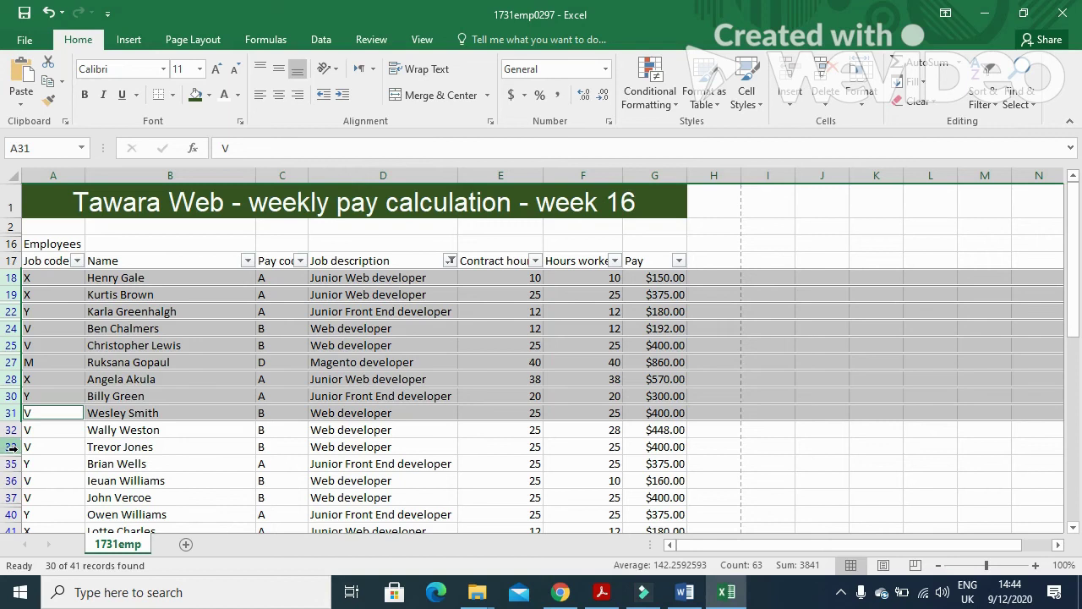
ctrl+click(12, 447)
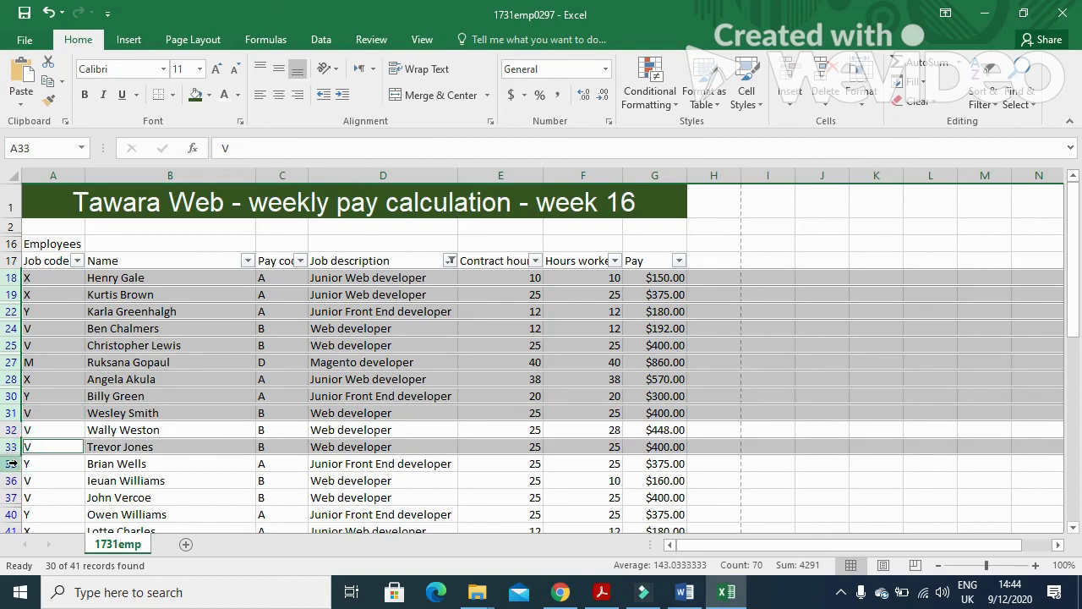
ctrl+click(12, 463)
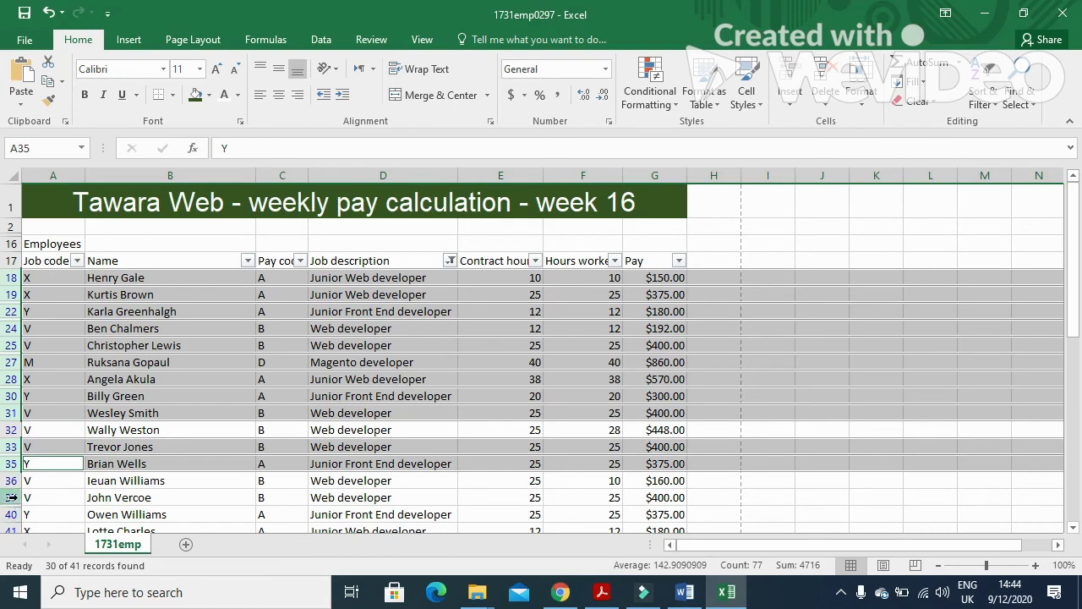
ctrl+click(12, 497)
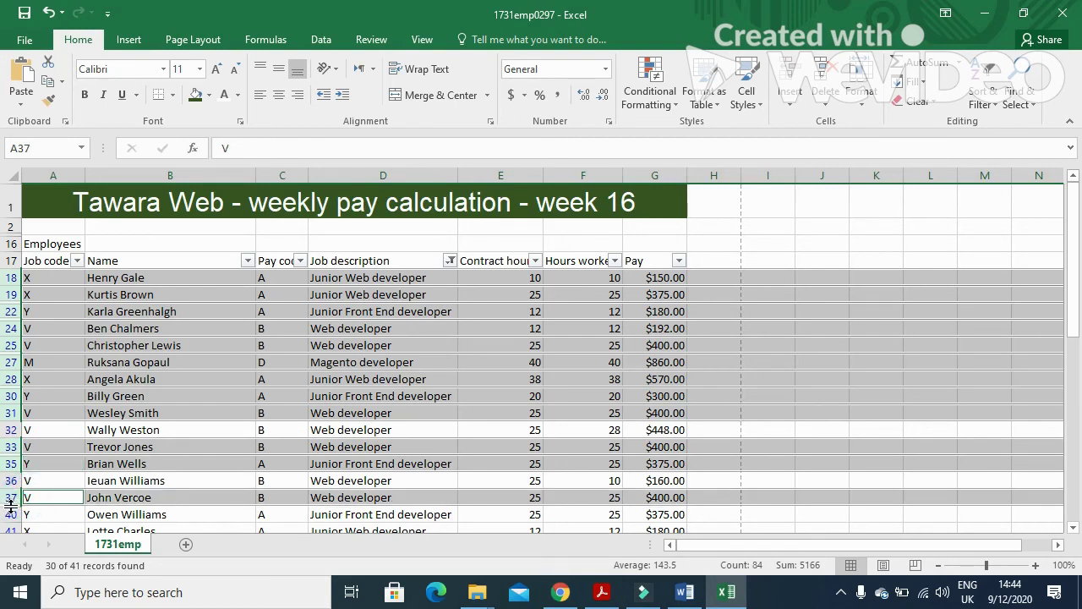
ctrl+click(12, 514)
Add rows 41, 42, 45, 46, 47, 50, 52, 54 and 55 to the selection.
click(1069, 205)
drag(1070, 216, 1070, 334)
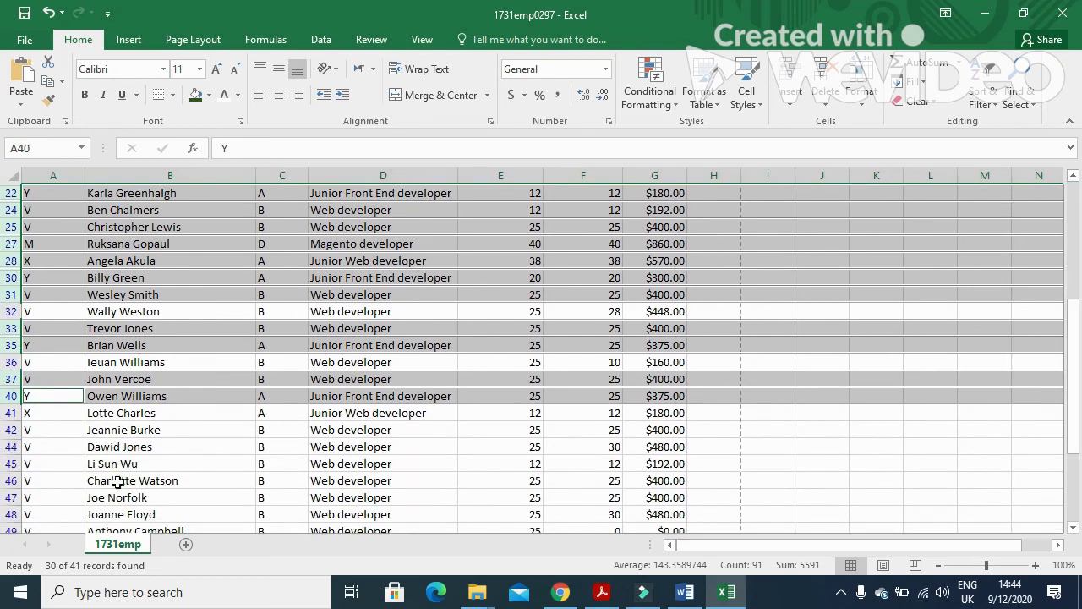
ctrl+click(12, 413)
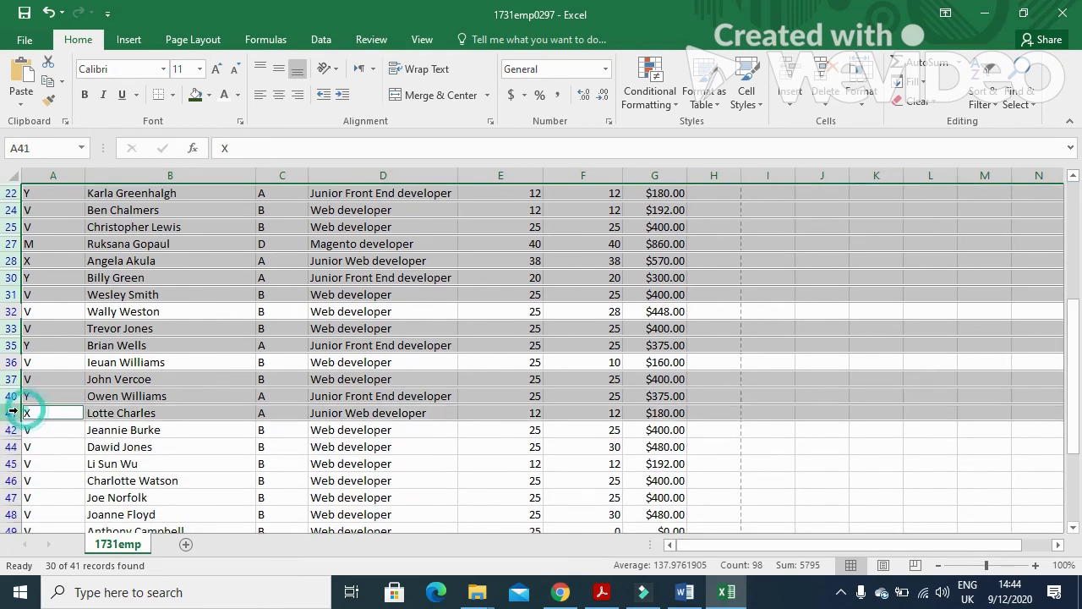
ctrl+click(11, 430)
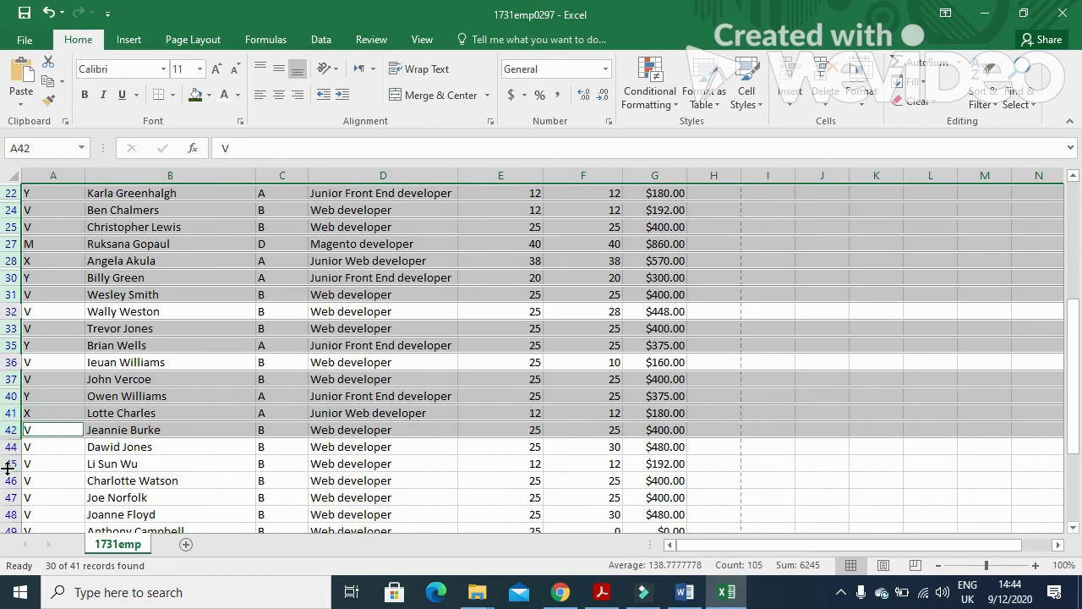
ctrl+click(10, 464)
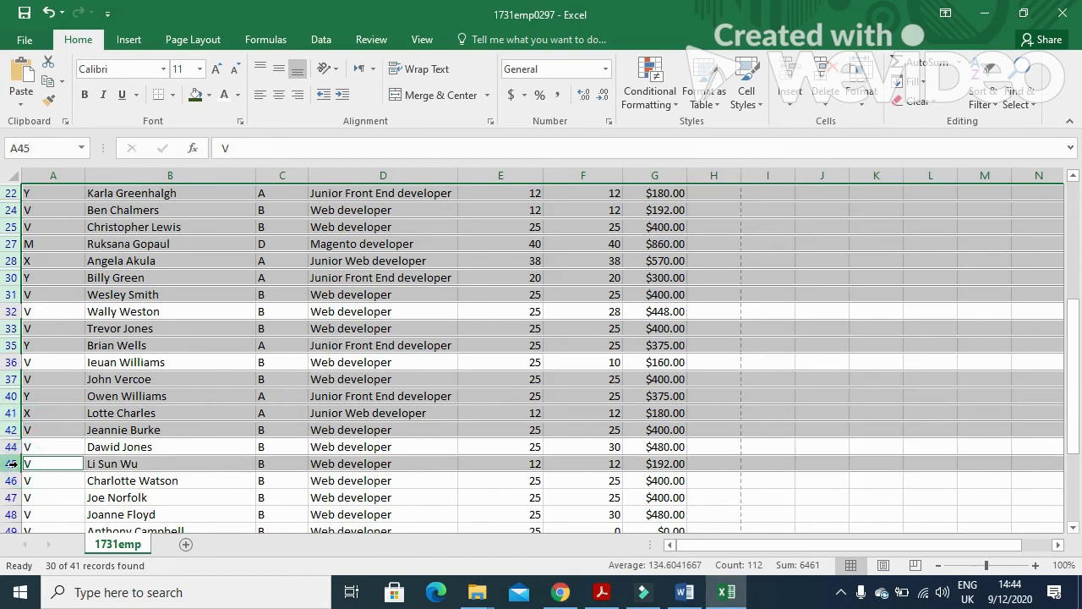
ctrl+click(10, 480)
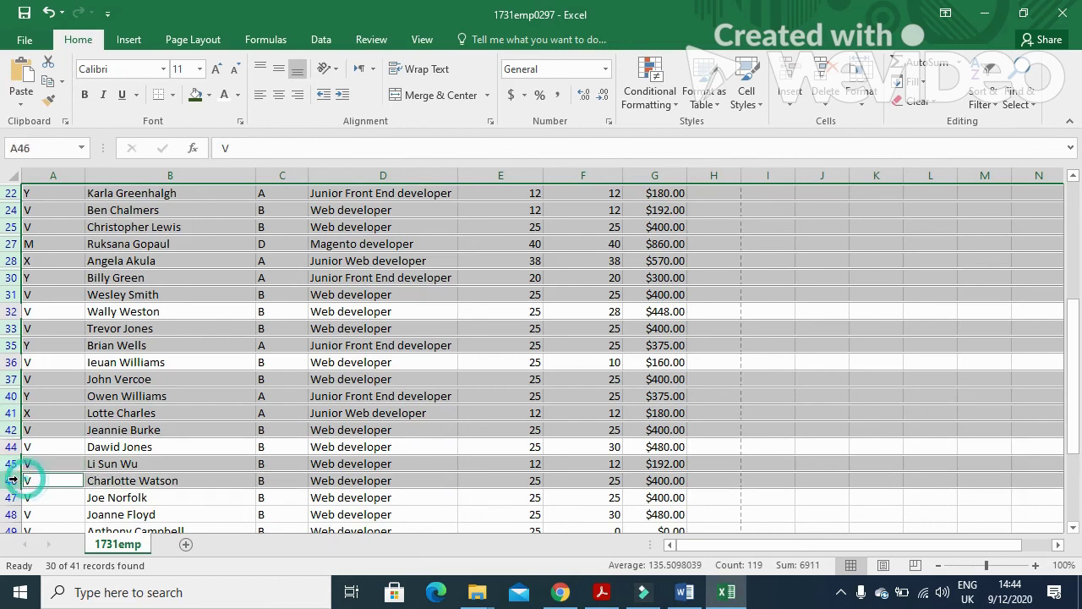
ctrl+click(11, 497)
scroll(49, 427, down, 2)
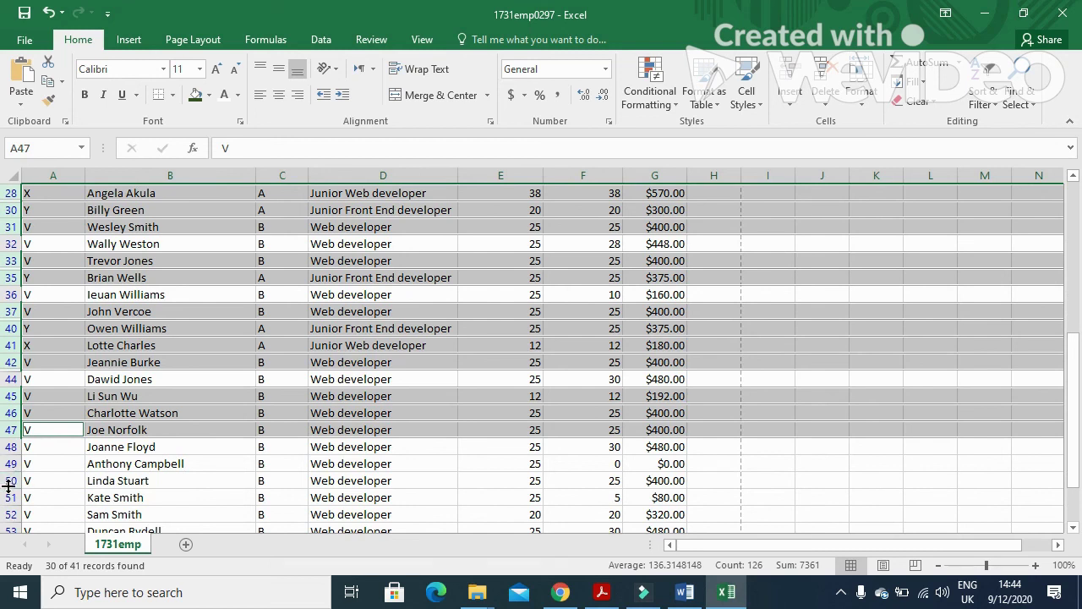
ctrl+click(11, 480)
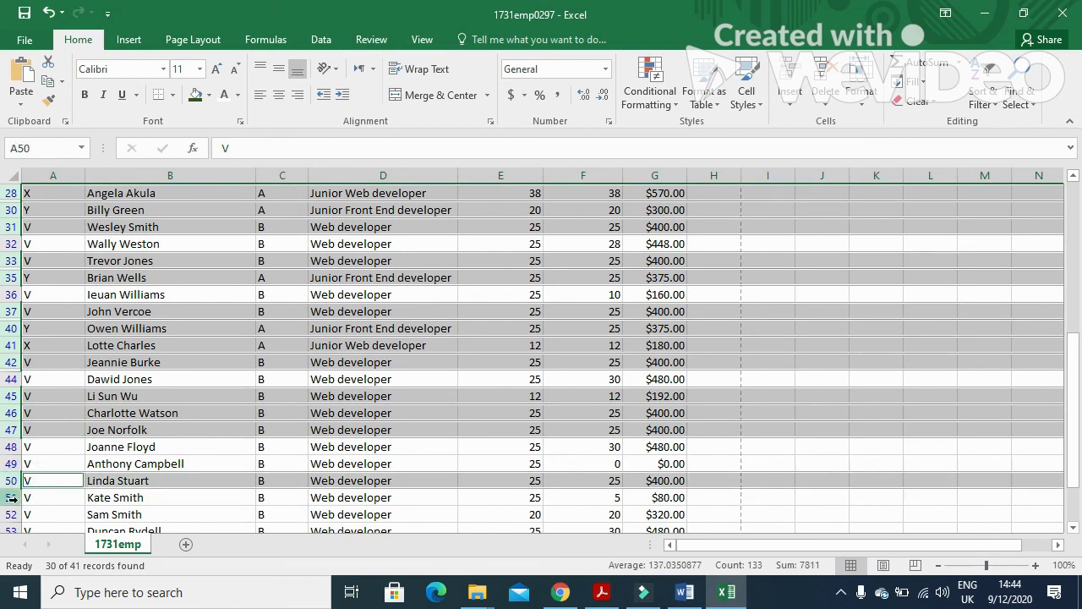
ctrl+click(11, 514)
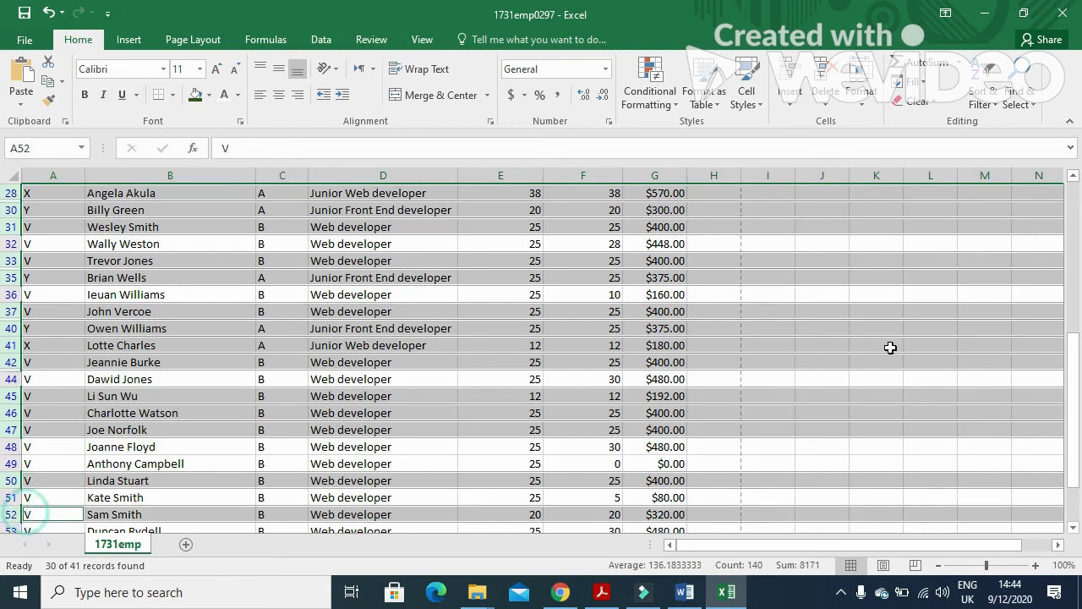
drag(1074, 347, 1073, 360)
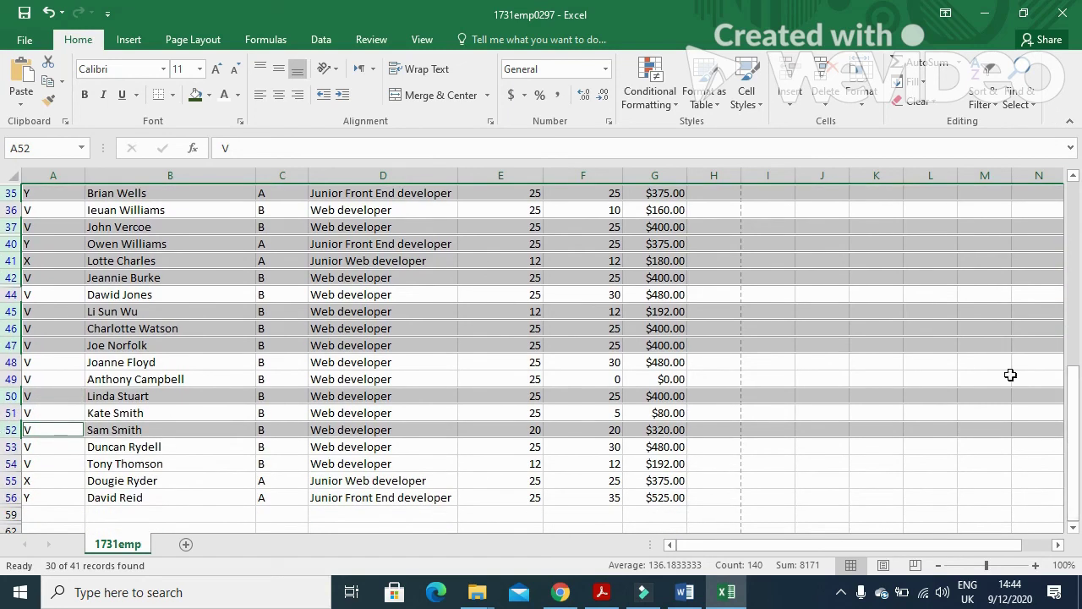
ctrl+click(11, 463)
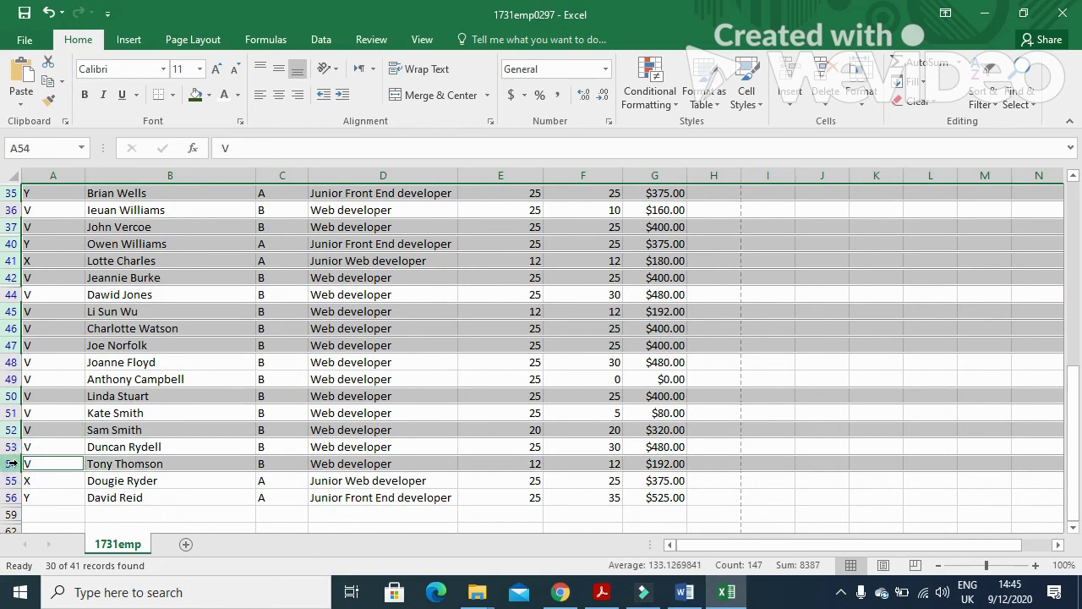
ctrl+click(11, 480)
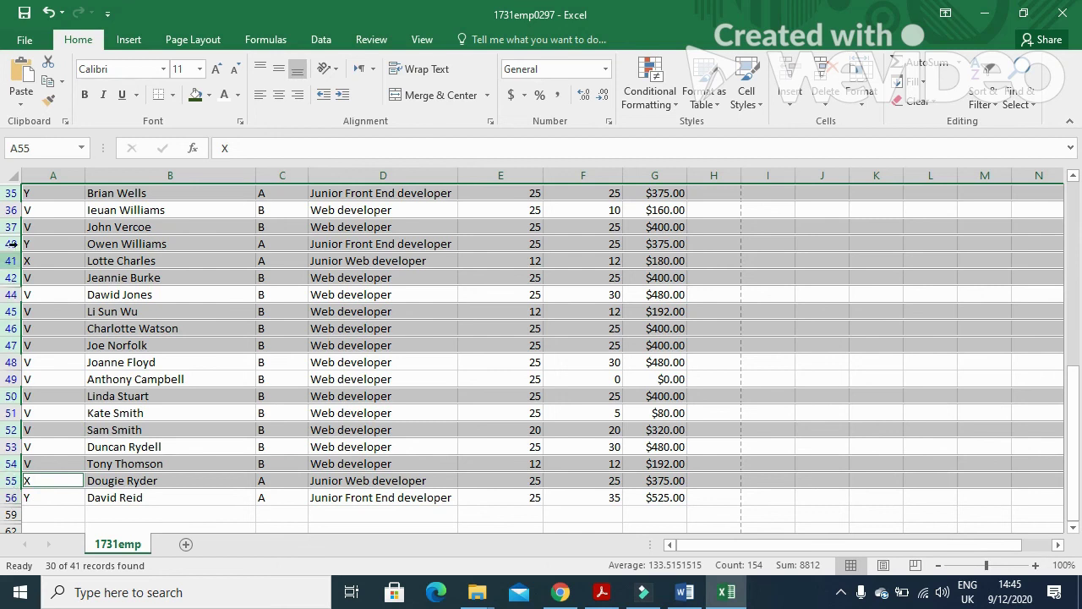
Hide all selected matching-hours rows so only the eight differing developers remain.
right_click(14, 194)
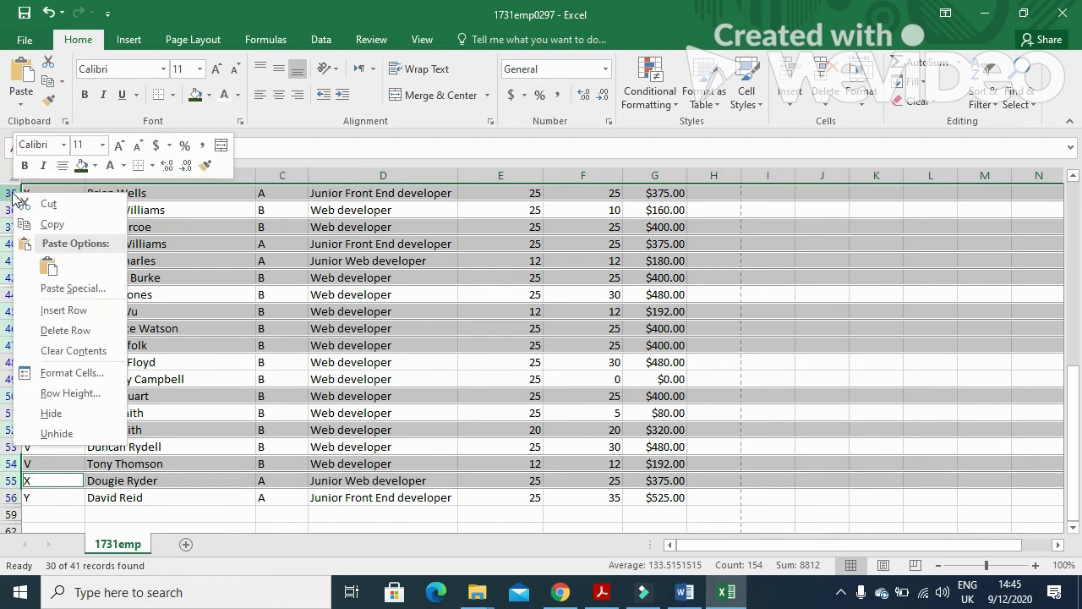
click(59, 420)
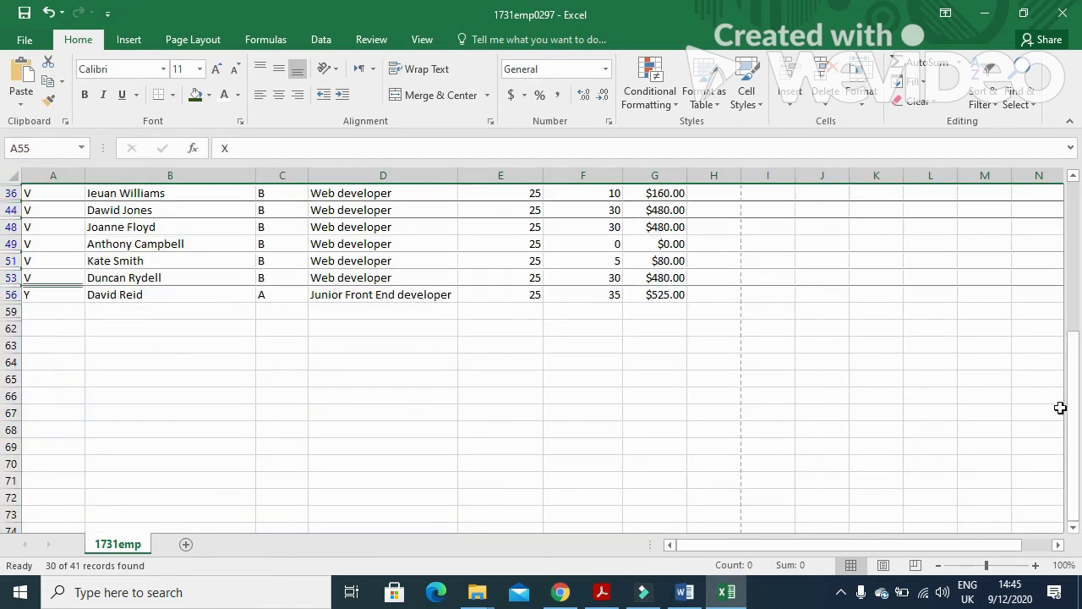
drag(1073, 409, 1073, 253)
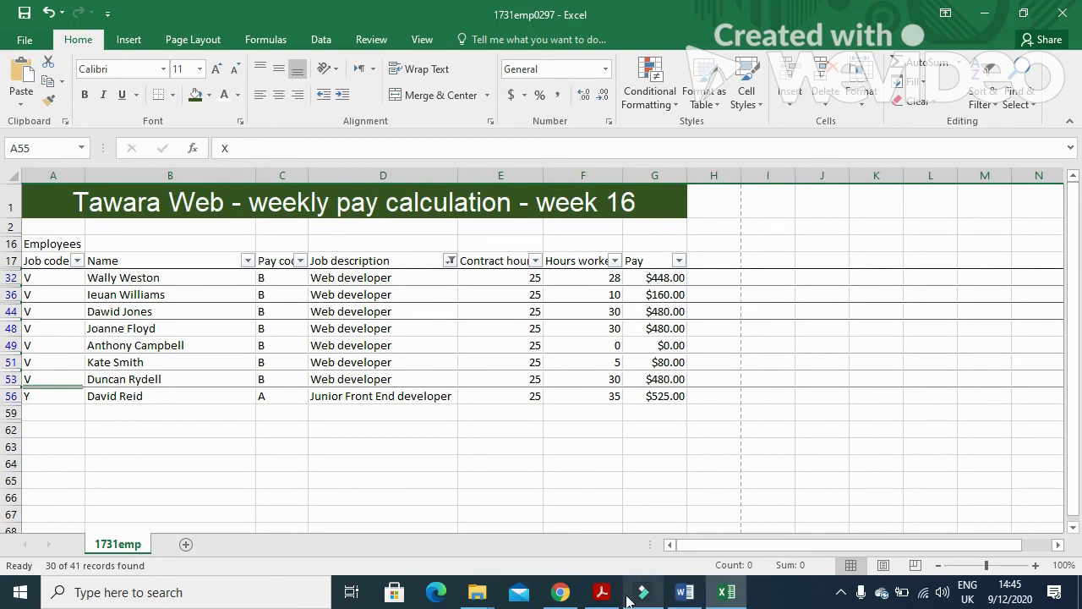
Sort the eight developer rows by Name from A to Z.
click(600, 592)
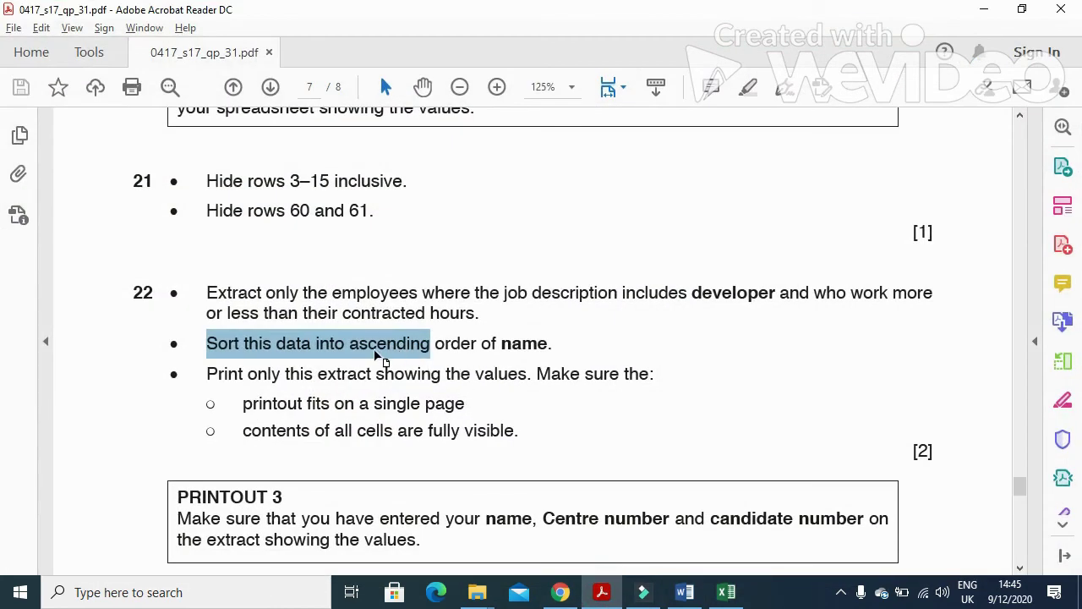
click(602, 594)
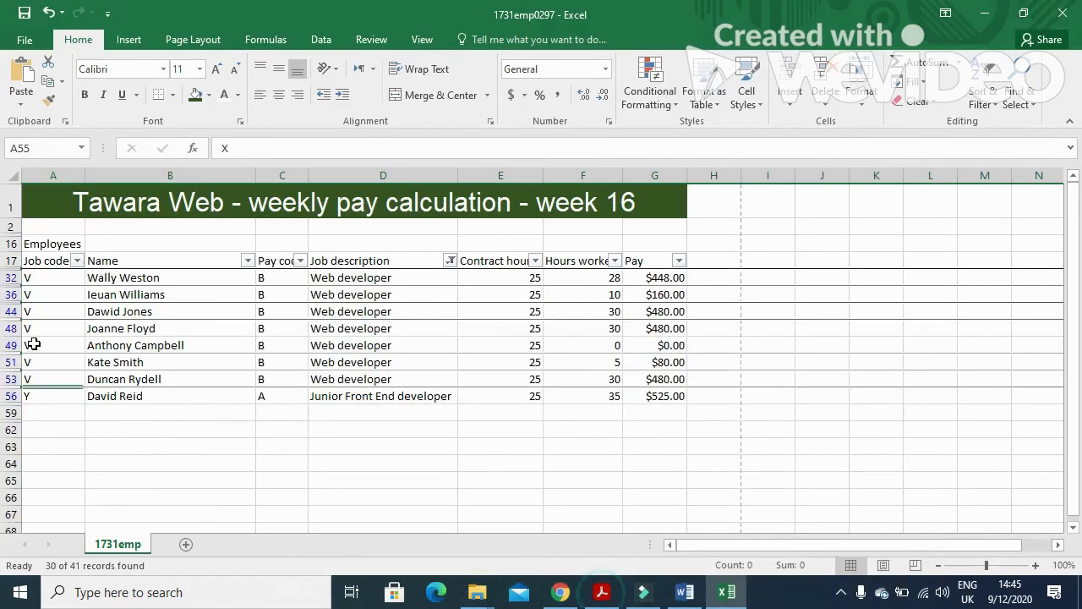
click(247, 260)
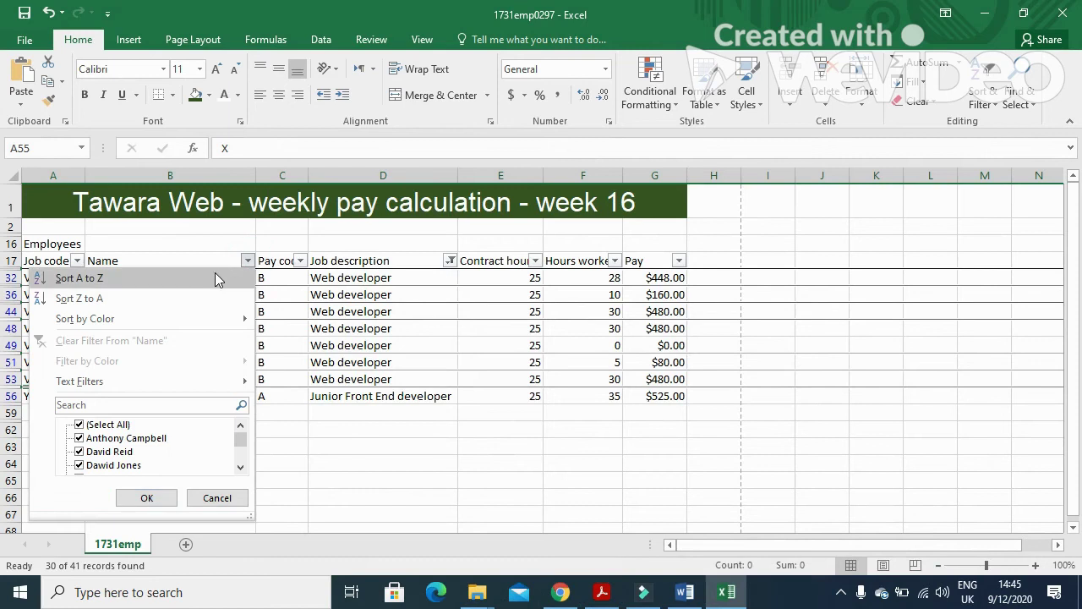
click(168, 278)
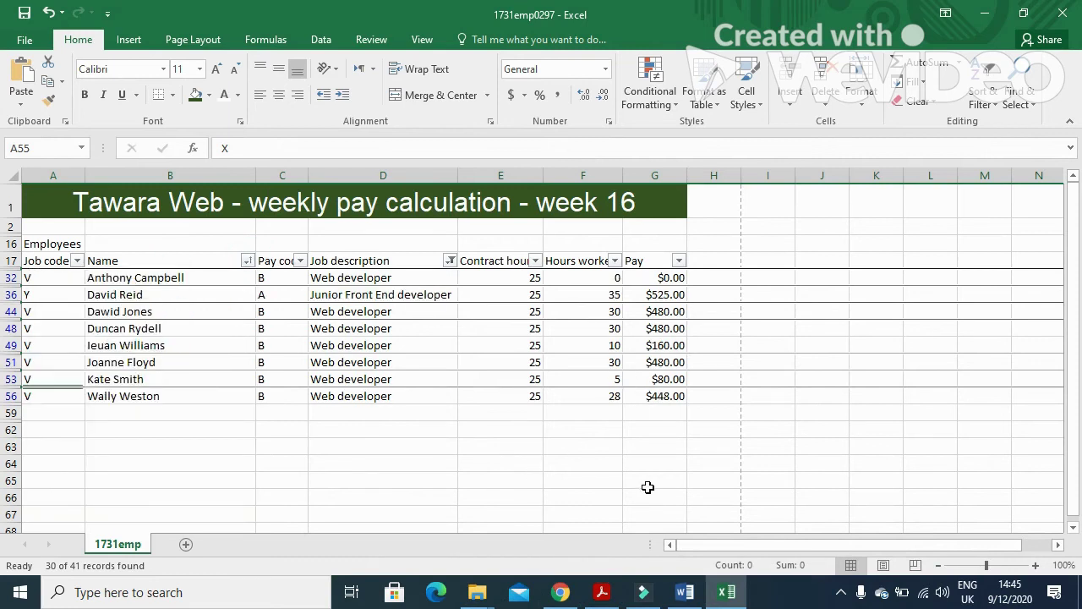
Bring the exam paper PDF back and scroll down to the next task.
click(606, 594)
scroll(484, 414, down, 1)
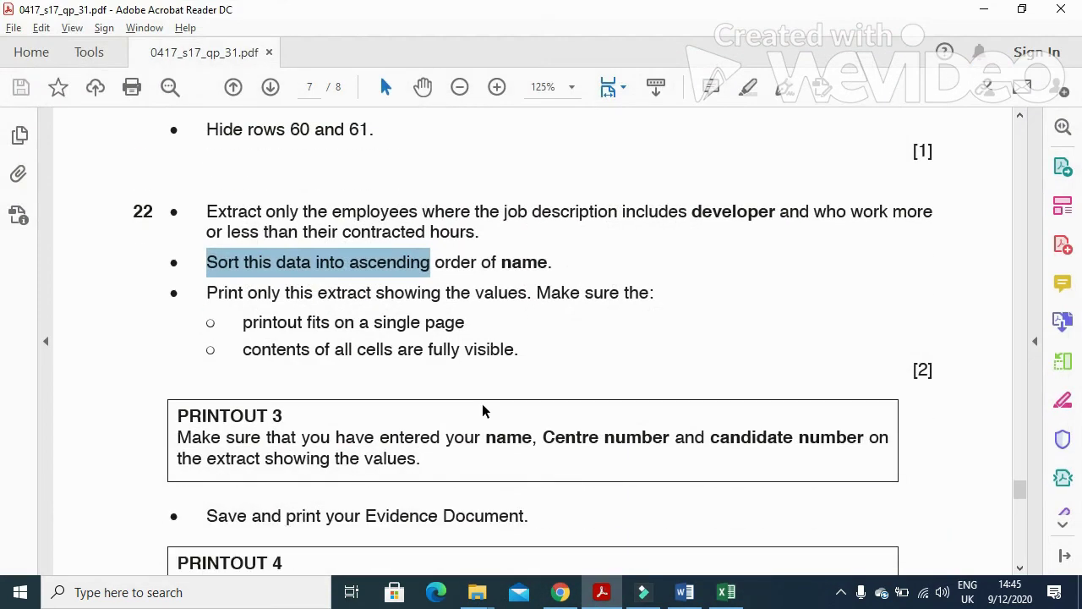
scroll(498, 372, down, 2)
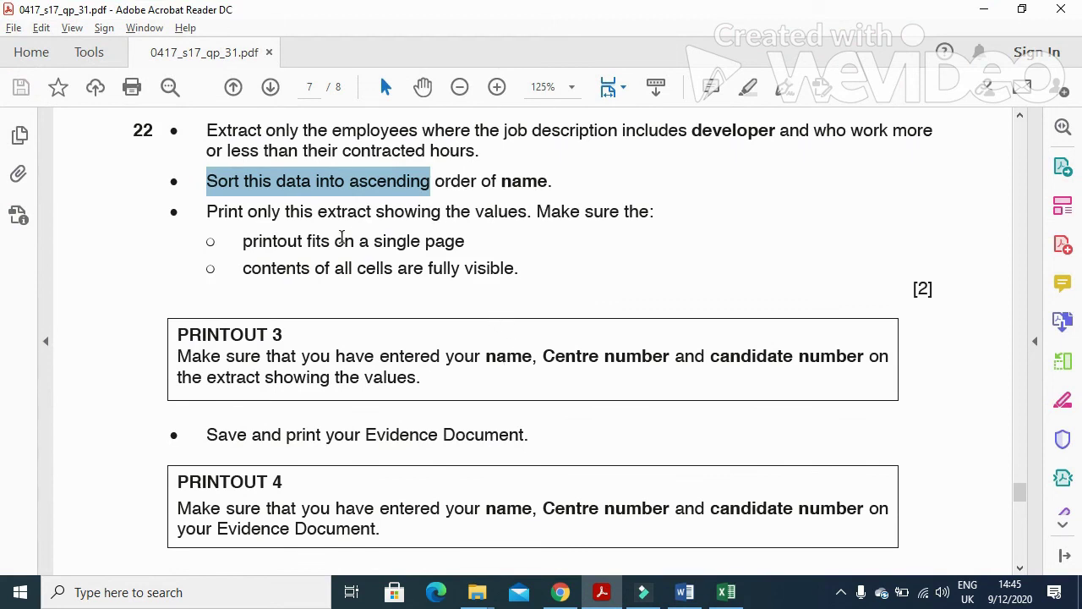
Show the print preview of the sorted eight-row developer extract on one page.
click(602, 592)
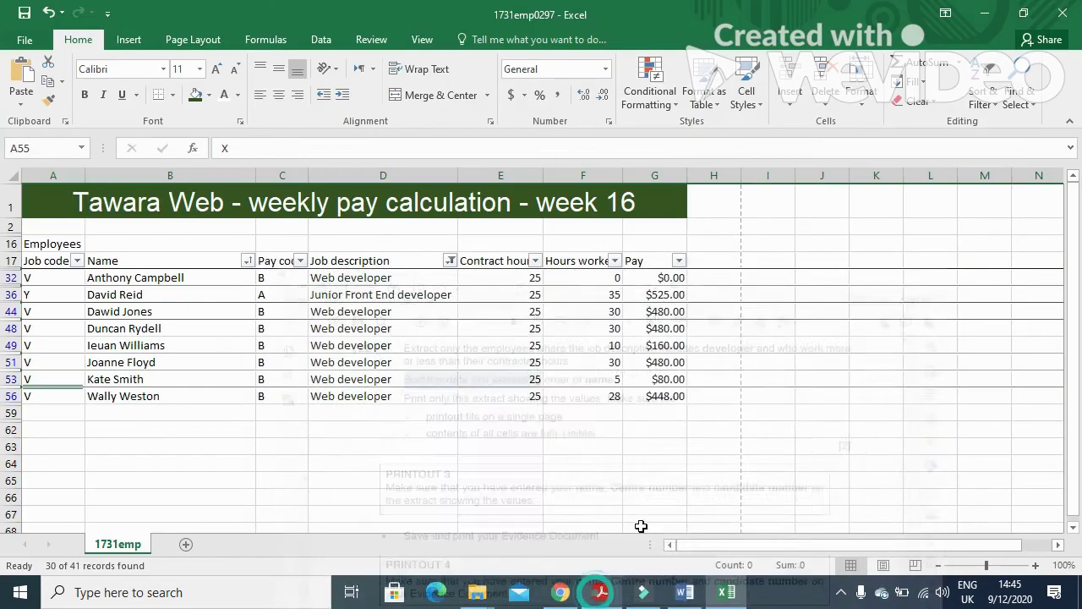
click(13, 41)
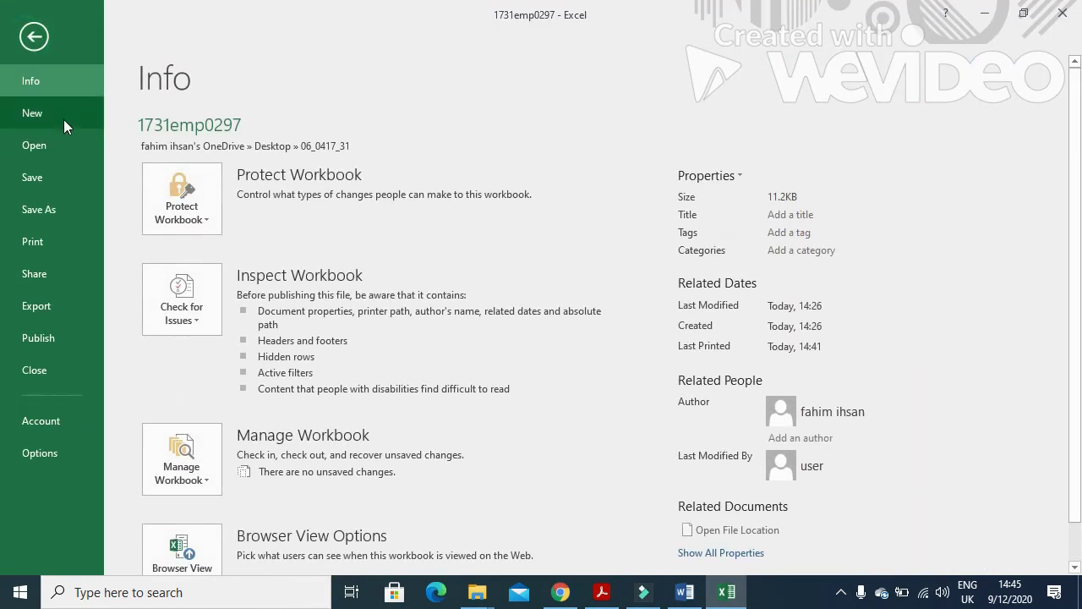
click(43, 252)
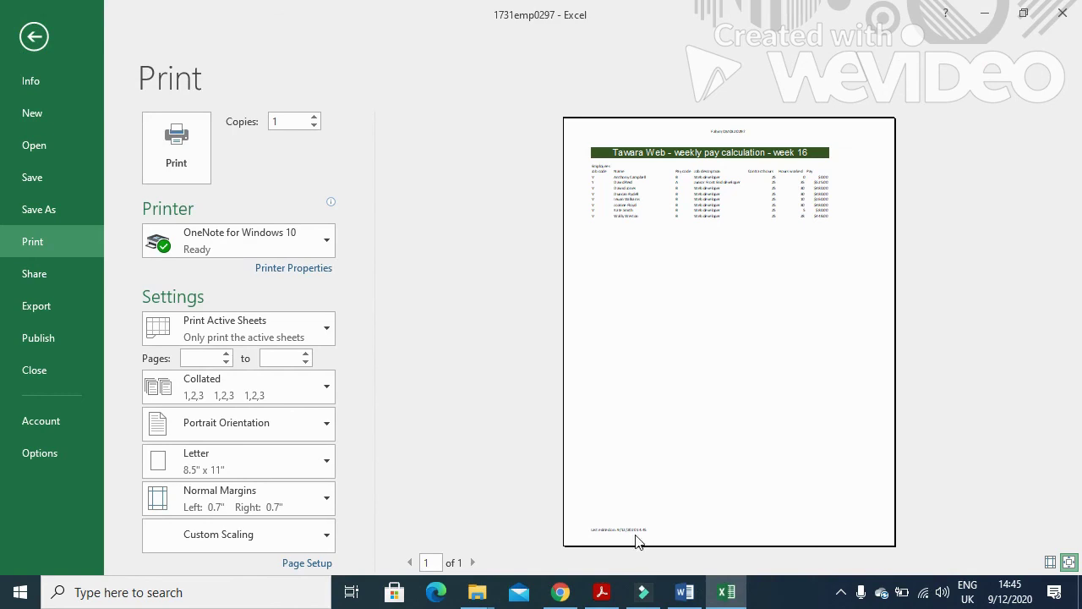
mouse_move(608, 596)
click(545, 478)
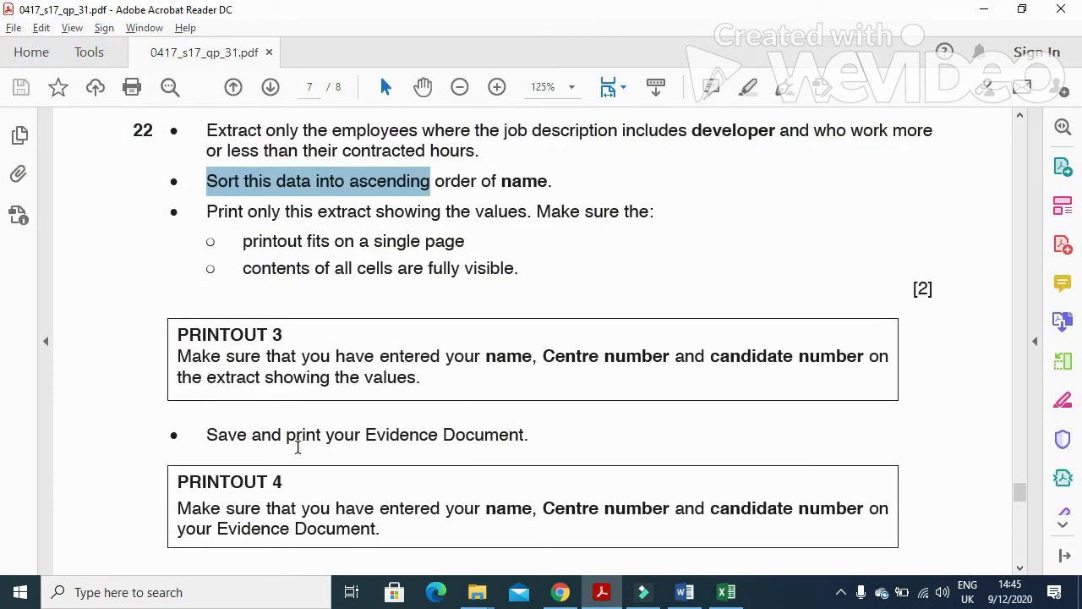
Highlight the 'Save and print your Evidence Document' line in the question paper.
scroll(246, 414, down, 1)
drag(207, 394, 509, 409)
scroll(496, 412, down, 5)
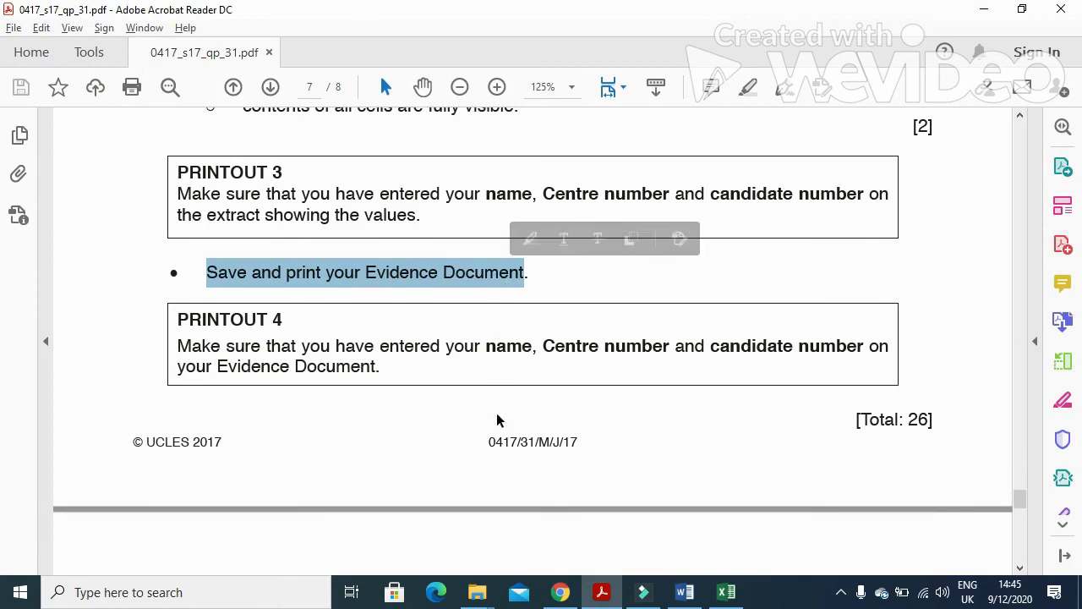
scroll(496, 412, up, 6)
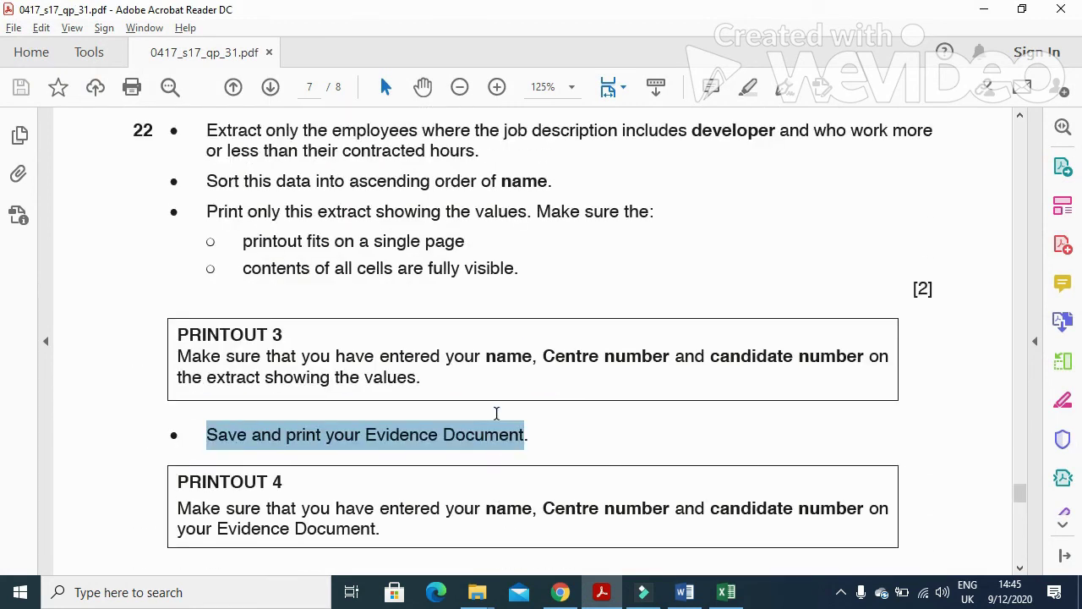